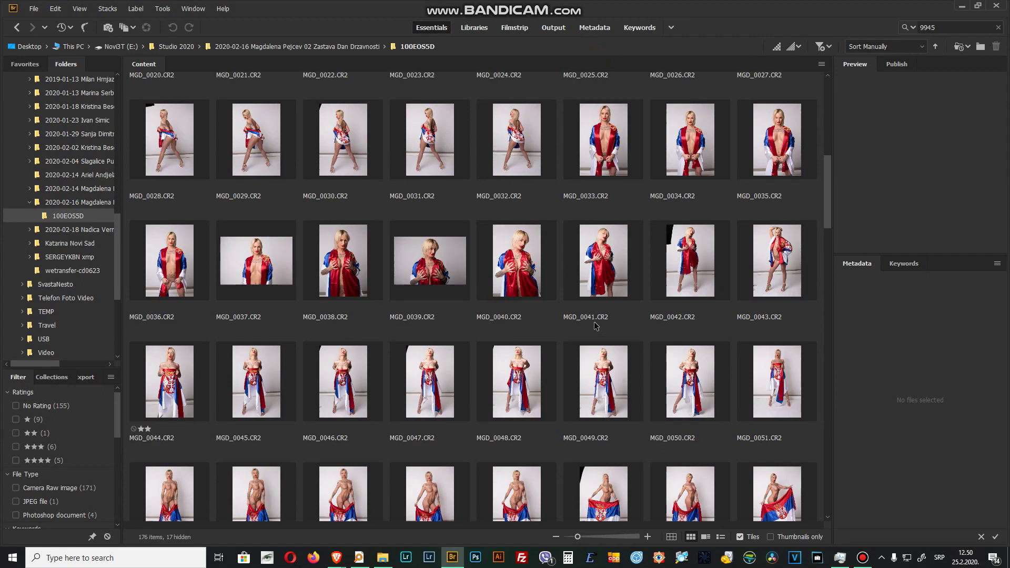
pyautogui.scroll(-4, 595, 321)
# Scroll through the shoot folder's thumbnails and adjust Bridge's panel divider.
pyautogui.scroll(3, 594, 321)
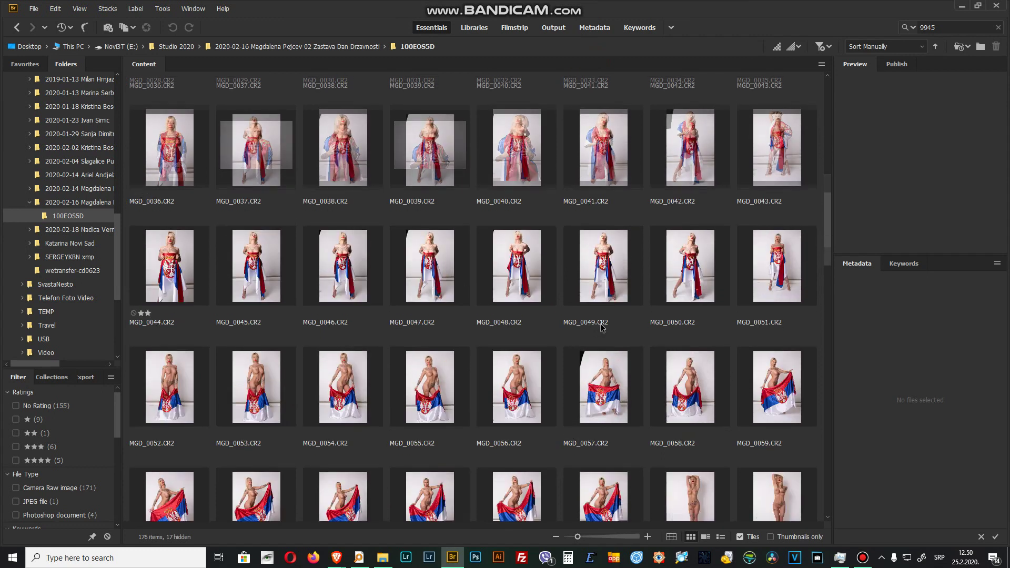
pyautogui.scroll(3, 594, 321)
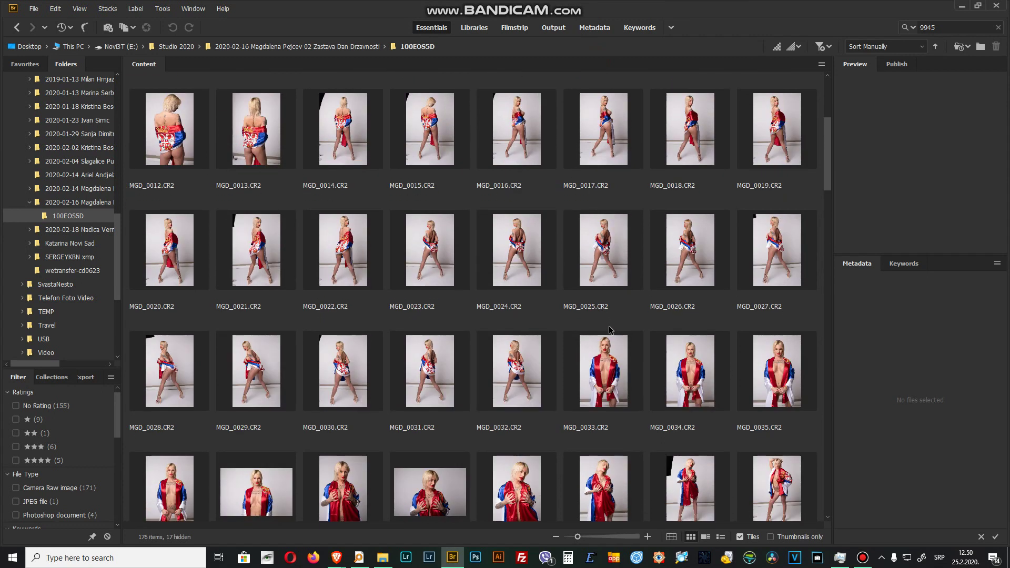
pyautogui.scroll(-2, 611, 330)
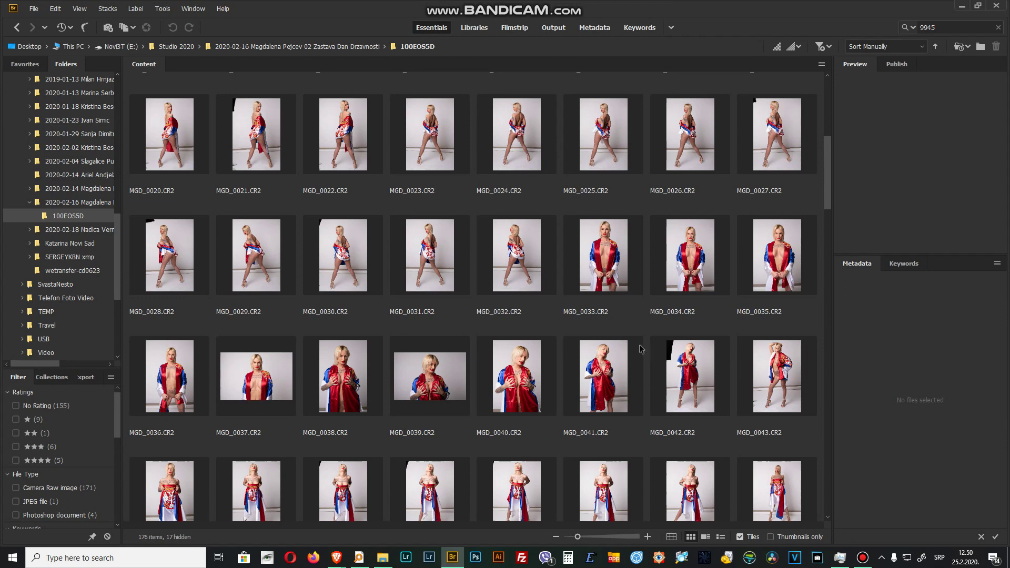
pyautogui.moveTo(829, 198); pyautogui.dragTo(838, 322)
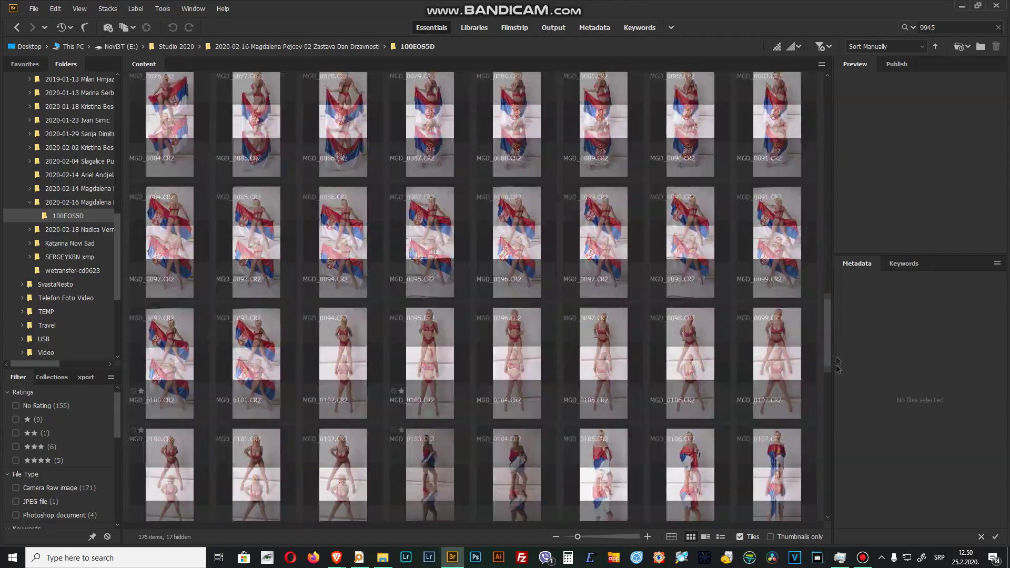
pyautogui.moveTo(838, 322)
pyautogui.mouseDown()
pyautogui.moveTo(839, 396)
pyautogui.moveTo(845, 218)
pyautogui.moveTo(827, 185)
pyautogui.mouseUp()
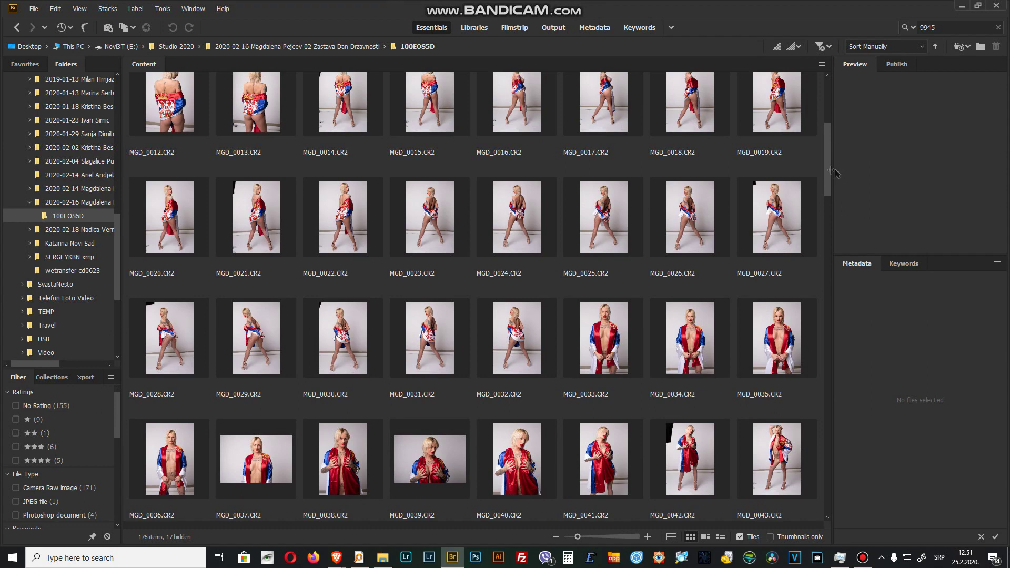
pyautogui.moveTo(826, 173); pyautogui.dragTo(827, 181)
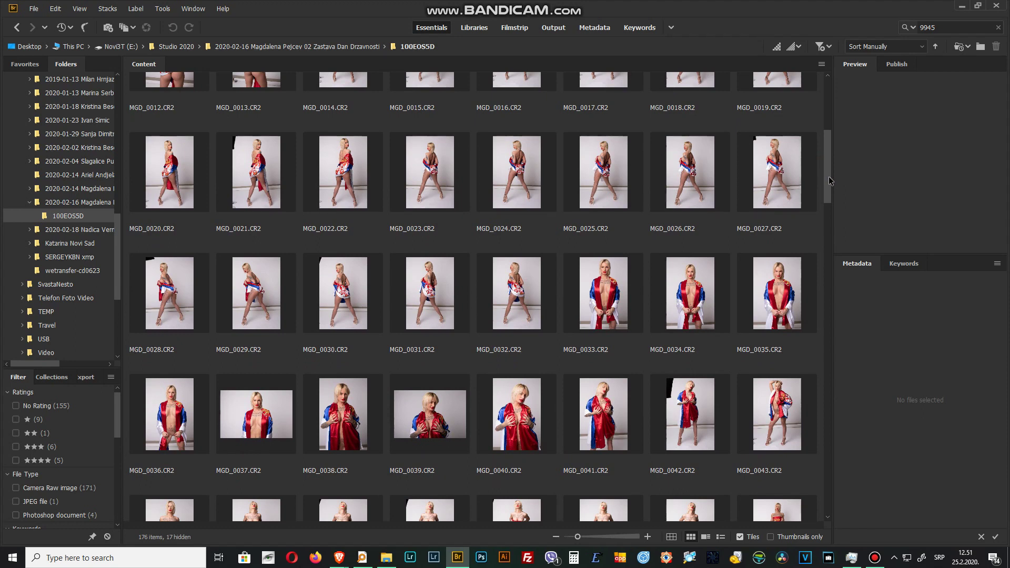
pyautogui.scroll(-1, 484, 199)
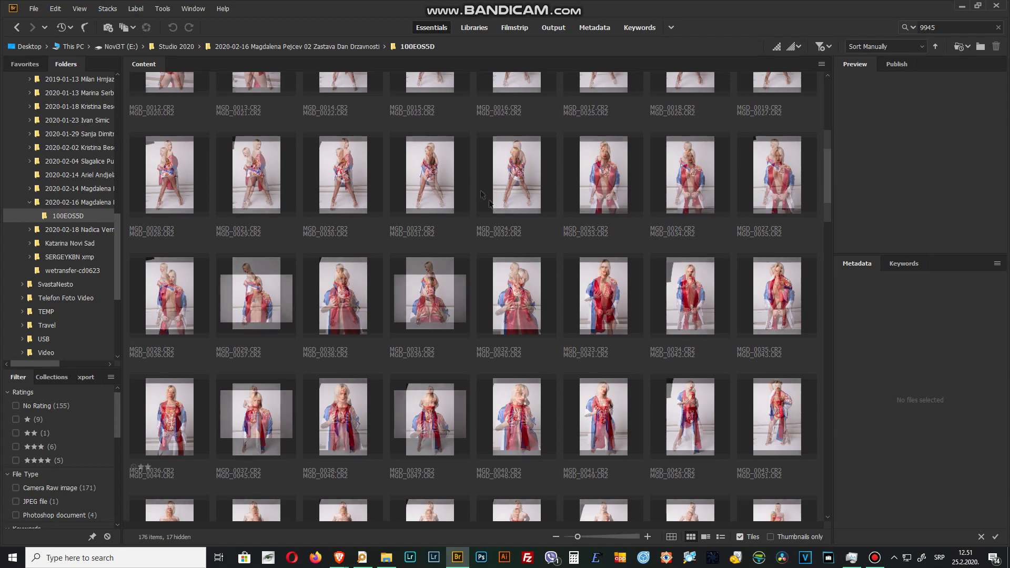
pyautogui.scroll(-2, 526, 221)
pyautogui.scroll(-2, 621, 255)
pyautogui.scroll(-2, 623, 263)
pyautogui.scroll(-2, 626, 272)
pyautogui.scroll(3, 627, 265)
pyautogui.scroll(3, 629, 261)
pyautogui.scroll(3, 629, 255)
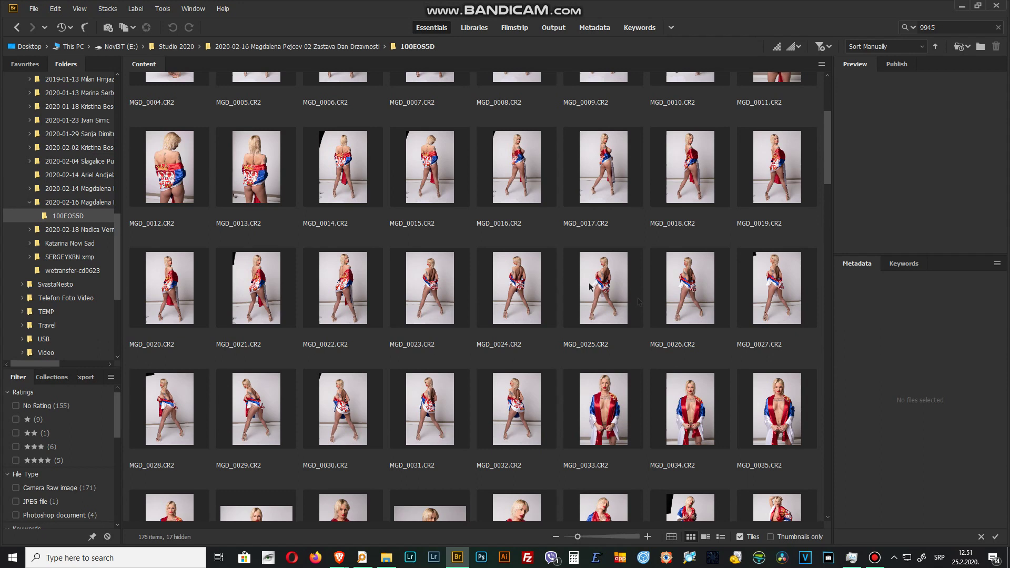
# Scroll further down the thumbnail grid and resize the preview panel.
pyautogui.moveTo(833, 178); pyautogui.dragTo(834, 184)
pyautogui.scroll(-5, 819, 213)
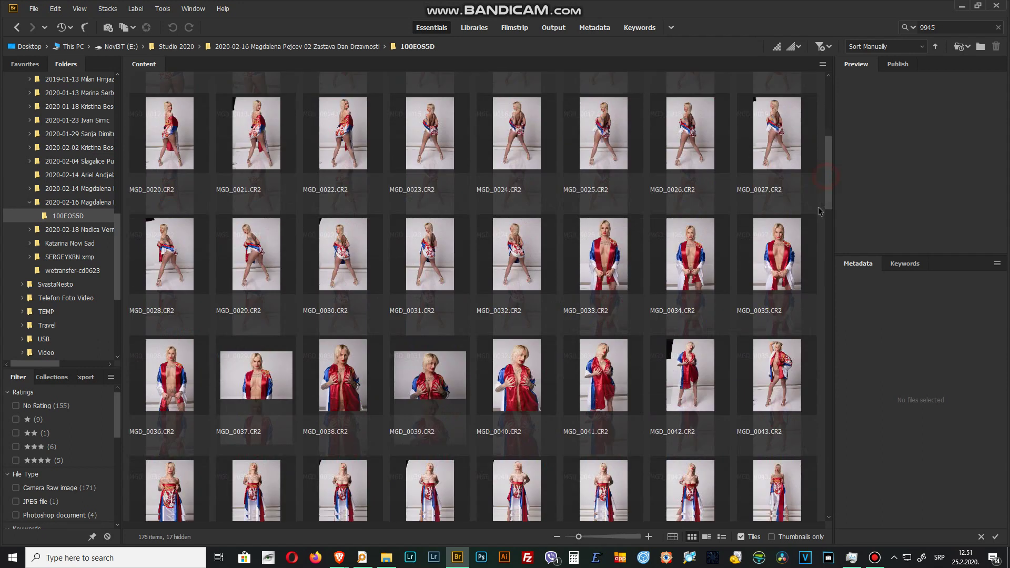
pyautogui.scroll(-4, 818, 219)
pyautogui.scroll(-4, 810, 263)
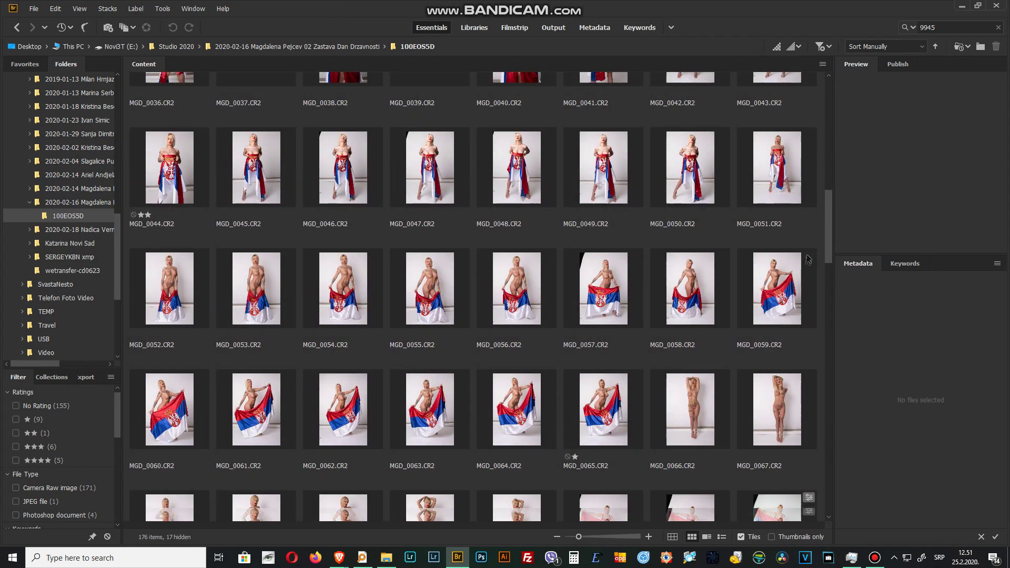
pyautogui.scroll(-4, 802, 306)
pyautogui.scroll(-4, 793, 348)
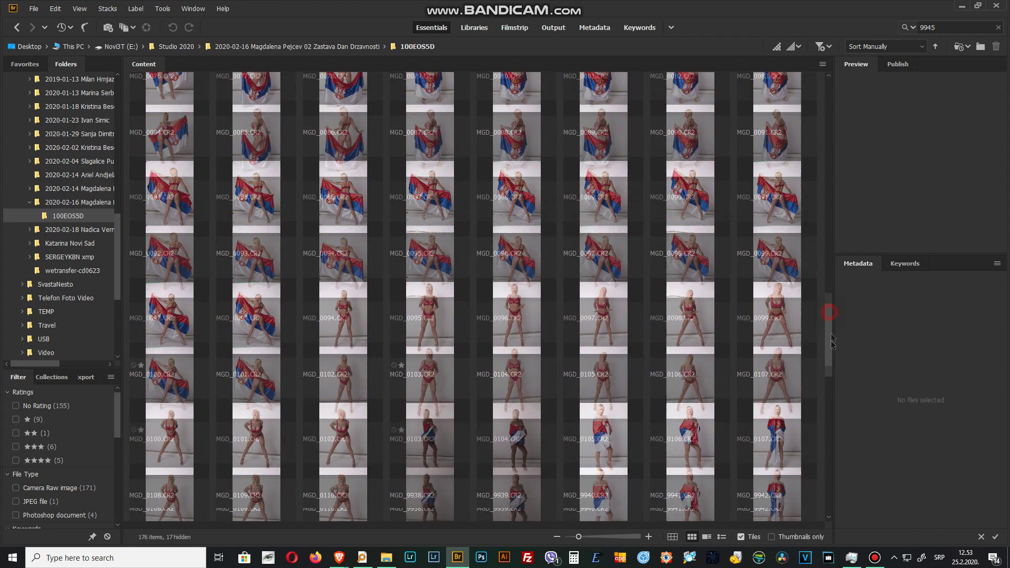
pyautogui.moveTo(826, 318)
pyautogui.mouseDown()
pyautogui.moveTo(812, 414)
pyautogui.moveTo(815, 405)
pyautogui.mouseUp()
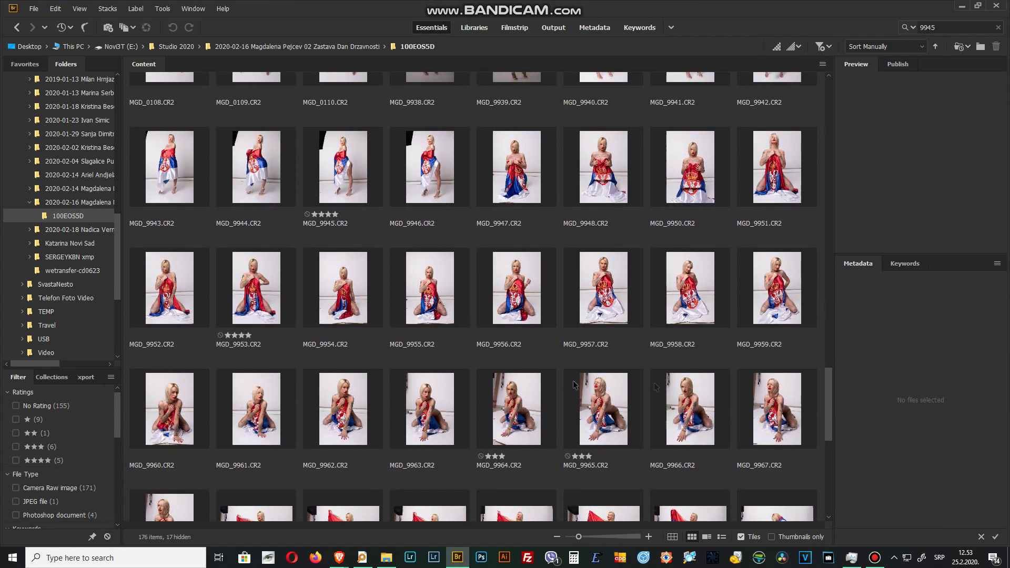
# Filter to three-star images and view Magdalena_MGD_9982.psd full screen.
pyautogui.click(39, 446)
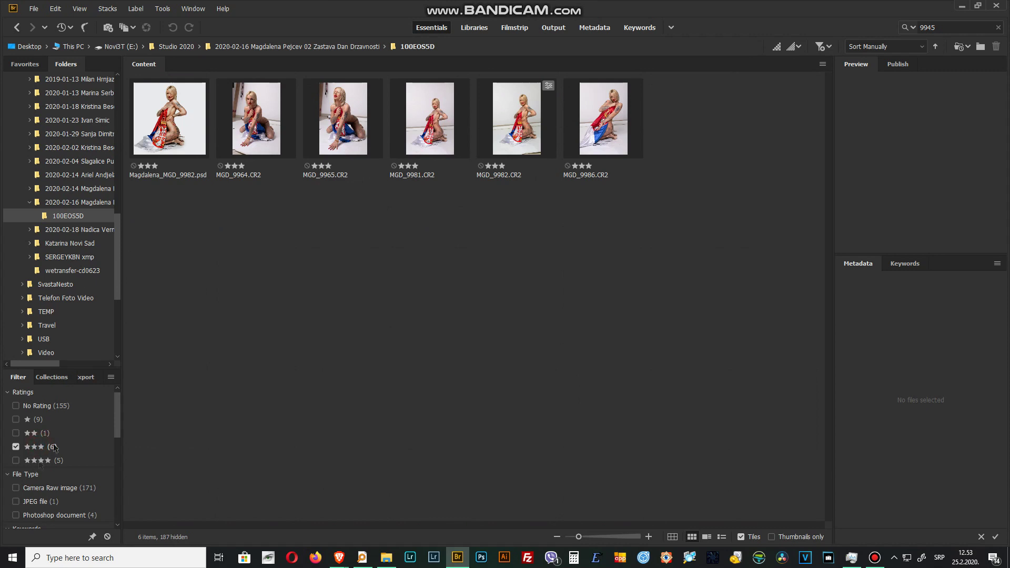
pyautogui.click(158, 154)
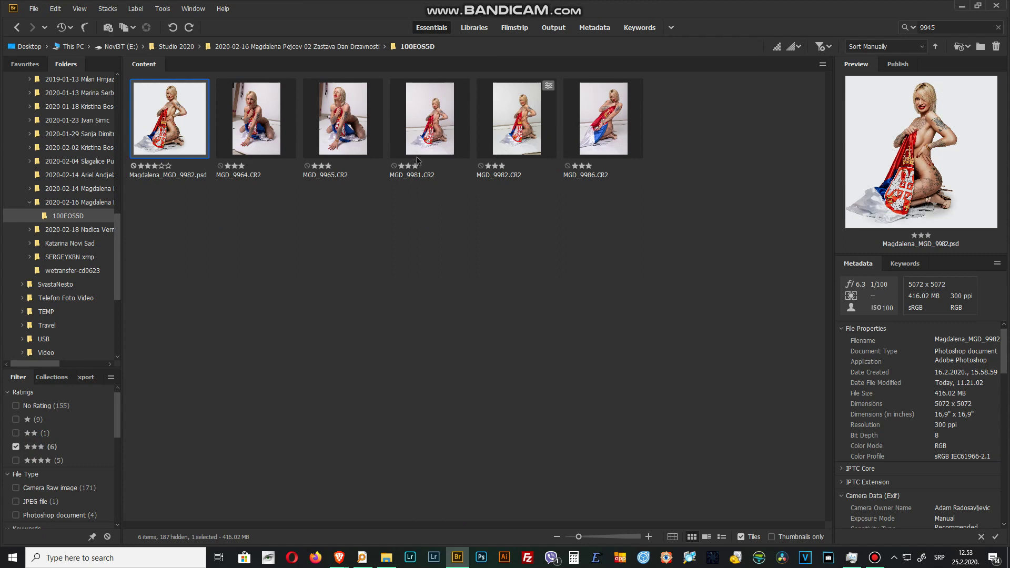
pyautogui.hotkey('ctrl', 'l')
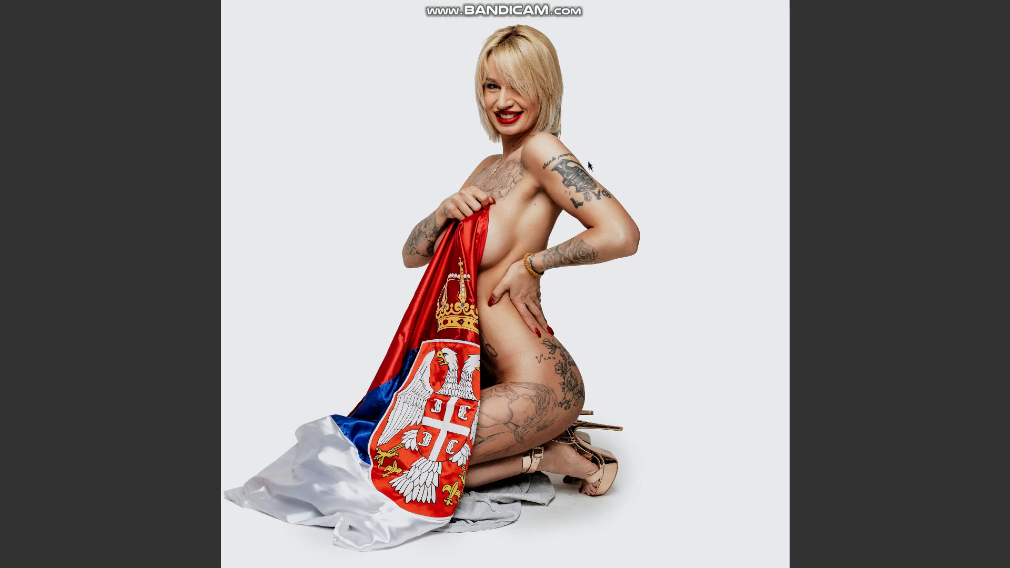
pyautogui.press('space')
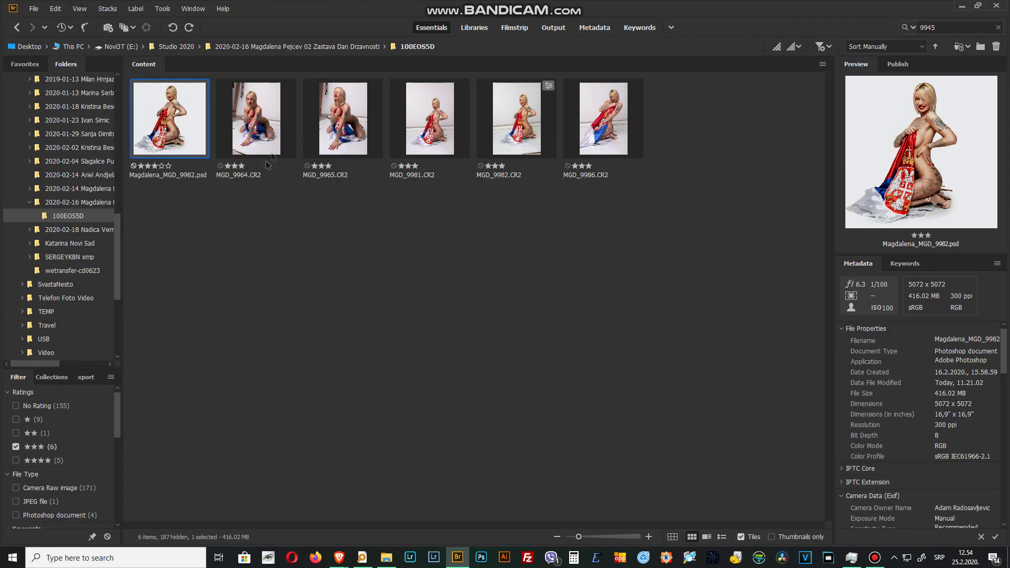
# Preview MGD_9981.CR2 and MGD_9982.CR2, then select the PSD alongside MGD_9982.CR2.
pyautogui.click(439, 137)
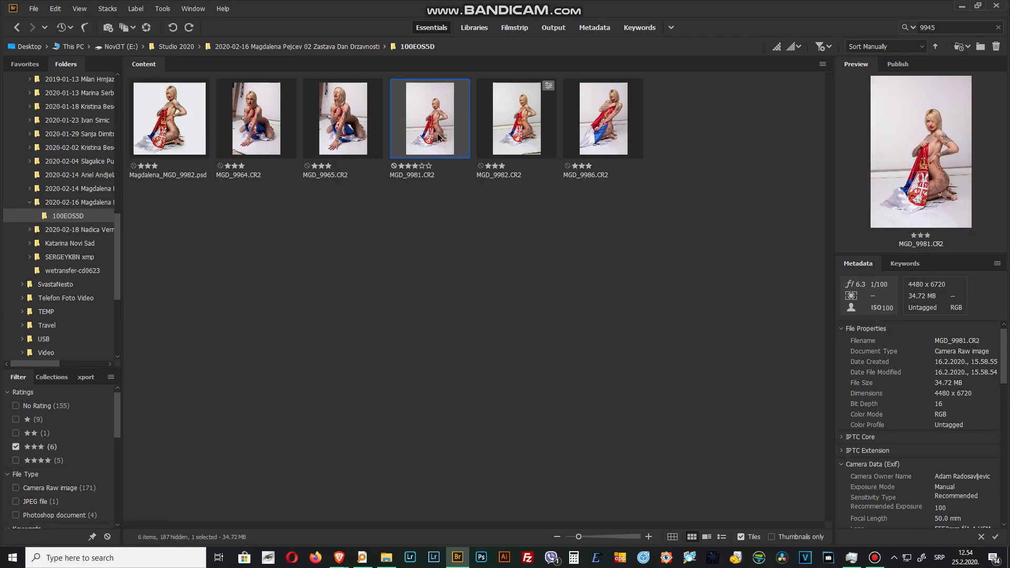
pyautogui.click(530, 138)
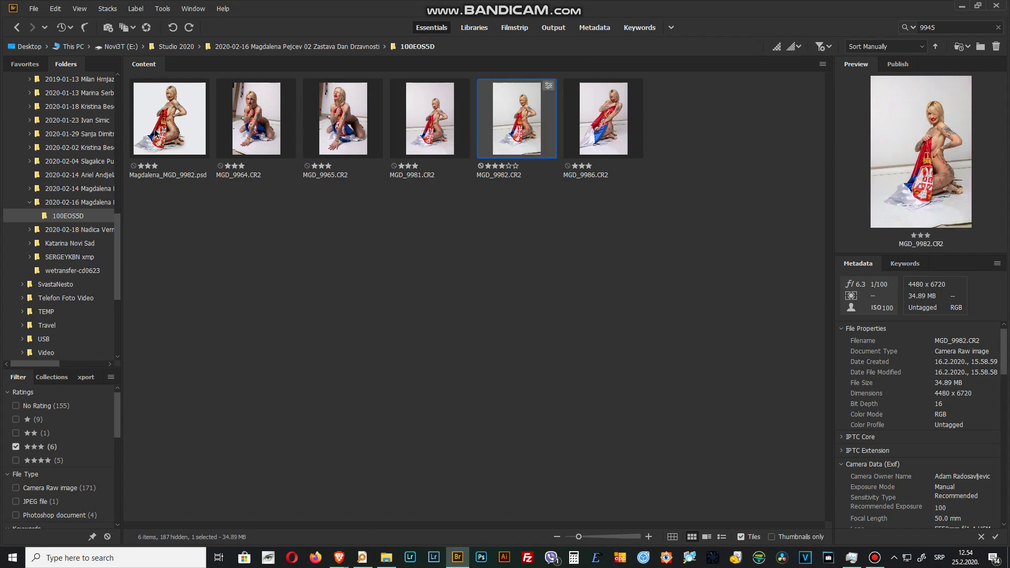
pyautogui.keyDown('ctrl'); pyautogui.click(206, 143); pyautogui.keyUp('ctrl')
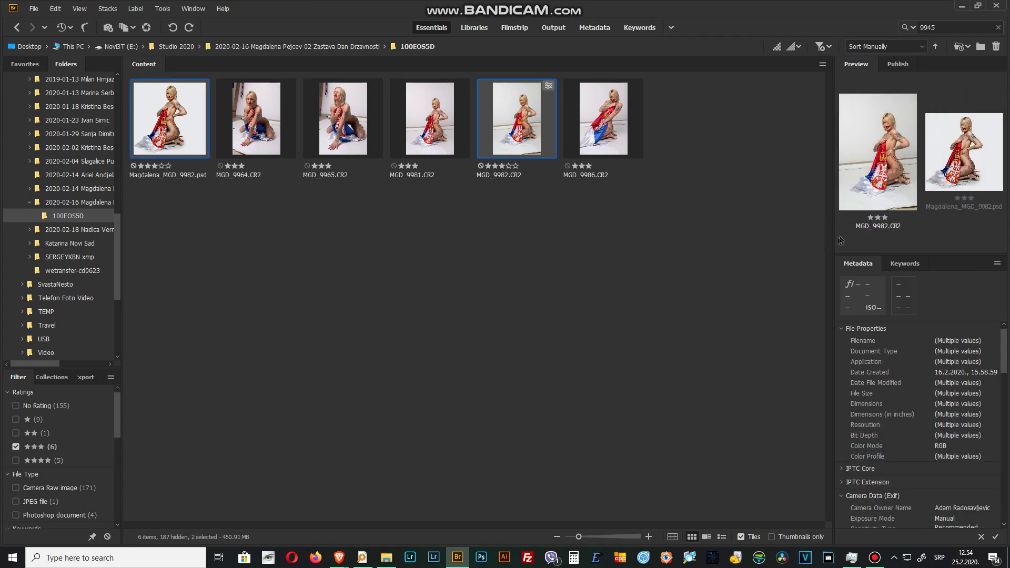
# Enlarge the Preview panel to compare CR2 and PSD, then preview only the PSD.
pyautogui.moveTo(834, 241); pyautogui.dragTo(400, 242)
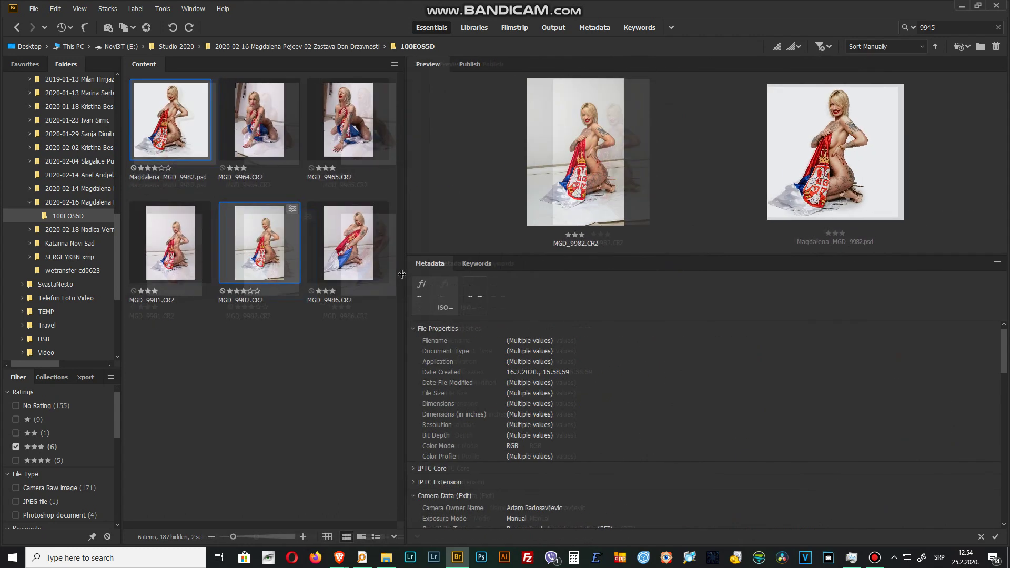
pyautogui.moveTo(665, 255); pyautogui.dragTo(666, 513)
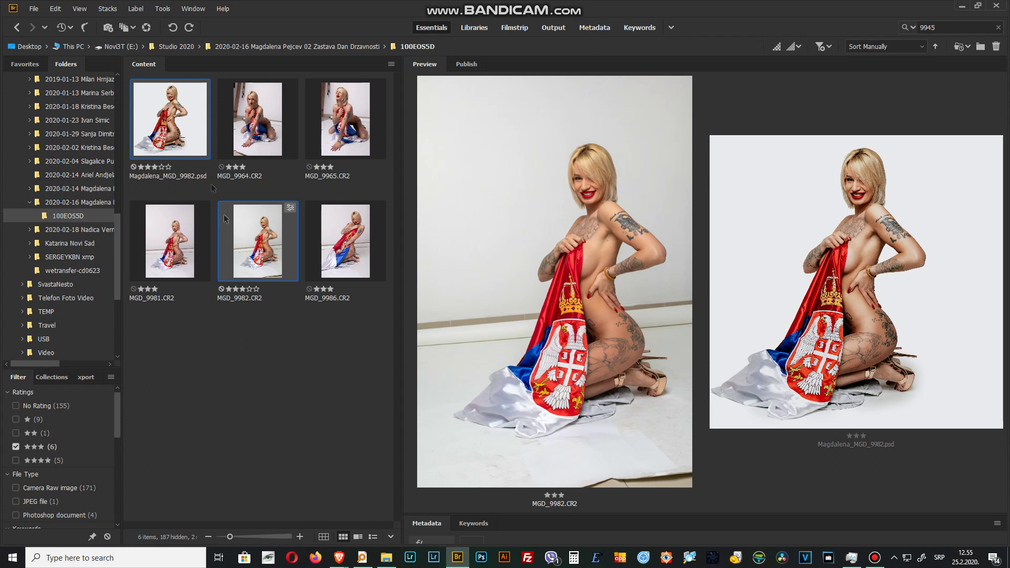
pyautogui.keyDown('ctrl'); pyautogui.click(246, 223); pyautogui.keyUp('ctrl')
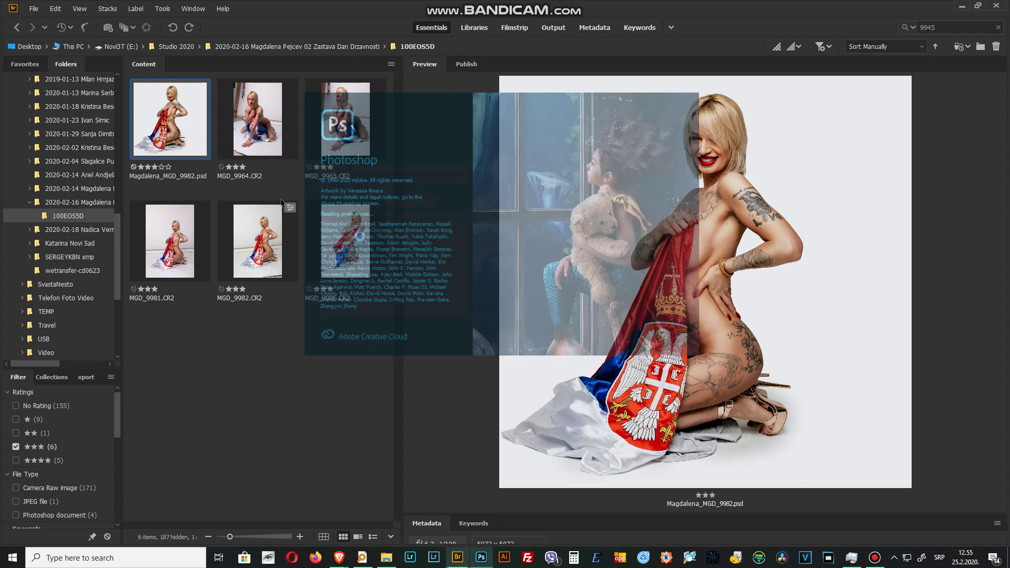
# Restore Bridge's wider thumbnail layout and switch to the PSD opened in Photoshop.
pyautogui.click(401, 404)
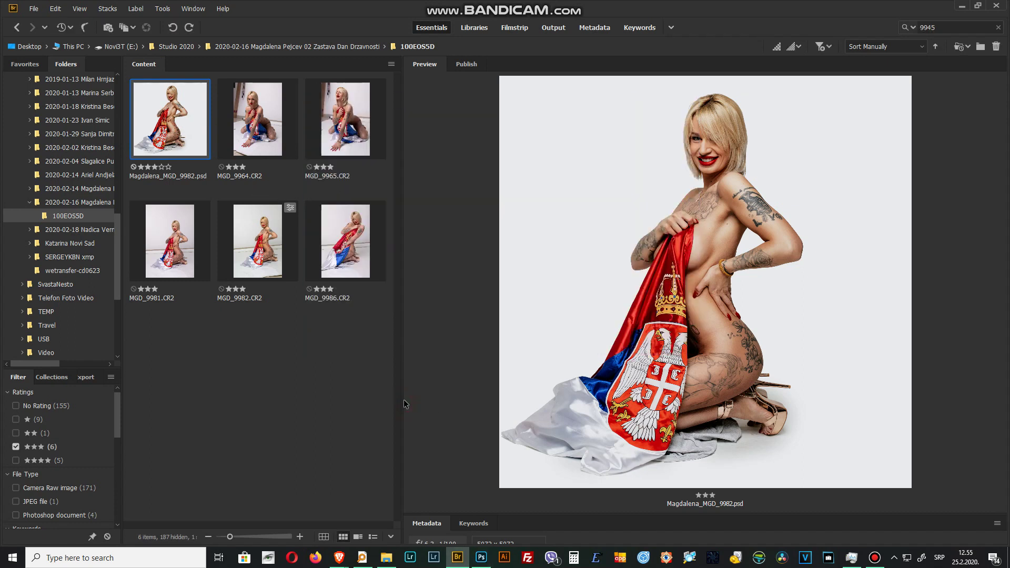
pyautogui.moveTo(424, 401); pyautogui.dragTo(823, 421)
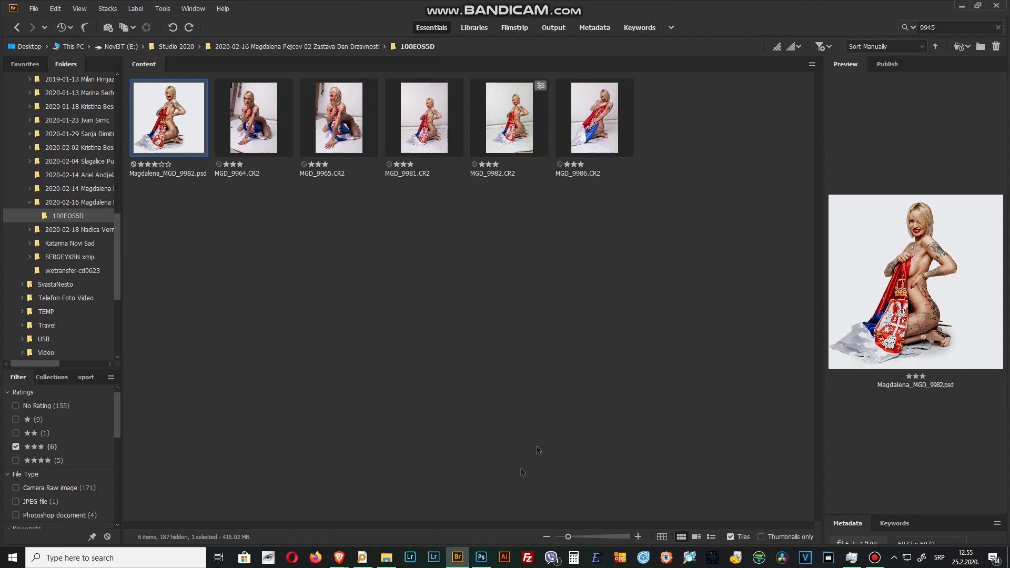
pyautogui.click(481, 557)
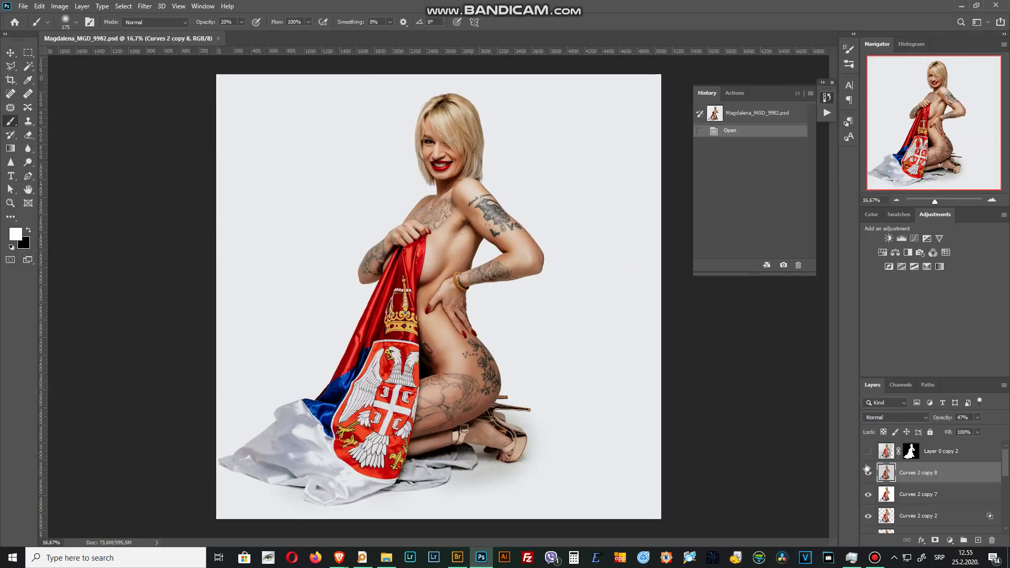
# Toggle Layer 0 copy 2 repeatedly to compare the whole retouch before and after.
pyautogui.moveTo(1005, 463); pyautogui.dragTo(1005, 497)
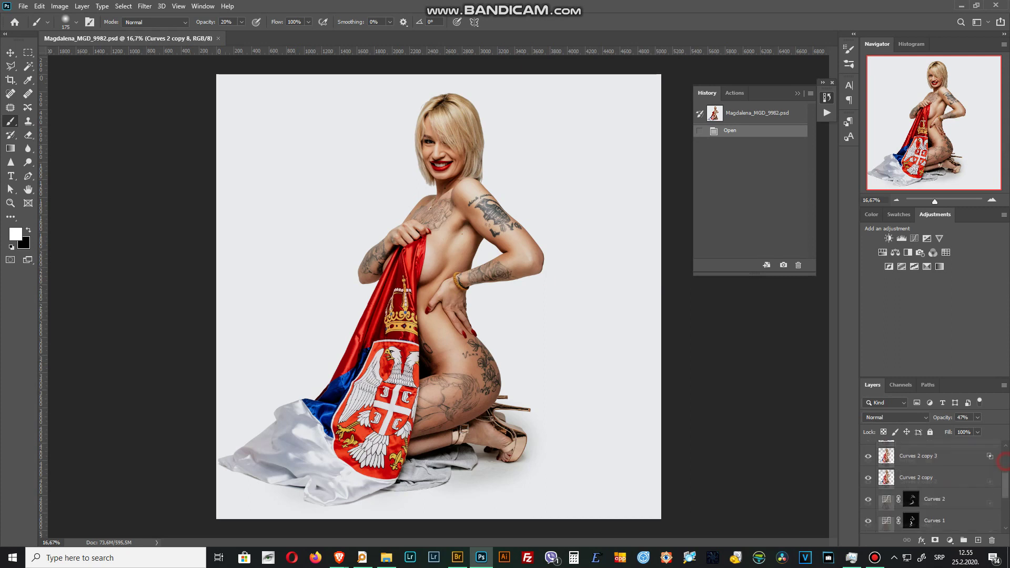
pyautogui.scroll(3, 936, 484)
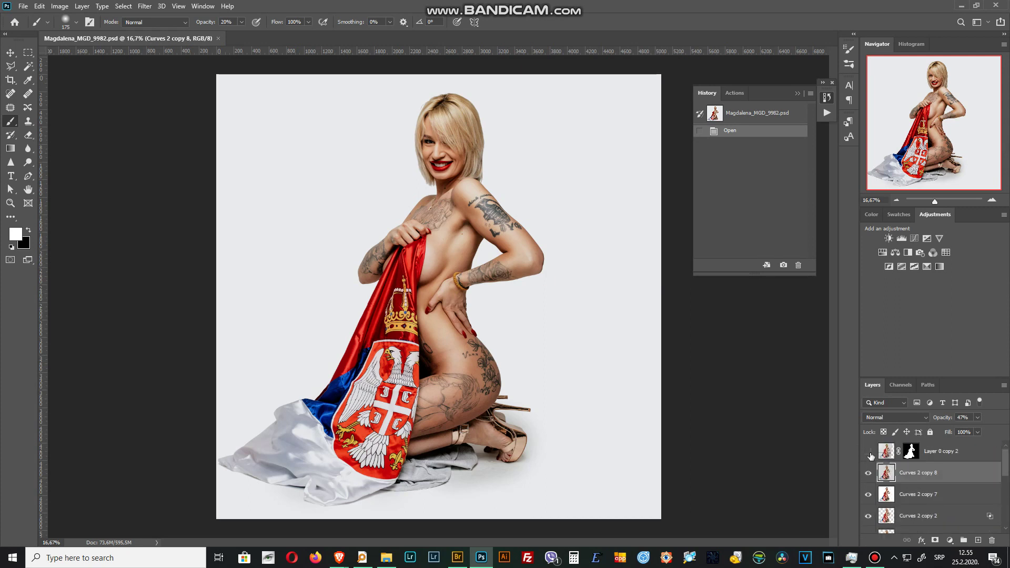
pyautogui.click(868, 451)
pyautogui.click(867, 451)
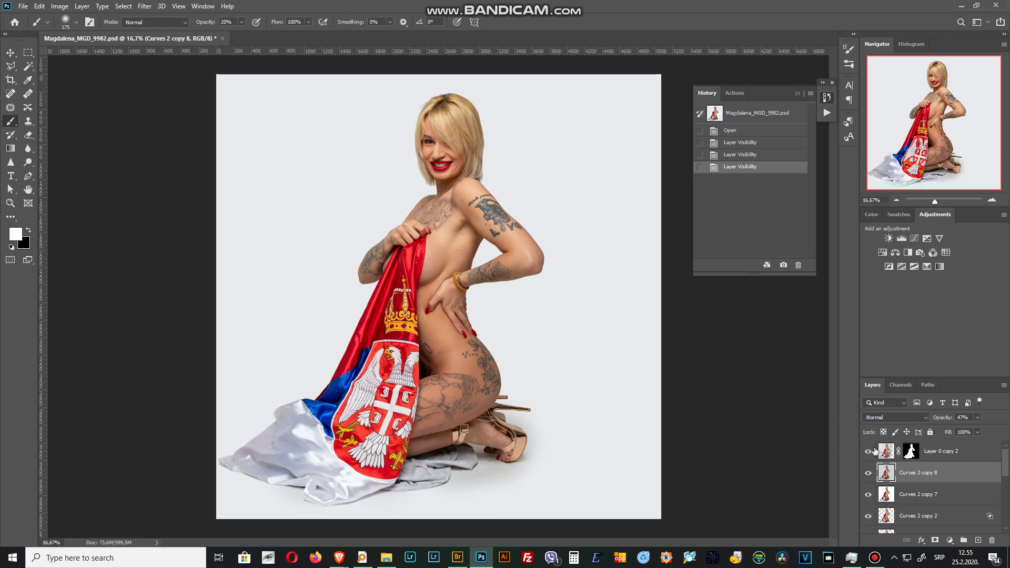
pyautogui.click(868, 452)
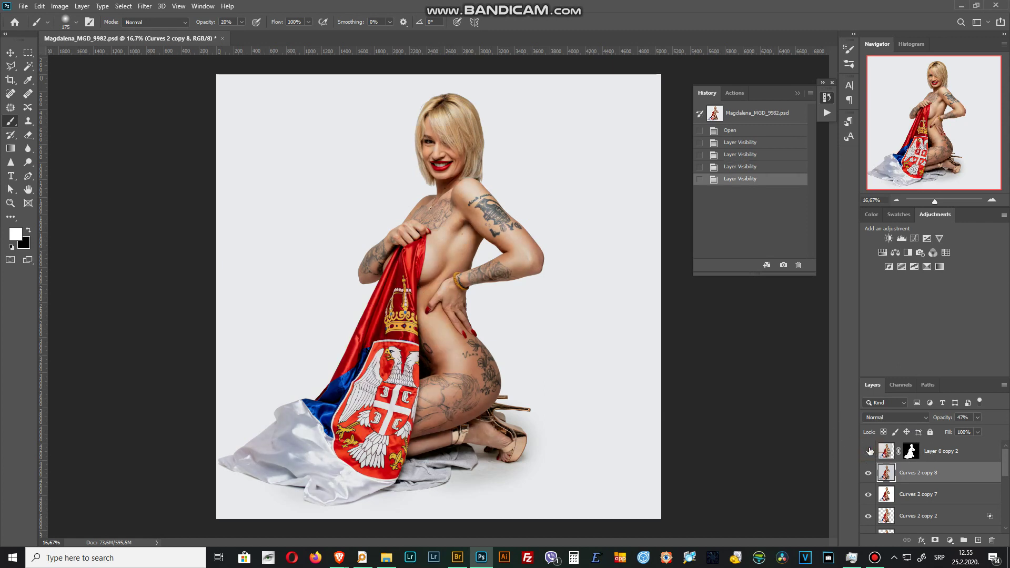
pyautogui.click(868, 452)
pyautogui.click(867, 452)
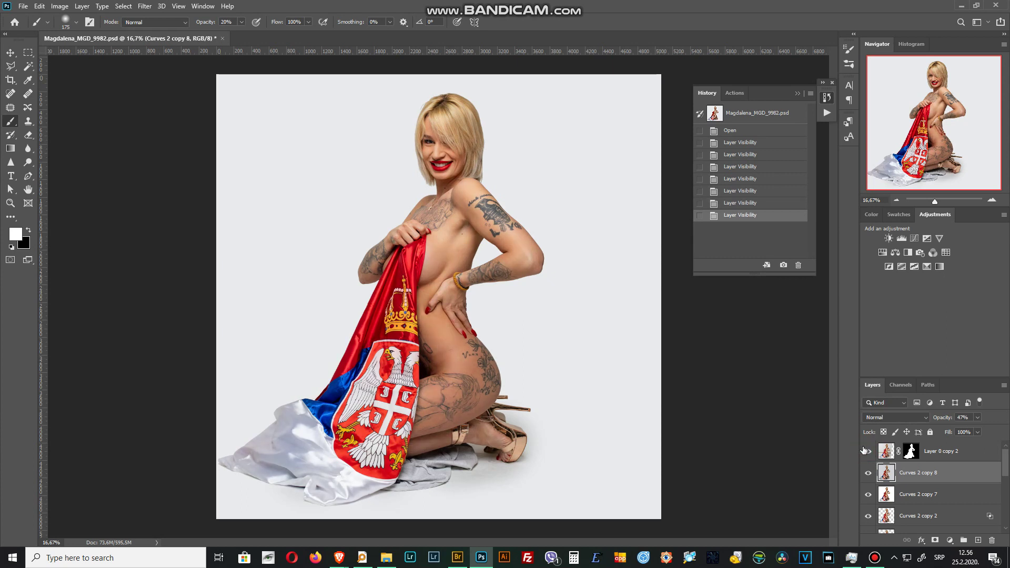
# At 100% zoom, compare retouched and original skin on the face and shoulder.
pyautogui.hotkey('ctrl', '1')
pyautogui.moveTo(934, 124); pyautogui.dragTo(928, 86)
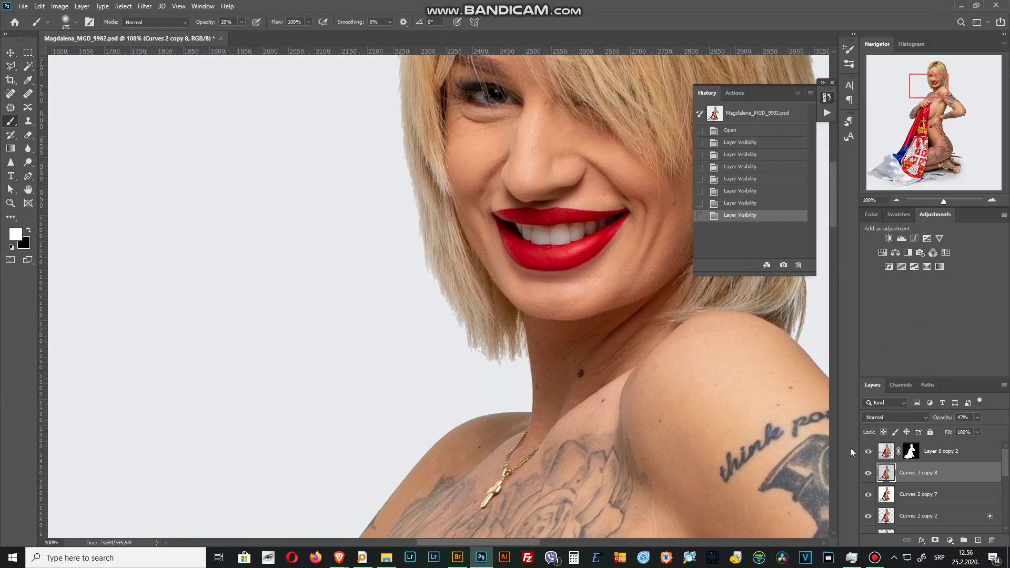
pyautogui.click(869, 452)
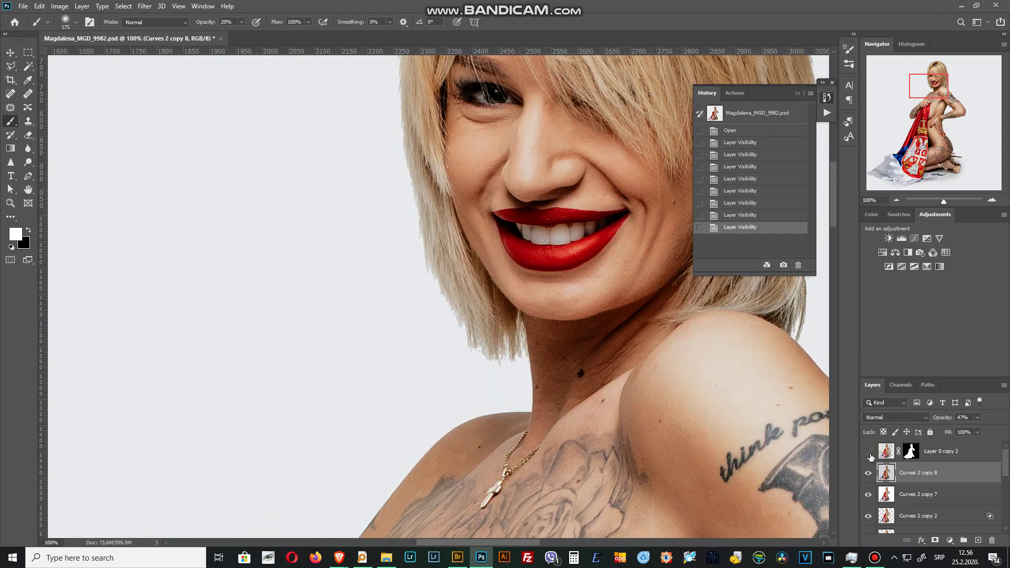
pyautogui.click(869, 452)
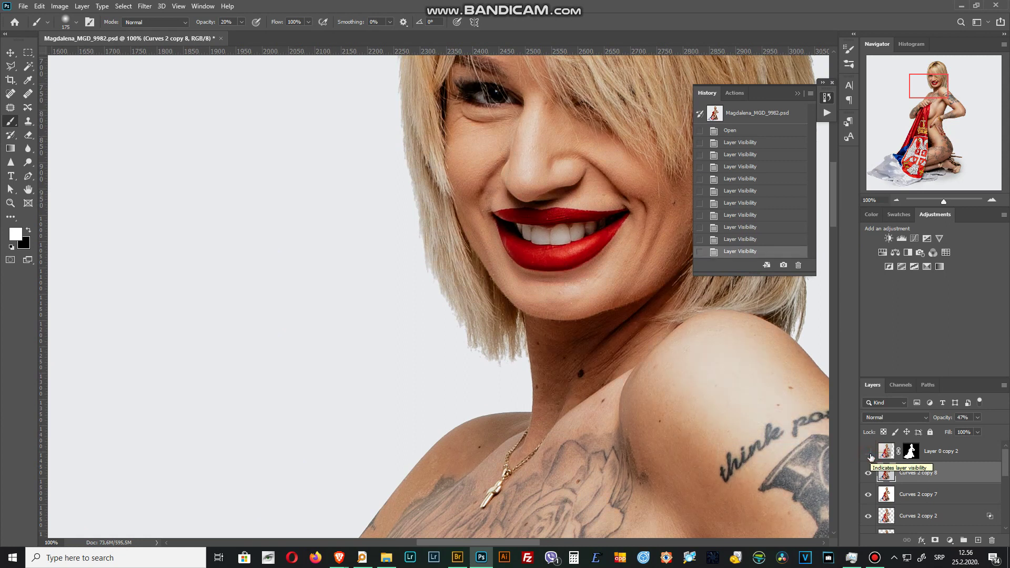
pyautogui.click(869, 452)
pyautogui.click(869, 452)
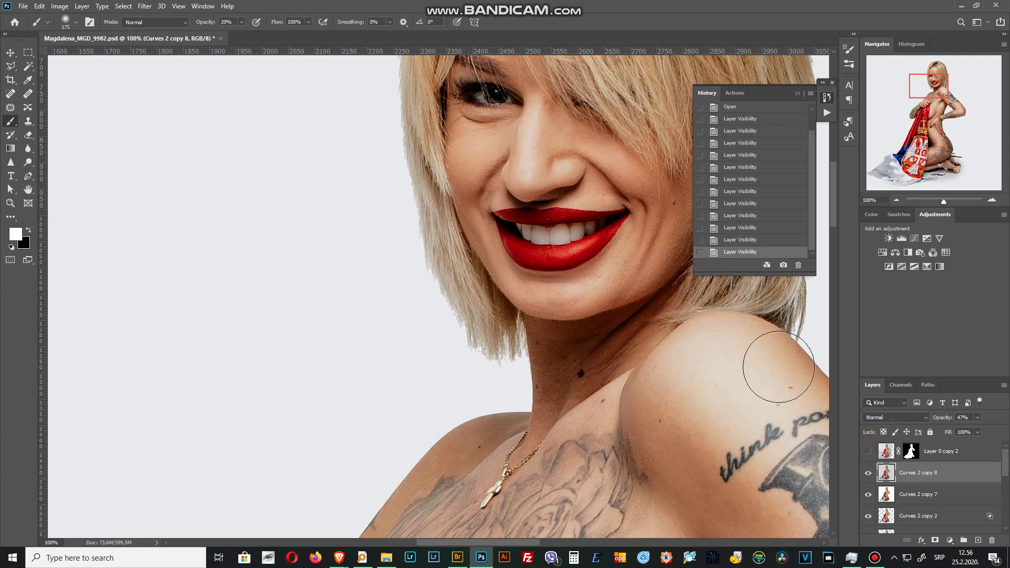
pyautogui.click(869, 451)
# Compare retouched and original skin on the forearm, elbow and upper arm.
pyautogui.moveTo(563, 351)
pyautogui.mouseDown()
pyautogui.moveTo(319, 193)
pyautogui.moveTo(287, 147)
pyautogui.mouseUp()
pyautogui.moveTo(801, 401)
pyautogui.mouseDown()
pyautogui.moveTo(536, 197)
pyautogui.moveTo(542, 206)
pyautogui.mouseUp()
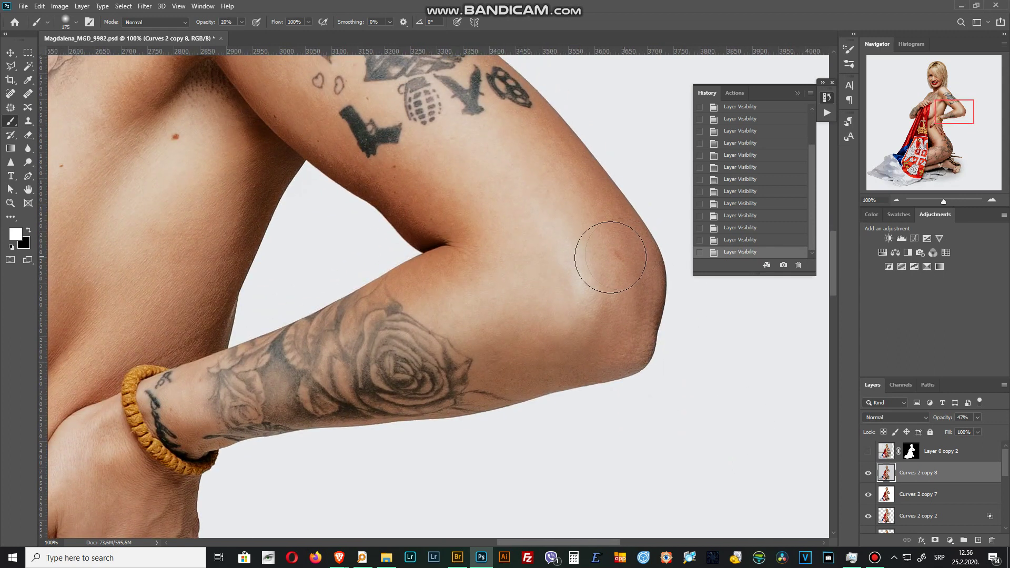
pyautogui.click(868, 453)
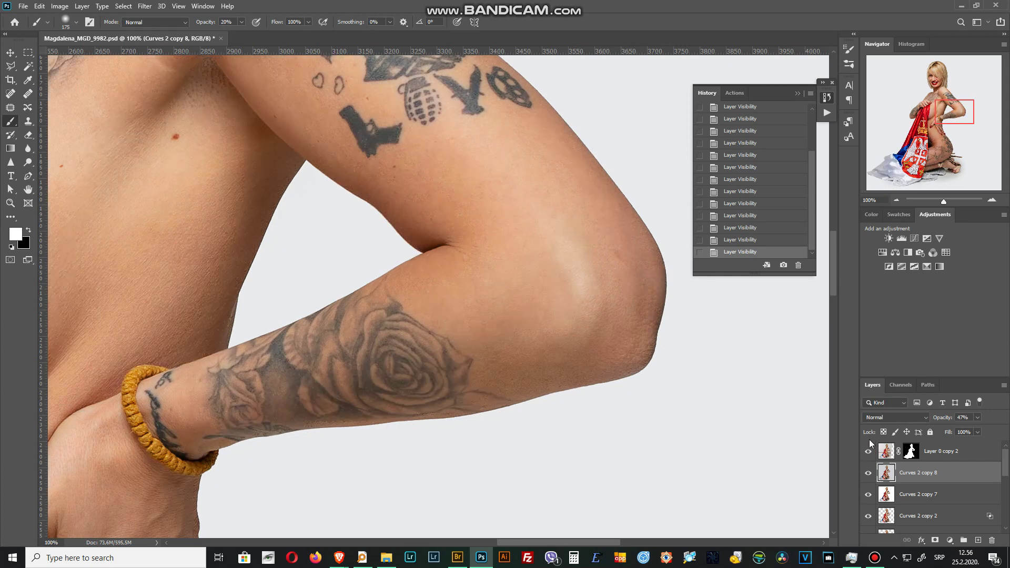
pyautogui.hotkey('ctrl', '-')
pyautogui.moveTo(493, 379)
pyautogui.mouseDown()
pyautogui.moveTo(516, 431)
pyautogui.moveTo(542, 425)
pyautogui.mouseUp()
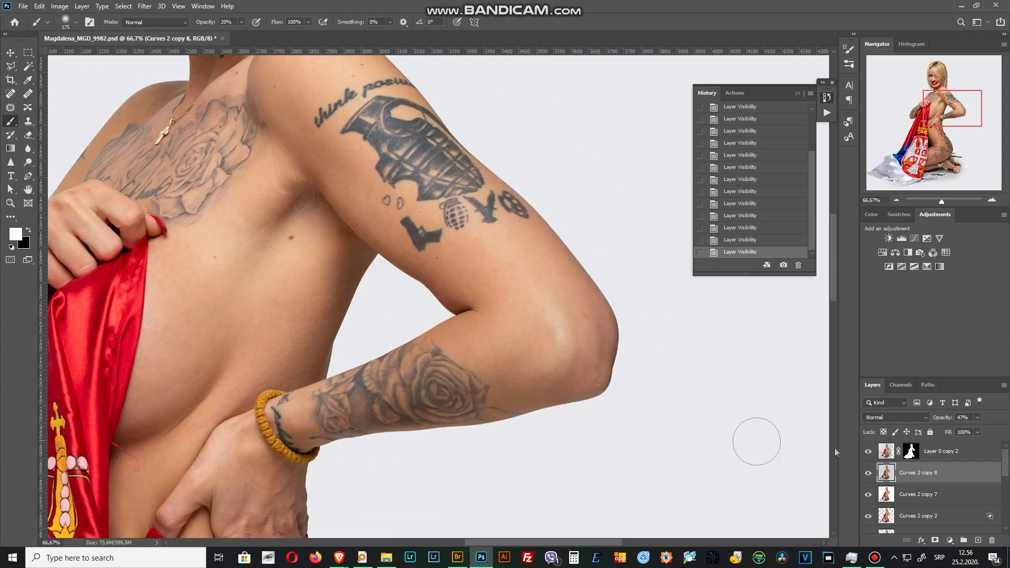
pyautogui.click(867, 452)
pyautogui.click(867, 453)
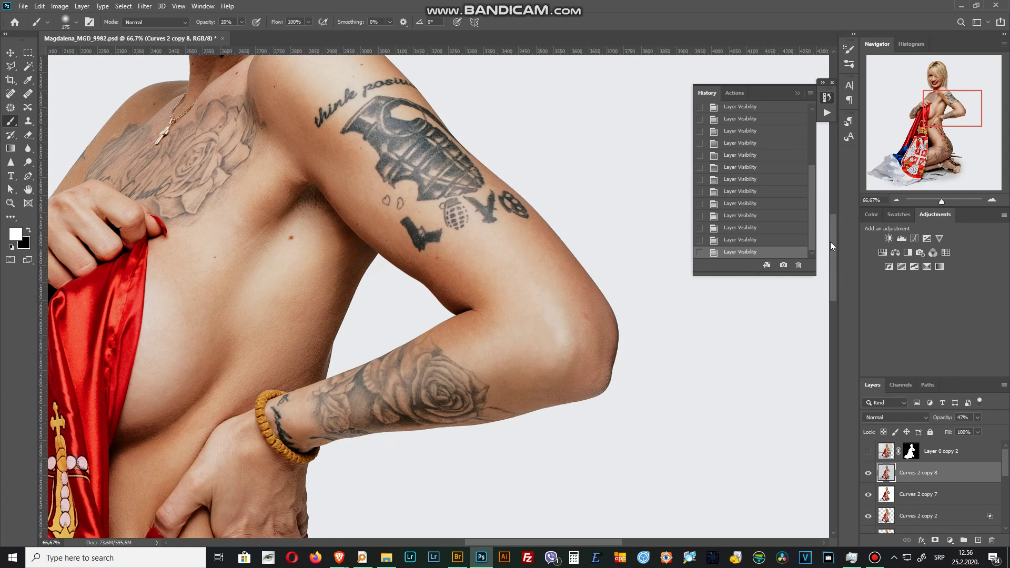
# Compare the hip skin, leave Layer 0 copy 2 hidden, and fit the image on screen.
pyautogui.moveTo(833, 241); pyautogui.dragTo(846, 368)
pyautogui.moveTo(356, 254); pyautogui.dragTo(557, 444)
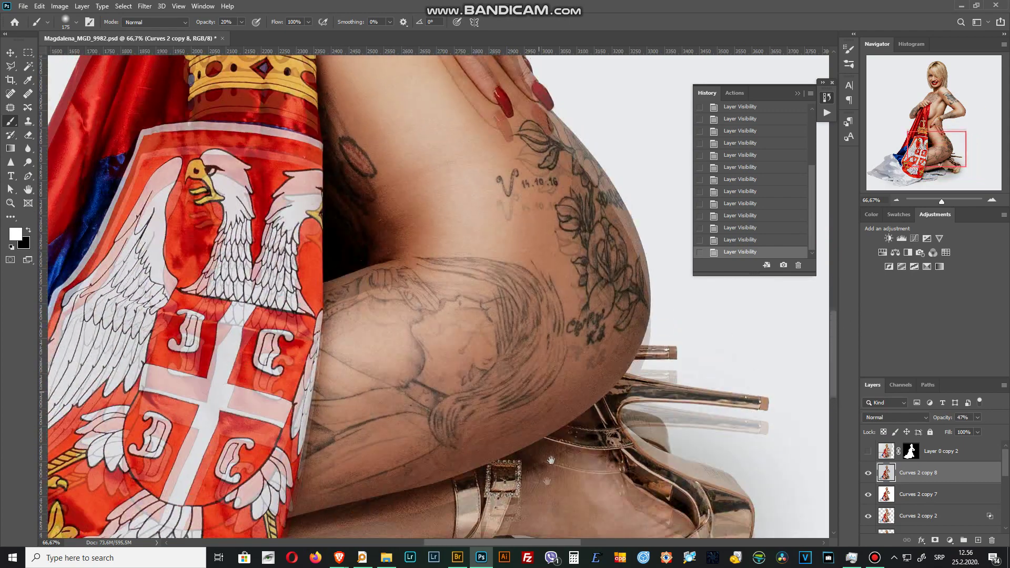
pyautogui.click(868, 451)
pyautogui.click(868, 452)
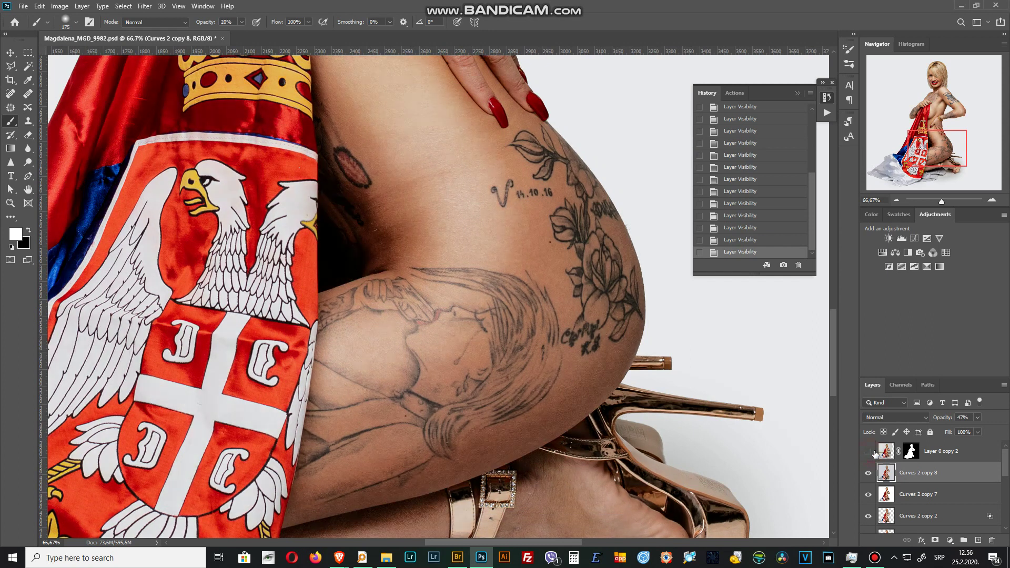
pyautogui.click(873, 452)
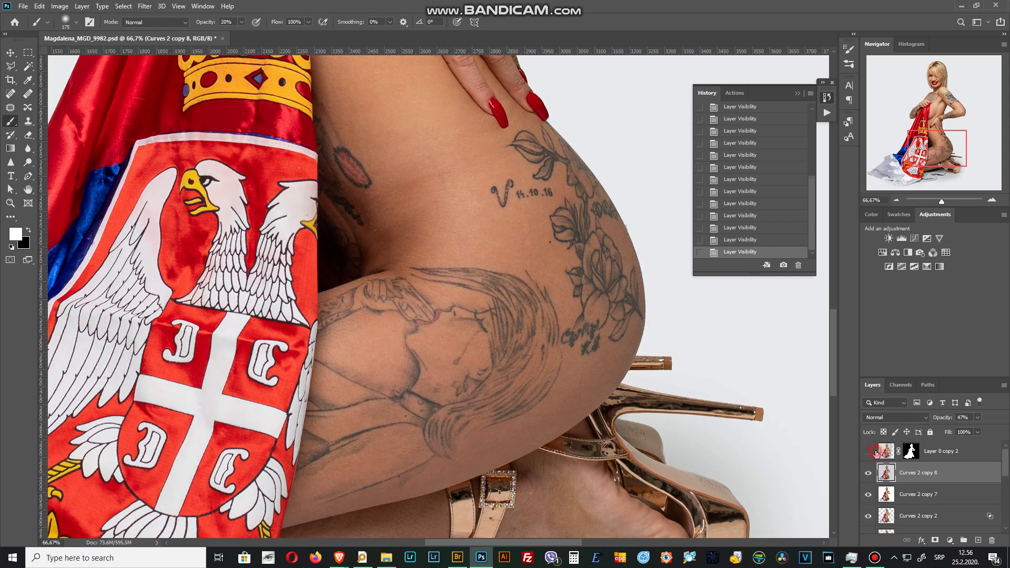
pyautogui.click(876, 452)
pyautogui.click(876, 453)
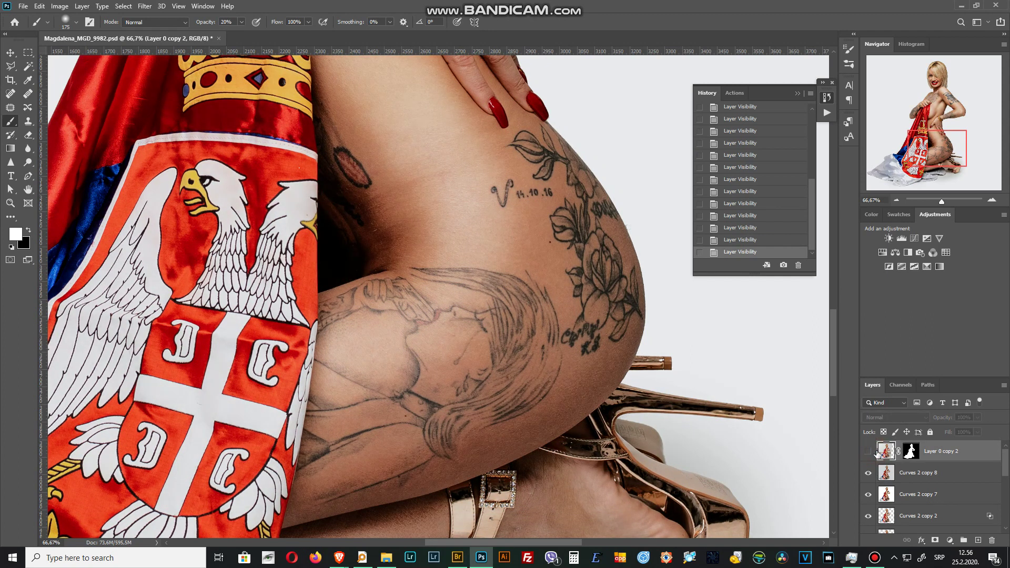
pyautogui.click(869, 453)
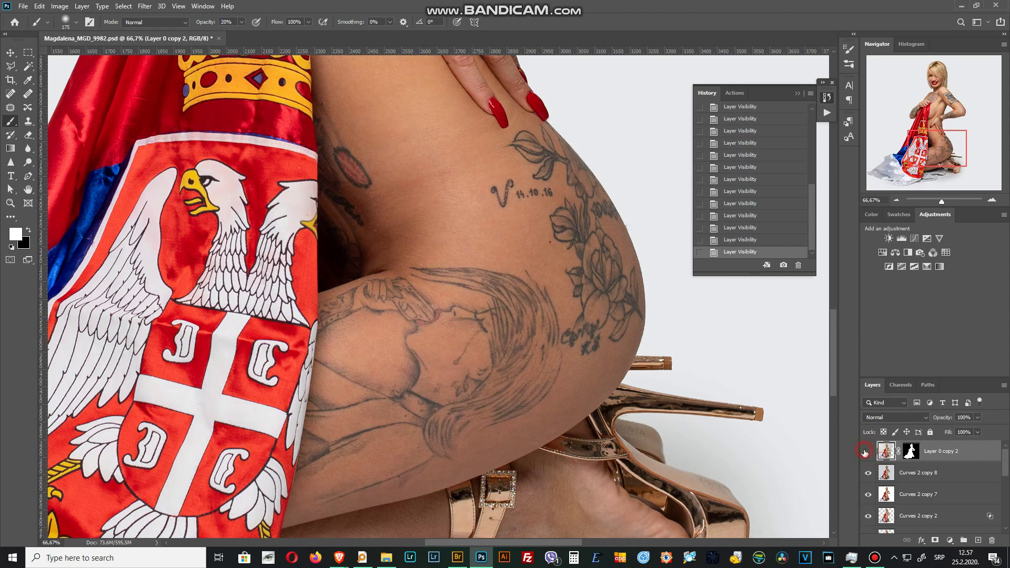
pyautogui.click(866, 452)
pyautogui.click(866, 452)
pyautogui.click(868, 452)
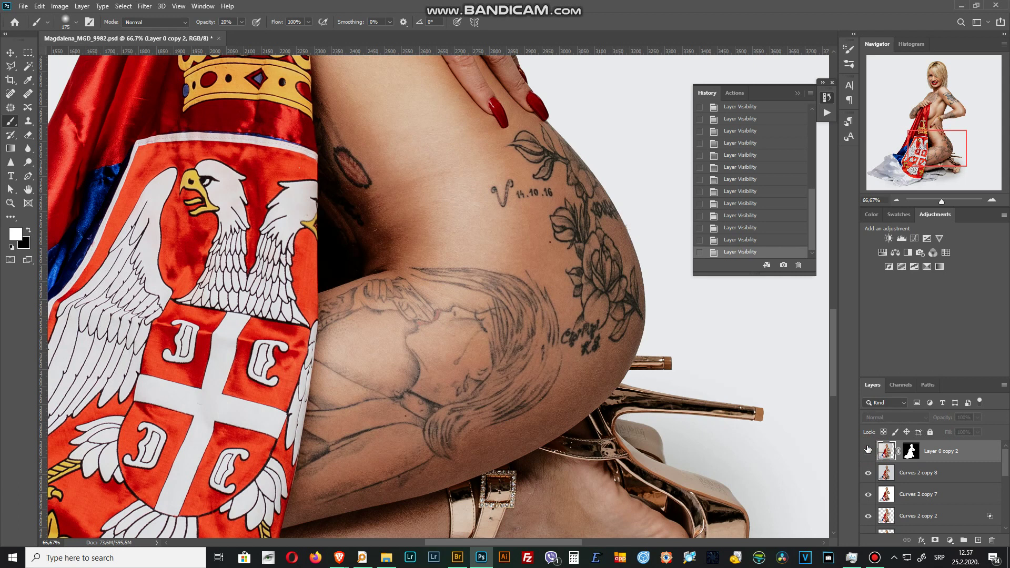
pyautogui.hotkey('ctrl', '0')
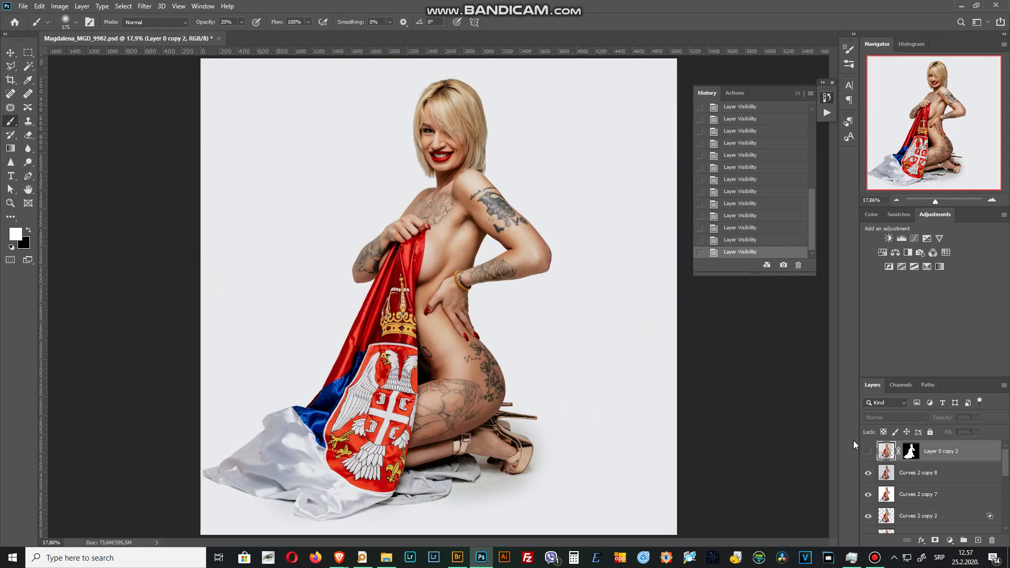
# Close Magdalena_MGD_9982.psd without saving changes and switch back to Adobe Bridge.
pyautogui.click(219, 38)
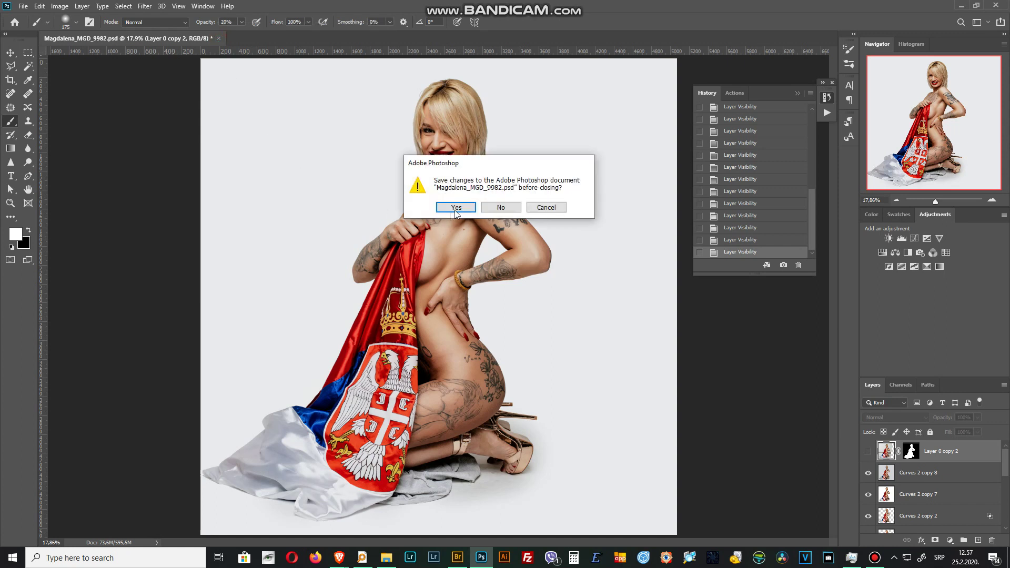
pyautogui.moveTo(505, 163); pyautogui.dragTo(691, 330)
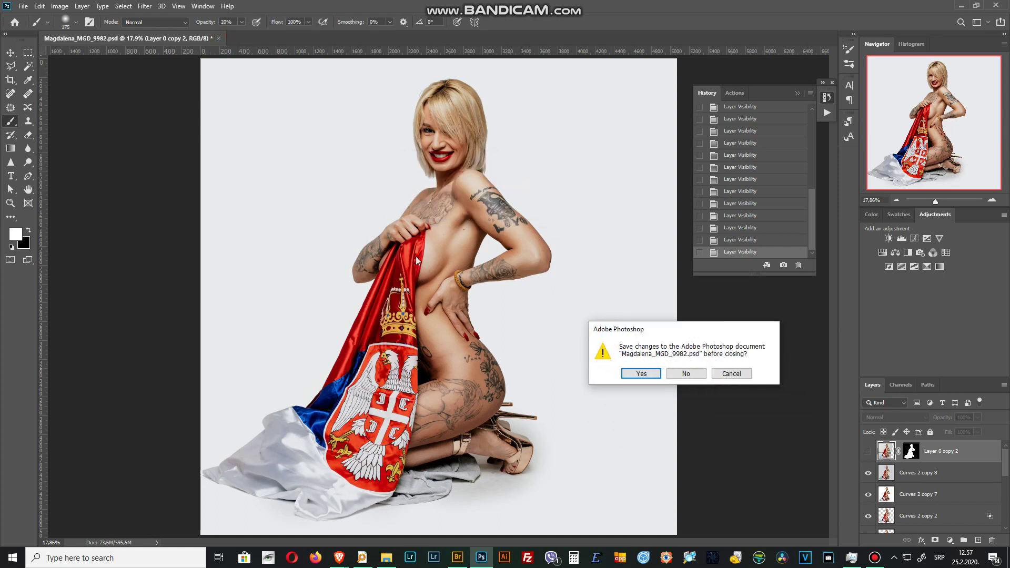
pyautogui.click(679, 374)
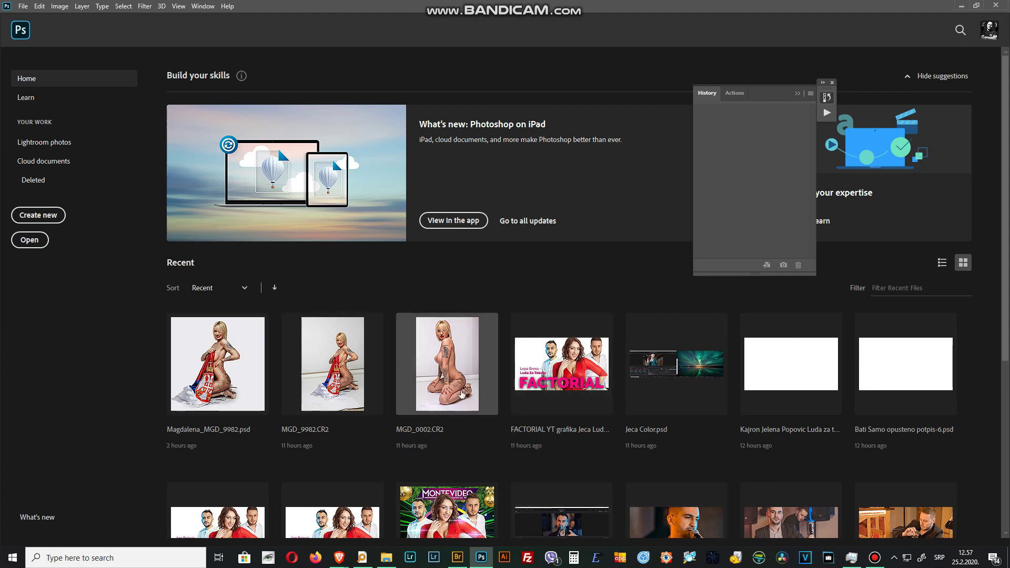
pyautogui.hotkey('alt', 'Tab')
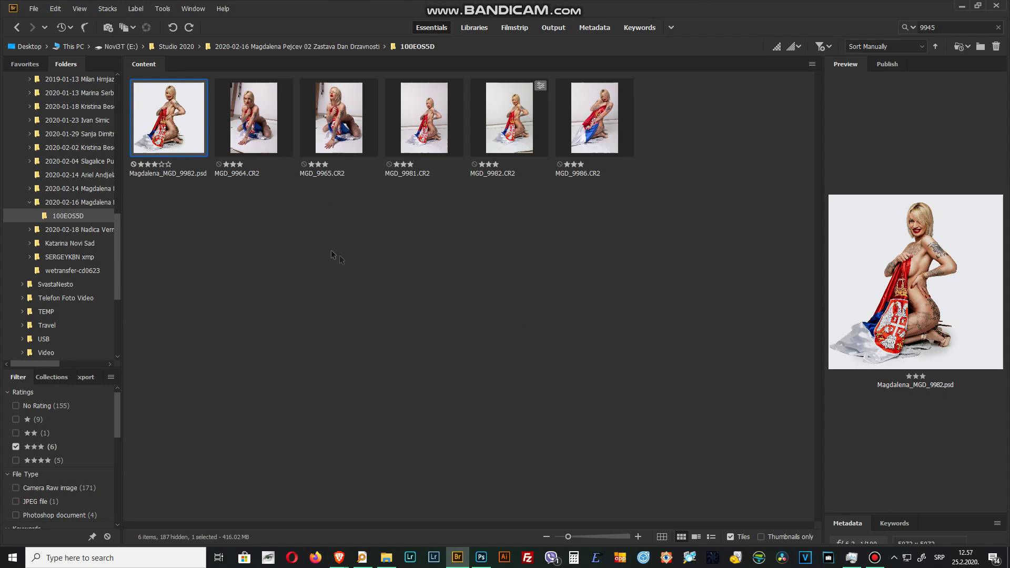
# Preview the raw shots MGD_9982, MGD_9981, MGD_9965 and MGD_9964 in turn.
pyautogui.click(332, 255)
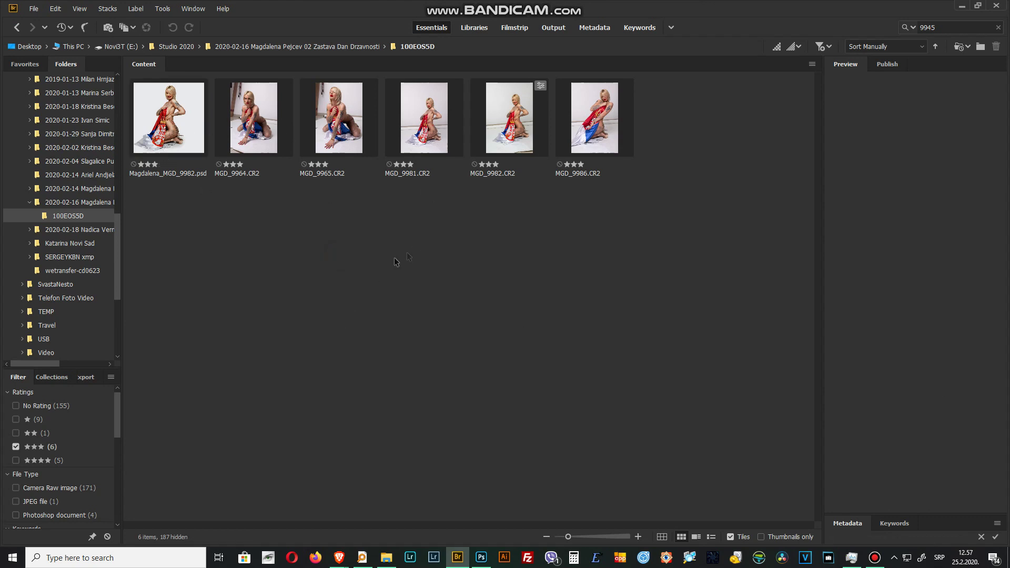
pyautogui.click(539, 120)
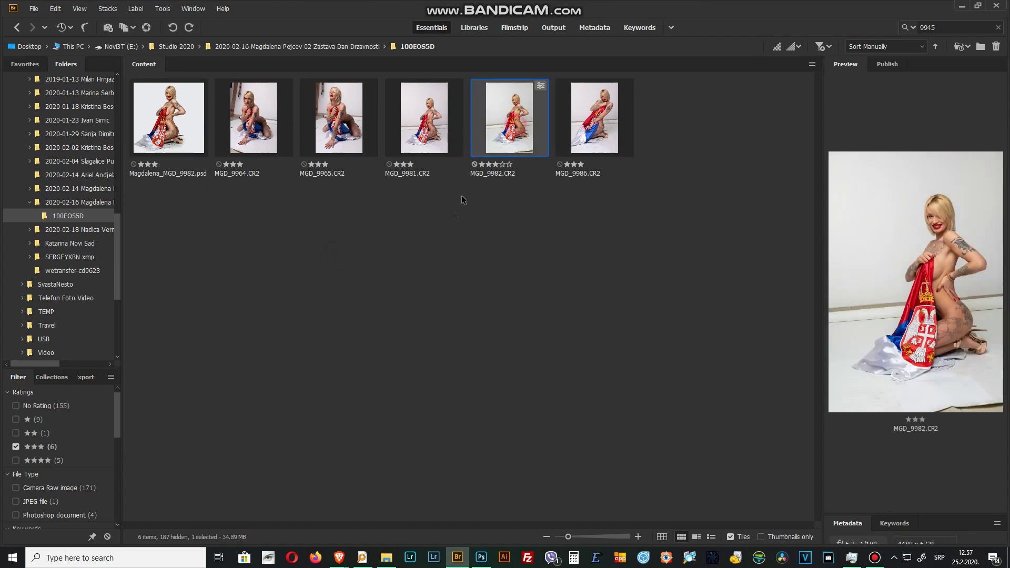
pyautogui.click(428, 133)
pyautogui.click(496, 139)
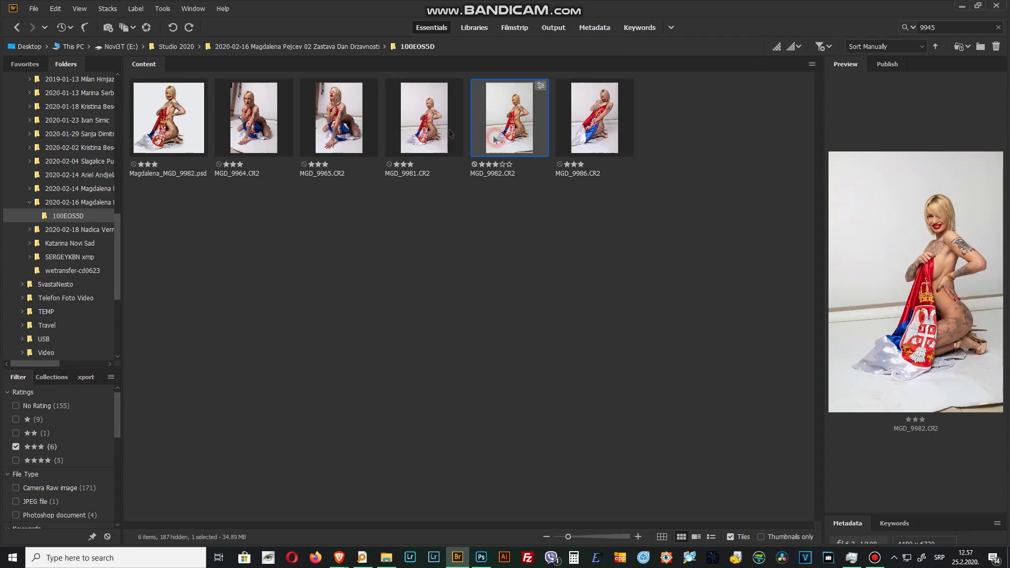
pyautogui.click(438, 128)
pyautogui.click(497, 124)
pyautogui.click(332, 132)
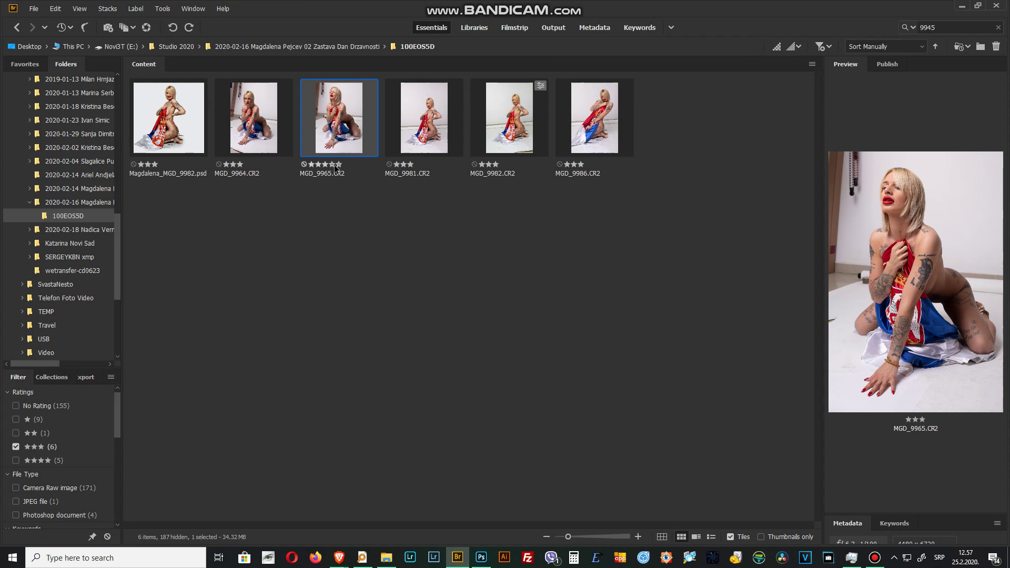
pyautogui.click(252, 125)
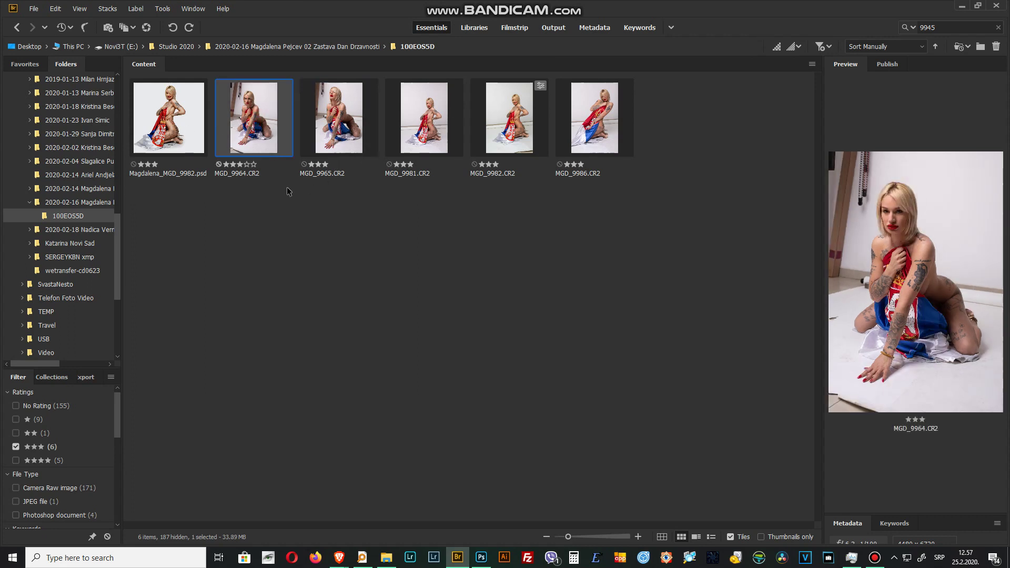
# Set the ratings filter to four stars only and preview MGD_9945.CR2.
pyautogui.click(25, 462)
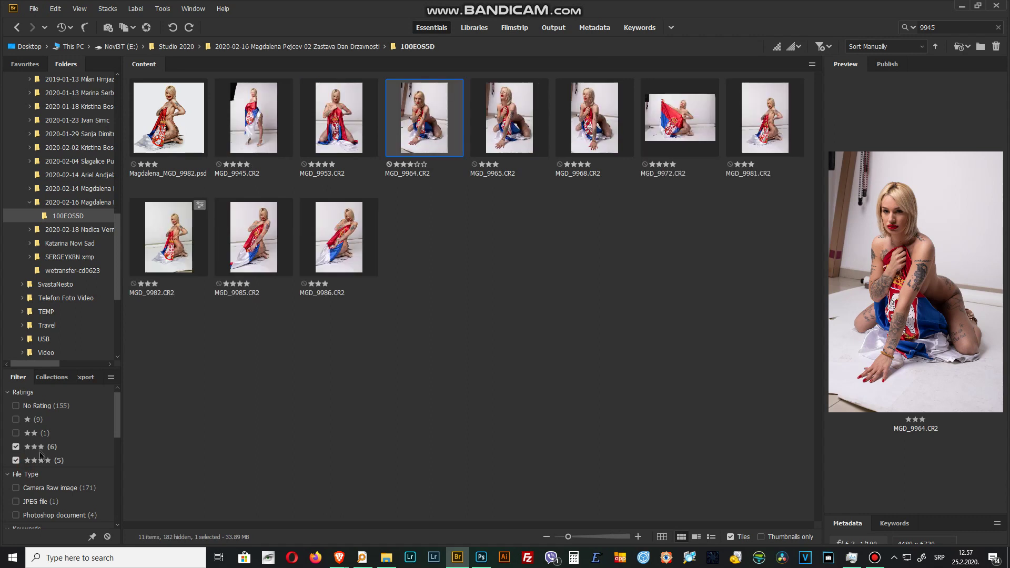
pyautogui.click(41, 453)
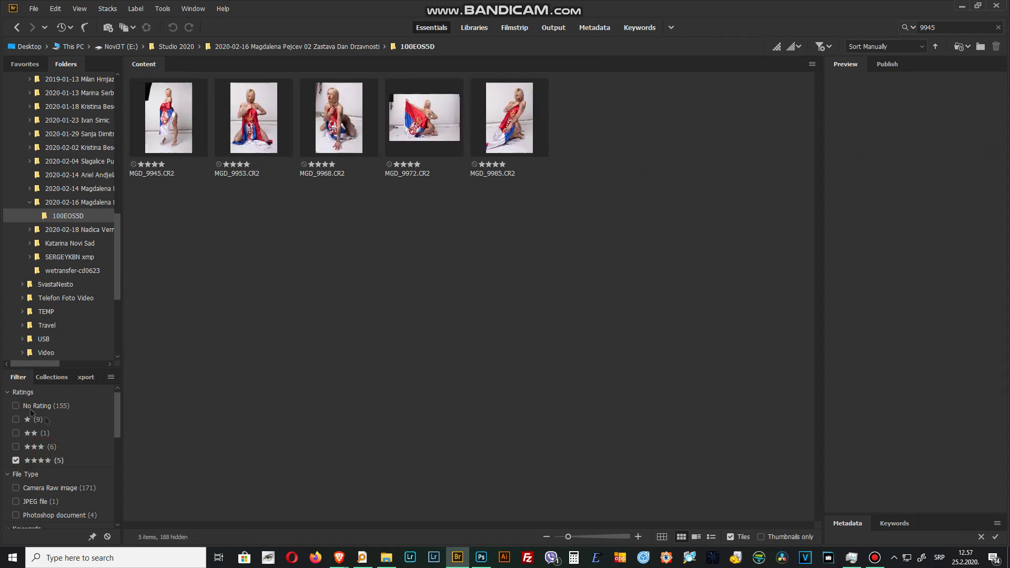
pyautogui.click(16, 447)
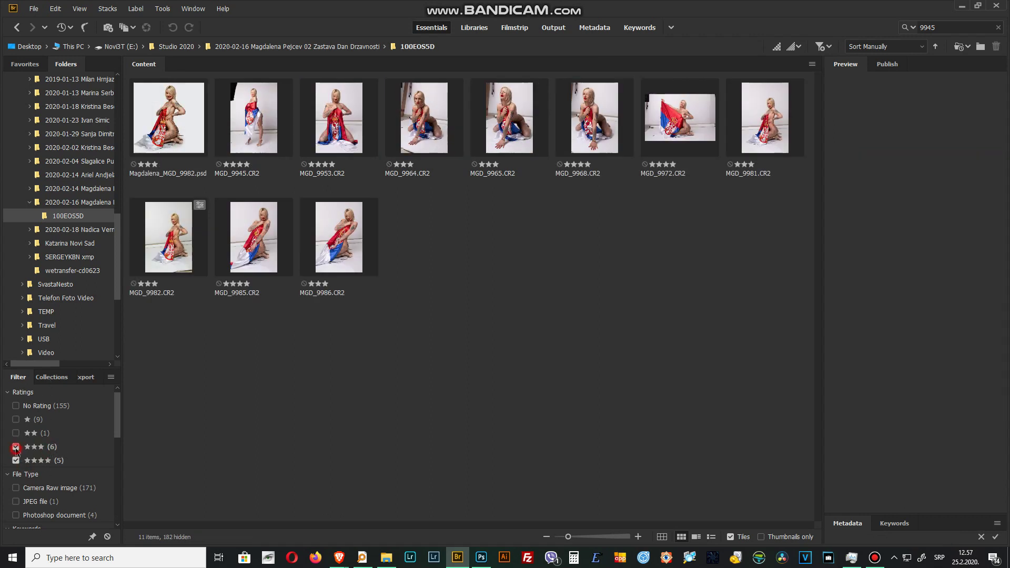
pyautogui.click(16, 419)
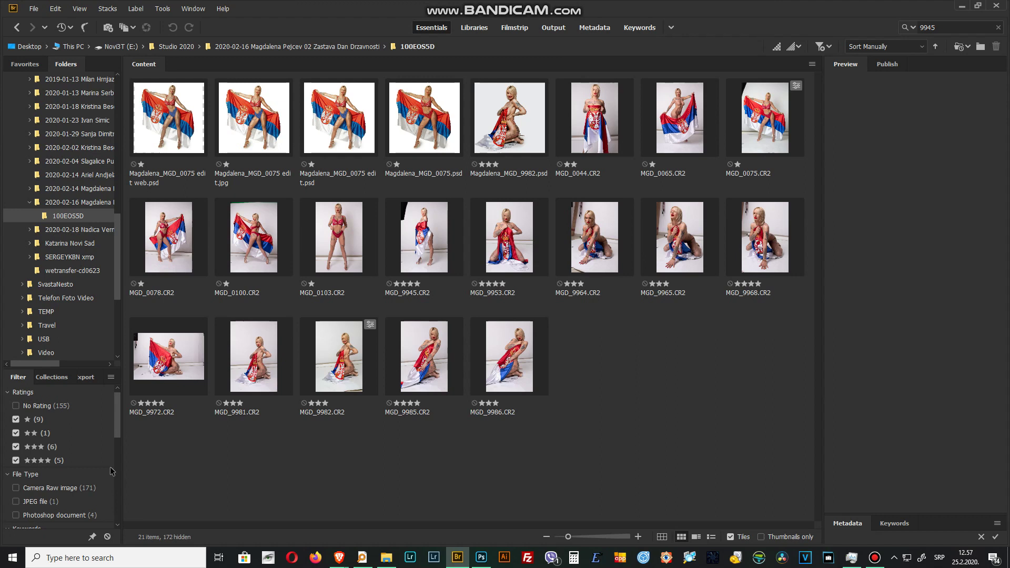
pyautogui.click(28, 420)
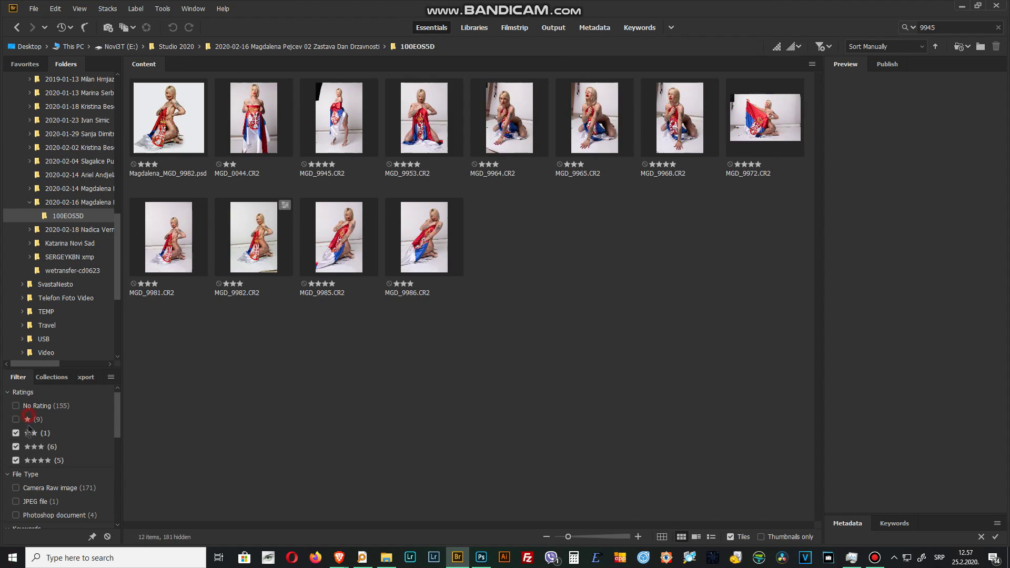
pyautogui.click(28, 433)
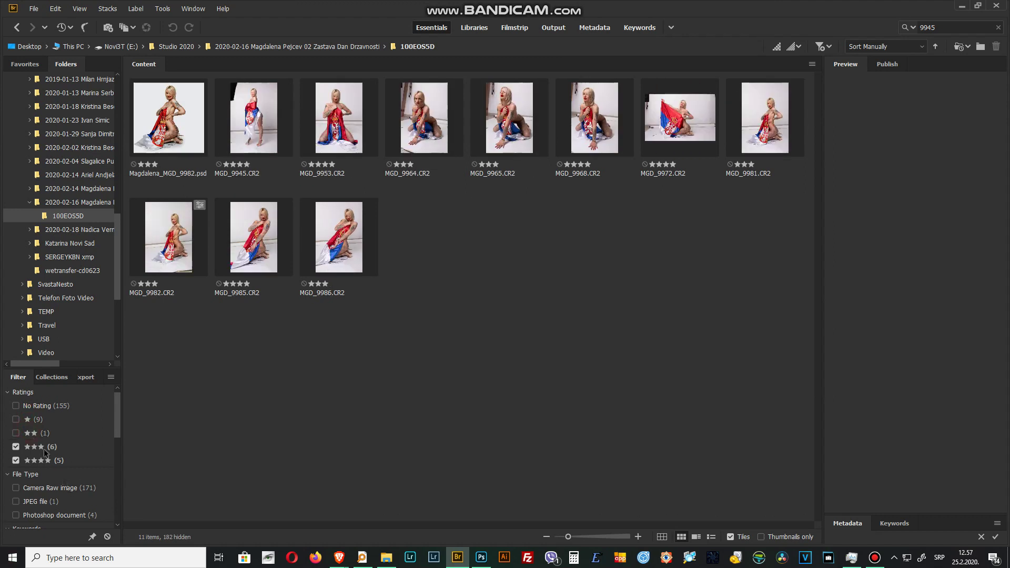
pyautogui.click(42, 447)
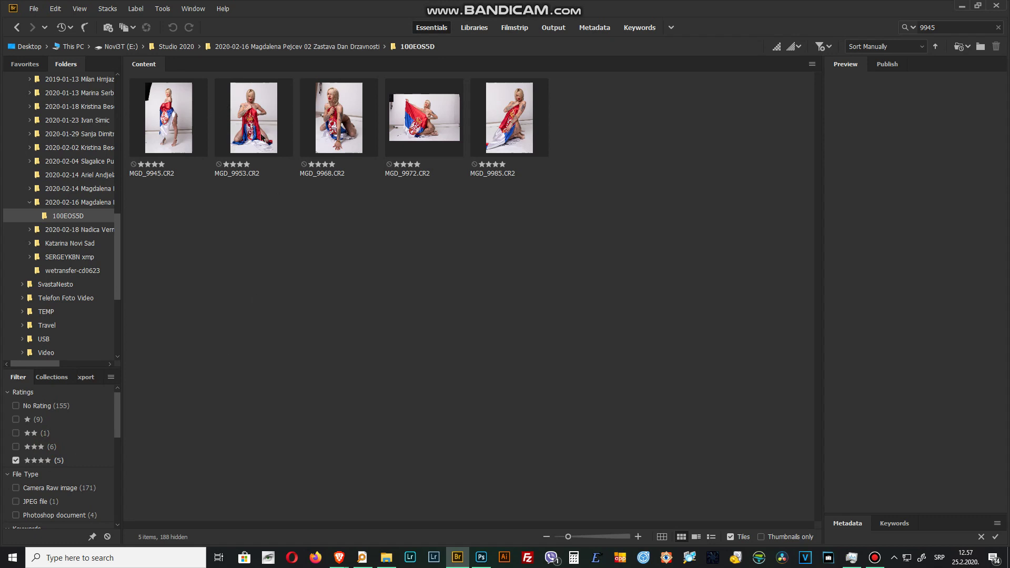
pyautogui.click(170, 135)
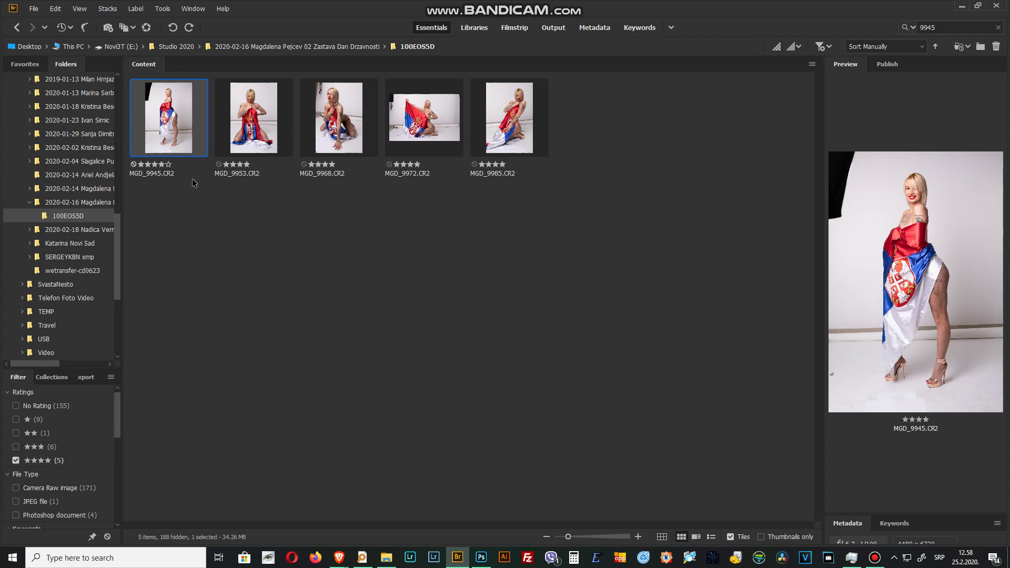
# Step through the four-star shots in full-screen preview, then exit back to the grid.
pyautogui.hotkey('ctrl', 'l')
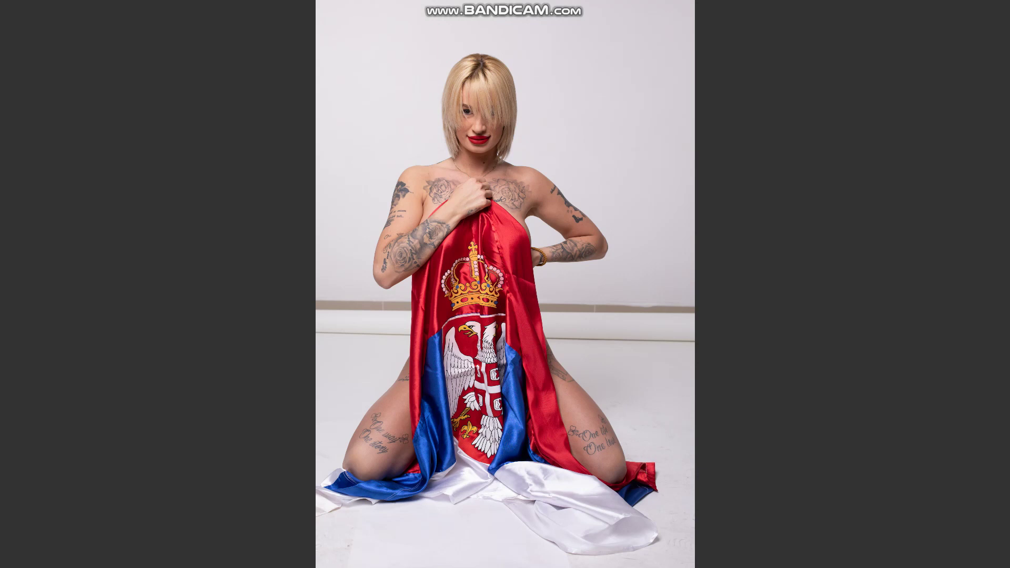
pyautogui.press('Escape')
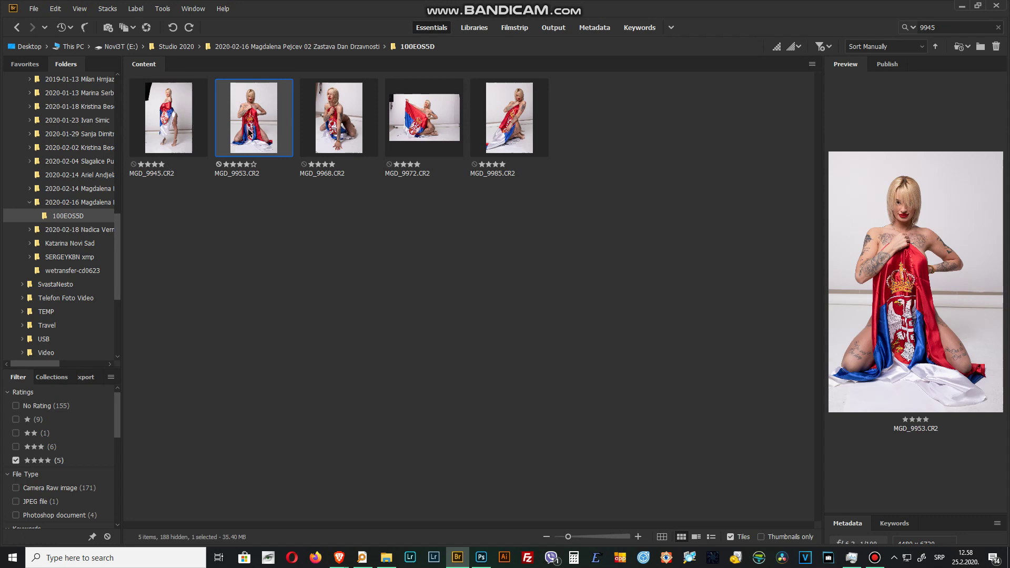
# Open MGD_9953 in Camera Raw, apply Auto tone, restore As Shot white balance, and close.
pyautogui.rightClick(249, 129)
pyautogui.click(274, 159)
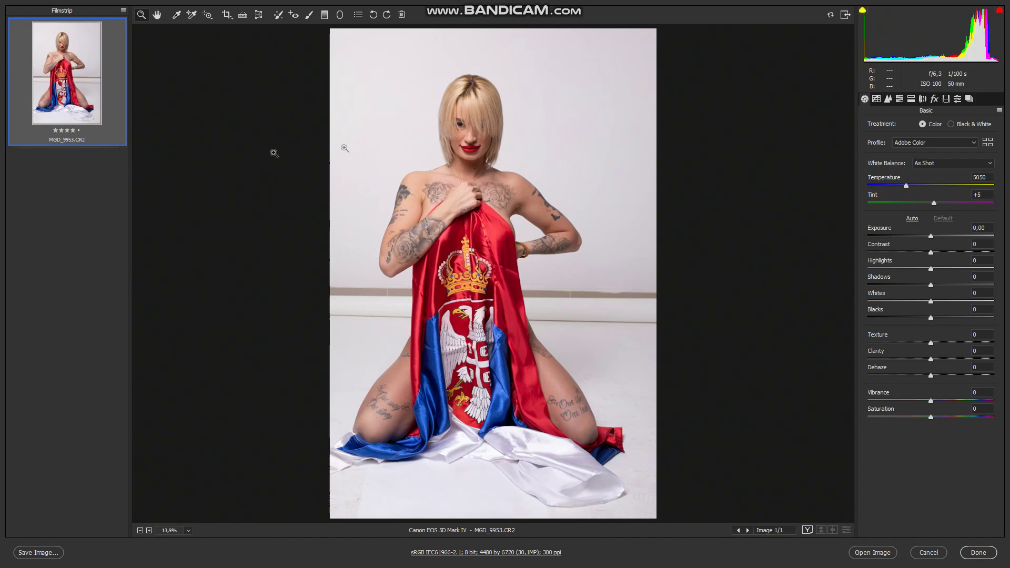
pyautogui.click(911, 218)
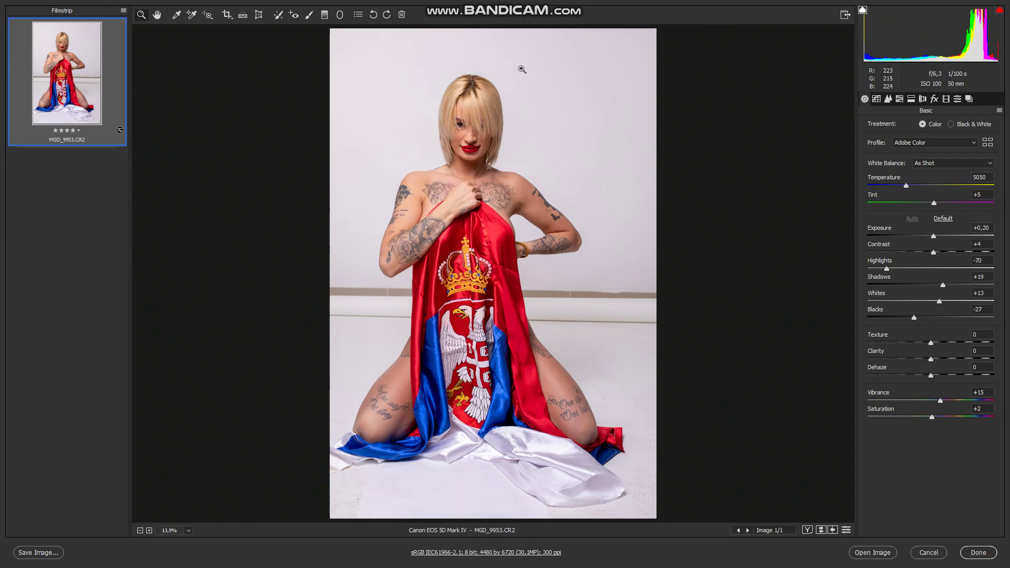
pyautogui.press('i')
pyautogui.click(429, 54)
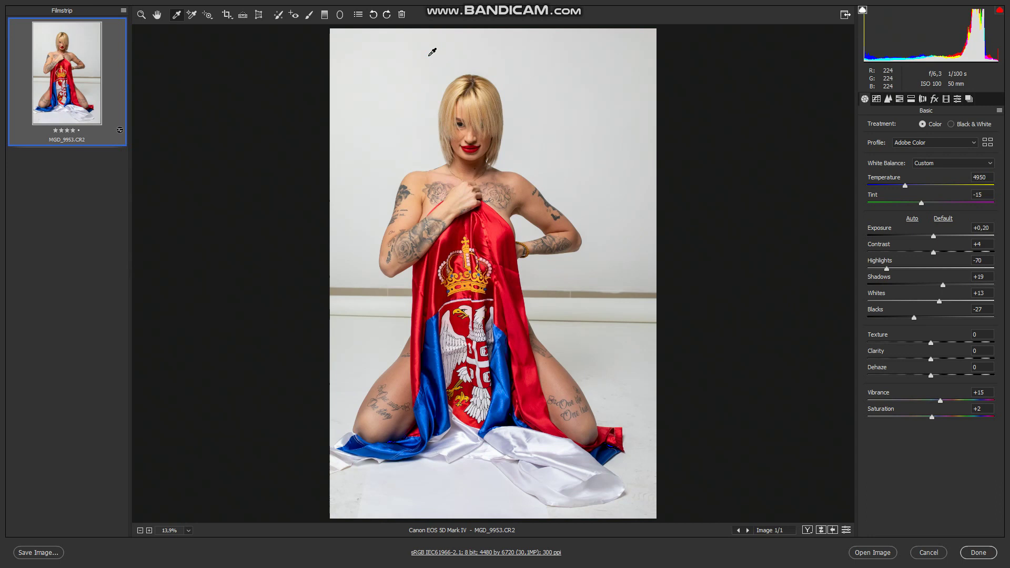
pyautogui.doubleClick(899, 165)
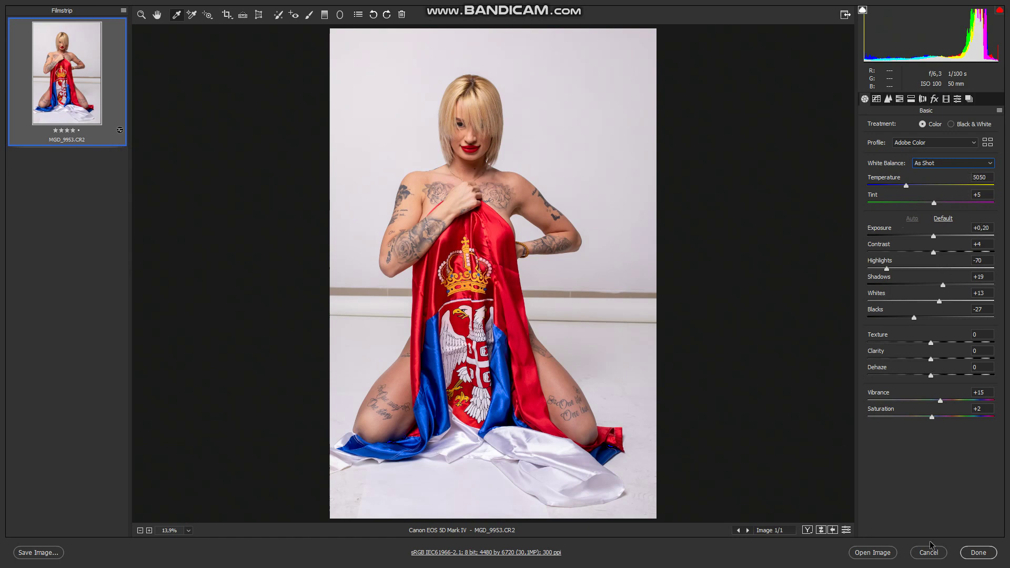
pyautogui.click(978, 552)
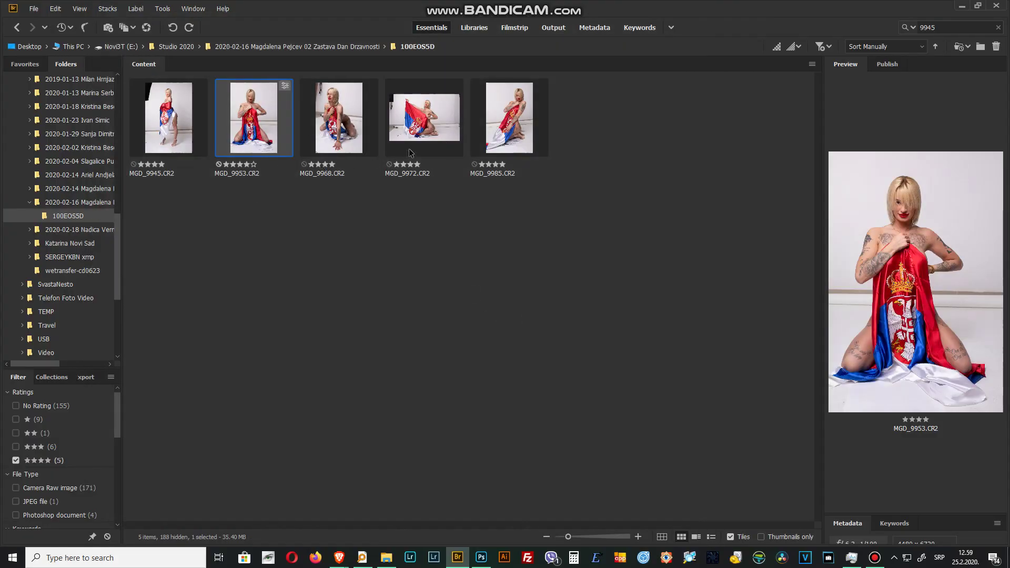
# Re-add the three-star filter and add MGD_9981, MGD_9972 and MGD_9945 to MGD_9953.
pyautogui.click(39, 447)
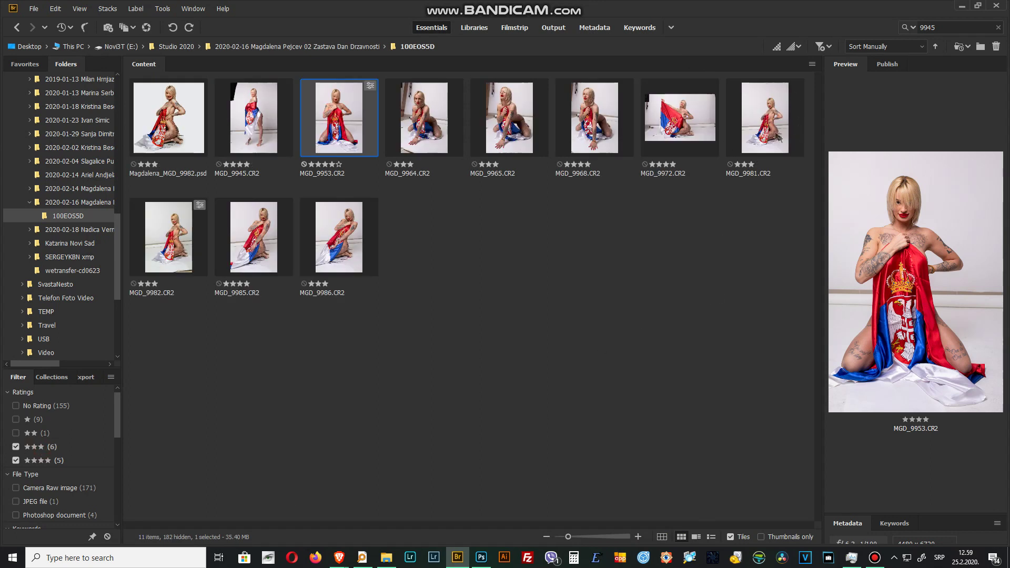
pyautogui.keyDown('ctrl'); pyautogui.click(774, 135); pyautogui.keyUp('ctrl')
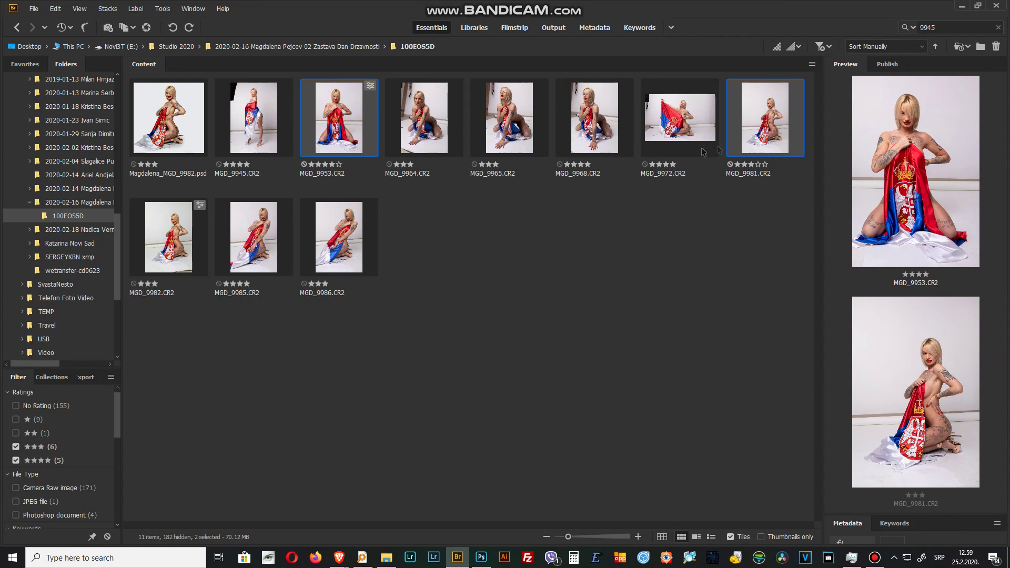
pyautogui.keyDown('ctrl'); pyautogui.click(684, 124); pyautogui.keyUp('ctrl')
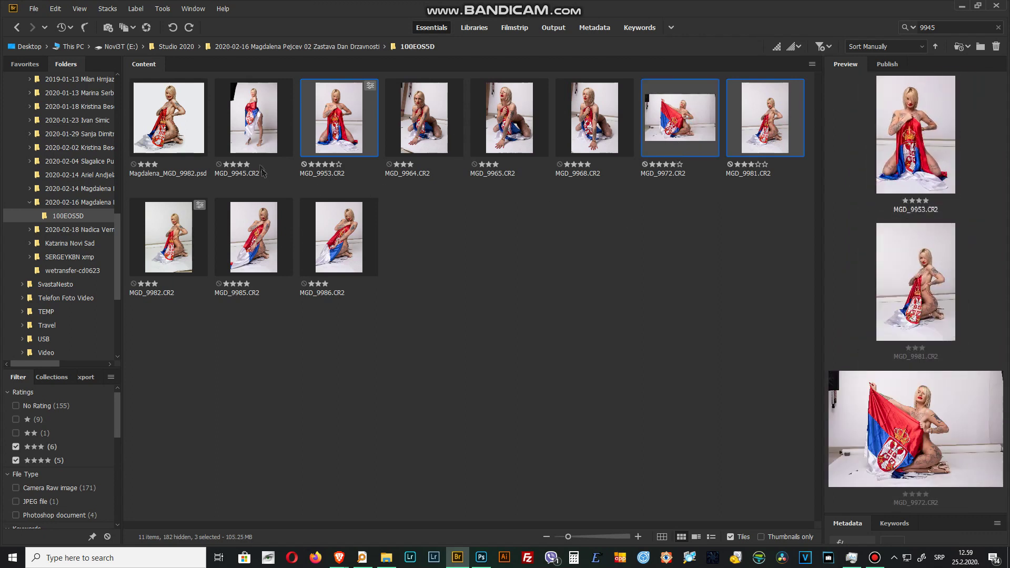
pyautogui.keyDown('ctrl'); pyautogui.click(236, 143); pyautogui.keyUp('ctrl')
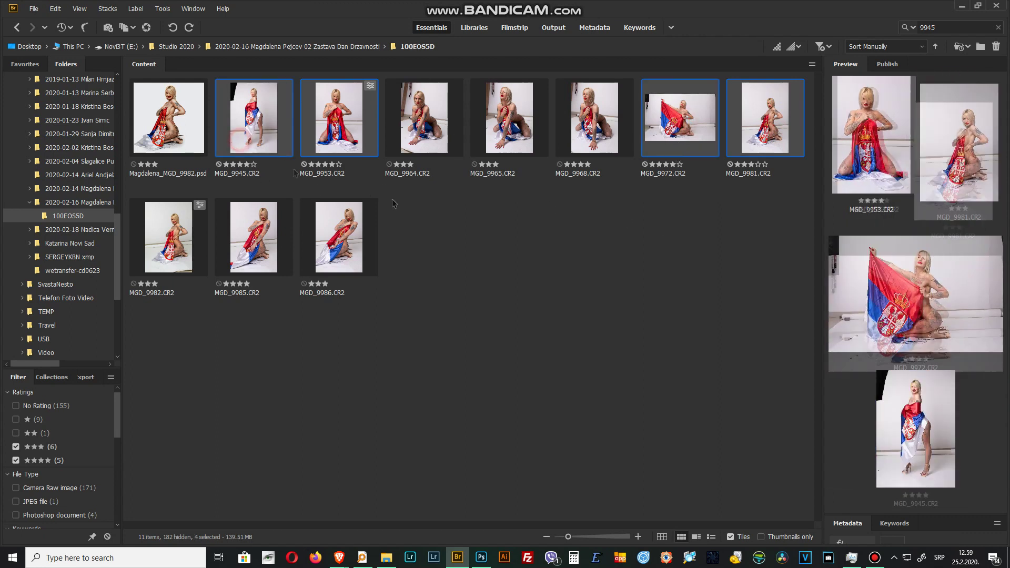
pyautogui.rightClick(348, 131)
pyautogui.click(382, 159)
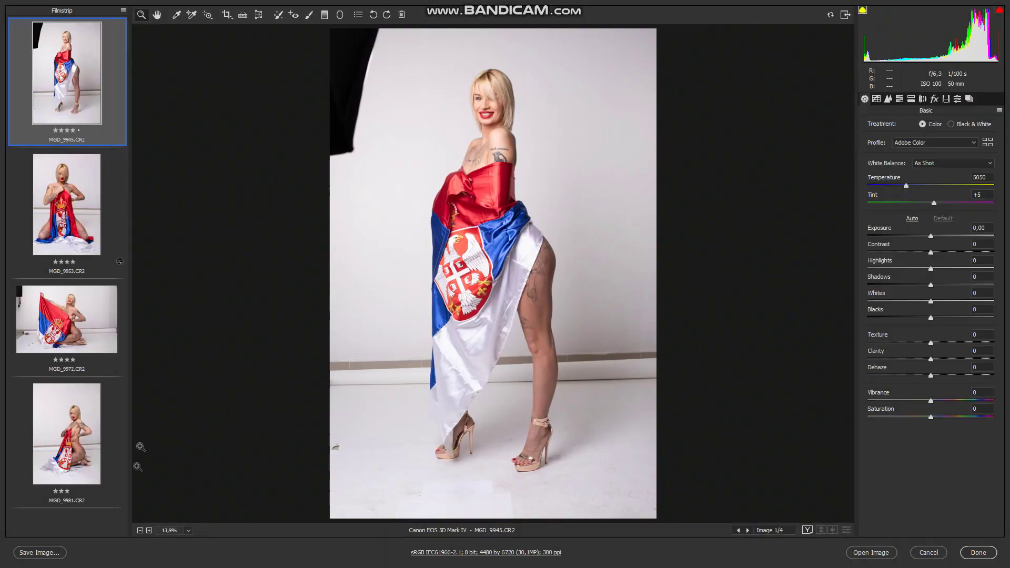
pyautogui.click(79, 439)
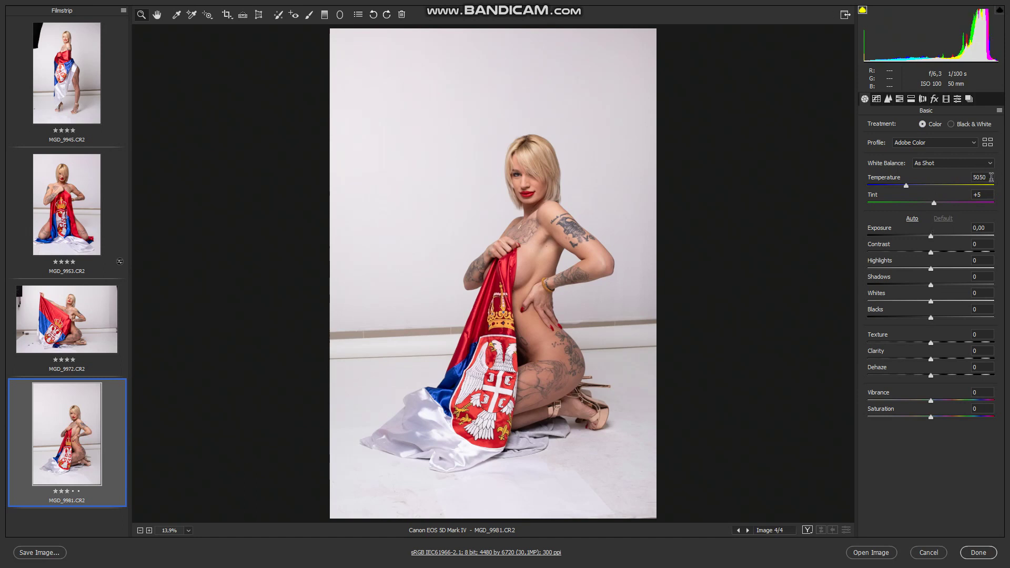
pyautogui.click(76, 303)
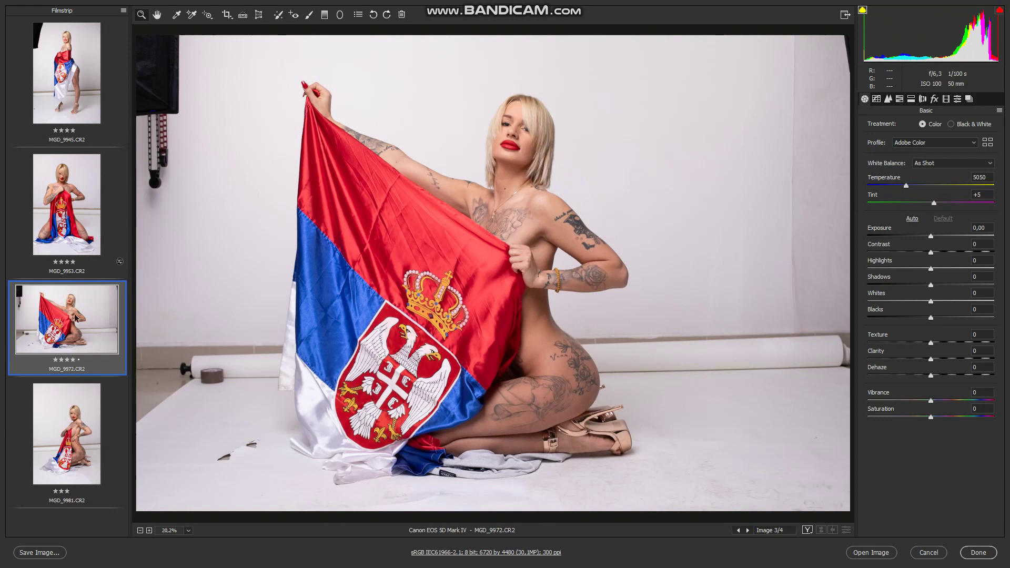
pyautogui.click(74, 411)
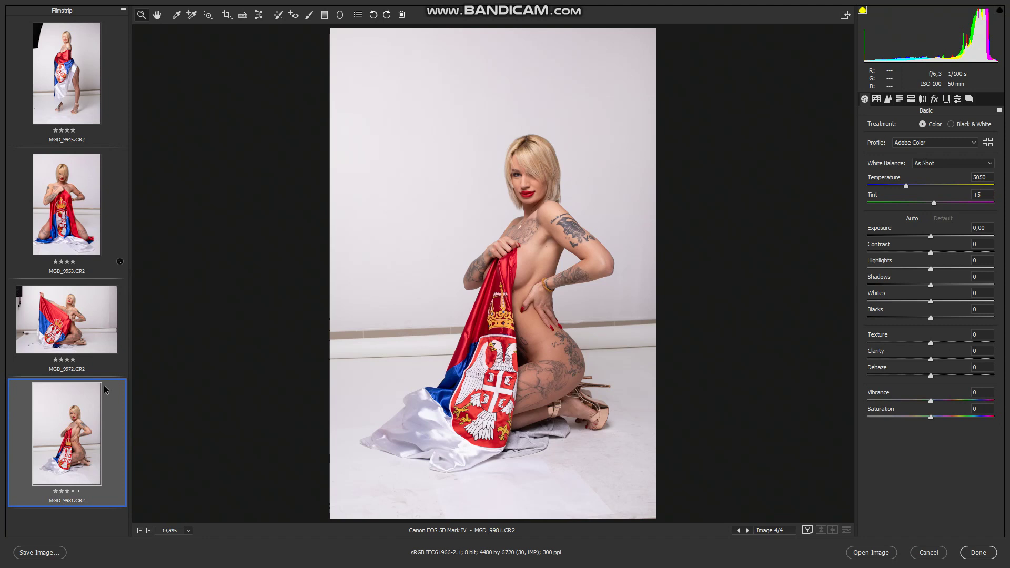
pyautogui.click(922, 553)
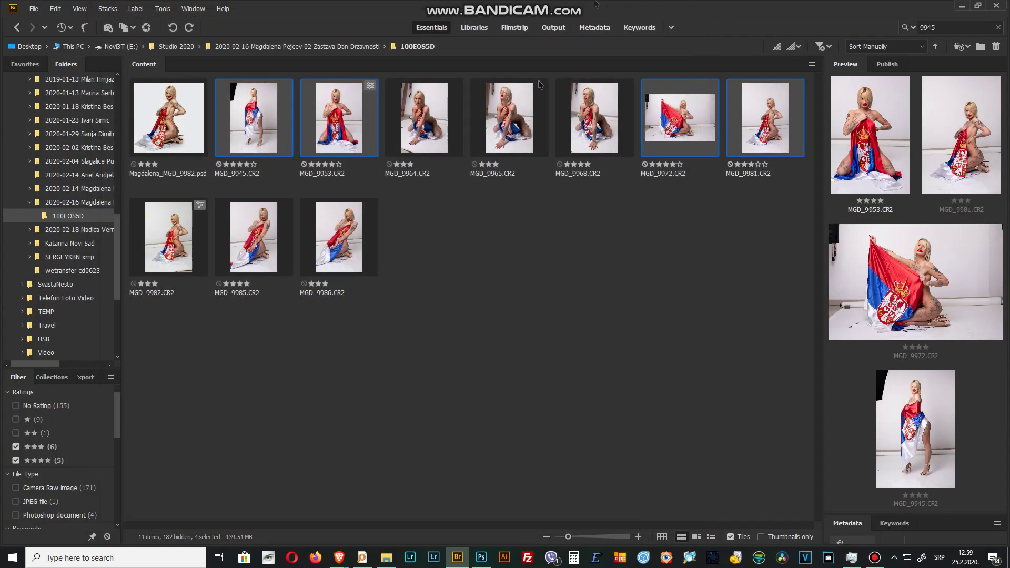
# Rate MGD_9982 four stars and hide the three-star photos.
pyautogui.click(159, 273)
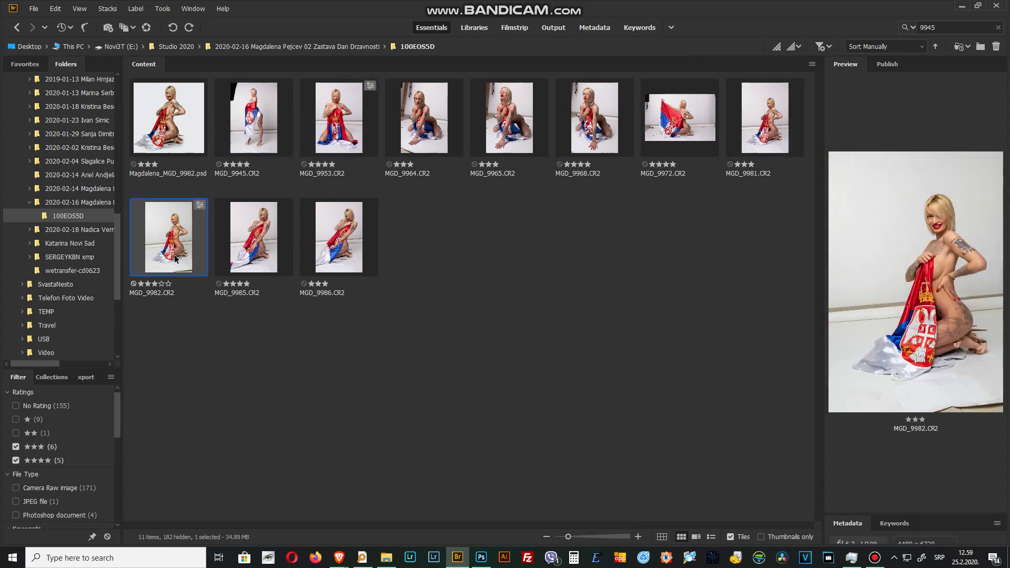
pyautogui.click(154, 283)
pyautogui.click(50, 448)
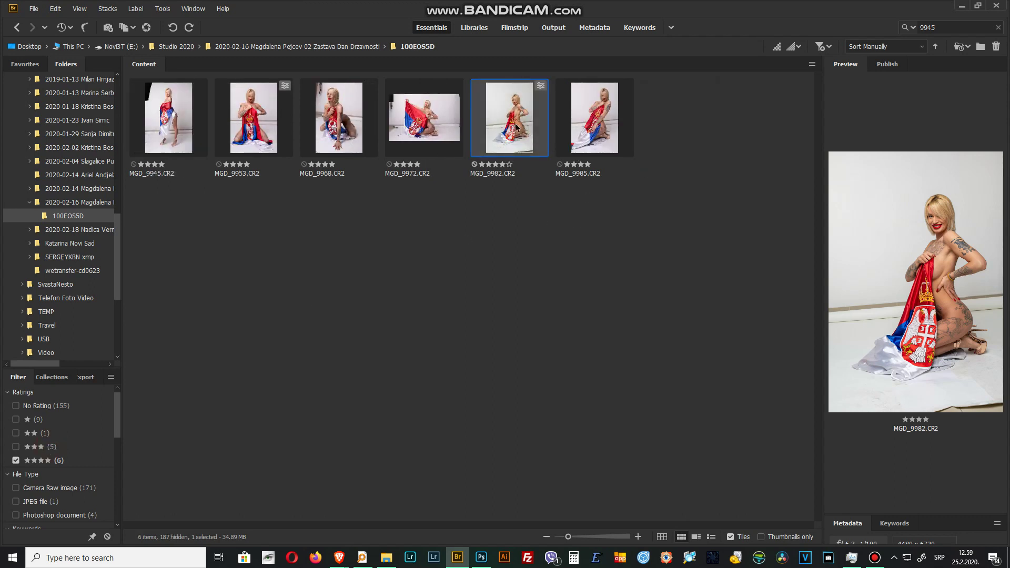
# Add MGD_9985, MGD_9972 and MGD_9953 to the MGD_9982 selection and bring up its context menu.
pyautogui.keyDown('ctrl'); pyautogui.click(604, 125); pyautogui.keyUp('ctrl')
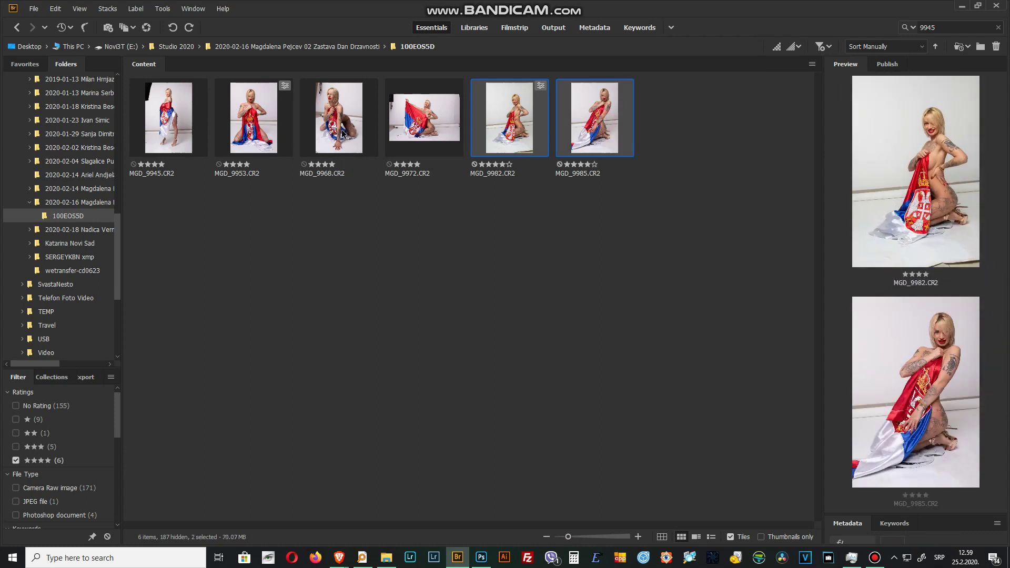
pyautogui.keyDown('ctrl'); pyautogui.click(421, 128); pyautogui.keyUp('ctrl')
pyautogui.keyDown('ctrl'); pyautogui.click(241, 129); pyautogui.keyUp('ctrl')
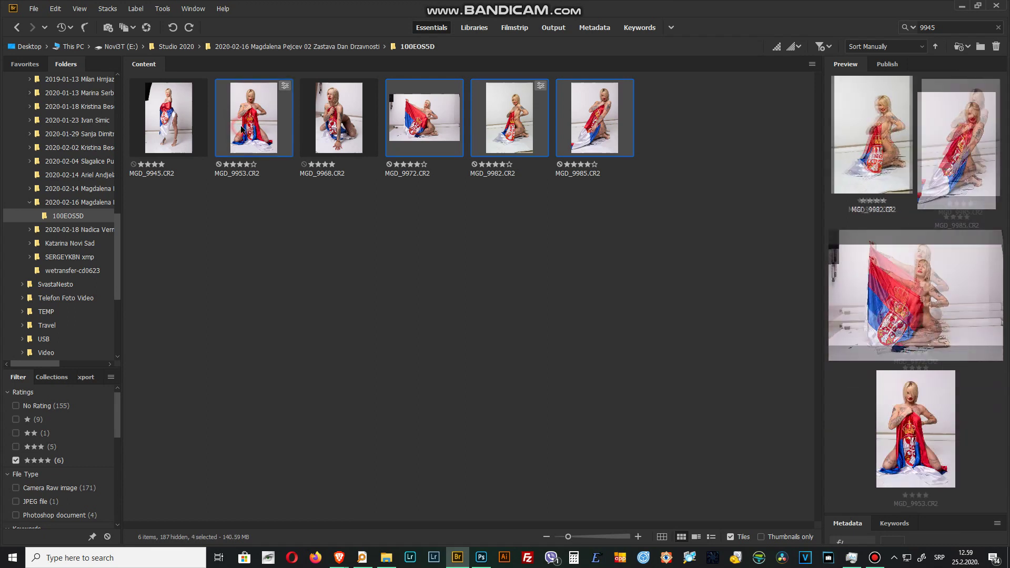
pyautogui.rightClick(598, 117)
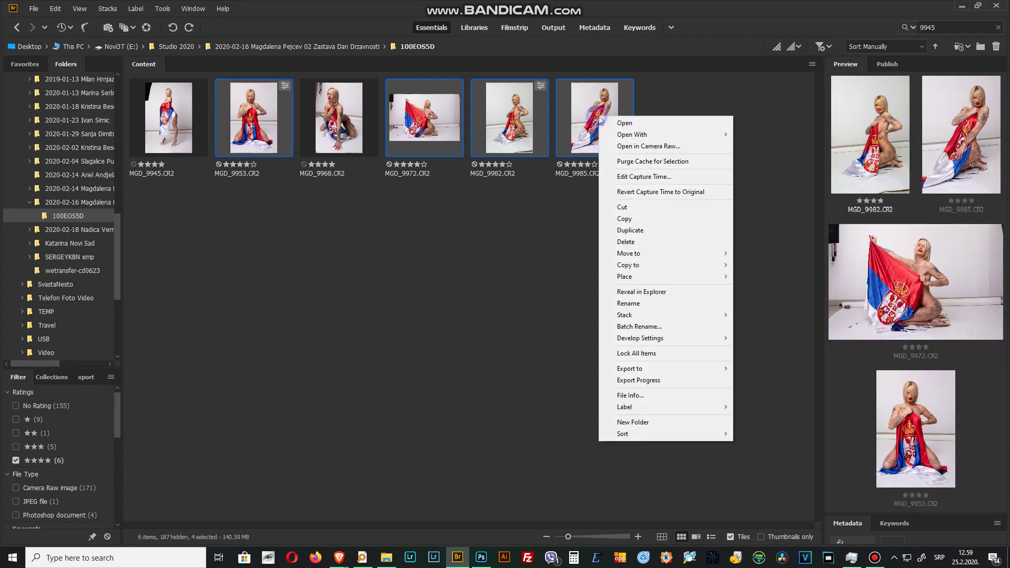
# Open the four raws in Camera Raw and flip between MGD_9982, MGD_9985 and MGD_9972.
pyautogui.click(624, 147)
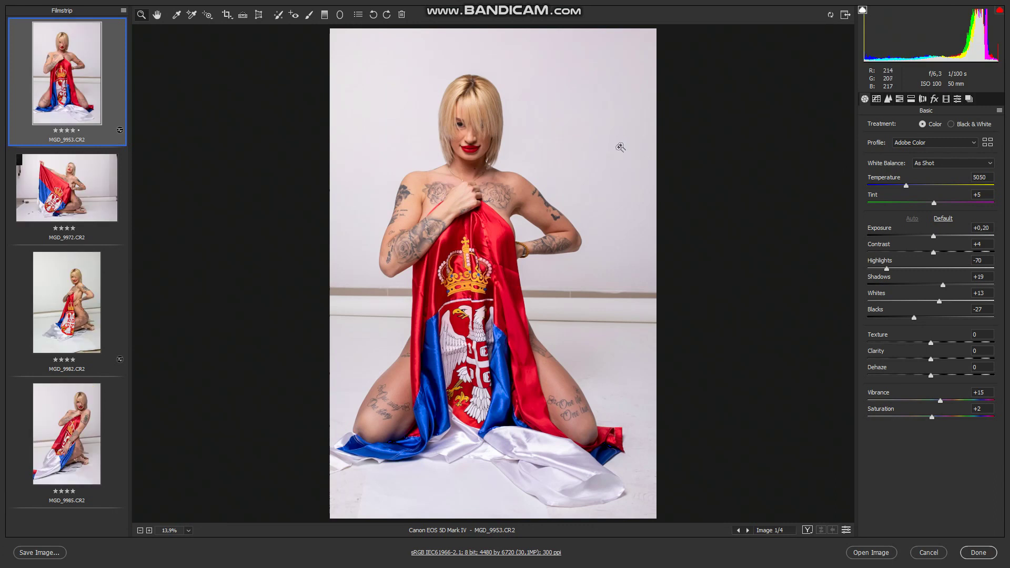
pyautogui.click(51, 311)
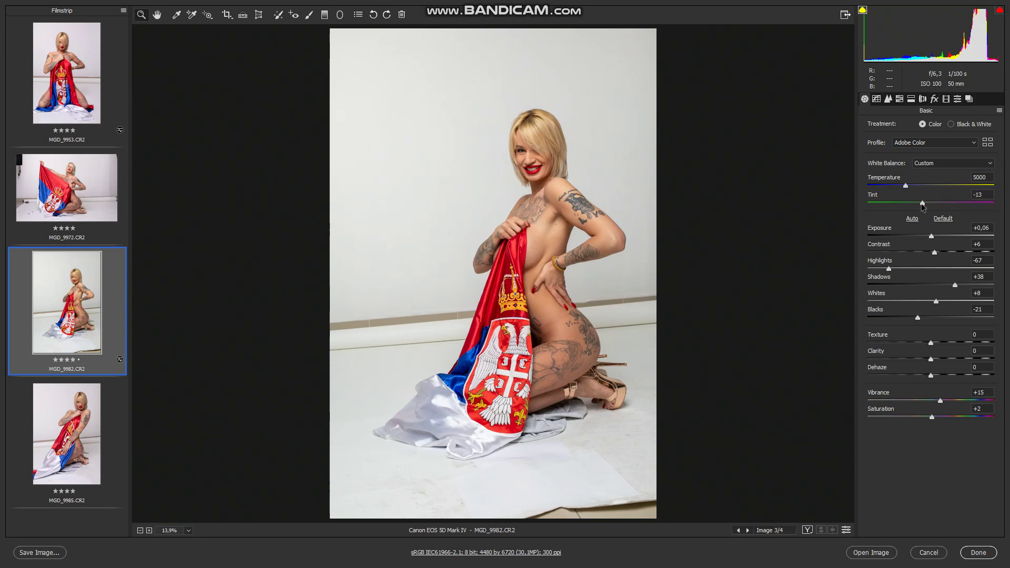
pyautogui.click(79, 427)
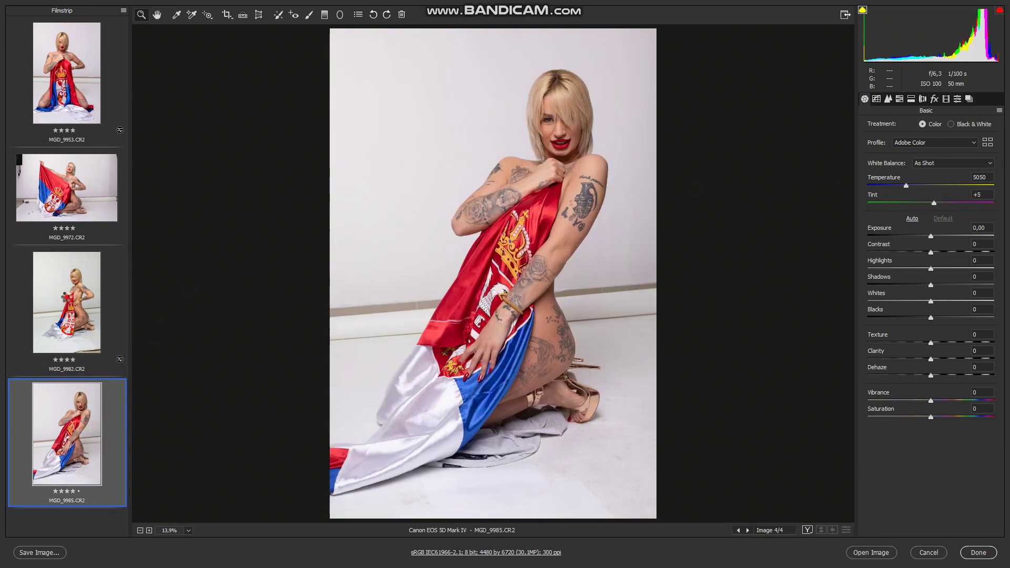
pyautogui.click(62, 301)
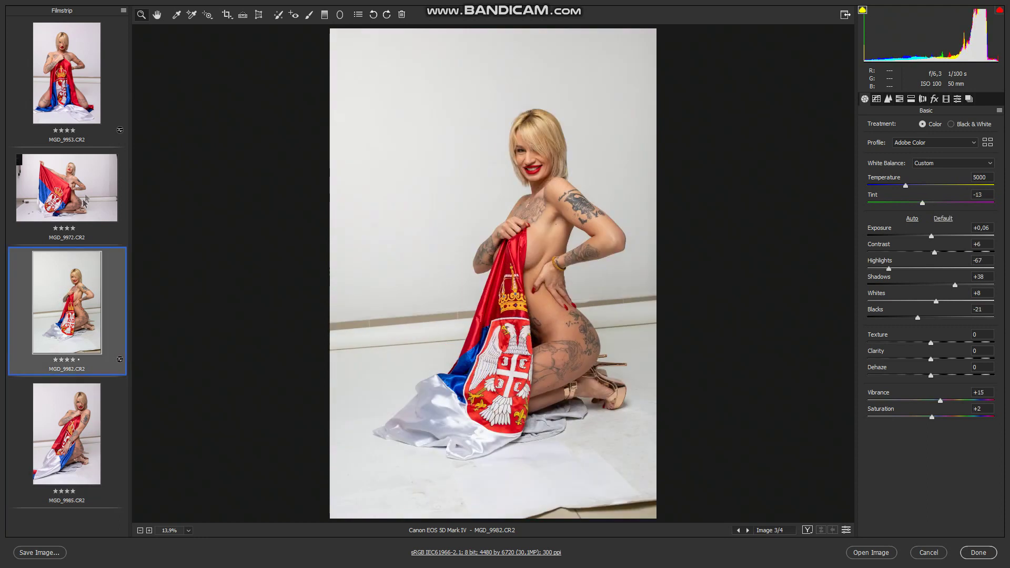
pyautogui.click(87, 198)
pyautogui.click(68, 314)
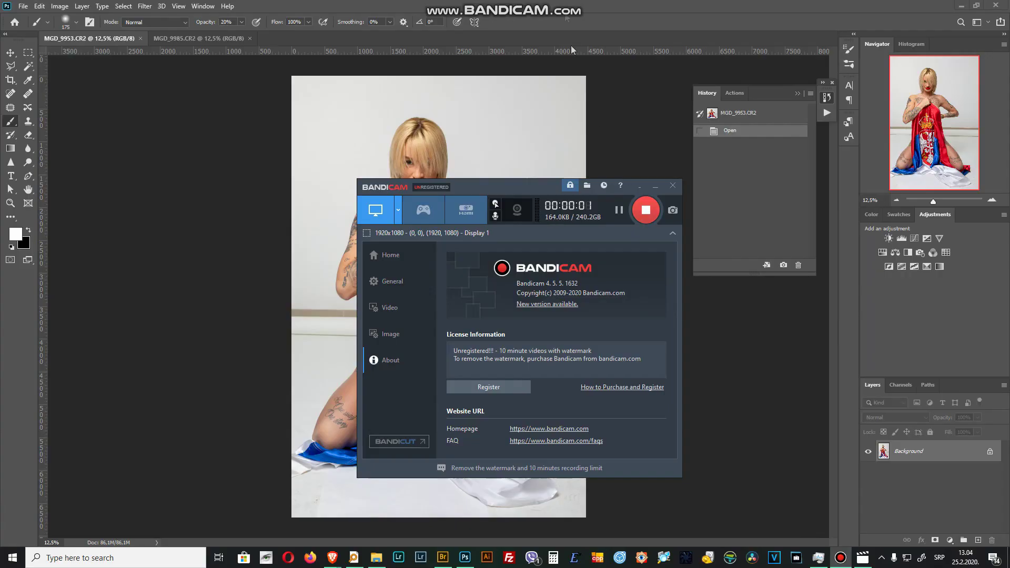
# Paint two test brush dabs on MGD_9953, then revert the photo to its Open history state.
pyautogui.click(548, 18)
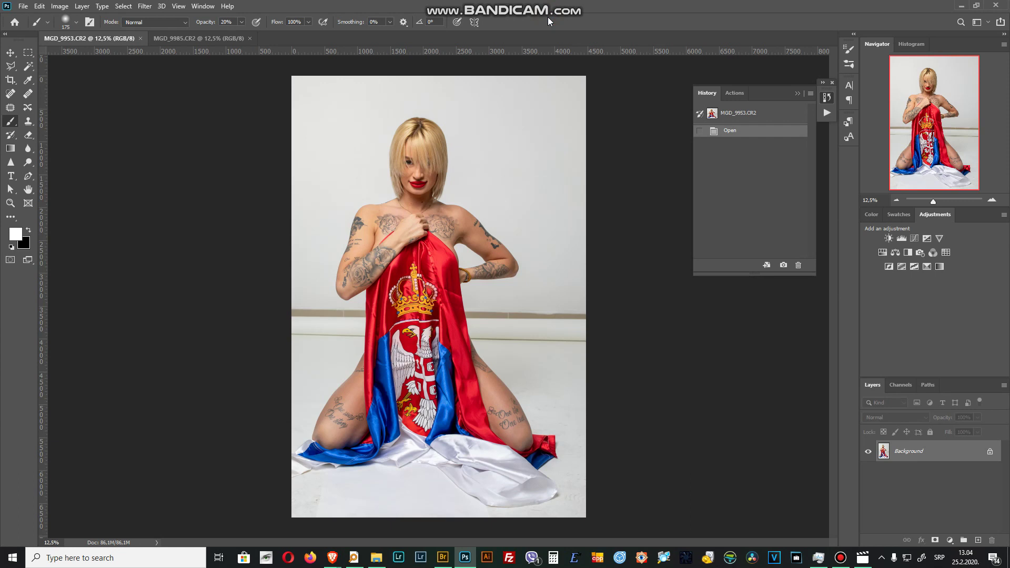
pyautogui.click(284, 77)
pyautogui.click(287, 74)
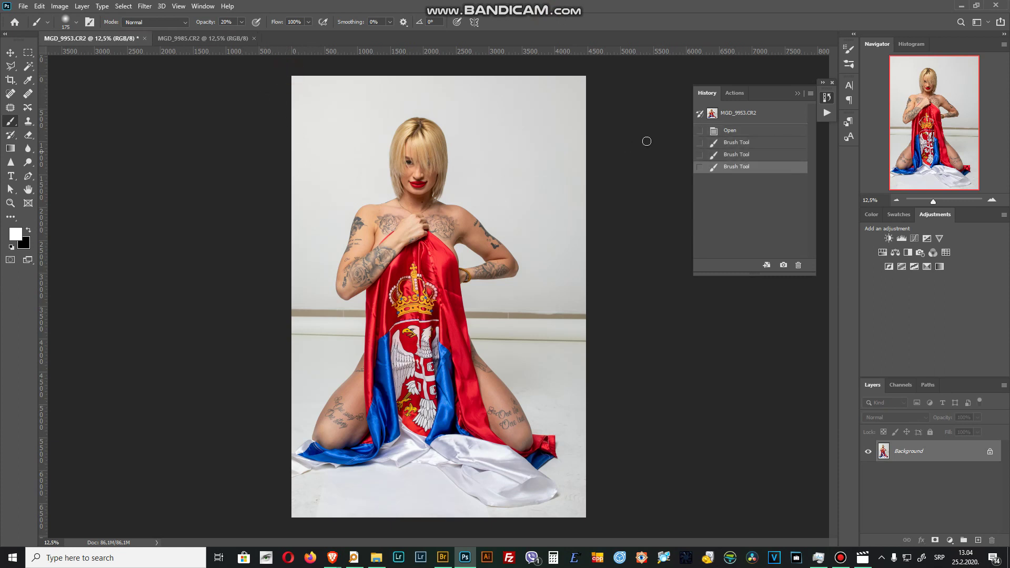
pyautogui.click(731, 131)
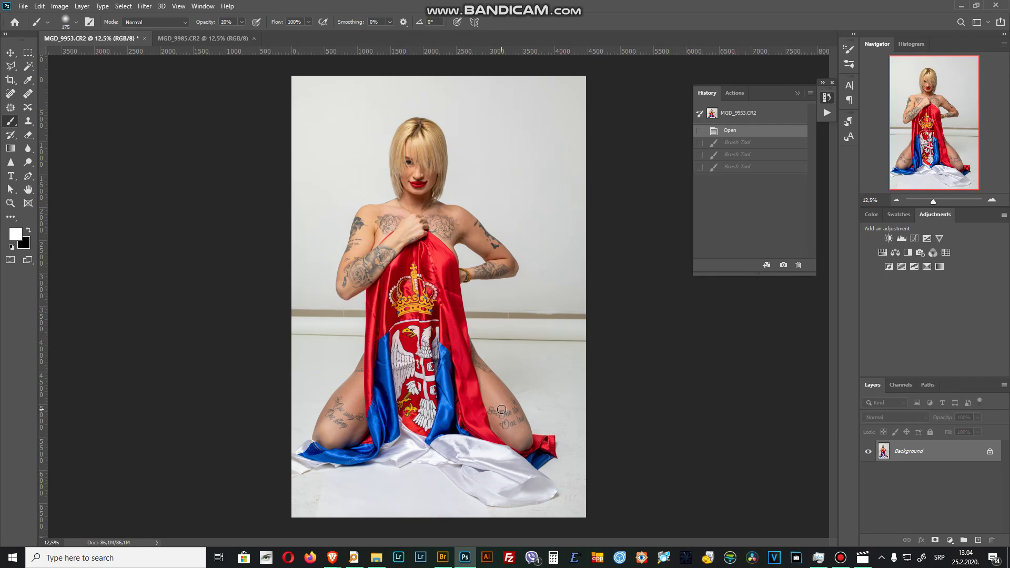
# Inspect the chest, face, arm and leg tattoos at 100%, keeping the brush mode Normal.
pyautogui.hotkey('ctrl', '1')
pyautogui.moveTo(421, 221); pyautogui.dragTo(435, 426)
pyautogui.moveTo(428, 326)
pyautogui.mouseDown()
pyautogui.moveTo(428, 440)
pyautogui.moveTo(349, 264)
pyautogui.moveTo(471, 32)
pyautogui.mouseUp()
pyautogui.moveTo(369, 368); pyautogui.dragTo(563, 169)
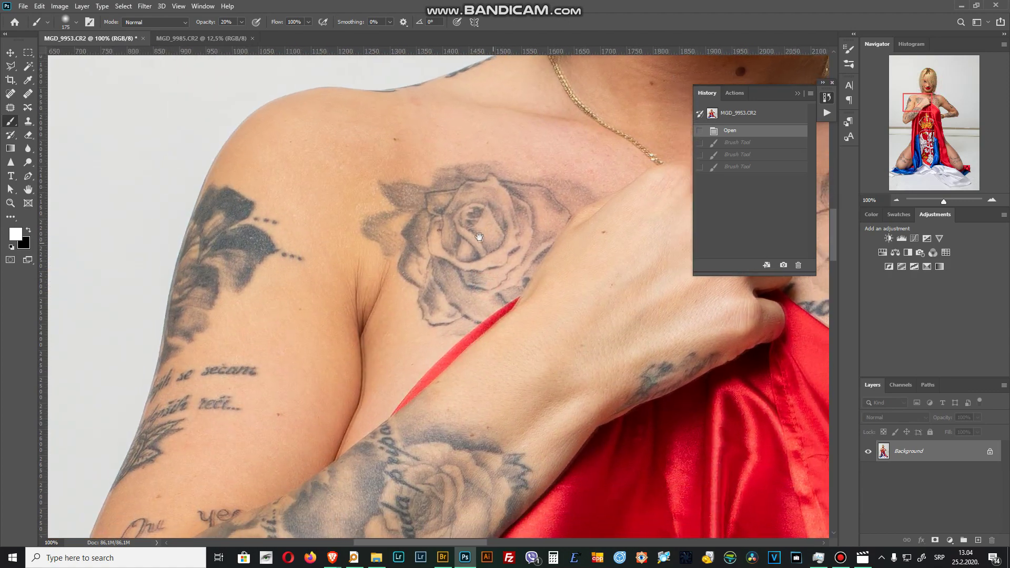
pyautogui.moveTo(524, 271); pyautogui.dragTo(489, 235)
pyautogui.moveTo(563, 278)
pyautogui.mouseDown()
pyautogui.moveTo(384, 219)
pyautogui.moveTo(369, 368)
pyautogui.mouseUp()
pyautogui.moveTo(368, 263)
pyautogui.mouseDown()
pyautogui.moveTo(326, 535)
pyautogui.moveTo(368, 531)
pyautogui.moveTo(395, 315)
pyautogui.mouseUp()
pyautogui.moveTo(395, 432); pyautogui.dragTo(373, 222)
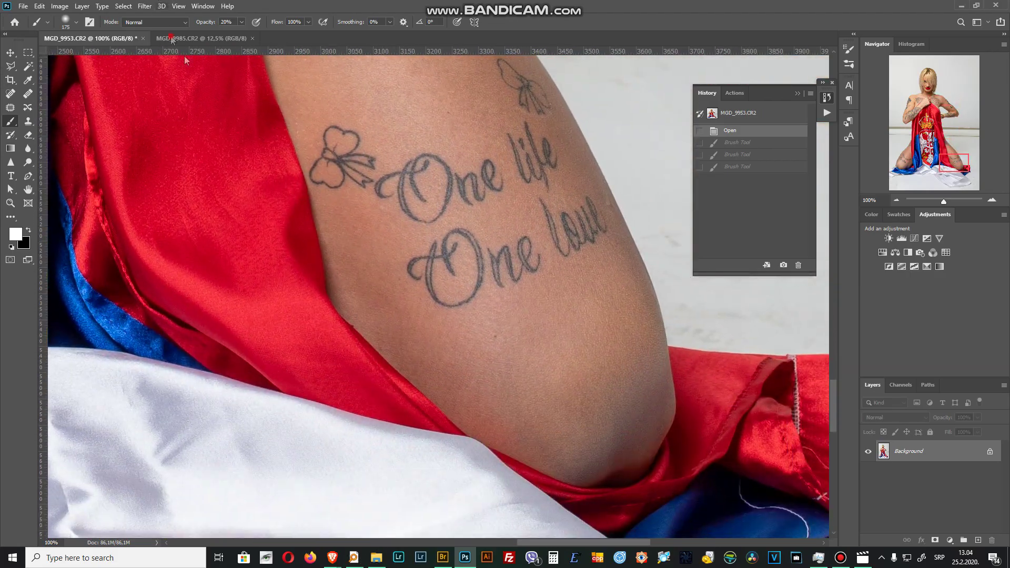
pyautogui.click(155, 22)
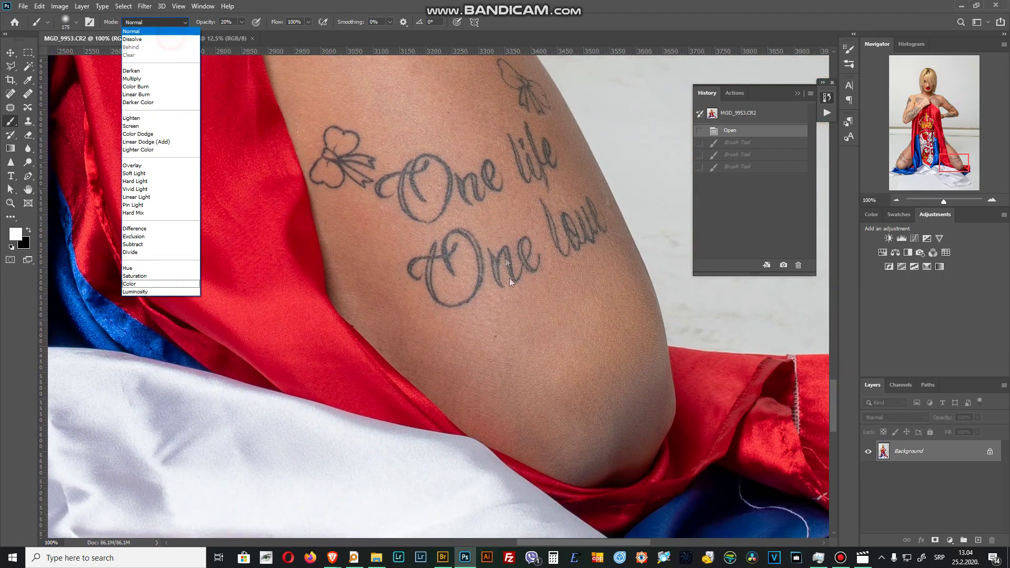
pyautogui.click(412, 5)
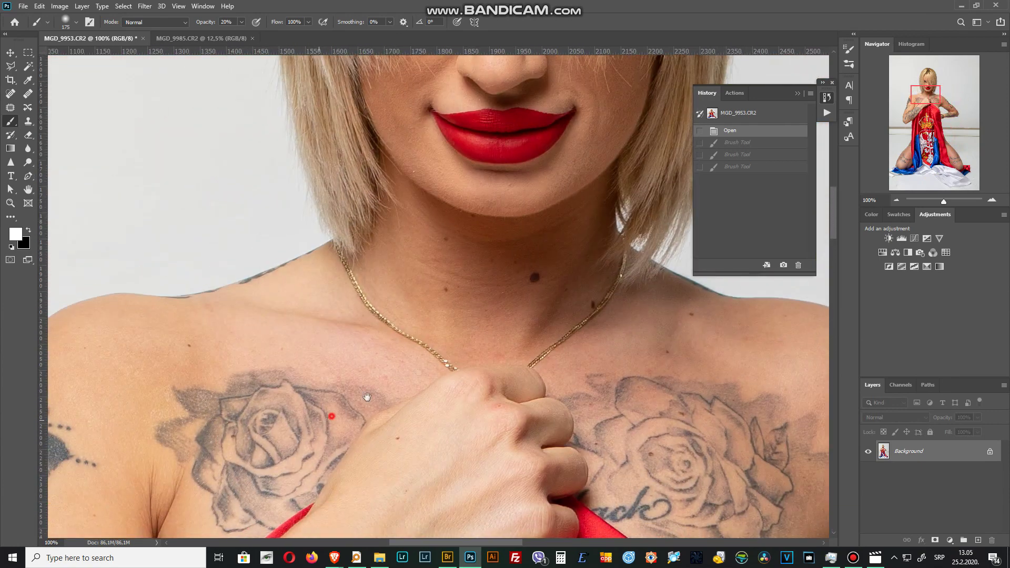
# Inspect the shoulder, face, chest roses and thigh, then redock the window and fit the photo on screen.
pyautogui.moveTo(367, 397); pyautogui.dragTo(621, 254)
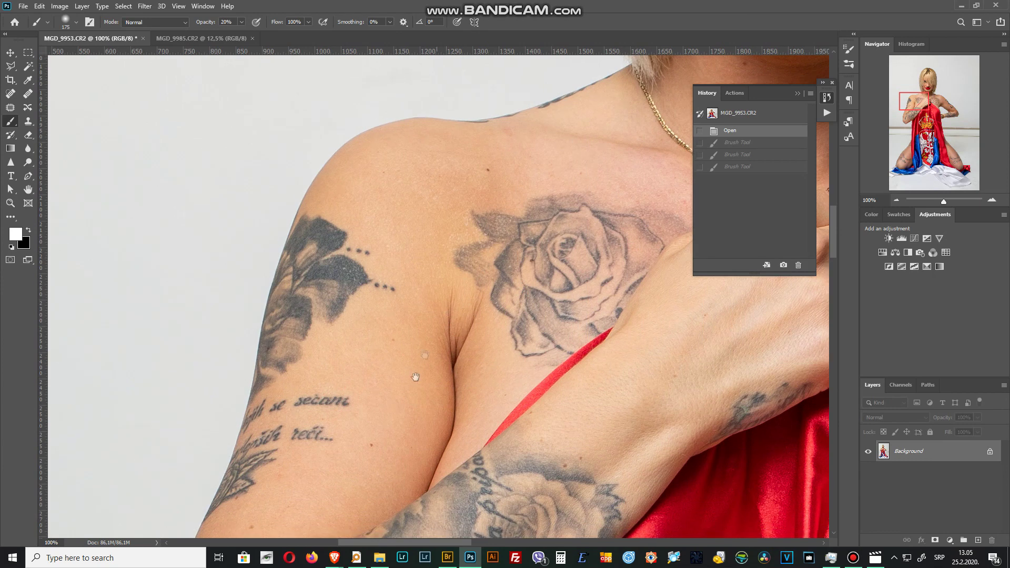
pyautogui.moveTo(415, 377); pyautogui.dragTo(401, 220)
pyautogui.moveTo(405, 321)
pyautogui.mouseDown()
pyautogui.moveTo(367, 177)
pyautogui.moveTo(380, 141)
pyautogui.moveTo(400, 174)
pyautogui.moveTo(369, 171)
pyautogui.moveTo(348, 242)
pyautogui.moveTo(269, 375)
pyautogui.moveTo(158, 508)
pyautogui.mouseUp()
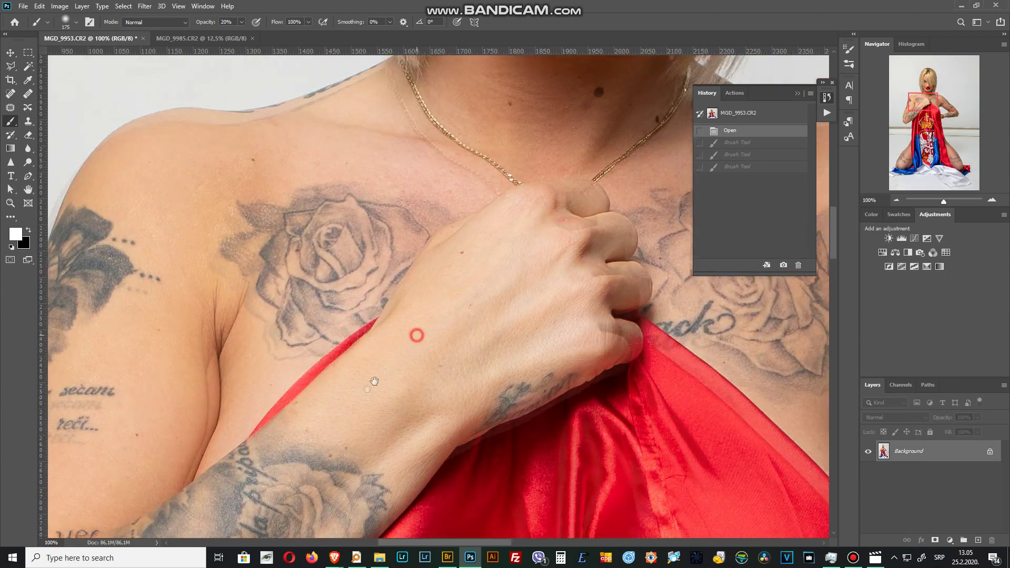
pyautogui.moveTo(415, 334); pyautogui.dragTo(335, 393)
pyautogui.moveTo(517, 380)
pyautogui.mouseDown()
pyautogui.moveTo(388, 533)
pyautogui.moveTo(401, 491)
pyautogui.moveTo(372, 276)
pyautogui.moveTo(333, 203)
pyautogui.moveTo(365, 96)
pyautogui.moveTo(478, 343)
pyautogui.moveTo(420, 463)
pyautogui.moveTo(398, 430)
pyautogui.moveTo(600, 536)
pyautogui.mouseUp()
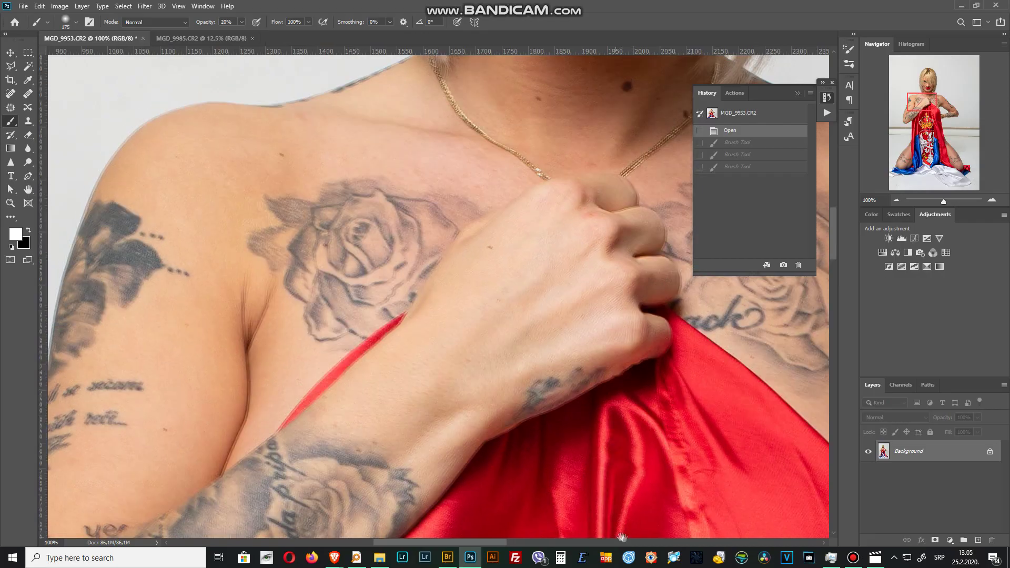
pyautogui.moveTo(474, 421)
pyautogui.mouseDown()
pyautogui.moveTo(639, 537)
pyautogui.moveTo(474, 264)
pyautogui.mouseUp()
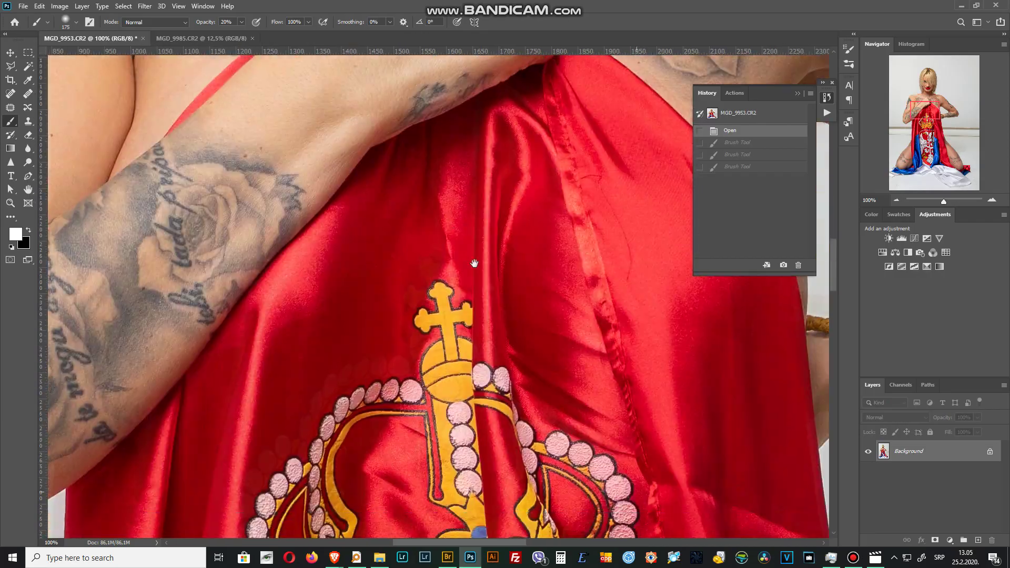
pyautogui.moveTo(602, 526); pyautogui.dragTo(603, 381)
pyautogui.moveTo(592, 474); pyautogui.dragTo(225, 100)
pyautogui.moveTo(579, 500); pyautogui.dragTo(290, 263)
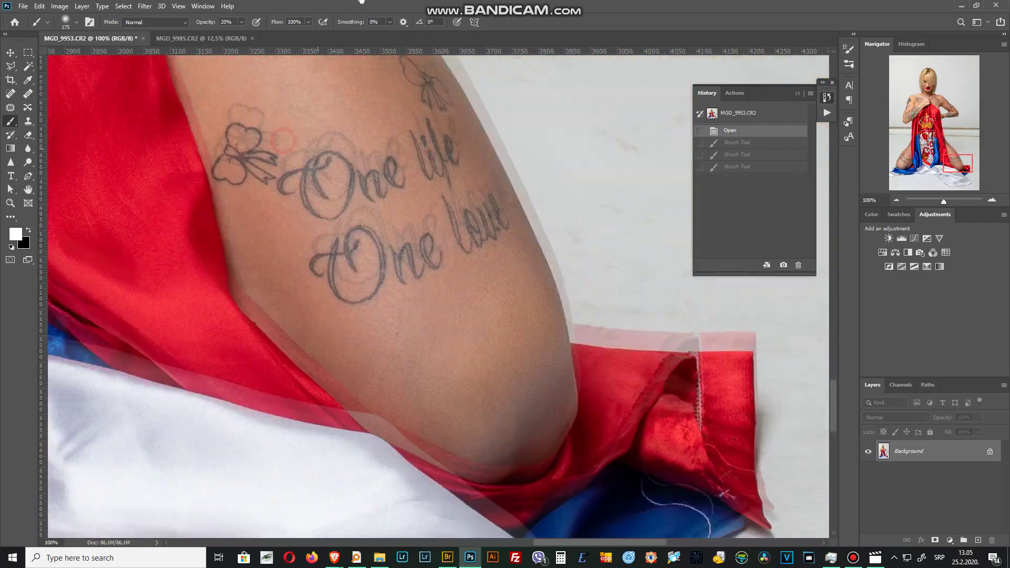
pyautogui.moveTo(368, 295); pyautogui.dragTo(407, 114)
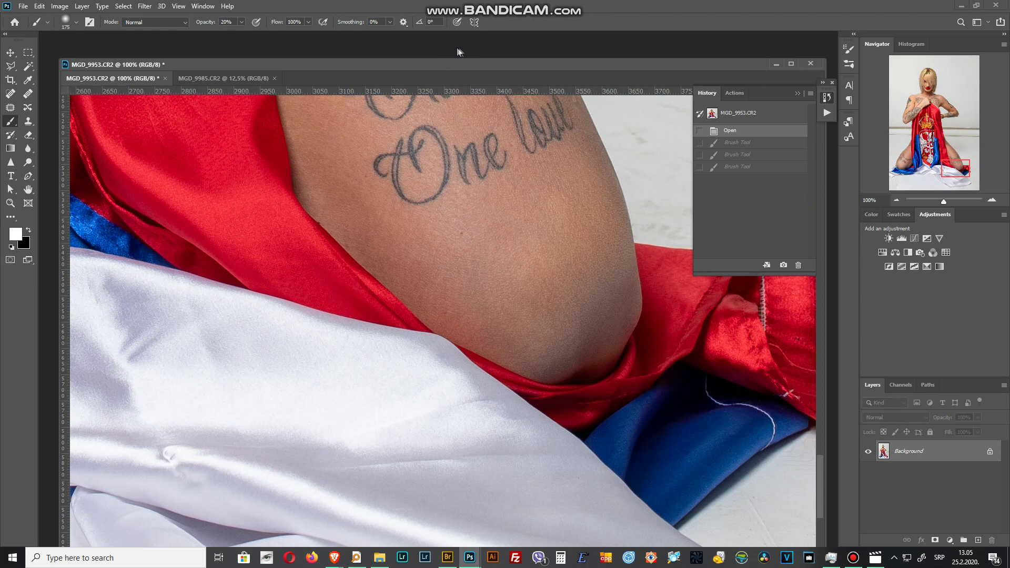
pyautogui.moveTo(337, 66)
pyautogui.mouseDown()
pyautogui.moveTo(304, 38)
pyautogui.moveTo(310, 30)
pyautogui.mouseUp()
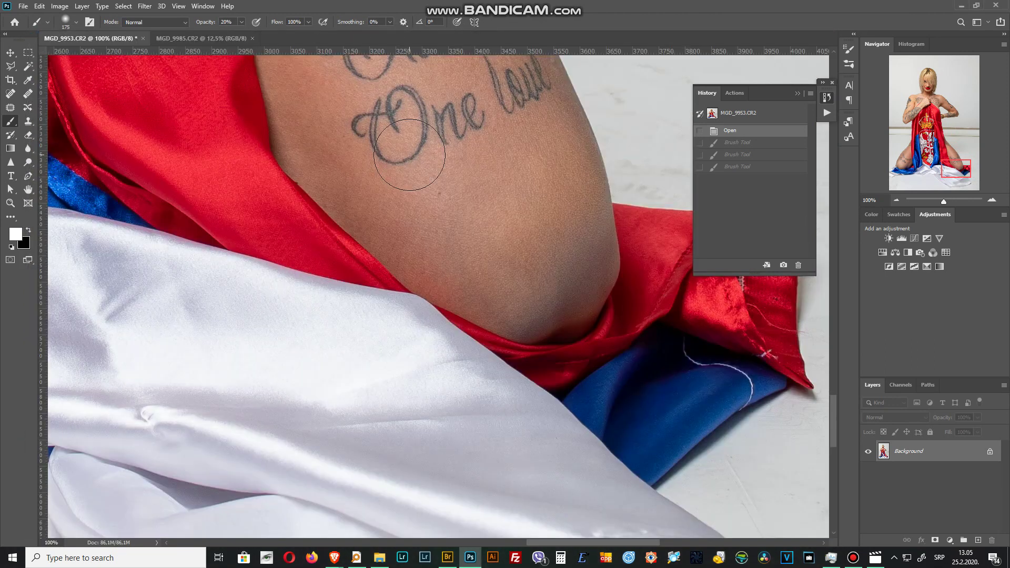
pyautogui.hotkey('ctrl', '0')
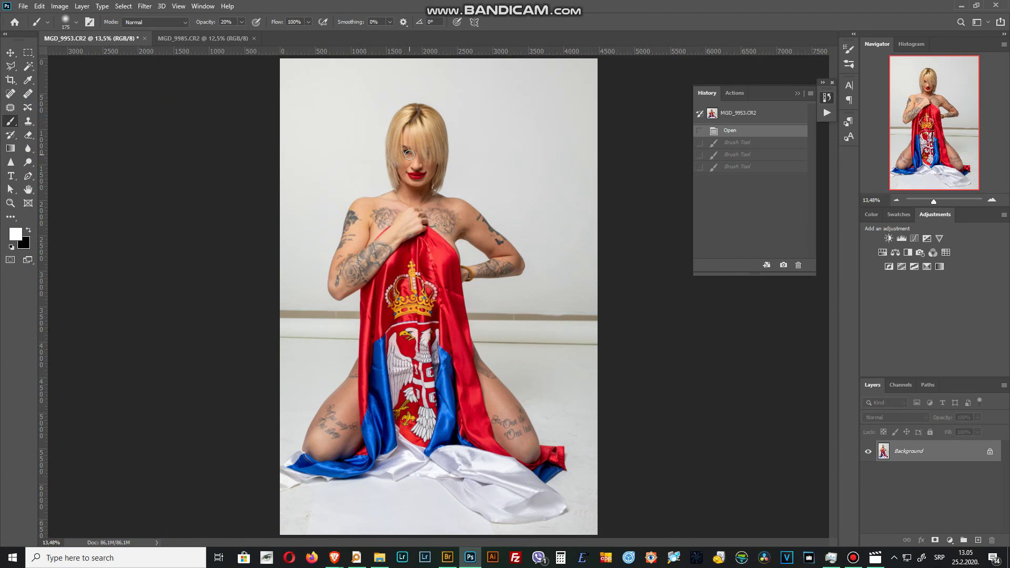
# Run Filter > Topaz Labs > Topaz ReMask 5 on the photo.
pyautogui.click(179, 6)
pyautogui.moveTo(144, 6)
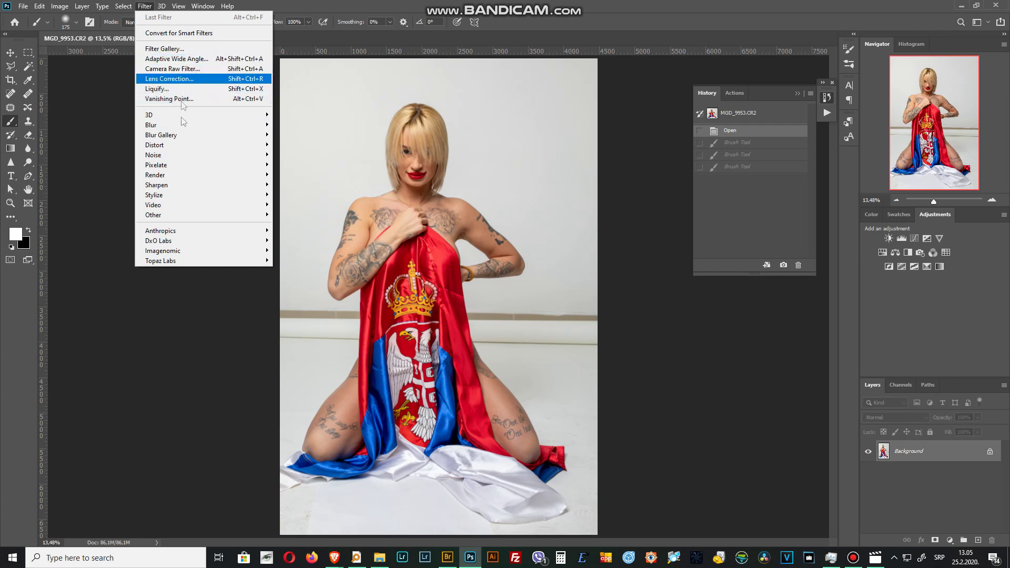
pyautogui.moveTo(161, 260)
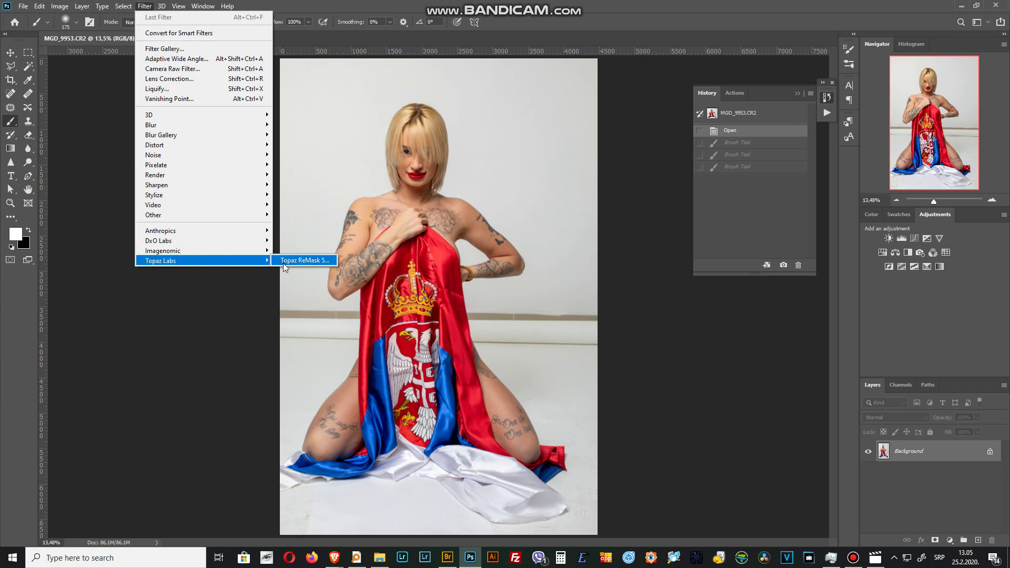
pyautogui.click(303, 260)
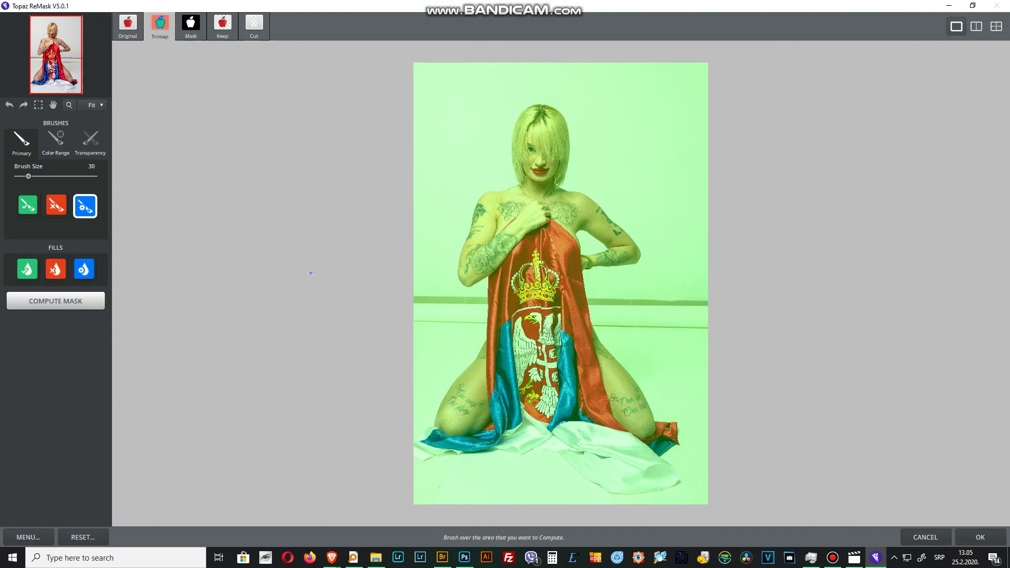
# Zoom the trimap to 50%, look over the eagle, crown and arms, and switch keyboard input to English.
pyautogui.hotkey('ctrl', '+')
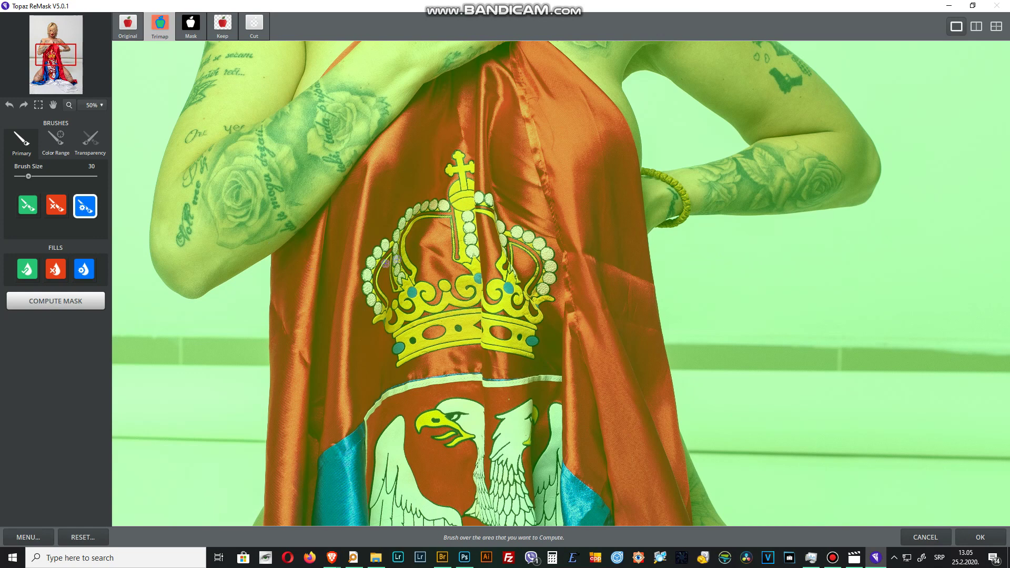
pyautogui.scroll(-6, 487, 188)
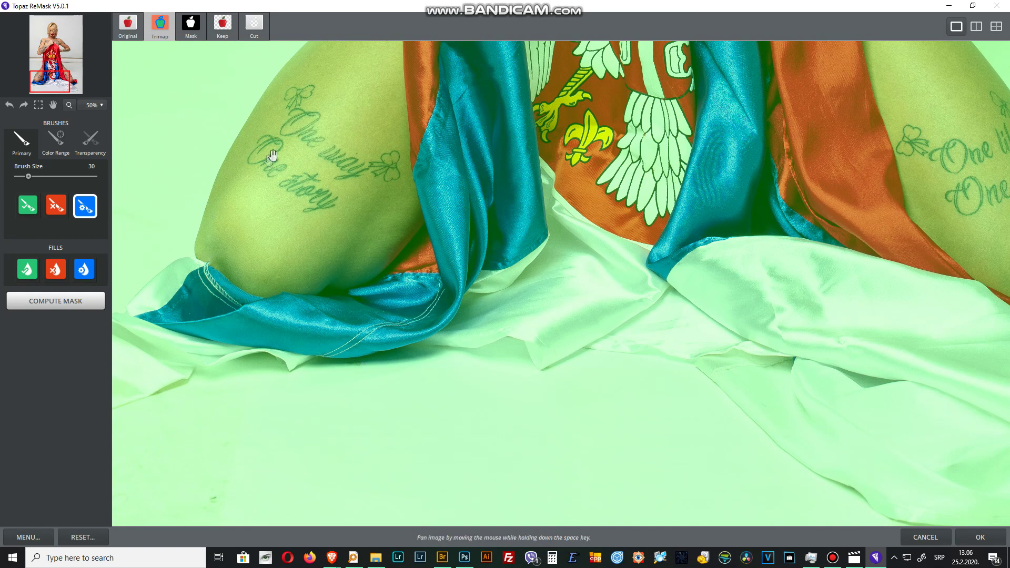
pyautogui.moveTo(267, 153); pyautogui.dragTo(294, 343)
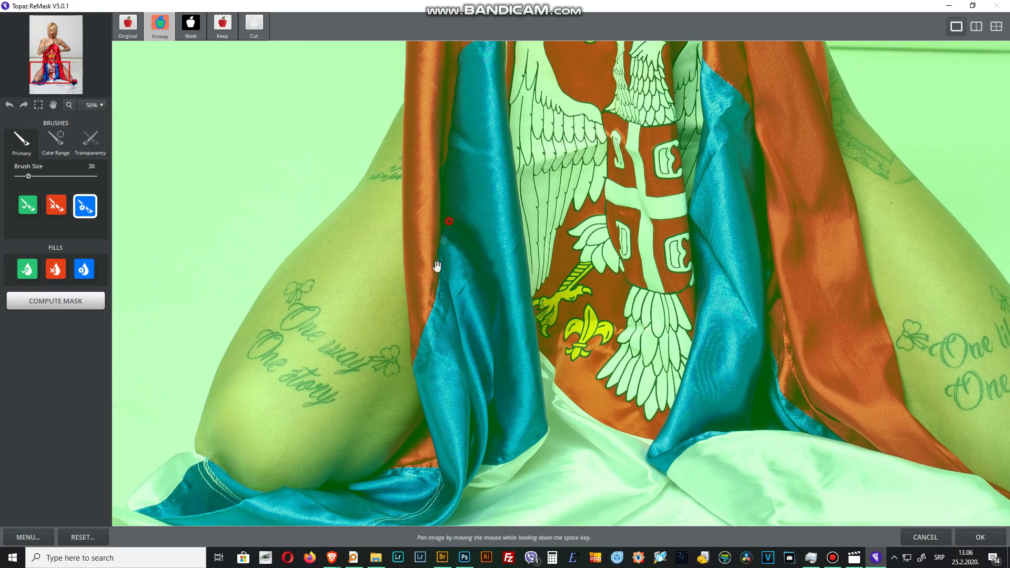
pyautogui.moveTo(435, 53); pyautogui.dragTo(448, 196)
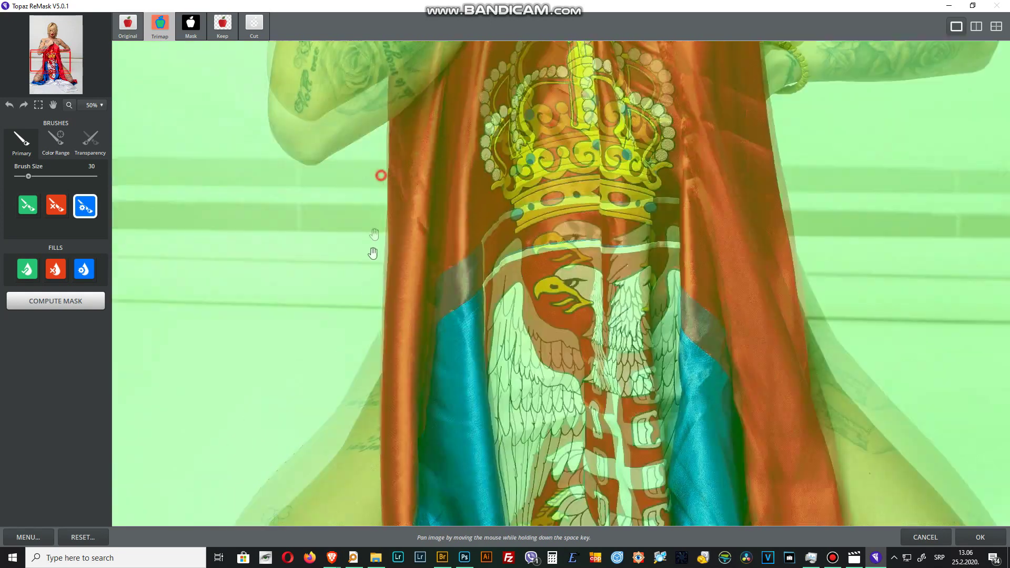
pyautogui.moveTo(376, 107); pyautogui.dragTo(373, 215)
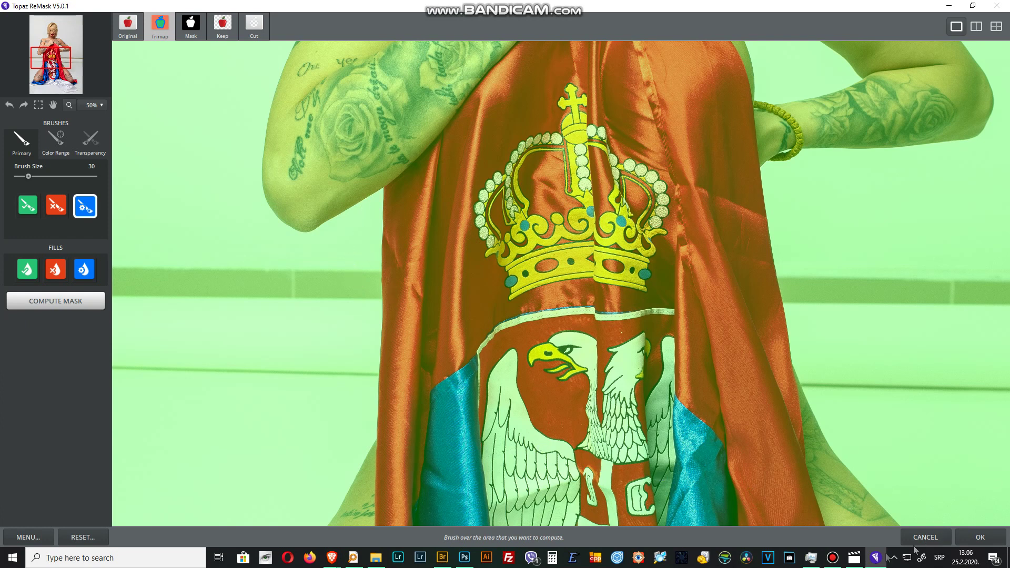
pyautogui.click(940, 556)
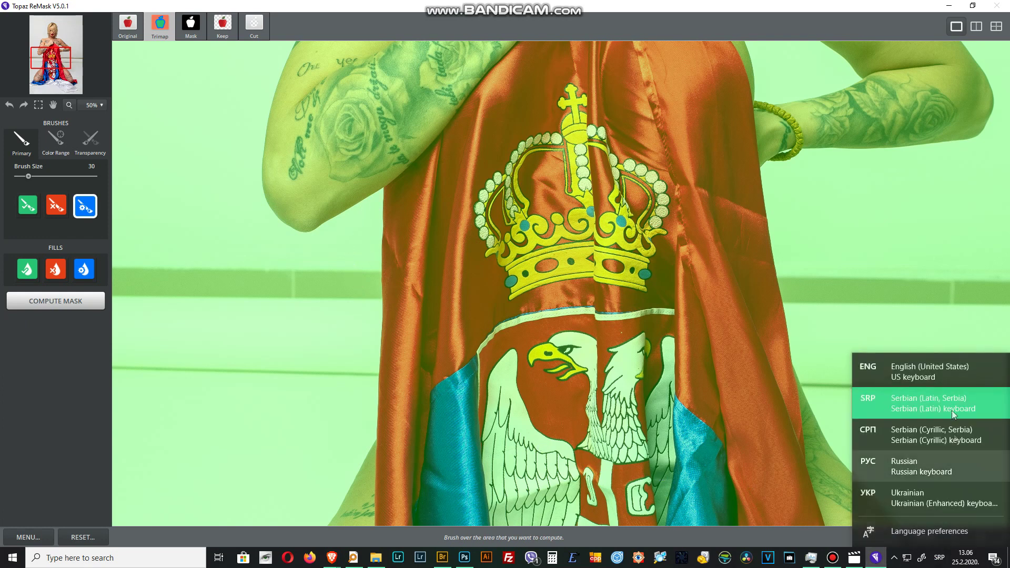
pyautogui.click(939, 371)
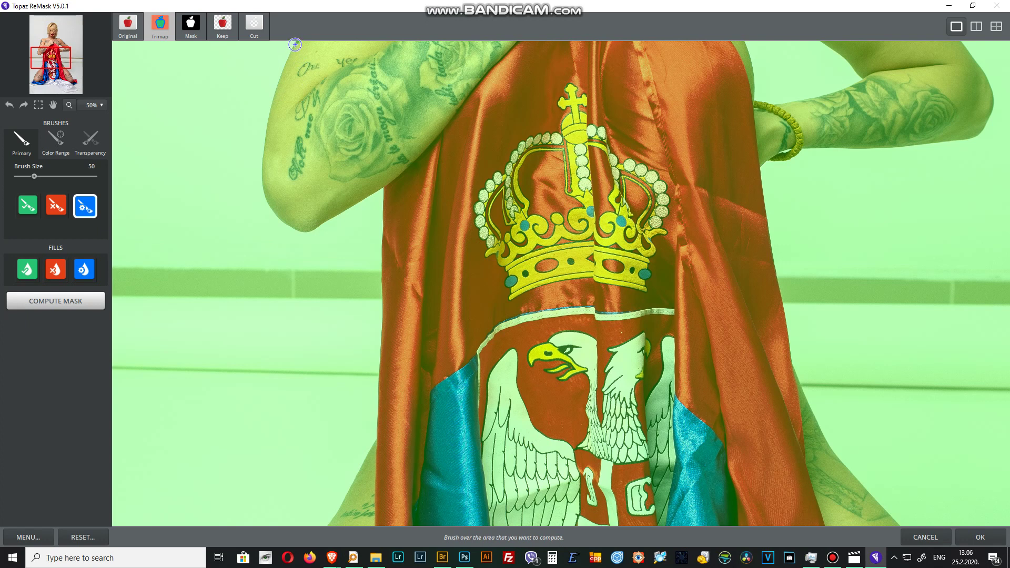
# Paint the compute band along the left arm, the flag edge and down the left thigh.
pyautogui.moveTo(295, 45); pyautogui.dragTo(265, 137)
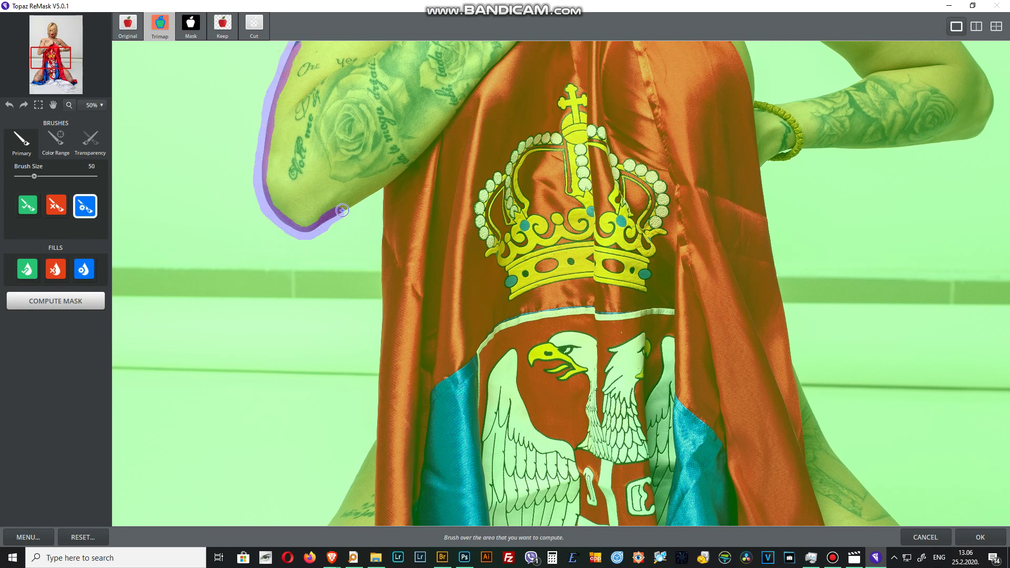
pyautogui.keyDown('shift'); pyautogui.click(376, 446); pyautogui.keyUp('shift')
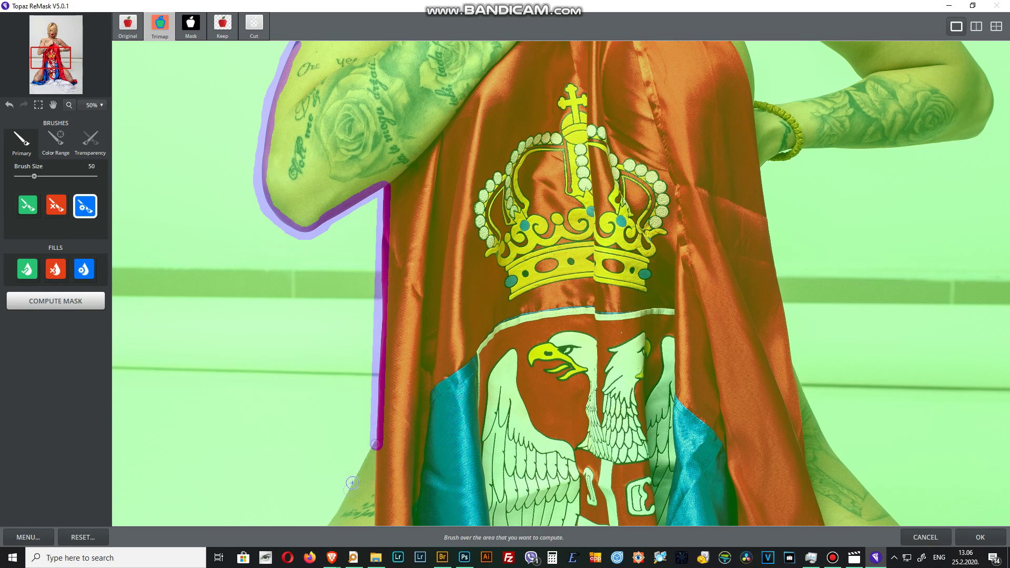
pyautogui.moveTo(327, 422); pyautogui.dragTo(358, 197)
pyautogui.keyDown('shift'); pyautogui.click(352, 243); pyautogui.keyUp('shift')
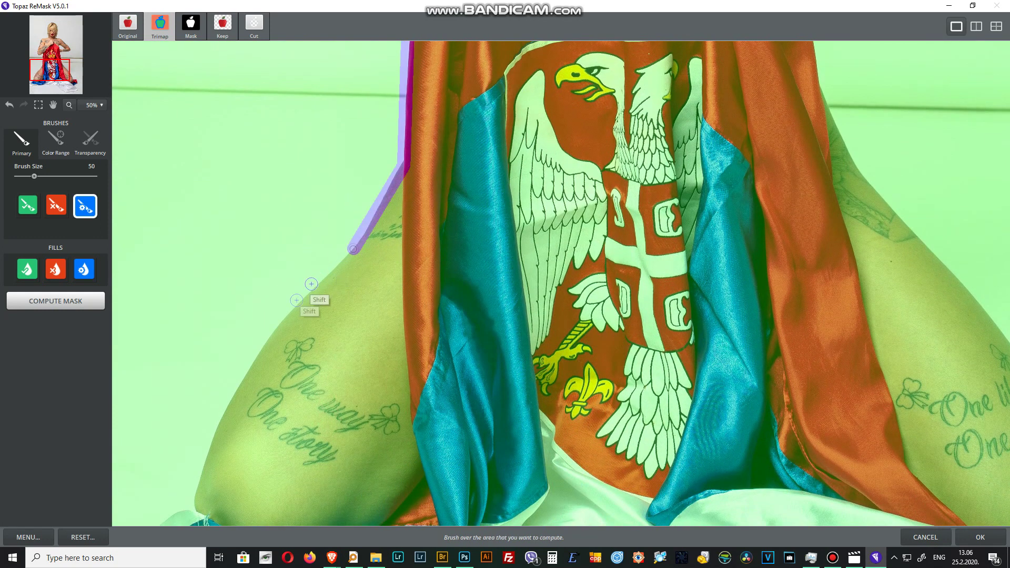
pyautogui.keyDown('shift'); pyautogui.click(273, 332); pyautogui.keyUp('shift')
pyautogui.keyDown('shift'); pyautogui.click(232, 403); pyautogui.keyUp('shift')
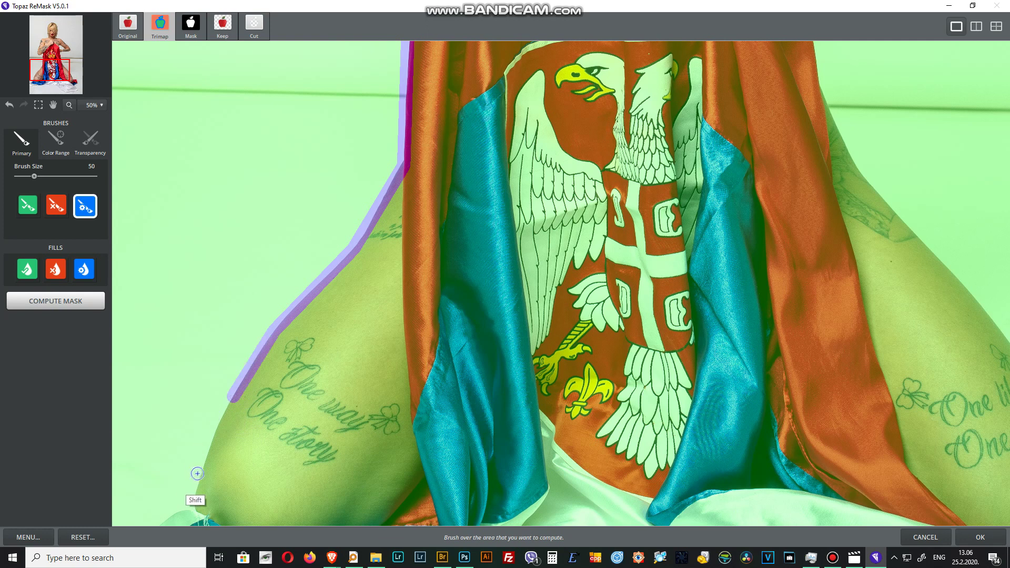
pyautogui.keyDown('shift'); pyautogui.click(191, 502); pyautogui.keyUp('shift')
pyautogui.scroll(-5, 273, 431)
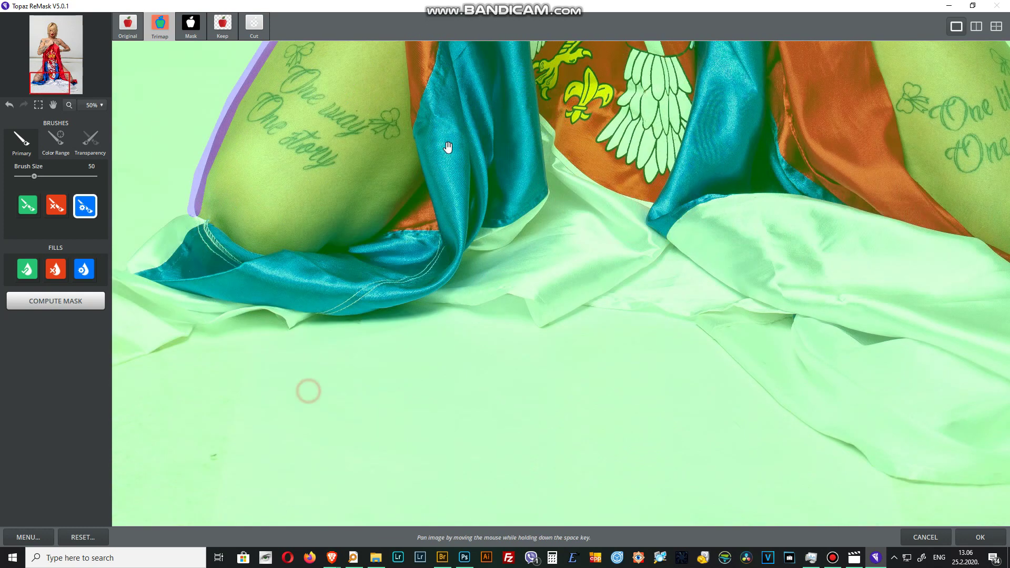
pyautogui.moveTo(193, 213); pyautogui.dragTo(133, 257)
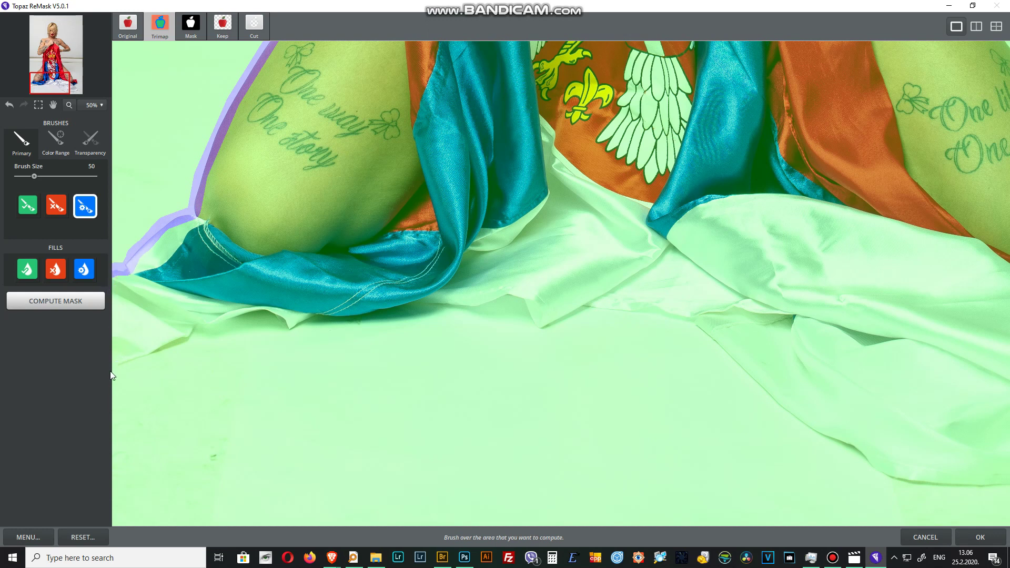
# Trace the compute band along the sheet's left edge, fabric fold and bottom edge.
pyautogui.moveTo(113, 371); pyautogui.dragTo(196, 335)
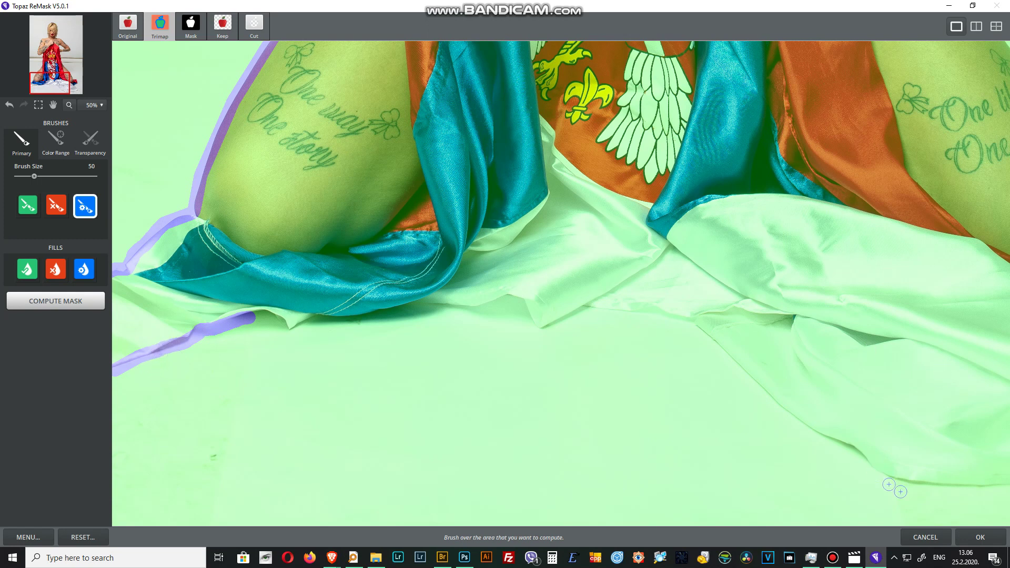
pyautogui.moveTo(246, 318)
pyautogui.mouseDown()
pyautogui.moveTo(286, 326)
pyautogui.moveTo(270, 309)
pyautogui.mouseUp()
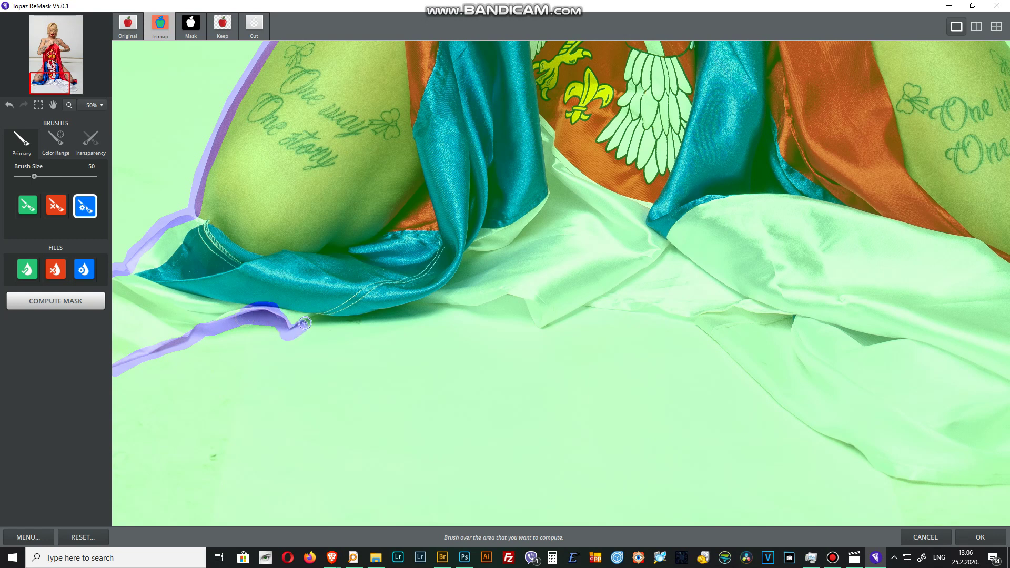
pyautogui.moveTo(337, 317); pyautogui.dragTo(482, 304)
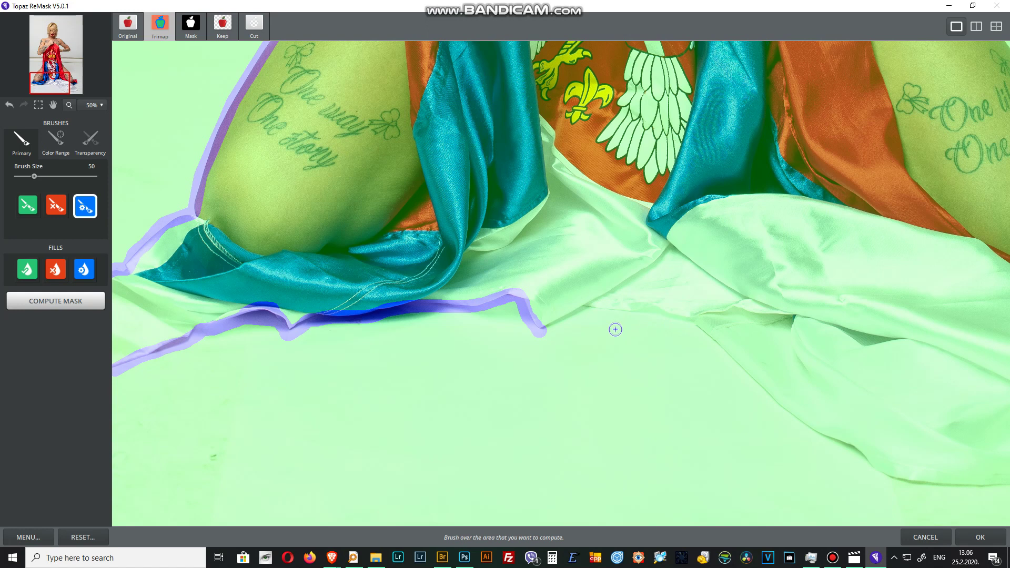
pyautogui.moveTo(541, 332)
pyautogui.mouseDown()
pyautogui.moveTo(618, 309)
pyautogui.moveTo(692, 329)
pyautogui.moveTo(852, 462)
pyautogui.moveTo(902, 480)
pyautogui.mouseUp()
pyautogui.moveTo(579, 443); pyautogui.dragTo(303, 443)
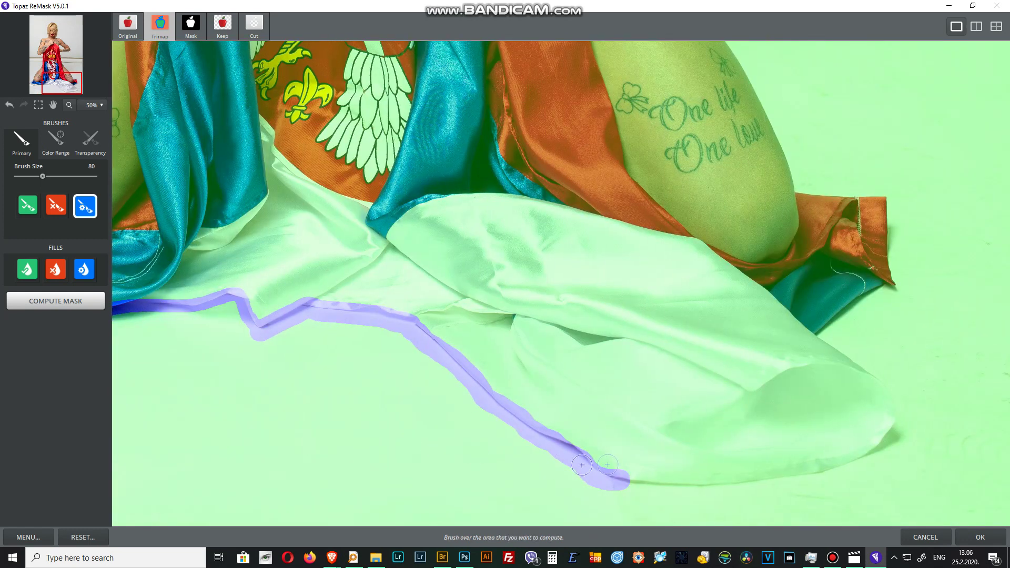
pyautogui.moveTo(637, 479)
pyautogui.mouseDown()
pyautogui.moveTo(676, 481)
pyautogui.moveTo(654, 492)
pyautogui.moveTo(611, 486)
pyautogui.moveTo(767, 481)
pyautogui.moveTo(858, 462)
pyautogui.moveTo(903, 434)
pyautogui.moveTo(903, 390)
pyautogui.moveTo(802, 335)
pyautogui.moveTo(889, 281)
pyautogui.moveTo(891, 199)
pyautogui.moveTo(797, 189)
pyautogui.moveTo(725, 49)
pyautogui.moveTo(841, 297)
pyautogui.mouseUp()
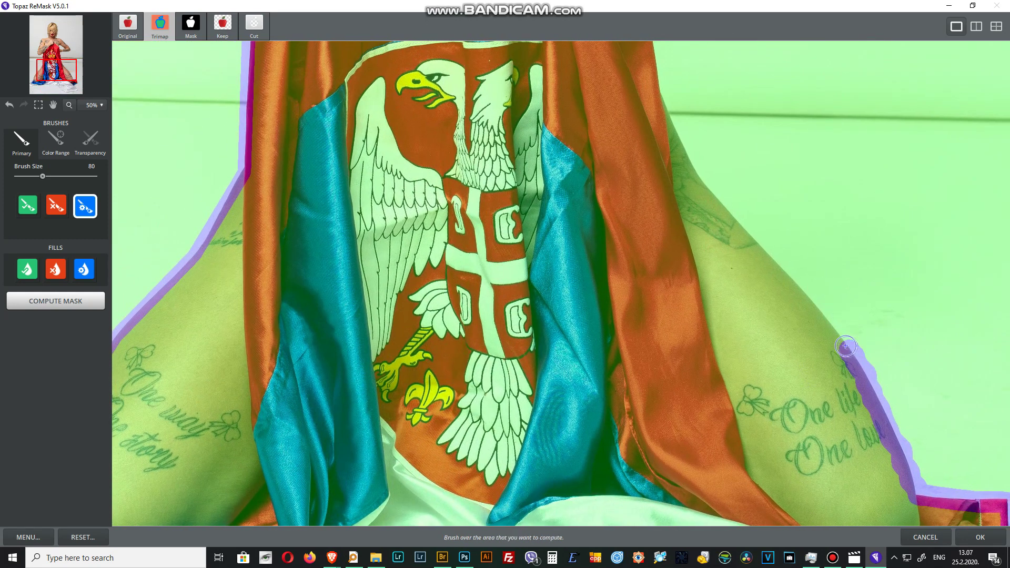
# Extend the band up the right thigh, flag's right edge to the wrist, and torso with a smaller brush.
pyautogui.keyDown('shift'); pyautogui.click(708, 190); pyautogui.keyUp('shift')
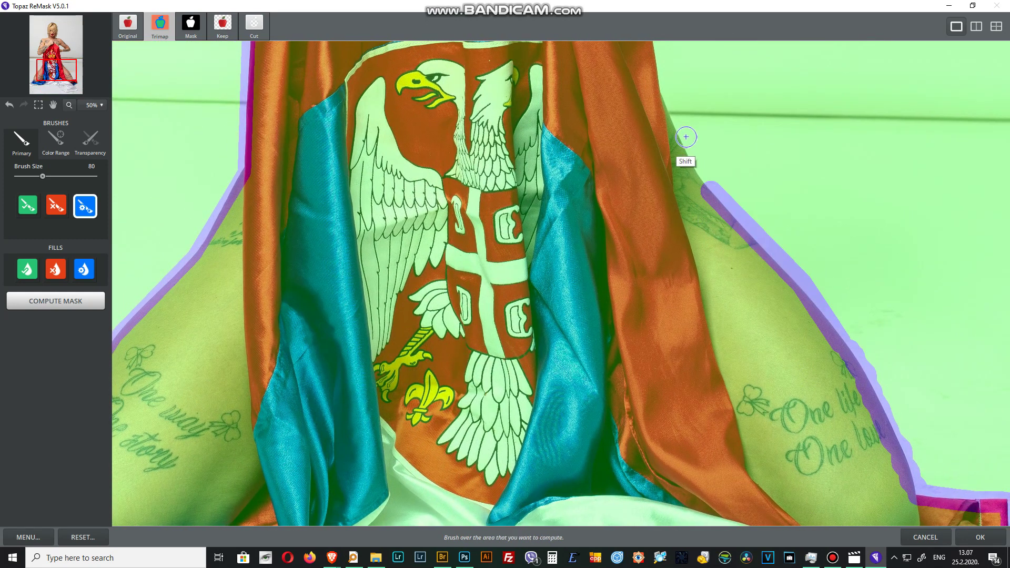
pyautogui.moveTo(595, 106); pyautogui.dragTo(711, 470)
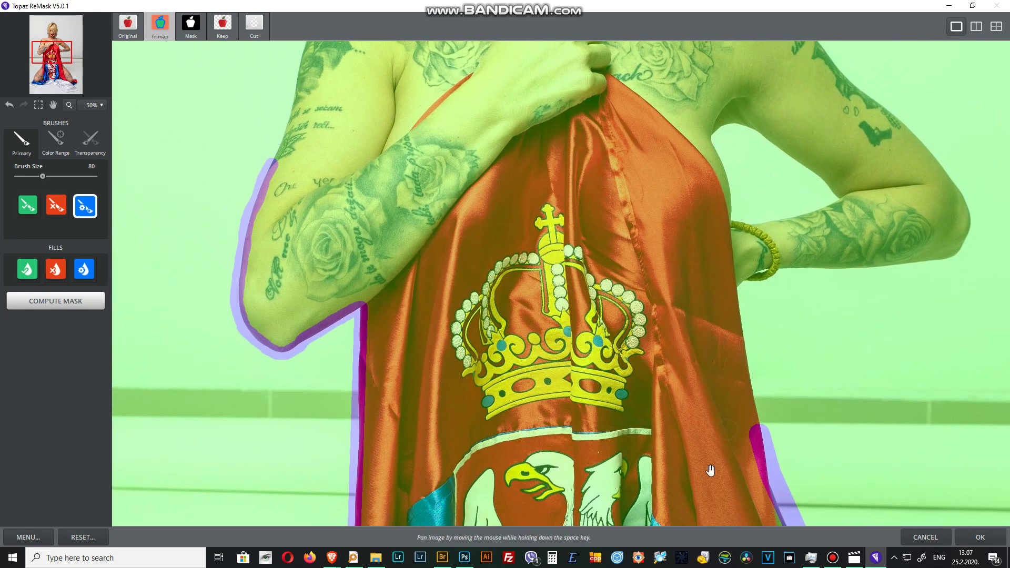
pyautogui.keyDown('shift'); pyautogui.click(734, 289); pyautogui.keyUp('shift')
pyautogui.moveTo(734, 289)
pyautogui.mouseDown()
pyautogui.moveTo(944, 252)
pyautogui.moveTo(971, 221)
pyautogui.moveTo(944, 169)
pyautogui.moveTo(813, 45)
pyautogui.mouseUp()
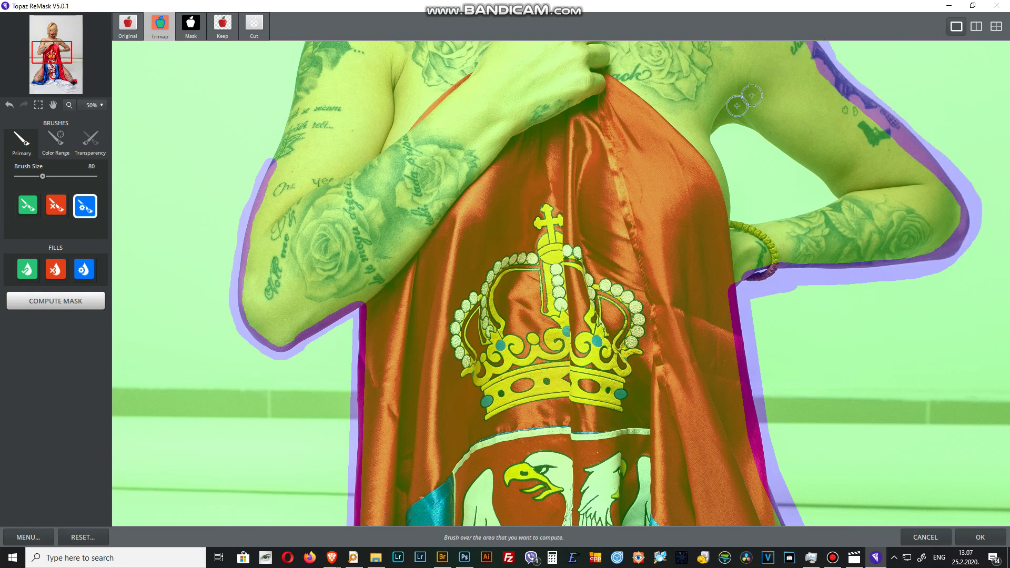
pyautogui.moveTo(423, 310); pyautogui.dragTo(458, 366)
pyautogui.press('[')
pyautogui.moveTo(693, 334); pyautogui.dragTo(682, 293)
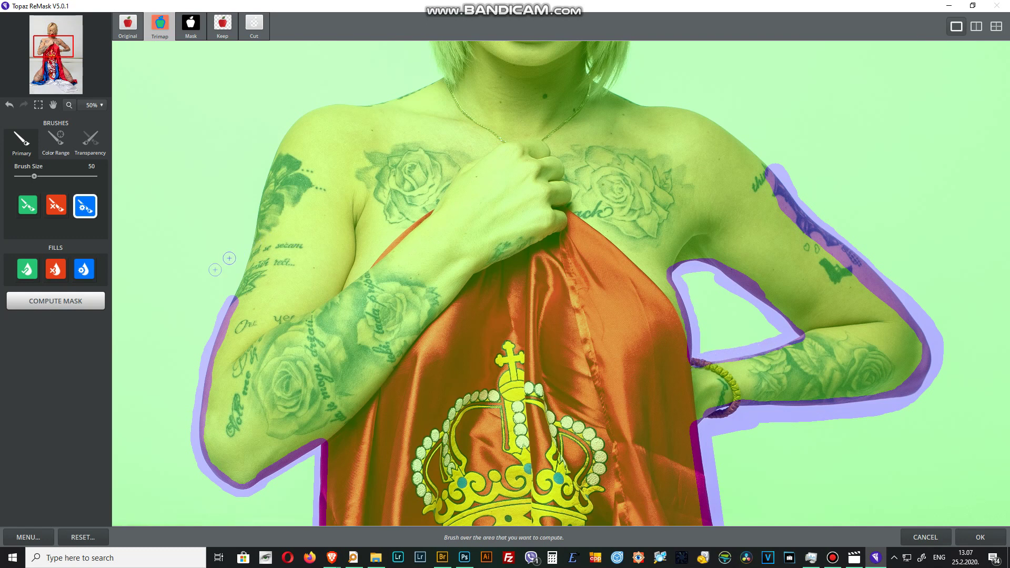
# Trace the compute band along the left arm, right shoulder and around the hair.
pyautogui.moveTo(234, 257)
pyautogui.mouseDown()
pyautogui.moveTo(296, 120)
pyautogui.moveTo(438, 79)
pyautogui.mouseUp()
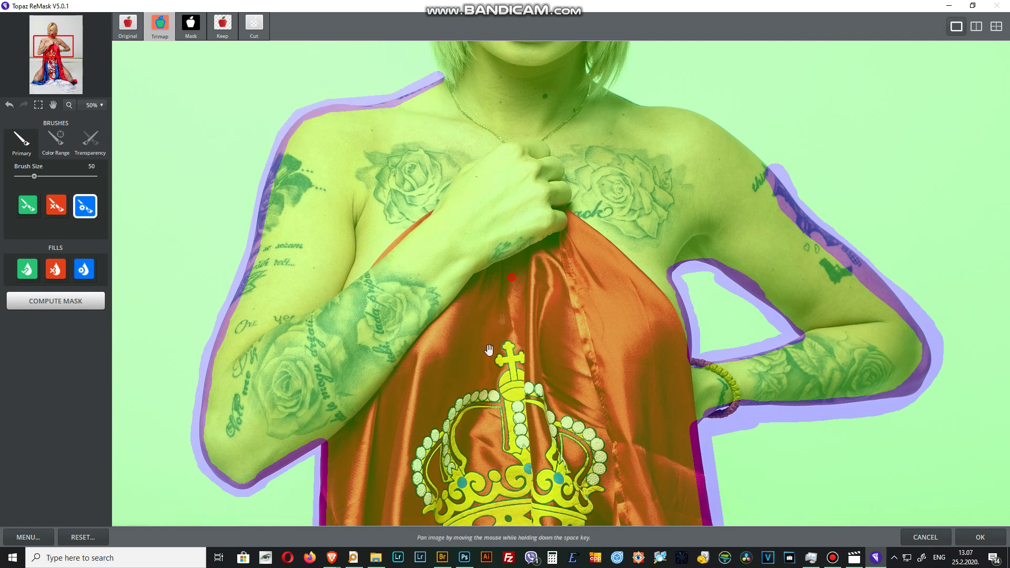
pyautogui.scroll(5, 596, 204)
pyautogui.moveTo(696, 388)
pyautogui.mouseDown()
pyautogui.moveTo(539, 304)
pyautogui.moveTo(576, 211)
pyautogui.moveTo(575, 55)
pyautogui.mouseUp()
pyautogui.moveTo(366, 286)
pyautogui.mouseDown()
pyautogui.moveTo(348, 236)
pyautogui.moveTo(345, 108)
pyautogui.mouseUp()
pyautogui.moveTo(335, 167)
pyautogui.mouseDown()
pyautogui.moveTo(293, 367)
pyautogui.moveTo(313, 231)
pyautogui.moveTo(369, 181)
pyautogui.moveTo(421, 175)
pyautogui.moveTo(526, 247)
pyautogui.moveTo(486, 210)
pyautogui.mouseUp()
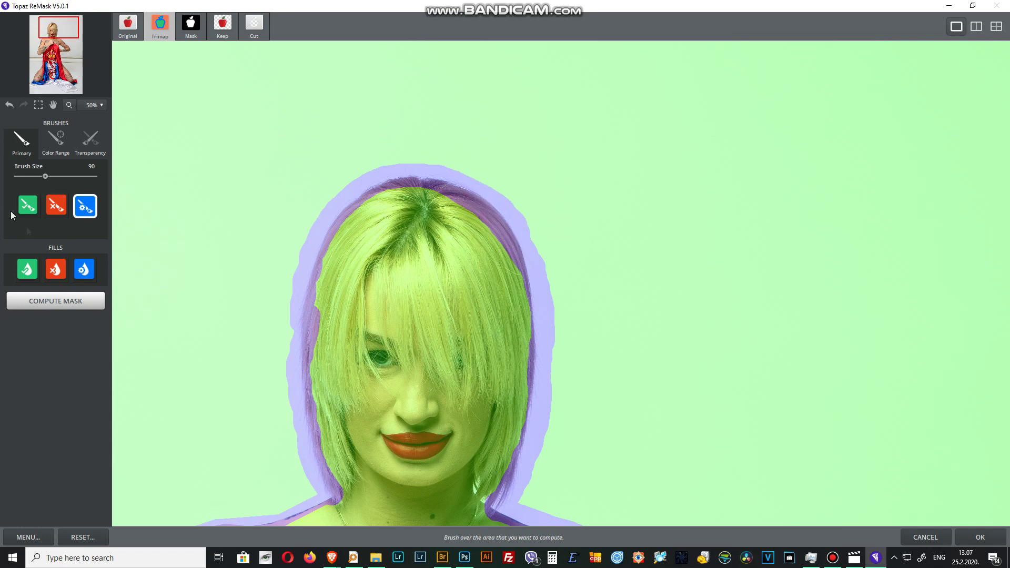
# Mark the backdrop and arm gap for removal, compute the mask, and set Edge Hardness to 100.
pyautogui.click(55, 274)
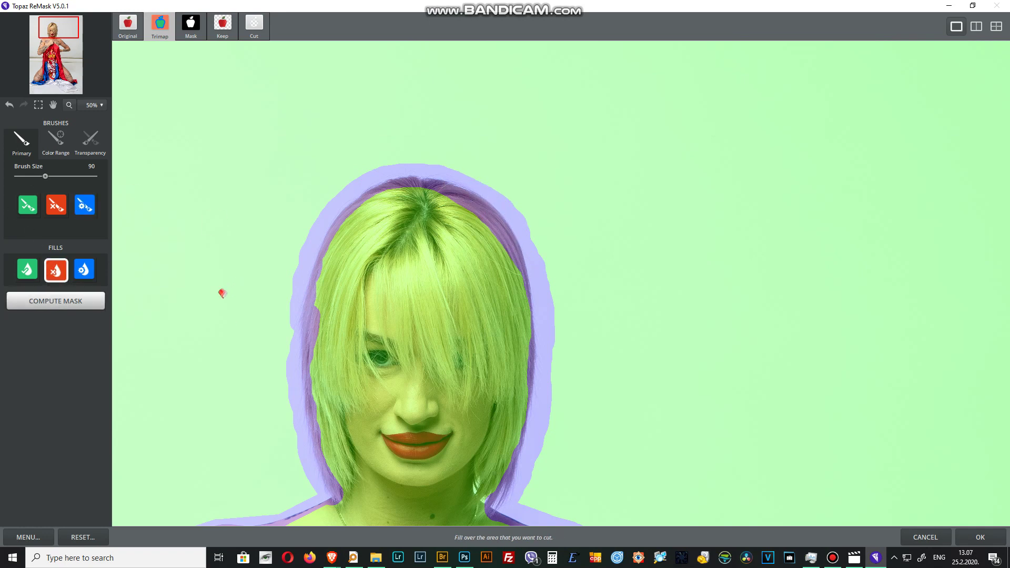
pyautogui.click(221, 292)
pyautogui.moveTo(545, 331); pyautogui.dragTo(514, 150)
pyautogui.click(521, 356)
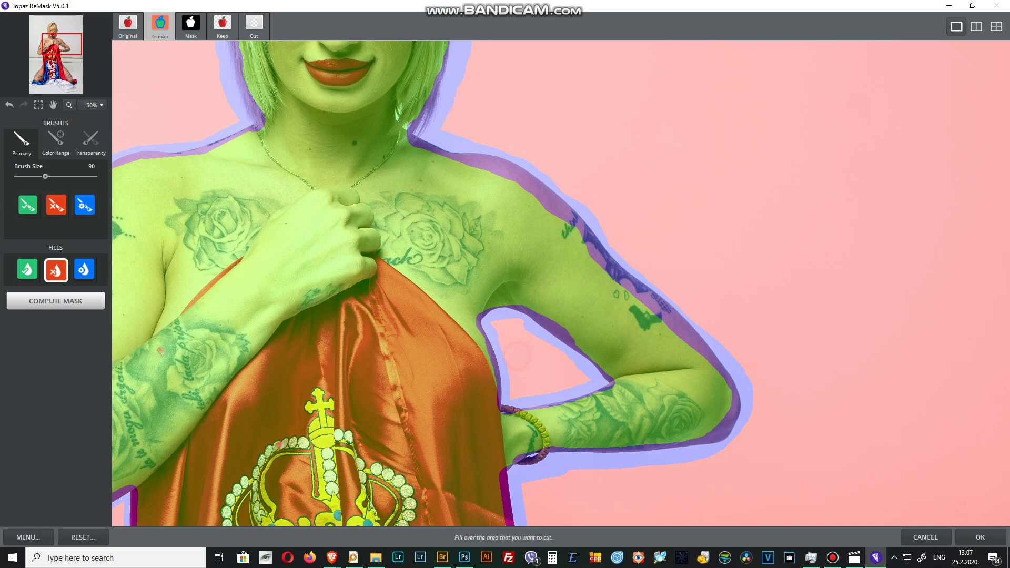
pyautogui.click(55, 301)
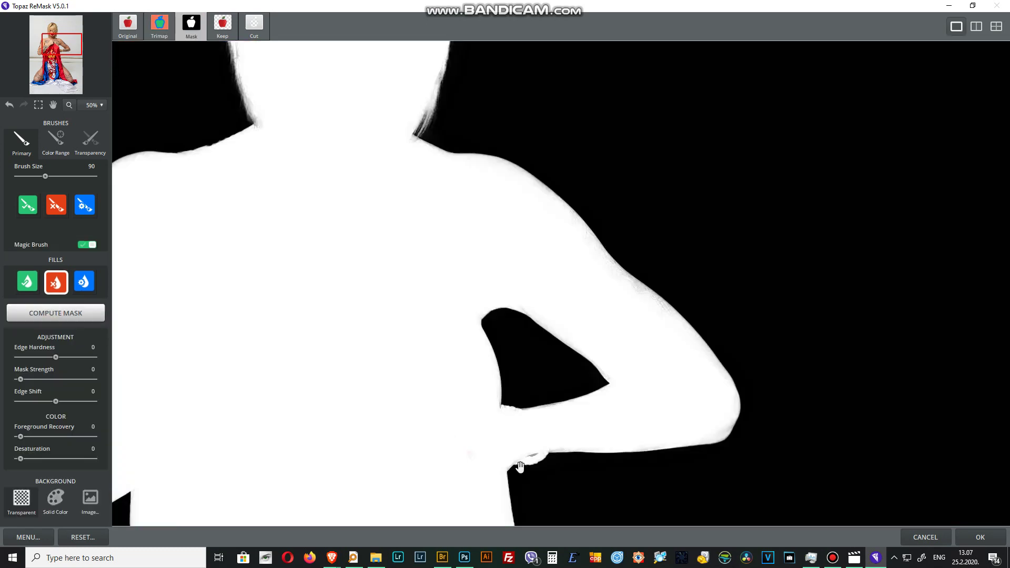
pyautogui.moveTo(458, 416)
pyautogui.mouseDown()
pyautogui.moveTo(525, 407)
pyautogui.moveTo(442, 90)
pyautogui.mouseUp()
pyautogui.moveTo(69, 358); pyautogui.dragTo(165, 354)
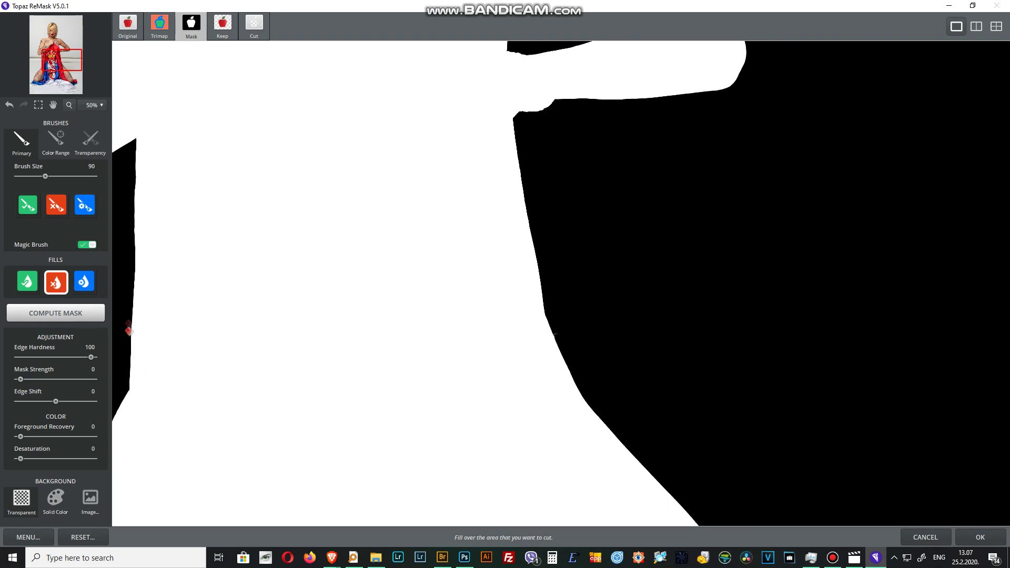
pyautogui.click(158, 32)
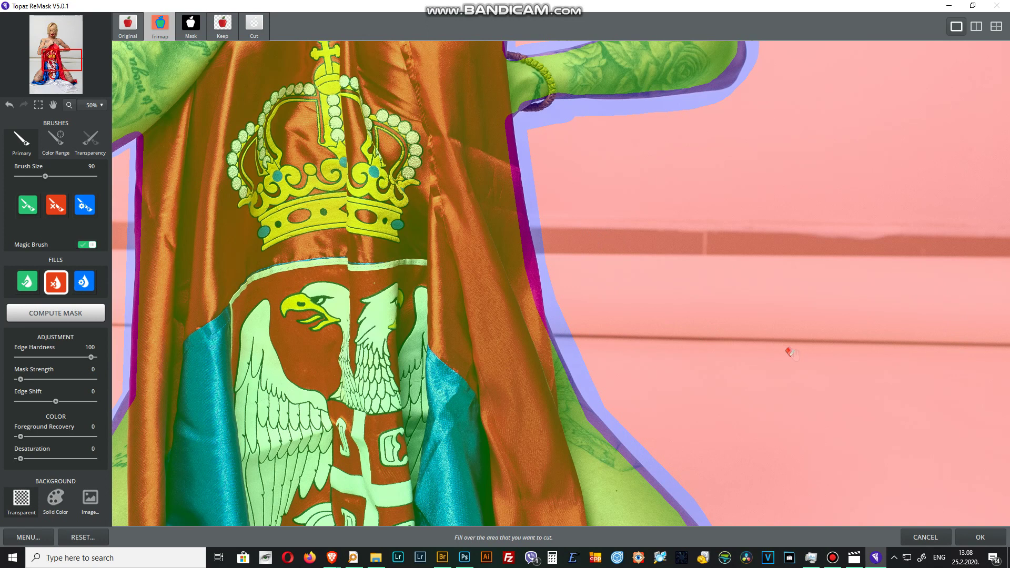
# Preview the cut-out on transparency in the Keep view, zooming over the face and chest.
pyautogui.scroll(1, 626, 345)
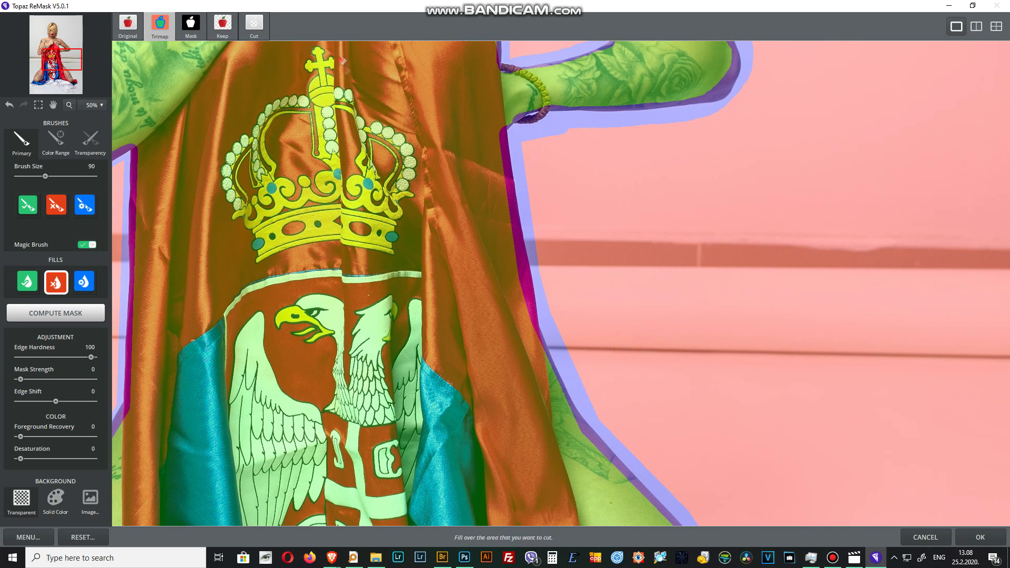
pyautogui.click(224, 29)
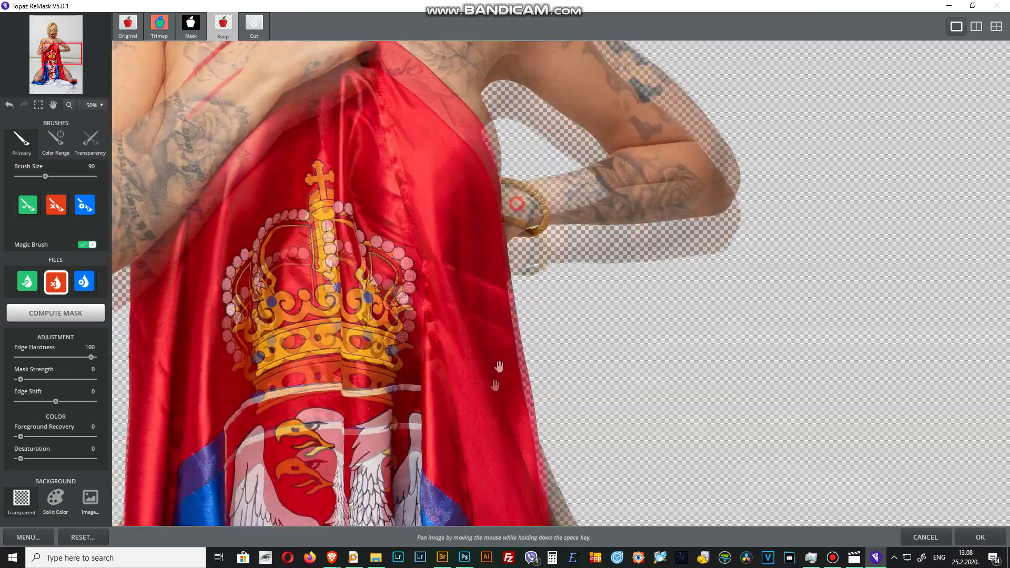
pyautogui.moveTo(470, 174)
pyautogui.mouseDown()
pyautogui.moveTo(473, 322)
pyautogui.moveTo(262, 332)
pyautogui.mouseUp()
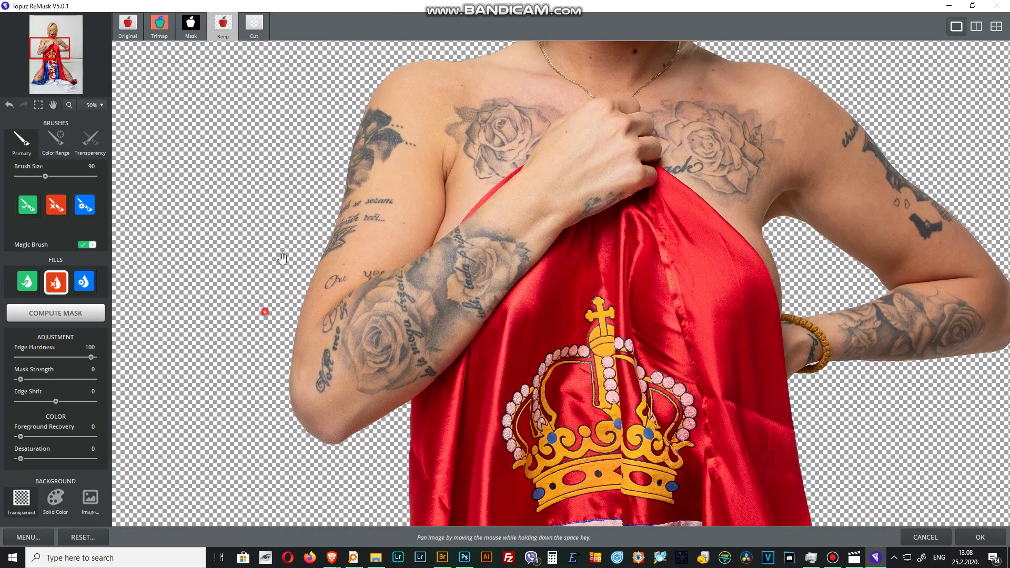
pyautogui.scroll(-2, 274, 347)
pyautogui.scroll(-2, 292, 389)
pyautogui.scroll(-1, 303, 363)
pyautogui.scroll(-3, 295, 263)
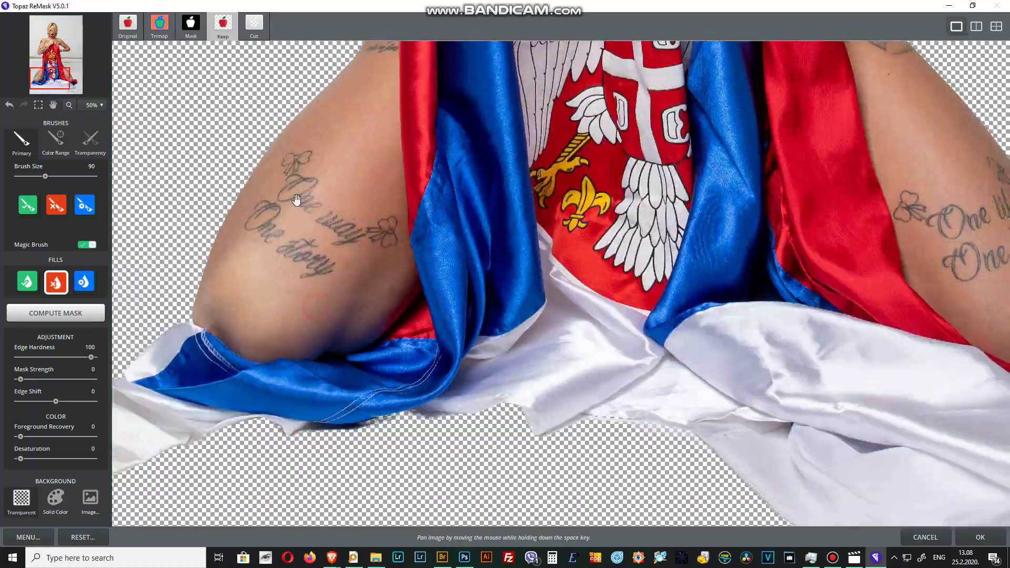
pyautogui.scroll(3, 453, 398)
pyautogui.scroll(2, 478, 204)
pyautogui.scroll(3, 429, 230)
pyautogui.scroll(1, 428, 230)
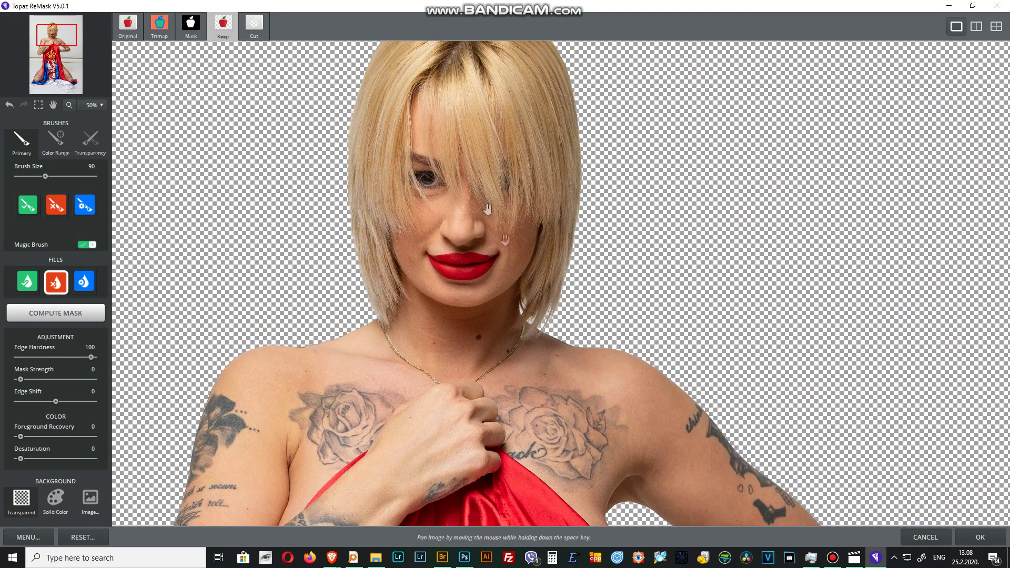
pyautogui.scroll(2, 553, 315)
pyautogui.scroll(-2, 500, 221)
pyautogui.hscroll(-2, 500, 221)
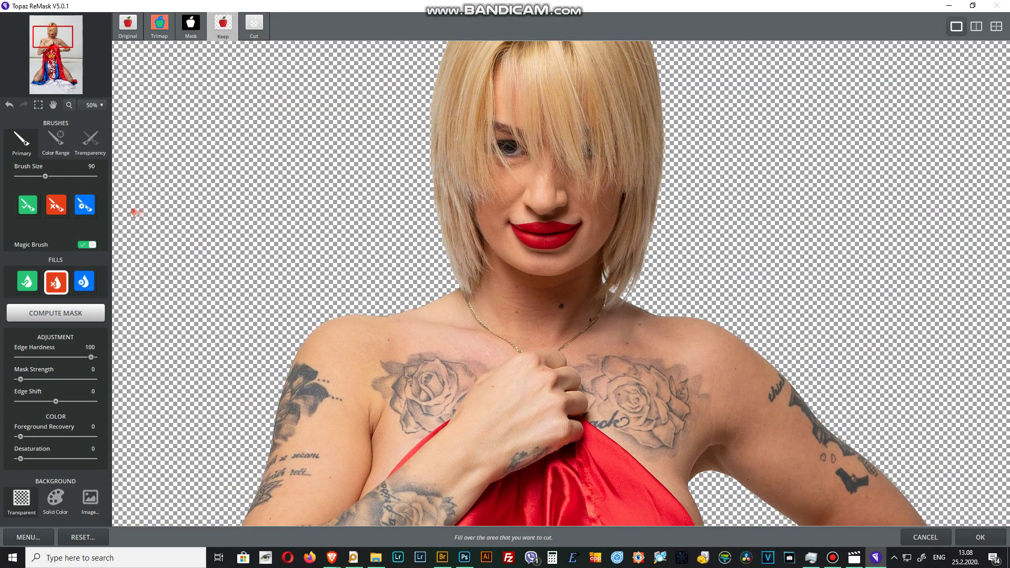
# Apply the ReMask result and convert the locked Background into Layer 0.
pyautogui.click(969, 537)
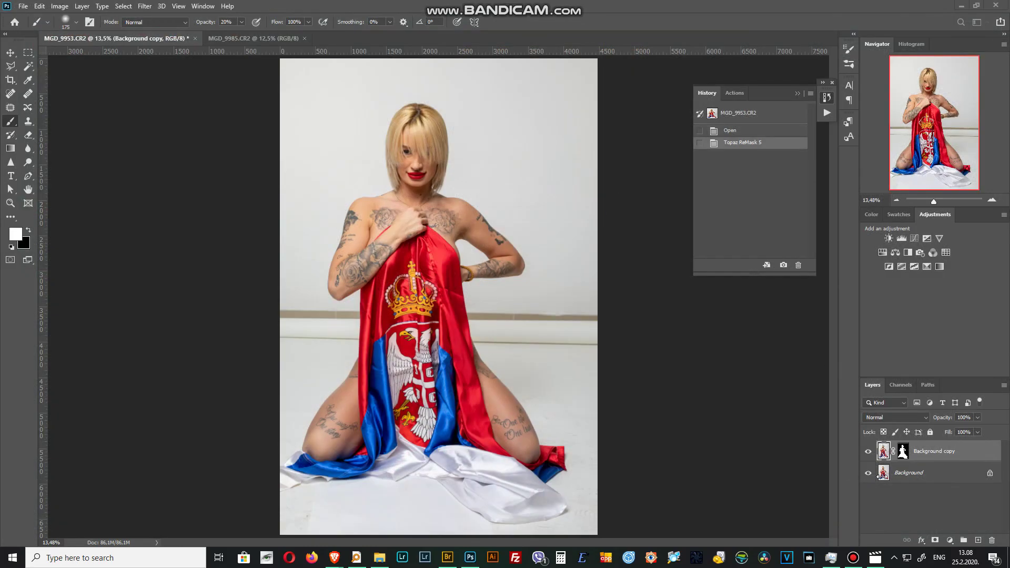
pyautogui.doubleClick(920, 476)
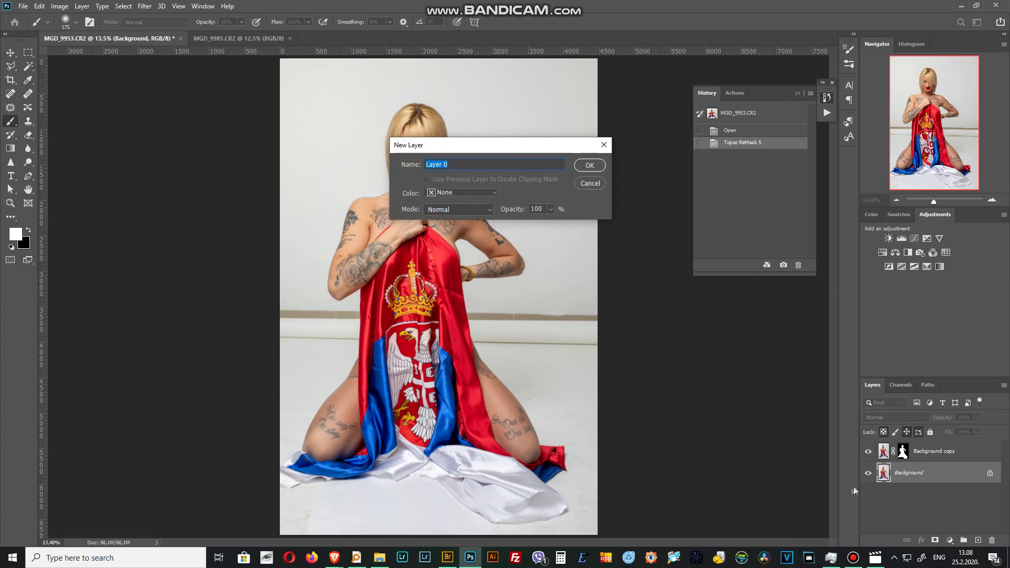
pyautogui.press('Return')
pyautogui.click(918, 464)
pyautogui.doubleClick(908, 473)
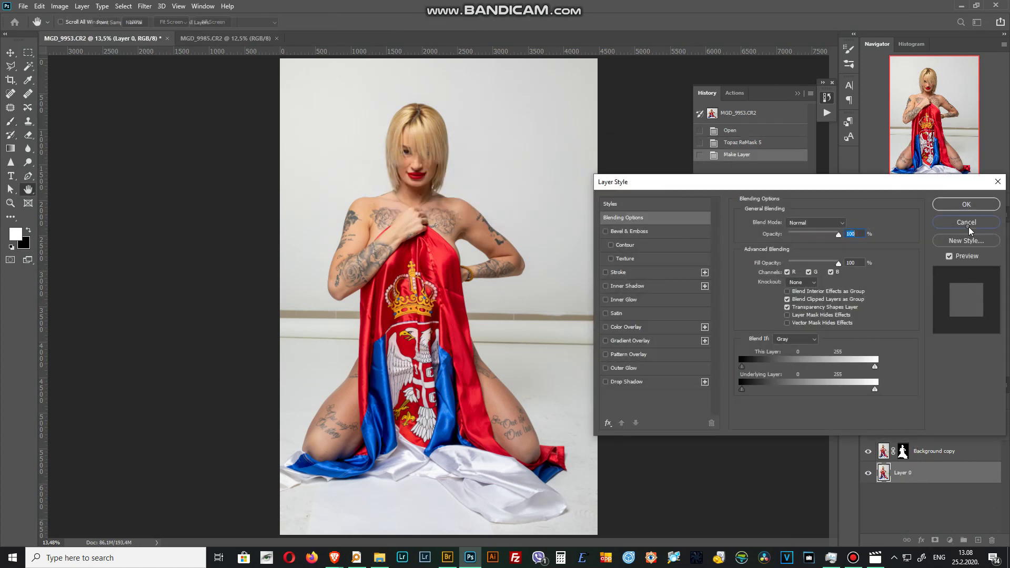
pyautogui.press('Escape')
# Move Layer 0 to the top and hide it, then add Layer 1 below the cut-out.
pyautogui.moveTo(900, 472)
pyautogui.mouseDown()
pyautogui.moveTo(899, 442)
pyautogui.moveTo(870, 451)
pyautogui.mouseUp()
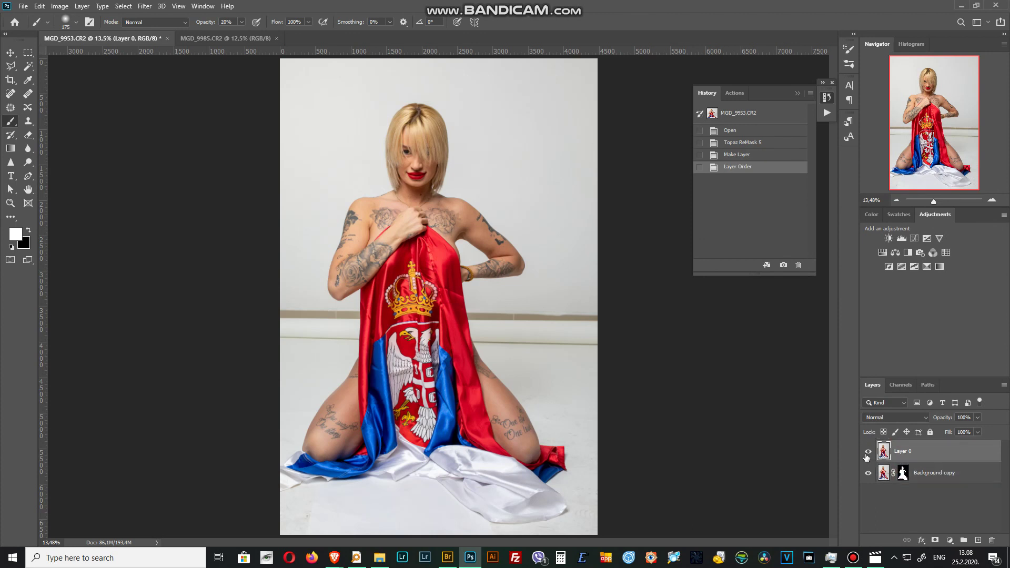
pyautogui.click(868, 452)
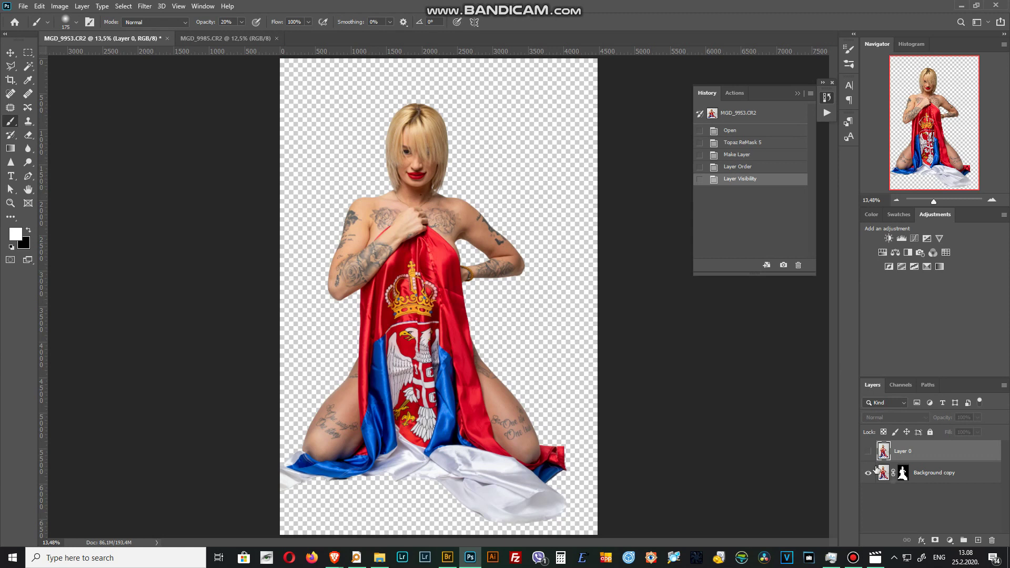
pyautogui.click(918, 473)
pyautogui.click(979, 540)
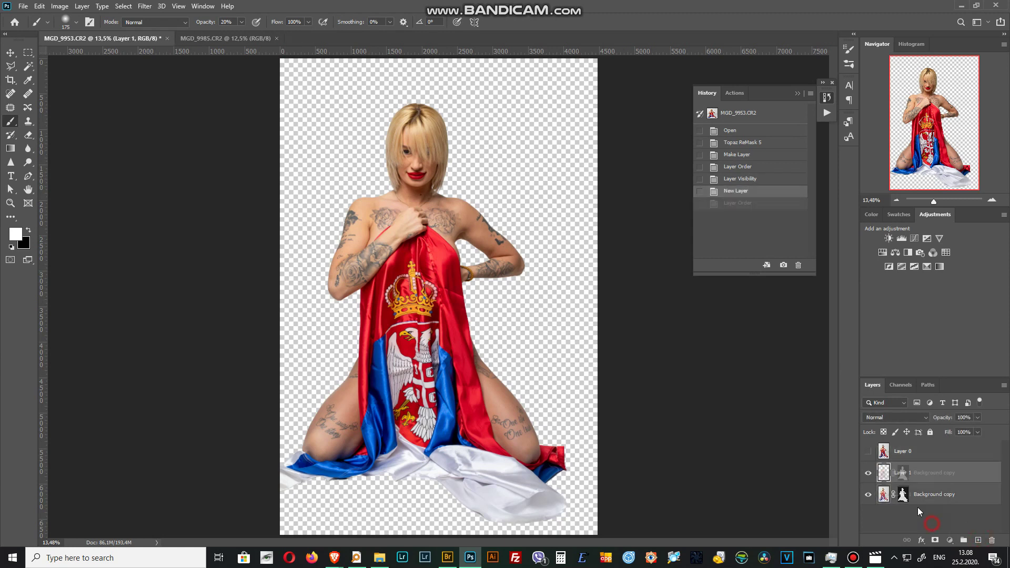
pyautogui.moveTo(918, 472); pyautogui.dragTo(920, 508)
# Fill Layer 1 with white using the Paint Bucket.
pyautogui.click(15, 234)
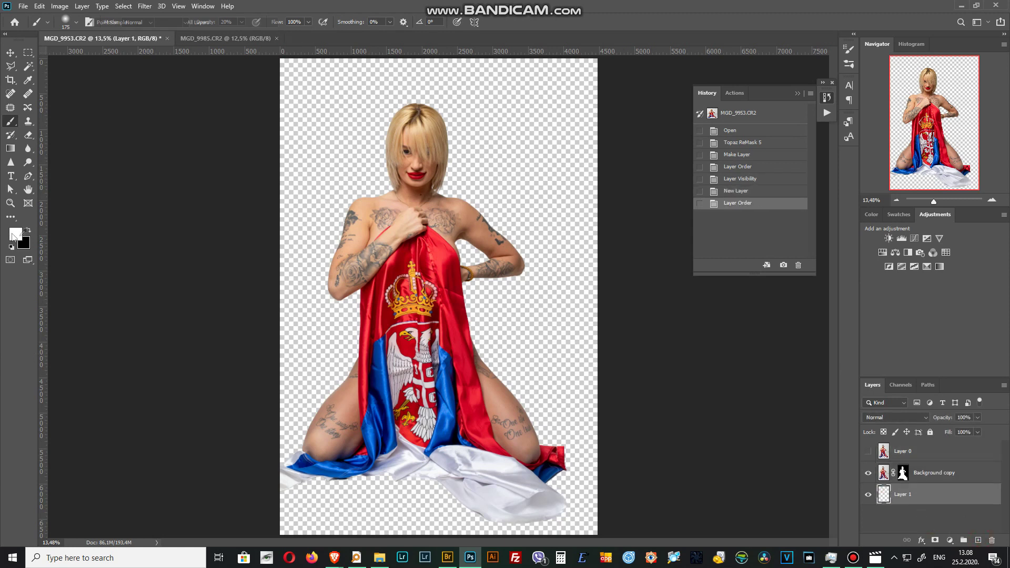
pyautogui.click(709, 361)
pyautogui.press('g')
pyautogui.click(517, 321)
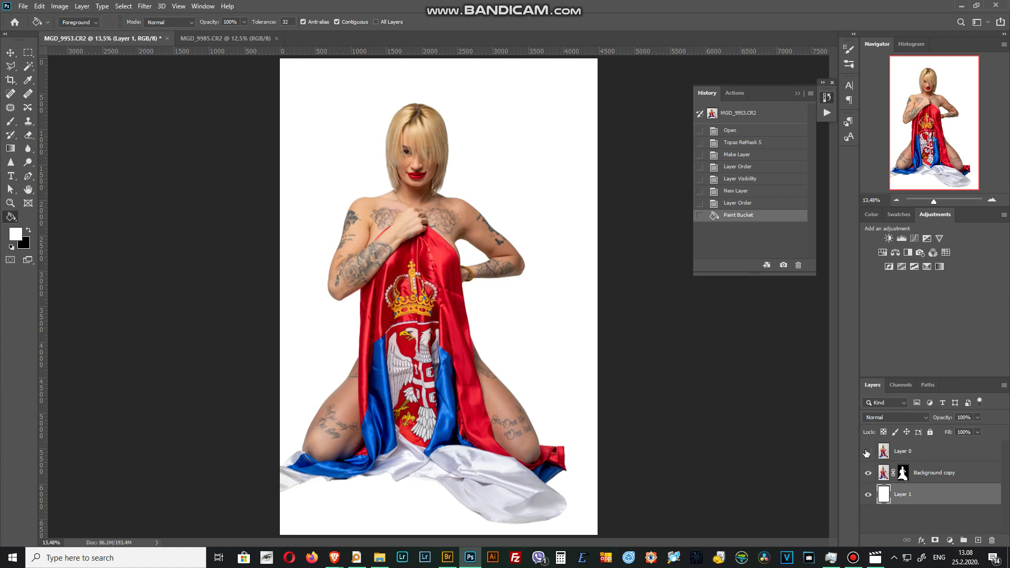
# Toggle Layer 0's visibility to compare the original photo against the white background, ending hidden.
pyautogui.click(868, 451)
pyautogui.click(868, 452)
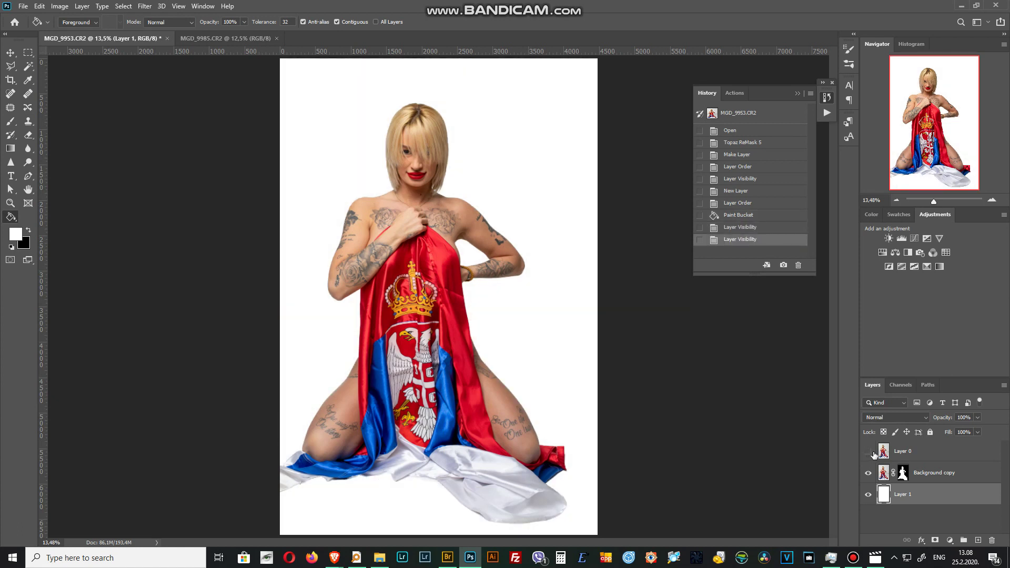
pyautogui.click(868, 452)
pyautogui.click(868, 451)
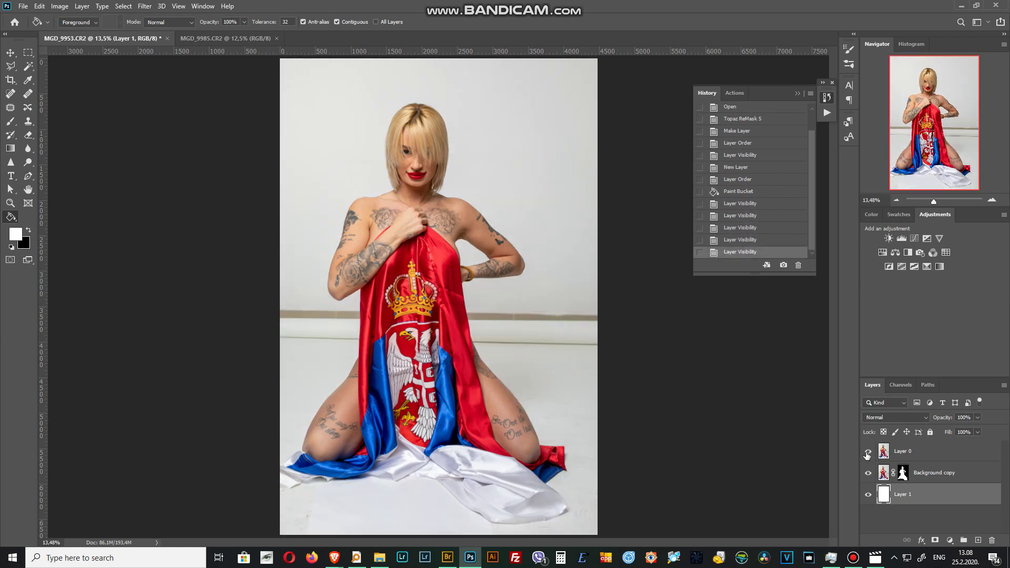
pyautogui.click(868, 451)
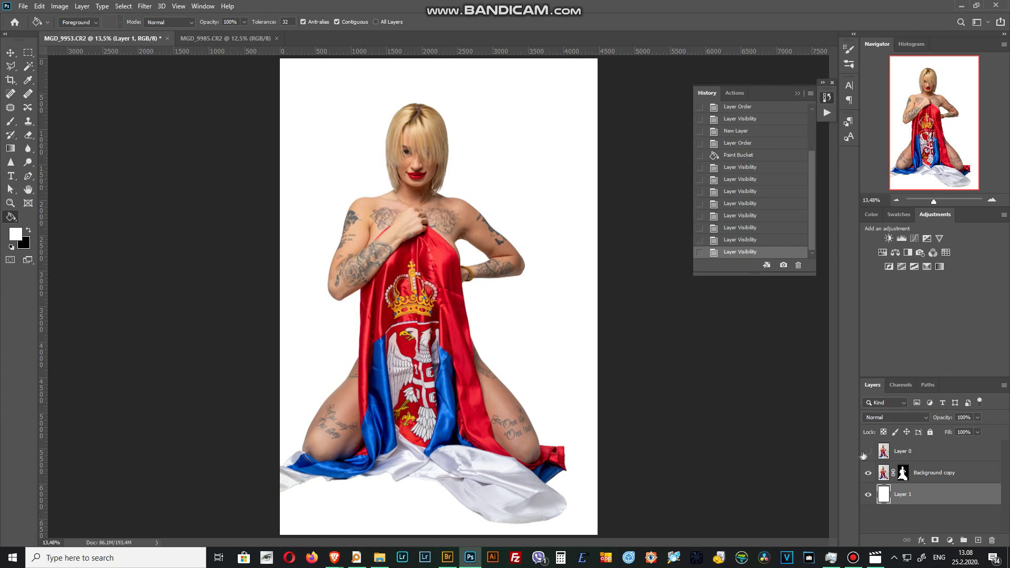
pyautogui.click(868, 451)
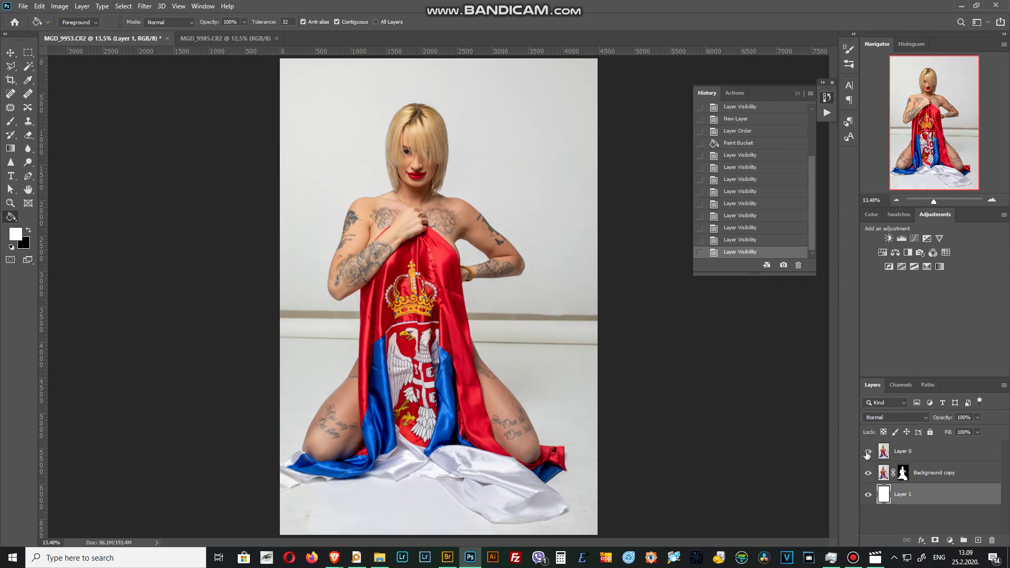
pyautogui.click(868, 451)
# Select Background copy and expand the Sencanje action to review its recorded steps.
pyautogui.click(922, 474)
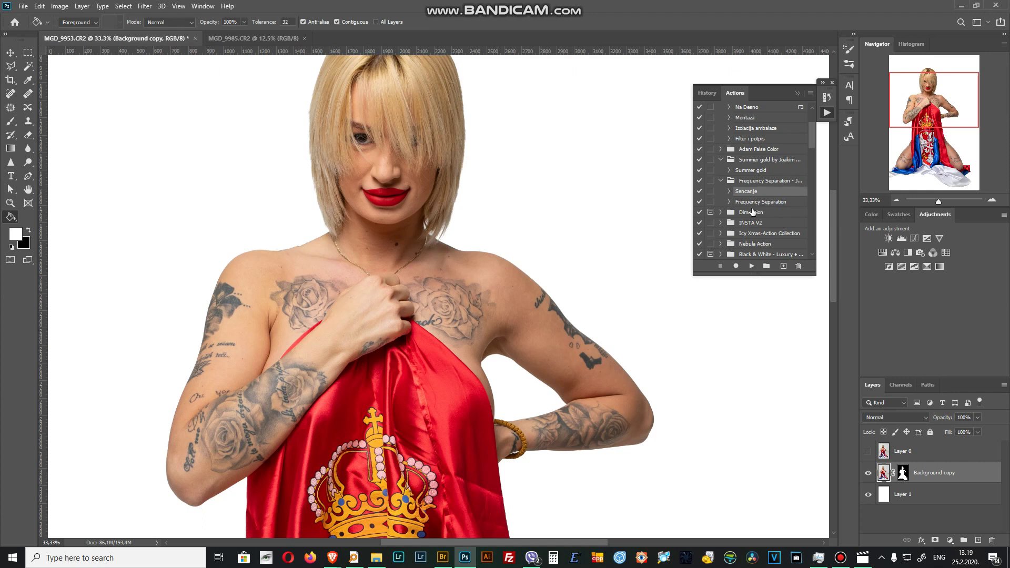
pyautogui.click(728, 191)
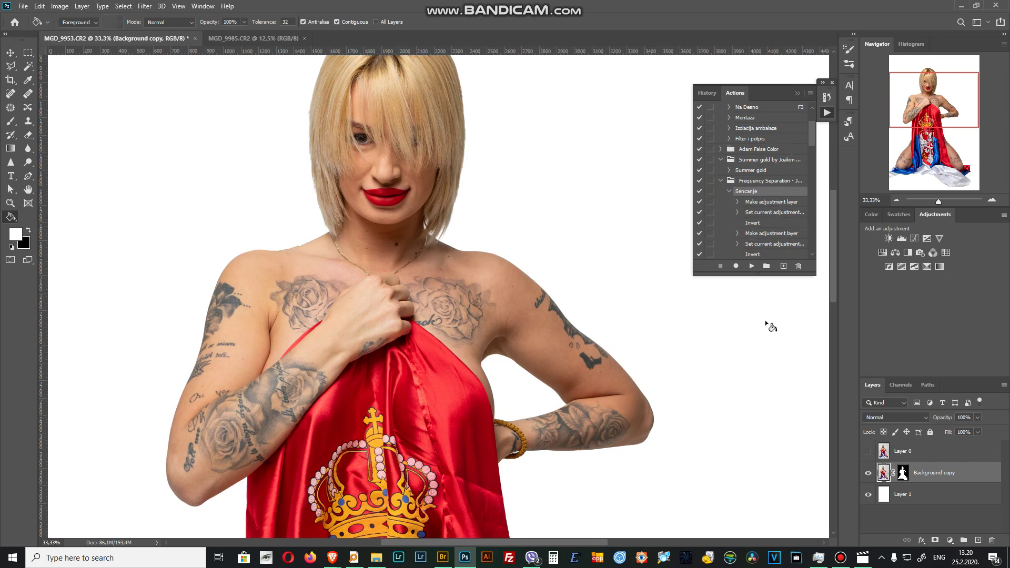
pyautogui.moveTo(764, 277); pyautogui.dragTo(766, 306)
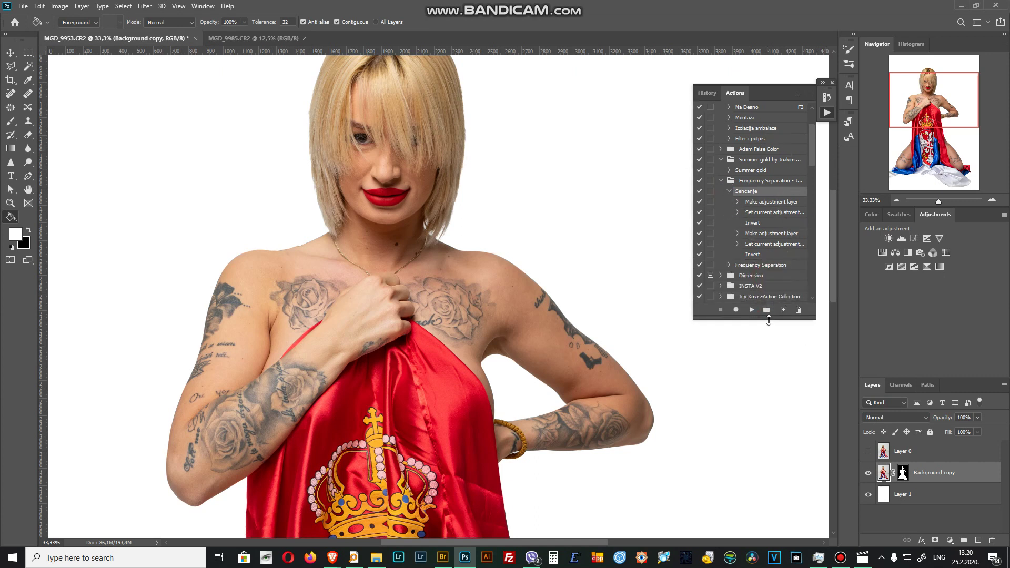
pyautogui.click(730, 191)
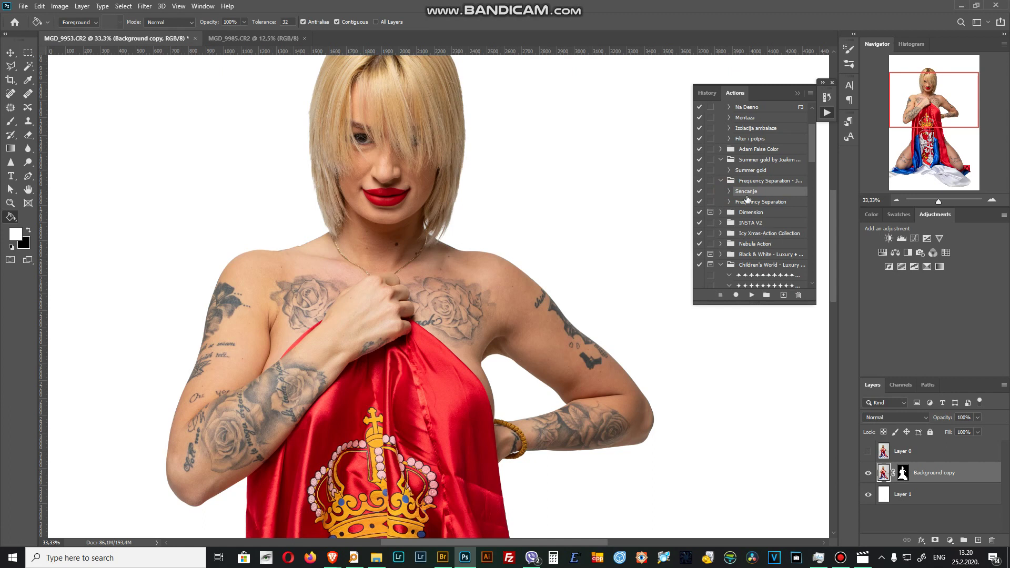
pyautogui.click(728, 192)
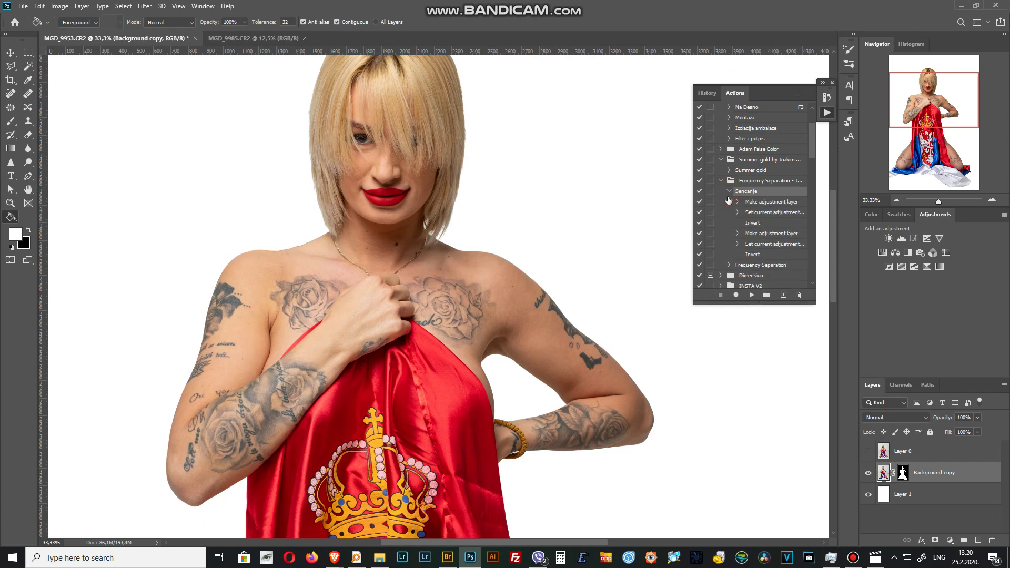
pyautogui.click(728, 191)
# Rename the action from Sencanje to Sencenje.
pyautogui.doubleClick(747, 193)
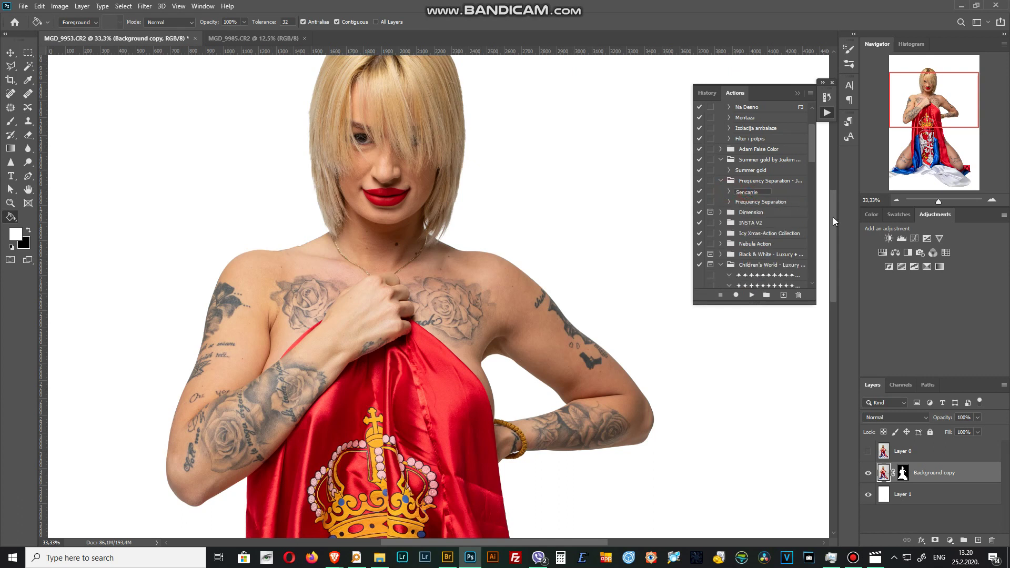
pyautogui.press('BackSpace')
pyautogui.press('BackSpace')
pyautogui.press('BackSpace')
pyautogui.write('enje')
pyautogui.press('Return')
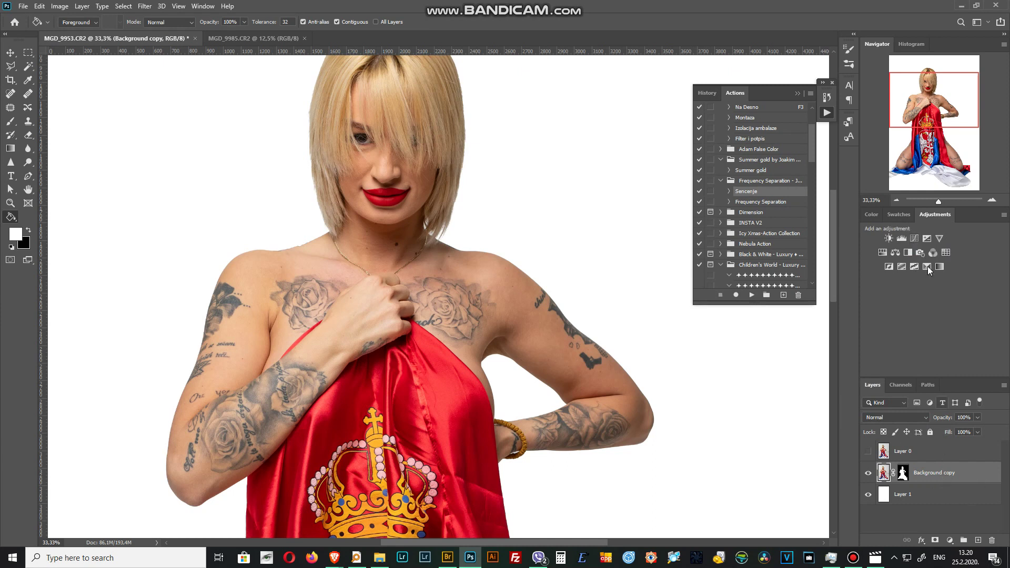
# Add Curves 1 lifting the midpoint to input 105, output 143, with its mask inverted to black.
pyautogui.click(912, 239)
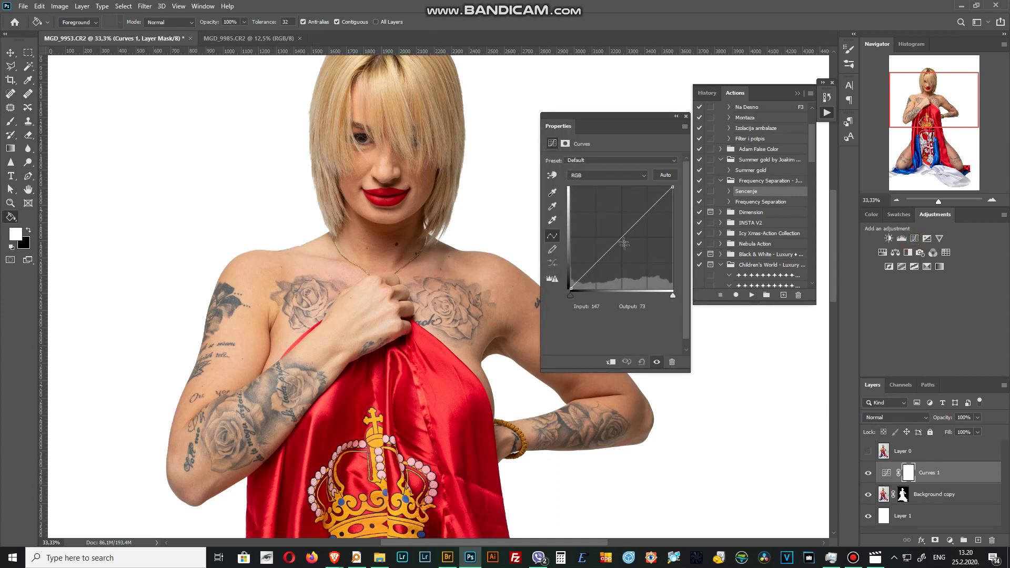
pyautogui.moveTo(622, 238); pyautogui.dragTo(613, 231)
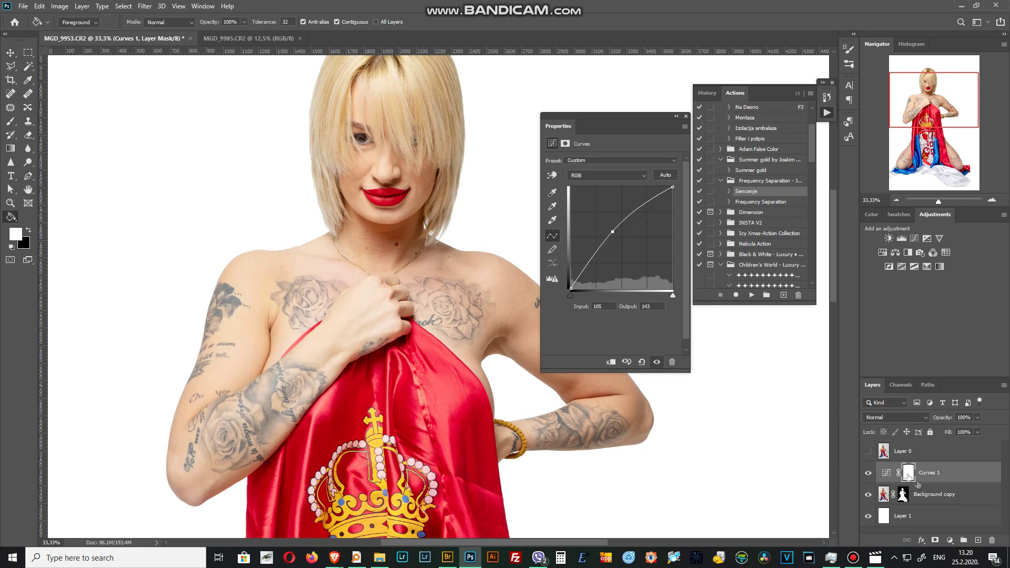
pyautogui.click(685, 116)
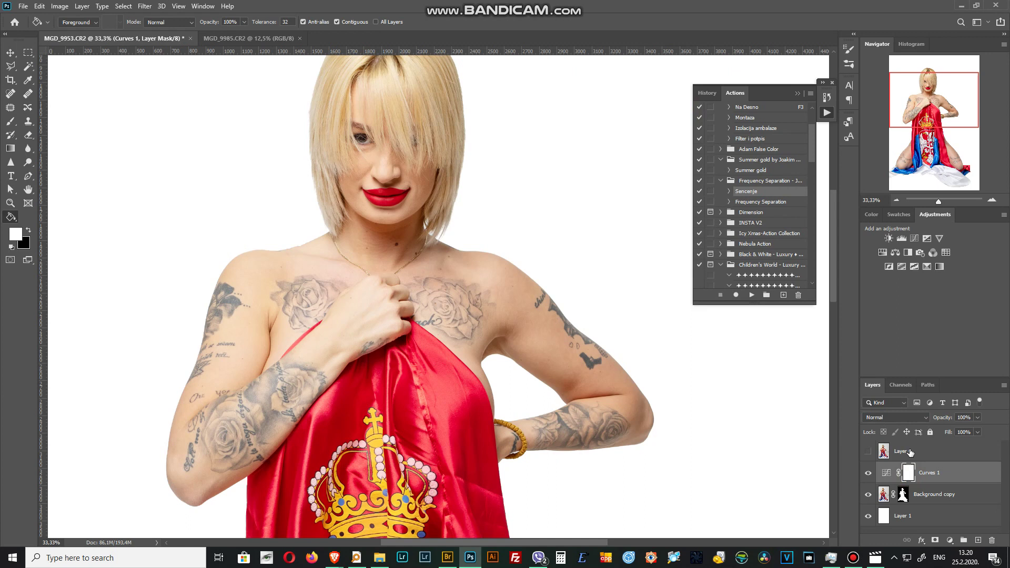
pyautogui.hotkey('ctrl', 'i')
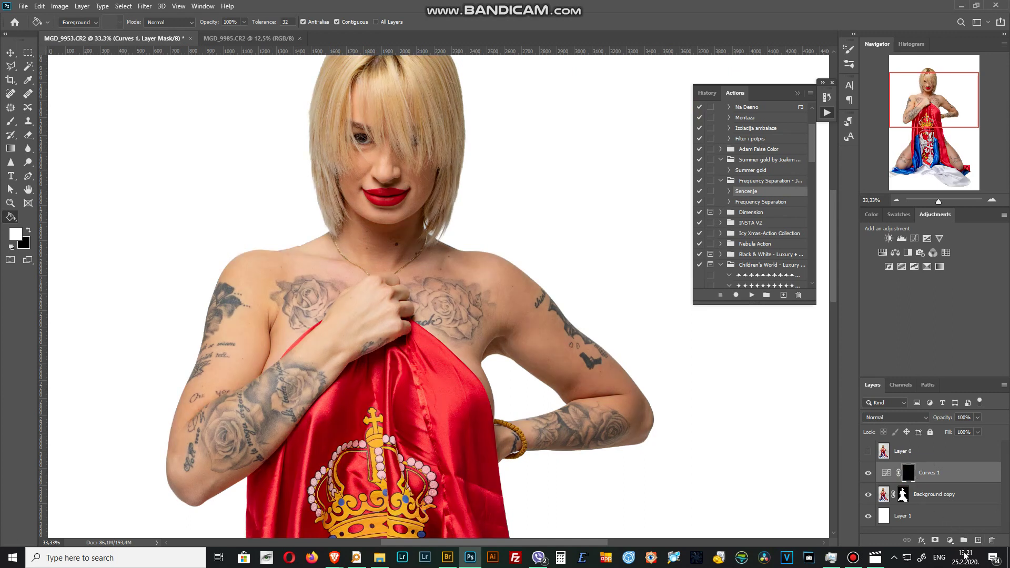
# Add Curves 2 lowering the midpoint to input 151, output 119, invert its mask, and select Curves 1.
pyautogui.click(913, 238)
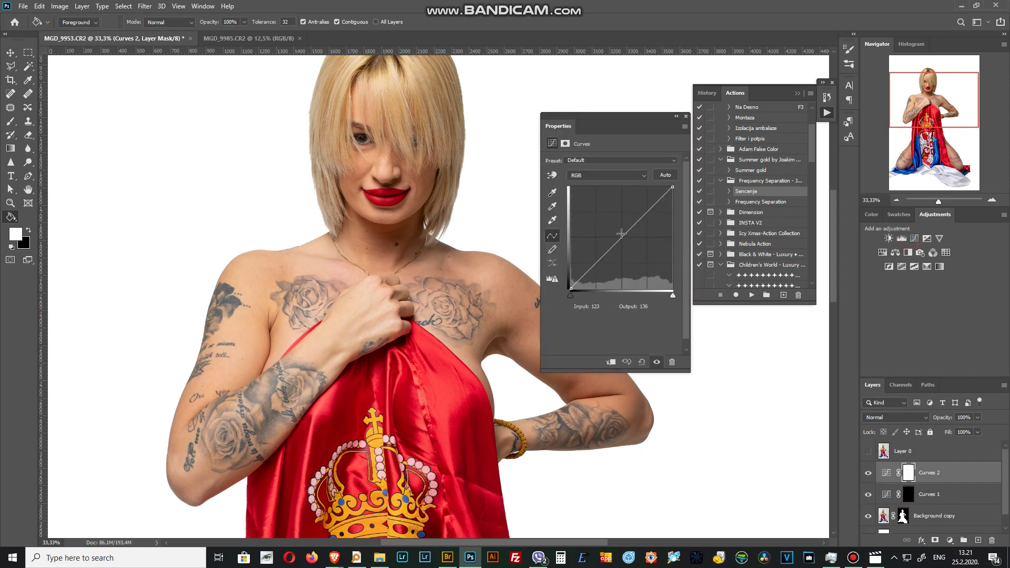
pyautogui.moveTo(620, 238); pyautogui.dragTo(629, 244)
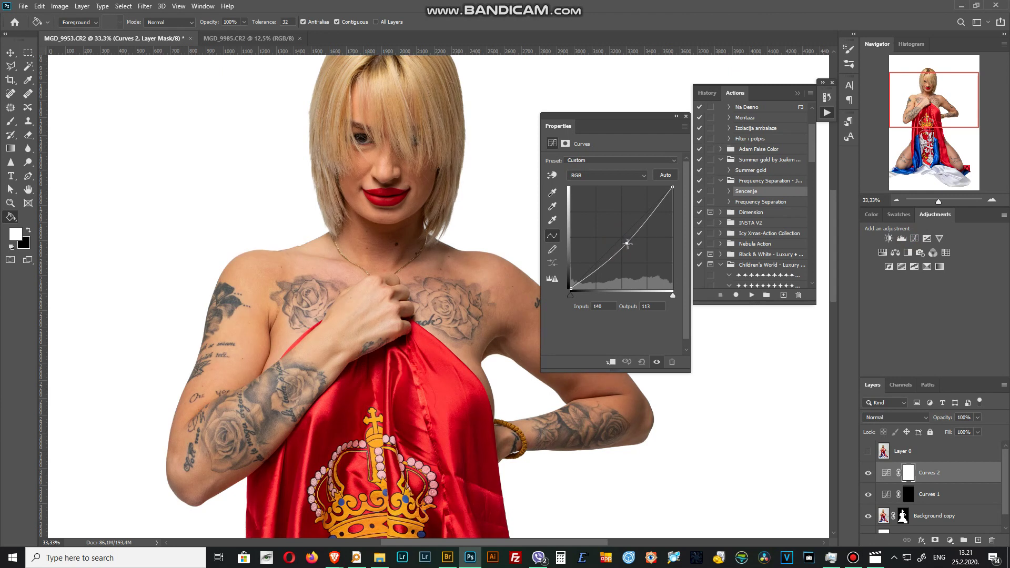
pyautogui.moveTo(629, 244); pyautogui.dragTo(631, 241)
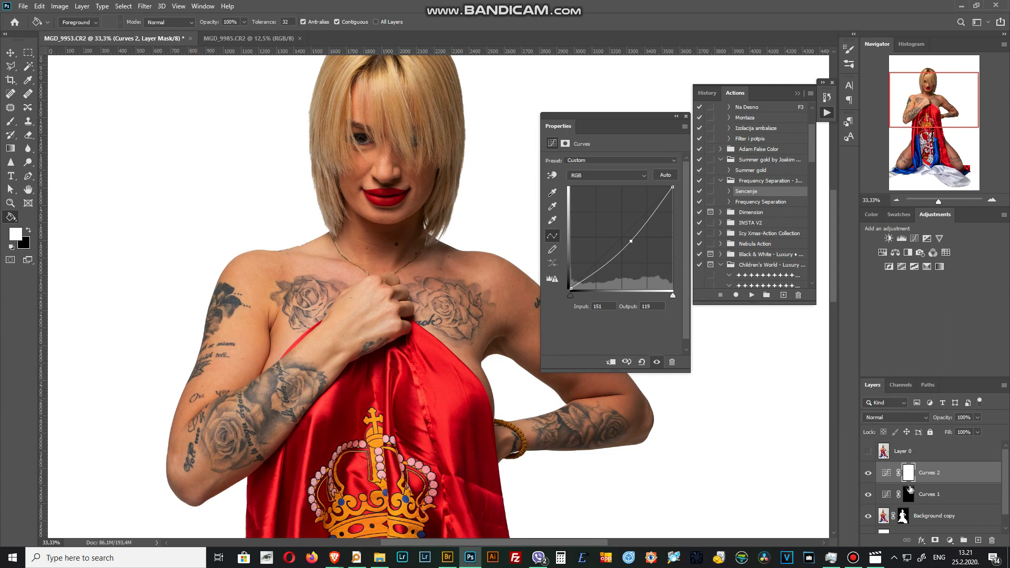
pyautogui.click(686, 117)
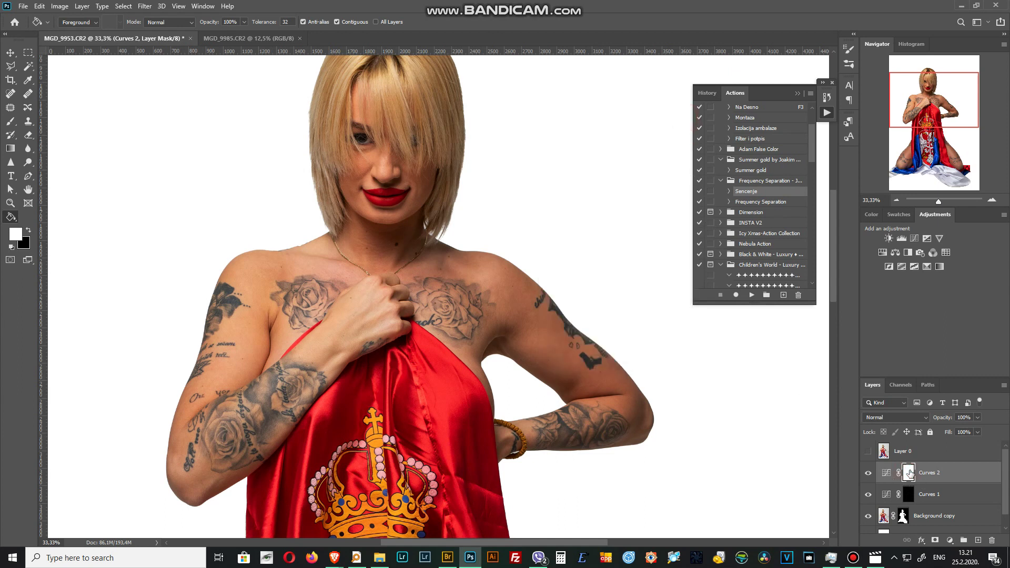
pyautogui.hotkey('ctrl', 'i')
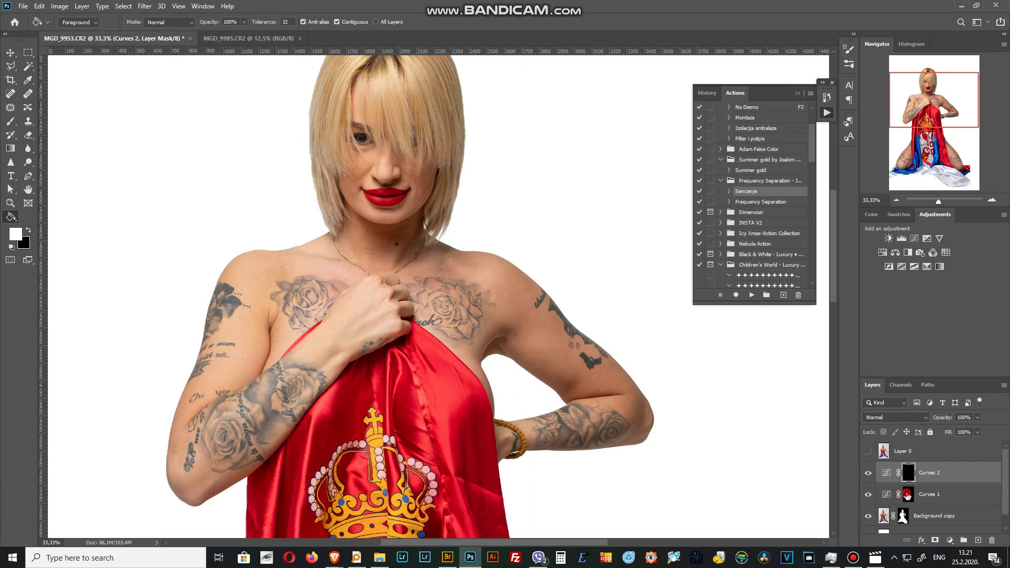
pyautogui.click(907, 495)
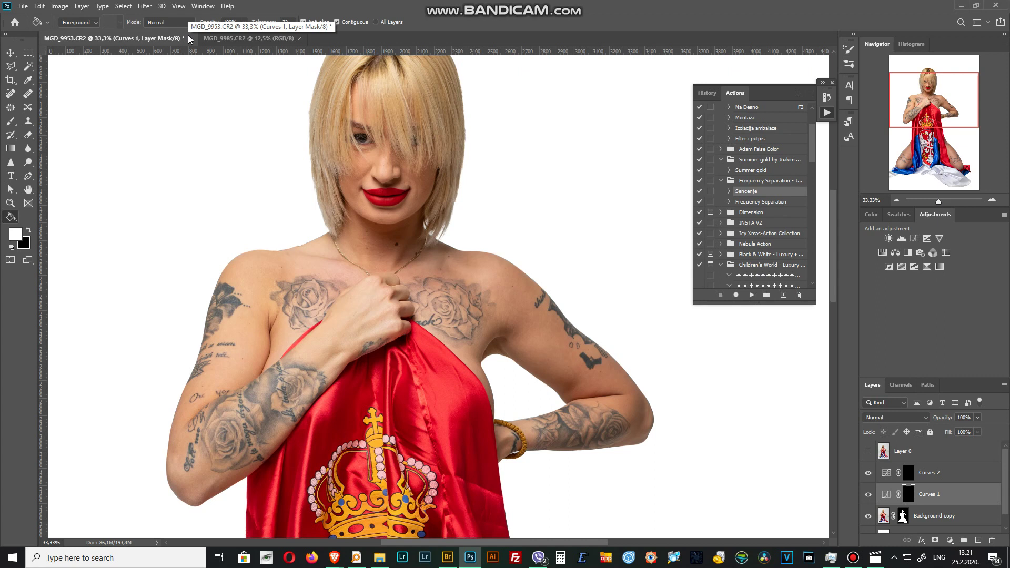
# Zoom to 50% on the face and right shoulder, then brush over the rose tattoo's upper edge.
pyautogui.hotkey('ctrl', '+')
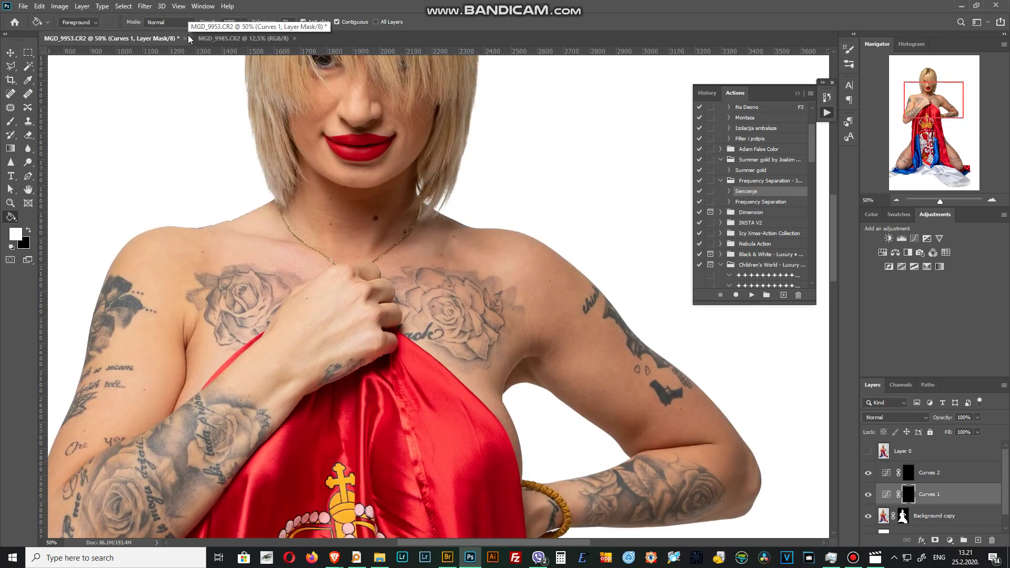
pyautogui.moveTo(371, 213); pyautogui.dragTo(226, 234)
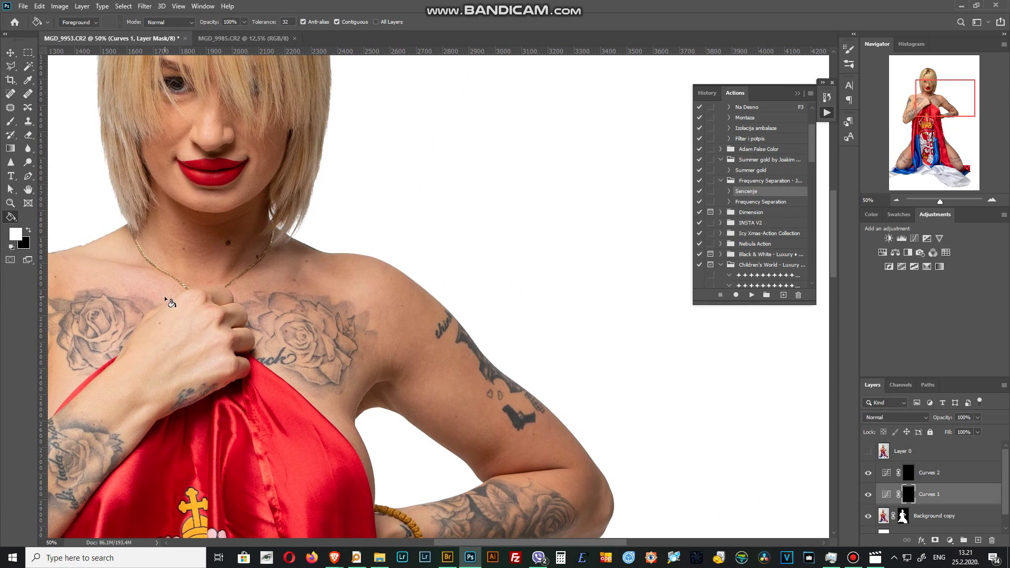
pyautogui.press('b')
pyautogui.moveTo(376, 337)
pyautogui.mouseDown()
pyautogui.moveTo(345, 307)
pyautogui.moveTo(355, 304)
pyautogui.mouseUp()
# Raise brush opacity to 100% and paint a test brightening stroke on the shoulder.
pyautogui.click(241, 23)
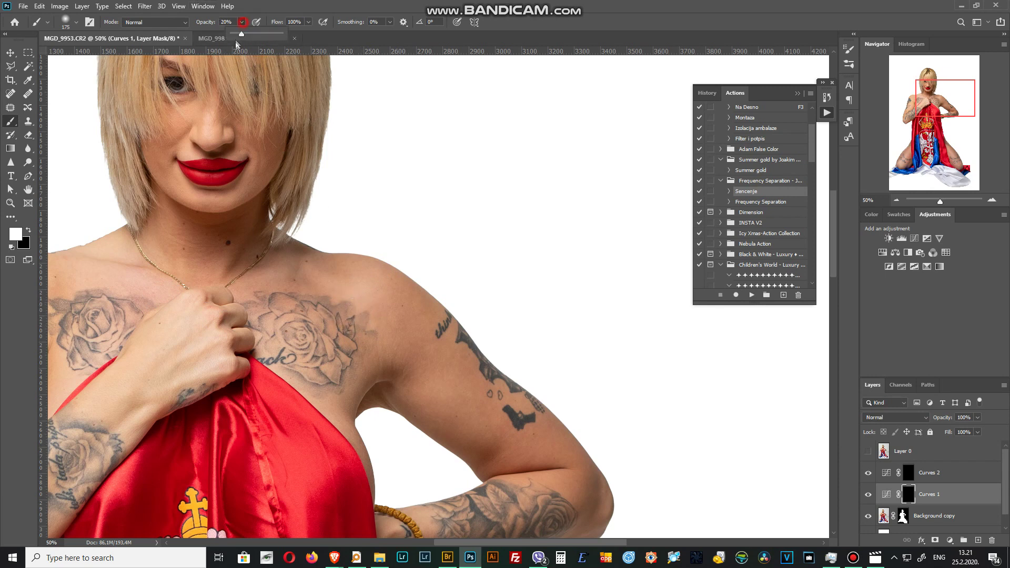
pyautogui.moveTo(243, 36); pyautogui.dragTo(287, 34)
pyautogui.moveTo(349, 282); pyautogui.dragTo(375, 311)
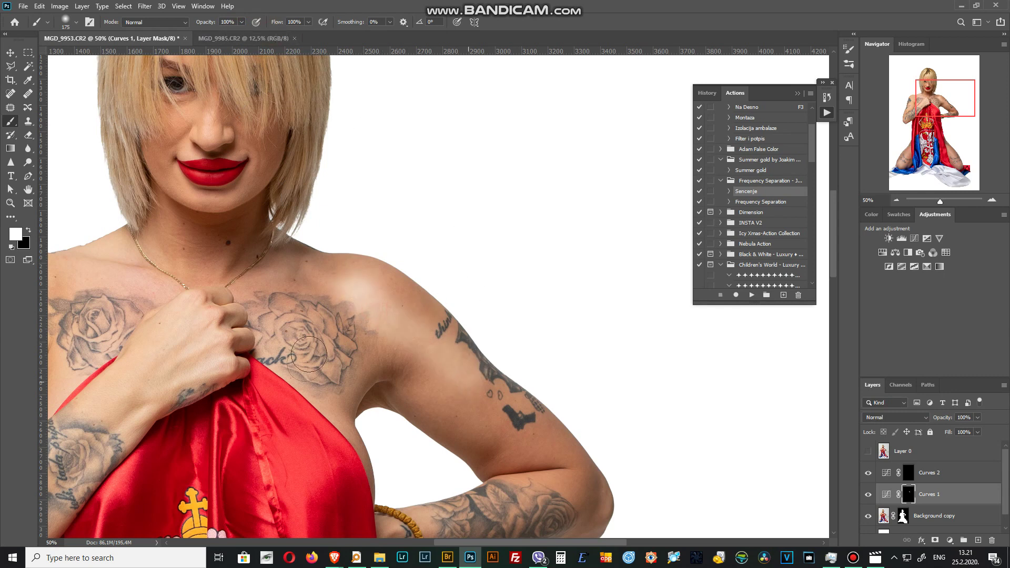
# Paint the shoulder and upper arm with a hard round tip, then revert to the Invert history state.
pyautogui.rightClick(313, 294)
pyautogui.click(351, 365)
pyautogui.moveTo(314, 266); pyautogui.dragTo(357, 281)
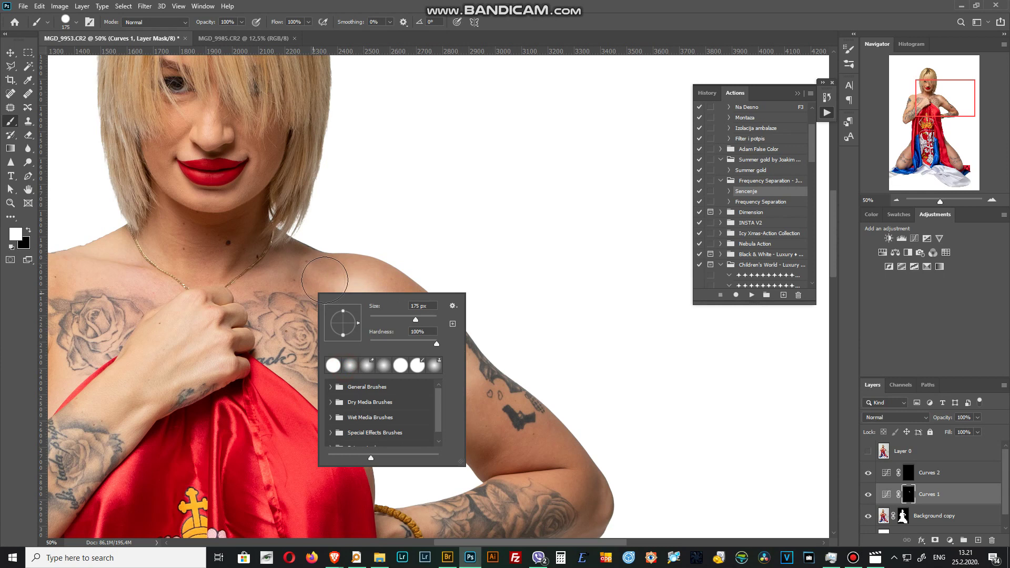
pyautogui.moveTo(414, 350); pyautogui.dragTo(523, 447)
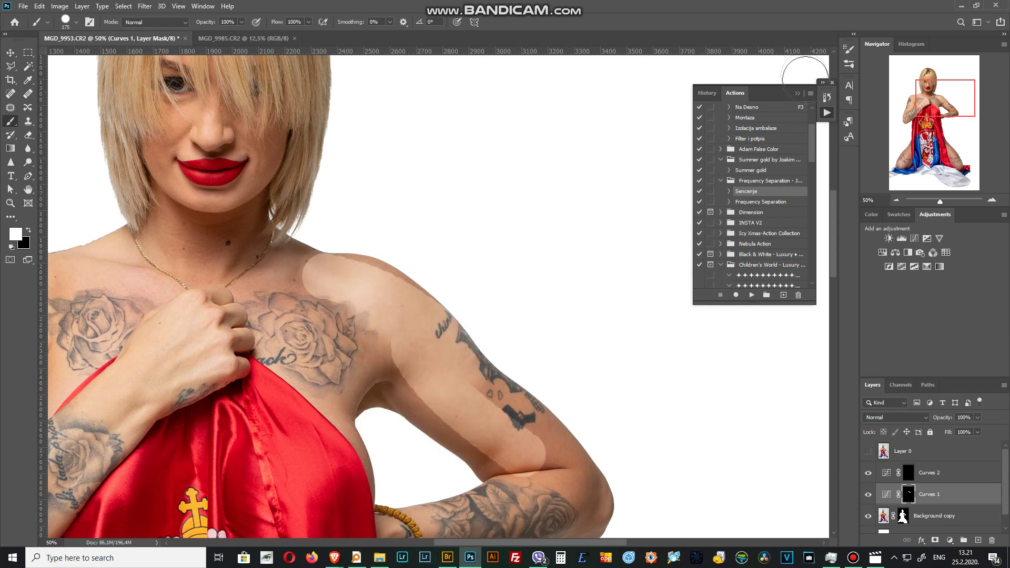
pyautogui.click(707, 92)
pyautogui.click(736, 247)
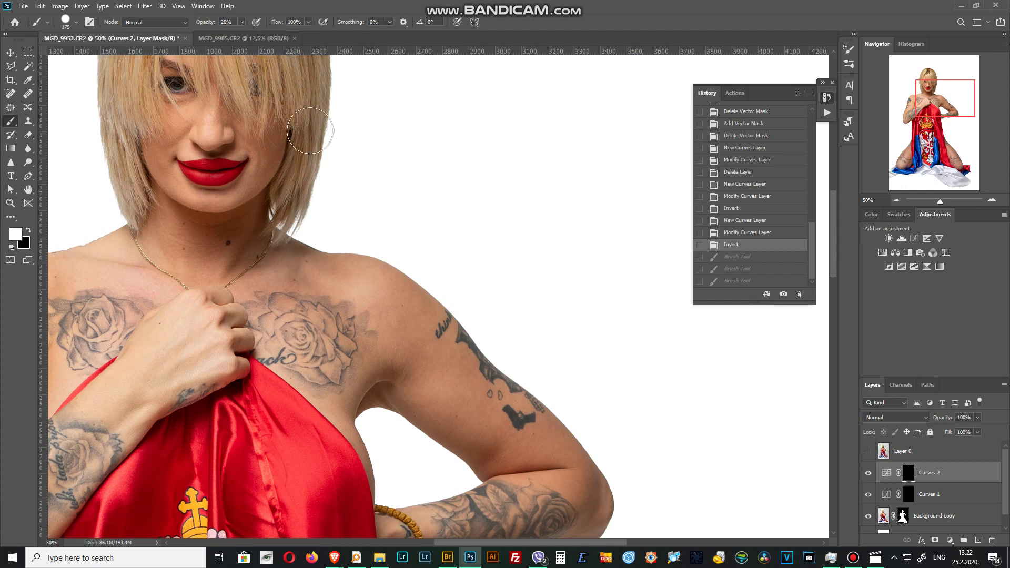
# Switch to a soft round 0%-hardness brush tip enlarged to 400 px.
pyautogui.rightClick(385, 310)
pyautogui.click(417, 382)
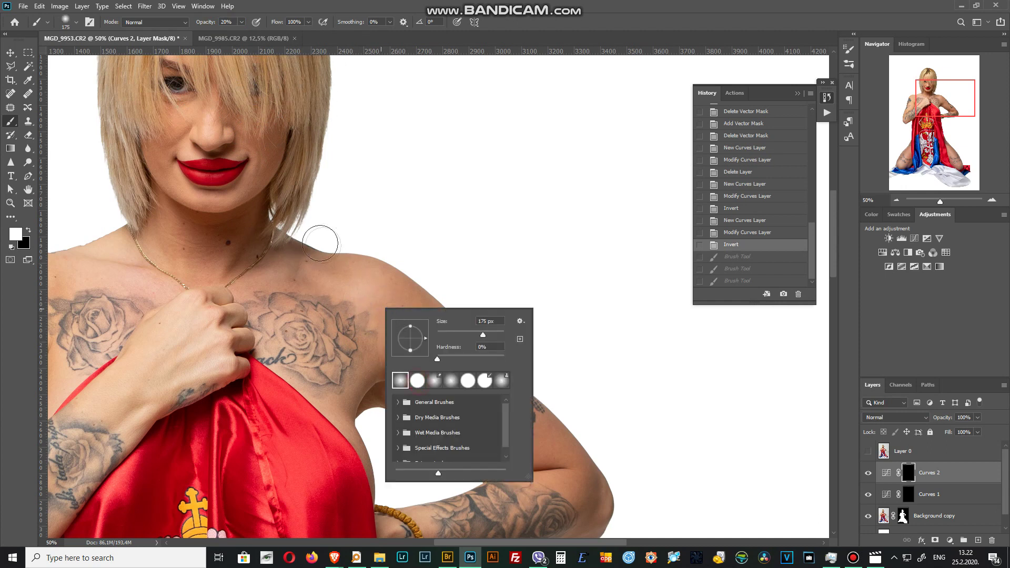
pyautogui.click(443, 106)
pyautogui.press(']')
pyautogui.press(']')
pyautogui.press(']')
# Paint over the shoulder tattoo, revert to the Invert state, and make Curves 1 active.
pyautogui.moveTo(390, 326); pyautogui.dragTo(358, 303)
pyautogui.press('[')
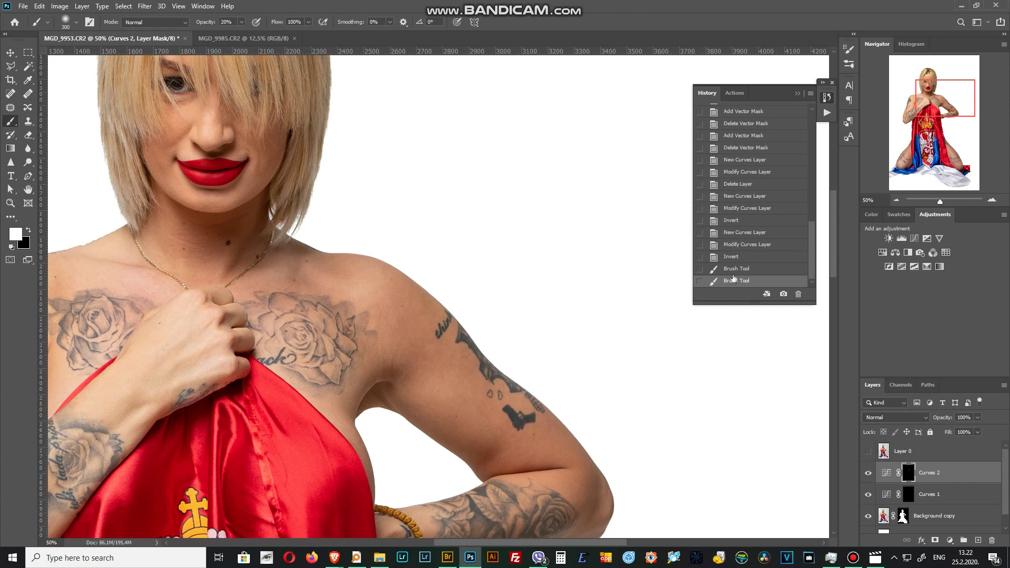
pyautogui.click(734, 257)
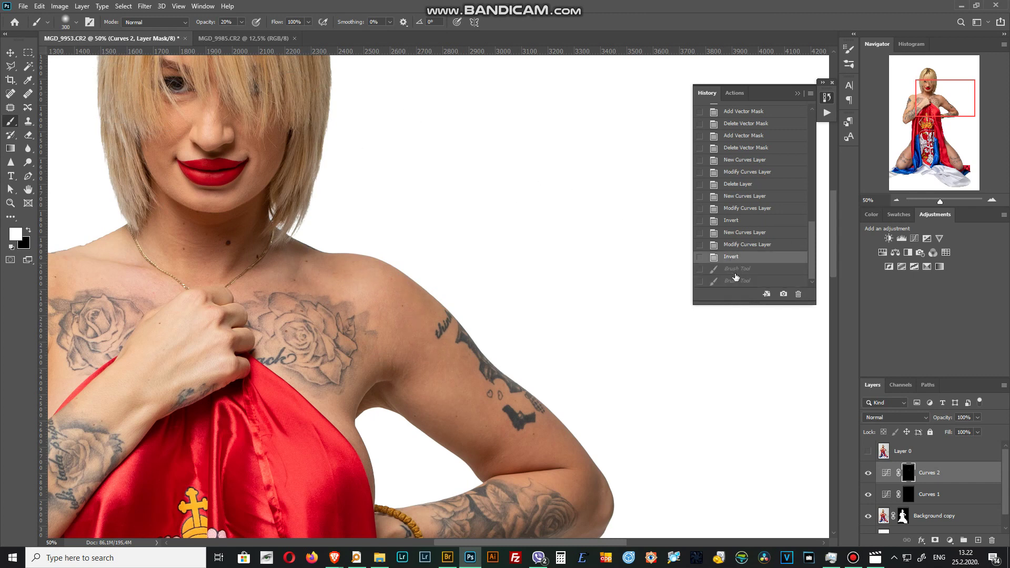
pyautogui.click(906, 500)
# Rename Curves 1 to 'Svetlije' and Curves 2 to 'Tamnije', leaving Svetlije selected.
pyautogui.doubleClick(927, 499)
pyautogui.write('Svetli')
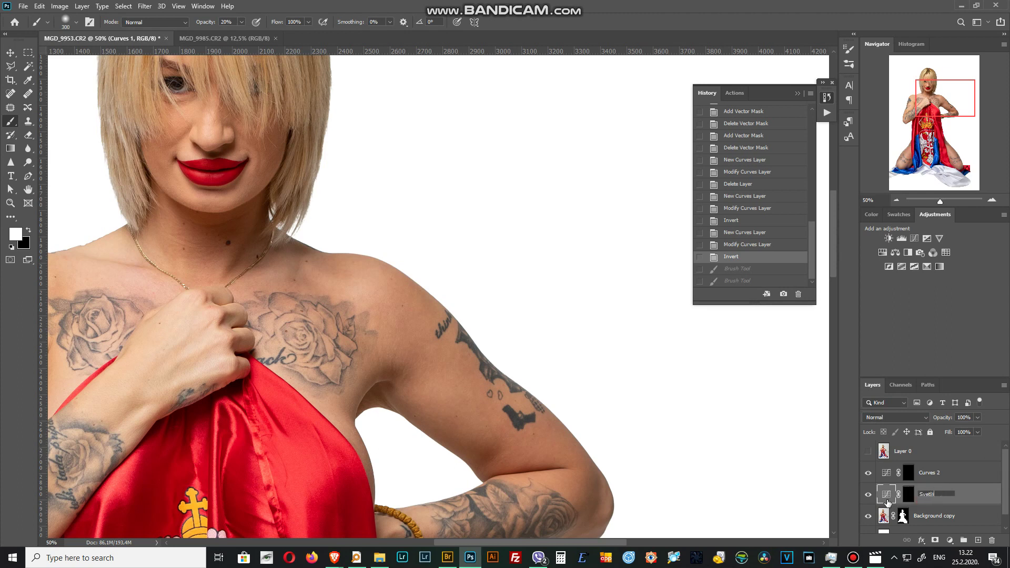
pyautogui.write('je')
pyautogui.press('Return')
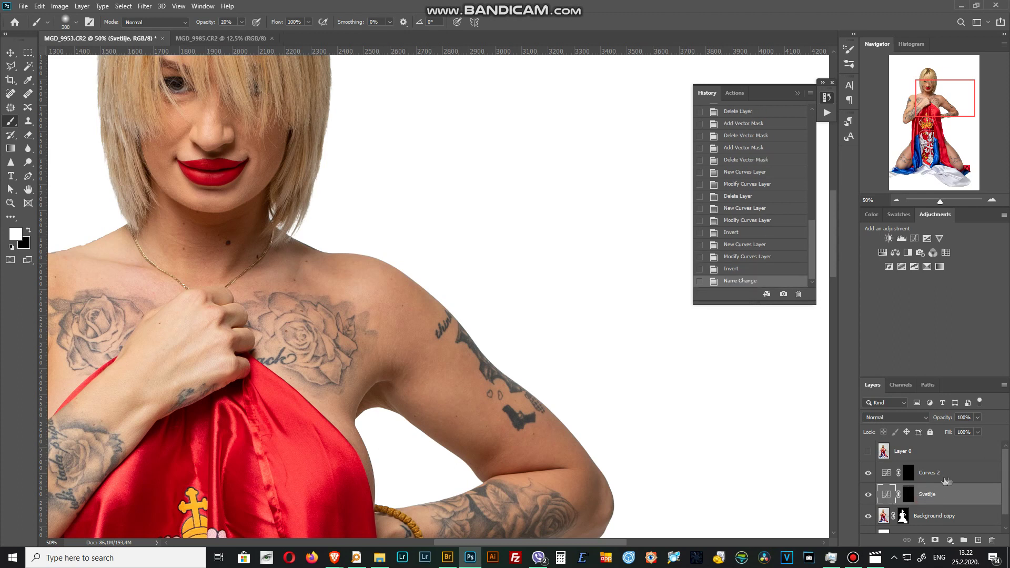
pyautogui.doubleClick(932, 472)
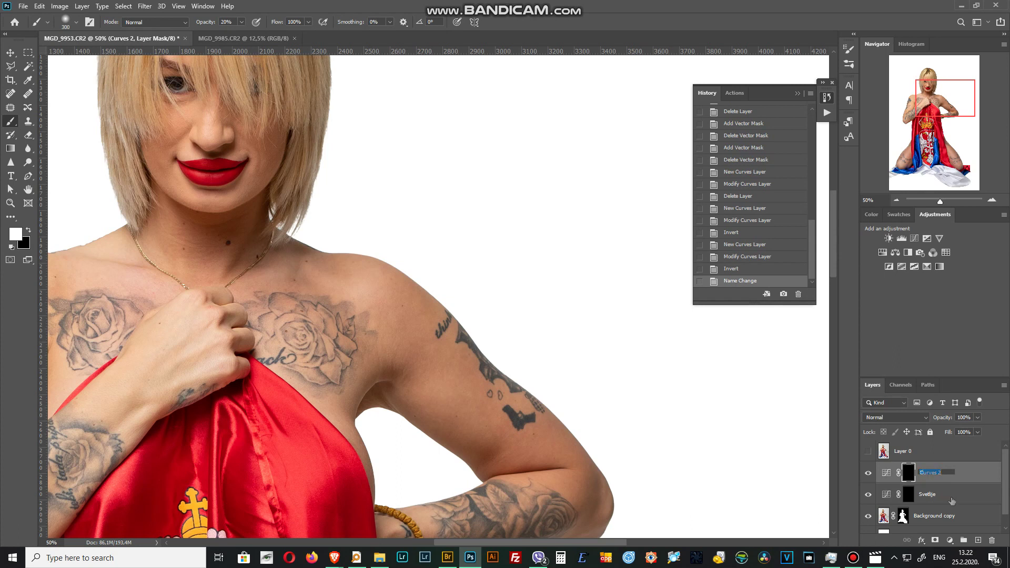
pyautogui.write('Tamnje')
pyautogui.press('Return')
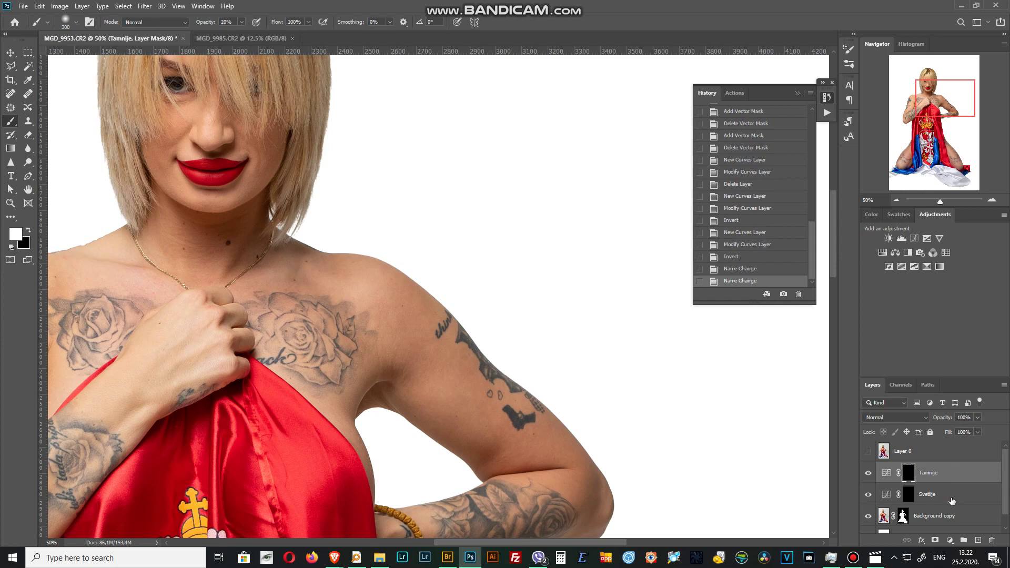
pyautogui.click(933, 495)
# Lighten the shoulder skin around the tattoo on the Svetlije mask with a 250-175 px brush.
pyautogui.press('[')
pyautogui.moveTo(339, 321); pyautogui.dragTo(354, 304)
pyautogui.press('[')
pyautogui.press('[')
pyautogui.click(384, 312)
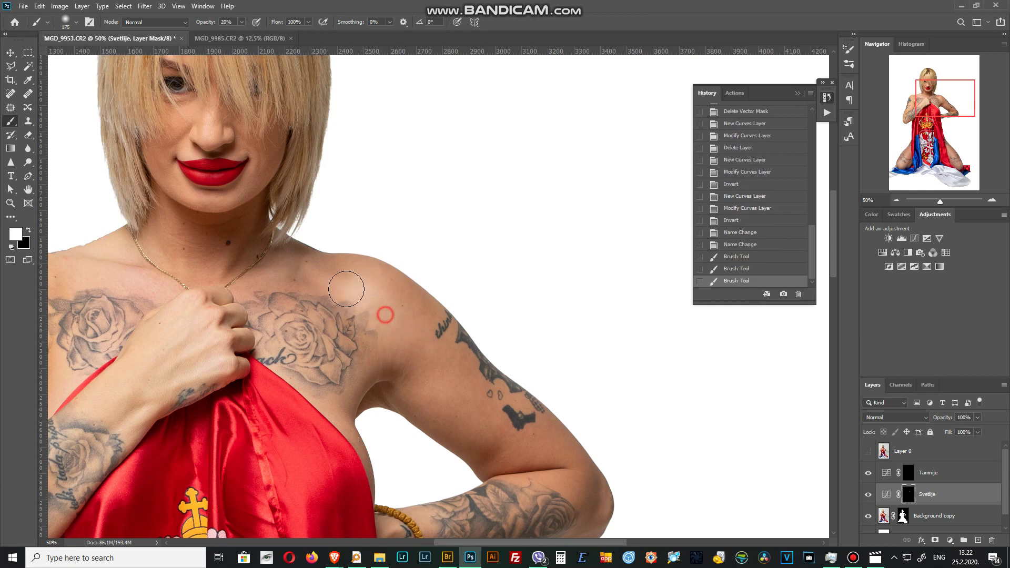
pyautogui.click(397, 323)
pyautogui.click(354, 291)
pyautogui.click(360, 317)
# Smooth the inner-arm skin tone with a 200 px lightening brush.
pyautogui.press(']')
pyautogui.moveTo(462, 409); pyautogui.dragTo(491, 429)
pyautogui.click(436, 389)
pyautogui.click(476, 413)
pyautogui.click(429, 384)
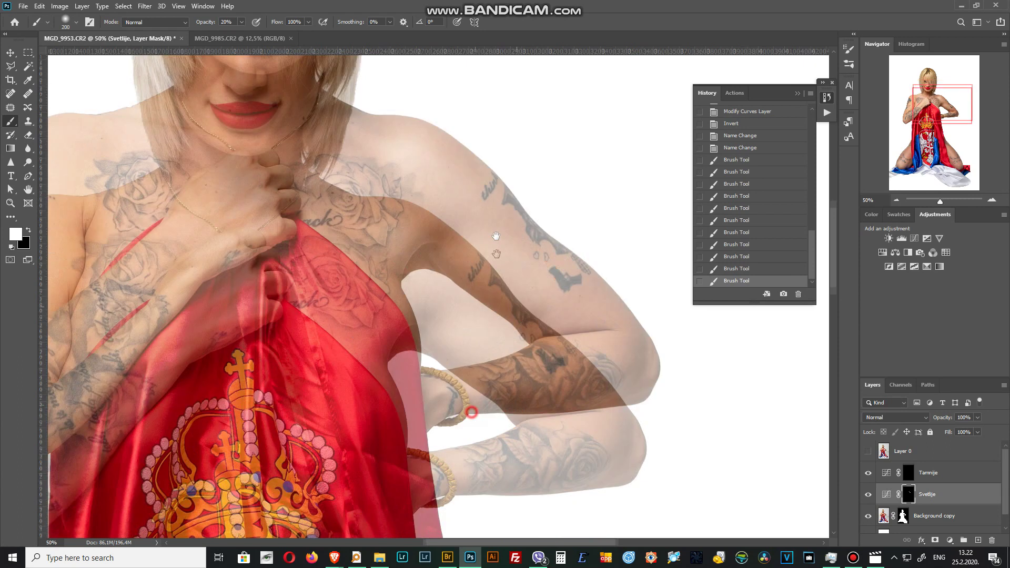
# Lighten the forearm tattoo area with a 125 px brush.
pyautogui.moveTo(440, 480); pyautogui.dragTo(489, 283)
pyautogui.press('[')
pyautogui.press('[')
pyautogui.press('[')
pyautogui.click(568, 292)
pyautogui.click(561, 289)
pyautogui.click(516, 303)
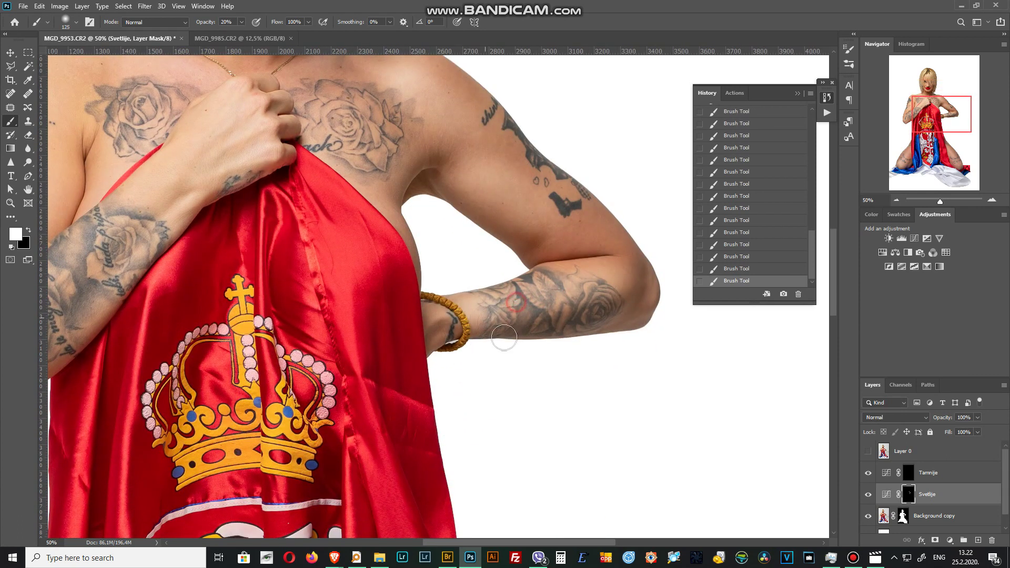
# On the Tamnije mask, darken the forearm's lower edge, the elbow and the upper arm.
pyautogui.hotkey('alt', ']')
pyautogui.moveTo(618, 323); pyautogui.dragTo(568, 331)
pyautogui.click(516, 345)
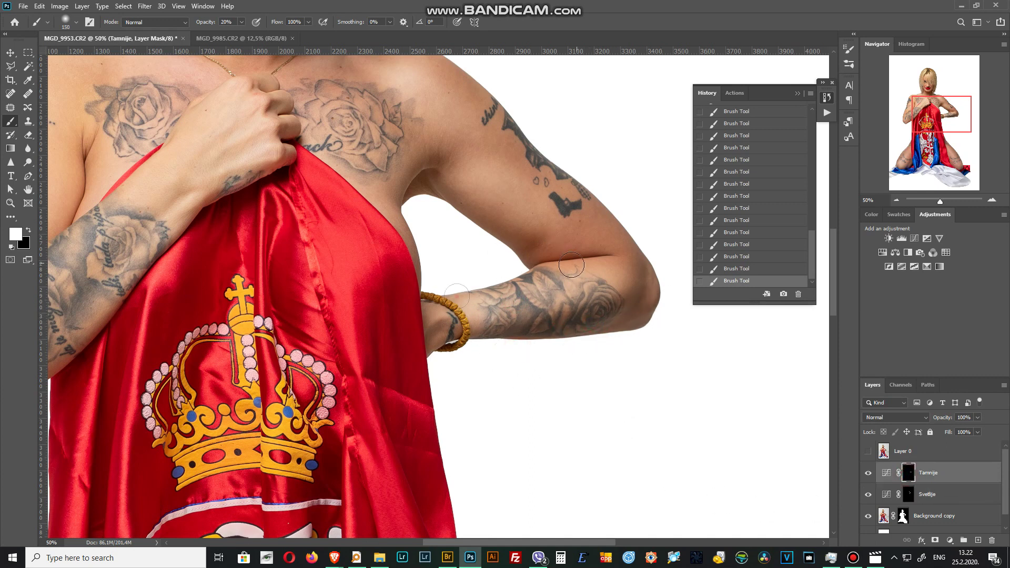
pyautogui.press('[')
pyautogui.click(659, 277)
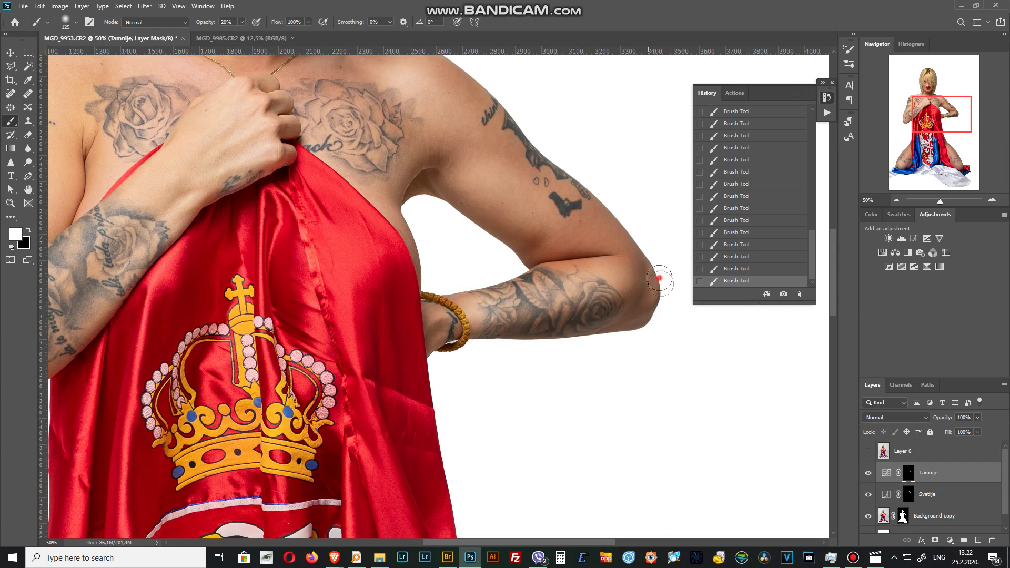
pyautogui.press(']')
pyautogui.press(']')
pyautogui.press(']')
pyautogui.click(572, 164)
pyautogui.click(540, 134)
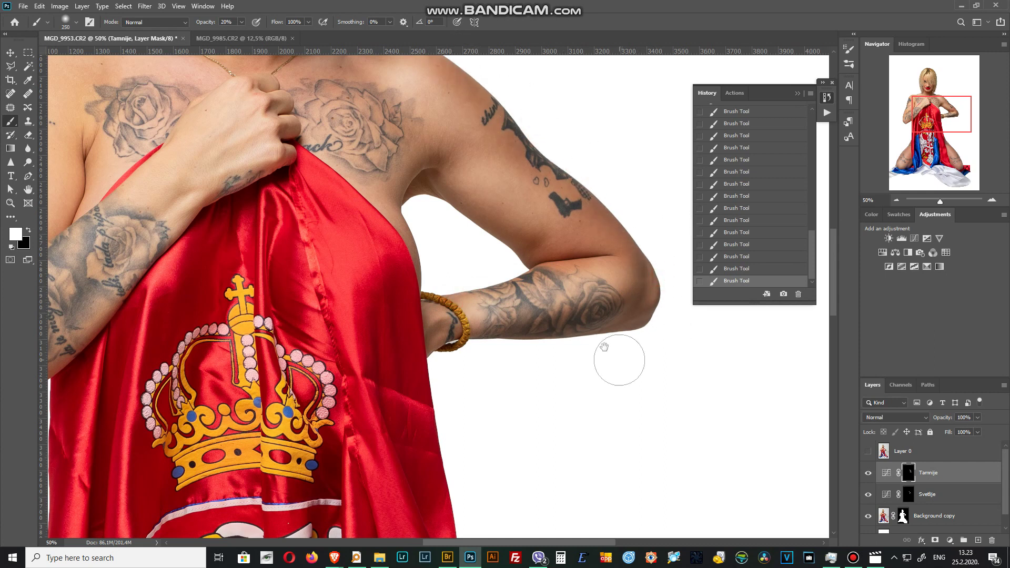
# Darken the inner elbow crease and the armpit shadow up toward the shoulder.
pyautogui.moveTo(604, 348); pyautogui.dragTo(626, 458)
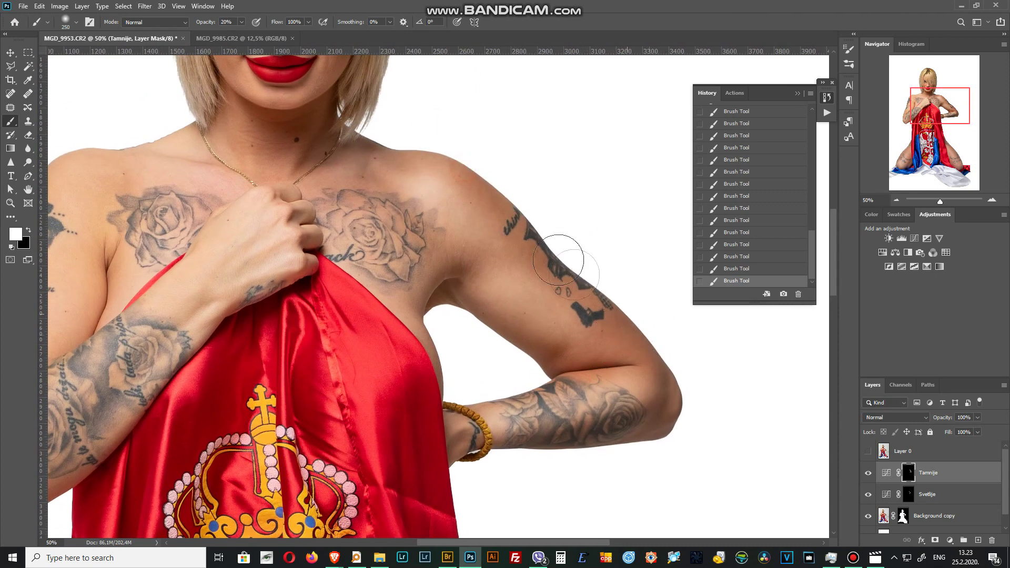
pyautogui.moveTo(524, 358); pyautogui.dragTo(556, 356)
pyautogui.press('[')
pyautogui.press('[')
pyautogui.click(477, 325)
pyautogui.moveTo(460, 297); pyautogui.dragTo(485, 338)
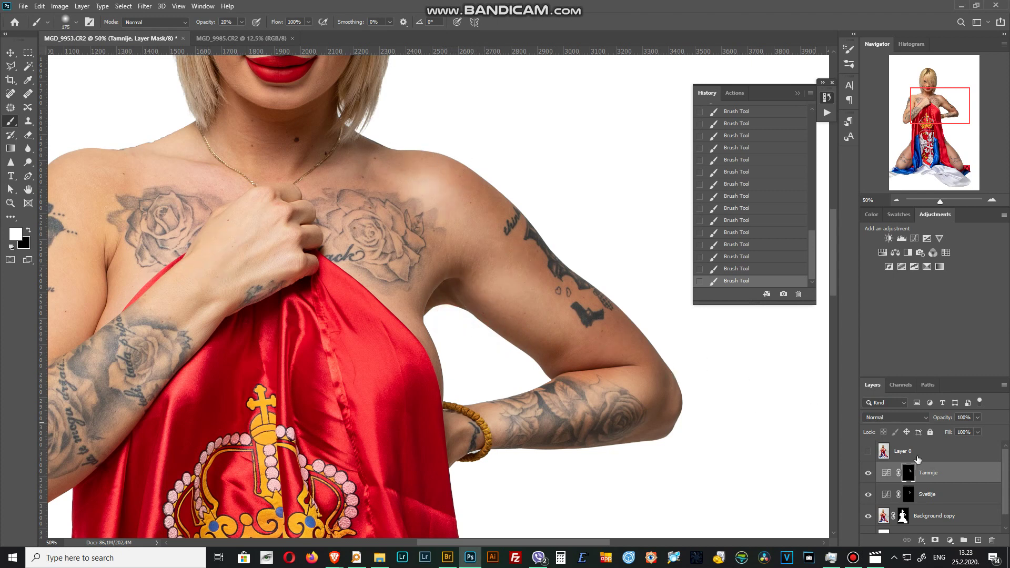
# Back on the Svetlije mask, lighten the top of the shoulder beside the rose tattoo.
pyautogui.click(908, 495)
pyautogui.hotkey('ctrl', 'alt', 'r')
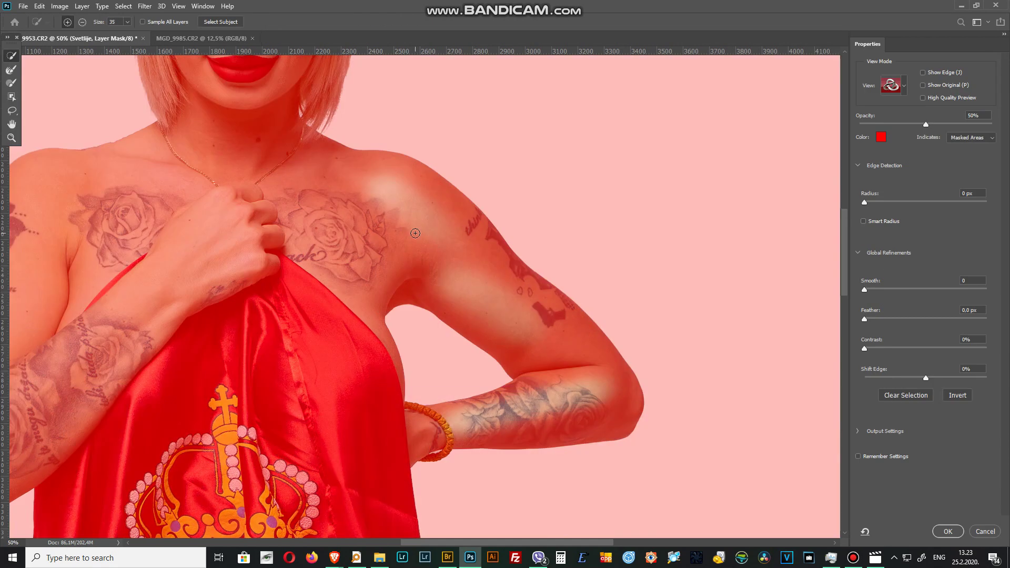
pyautogui.press('Escape')
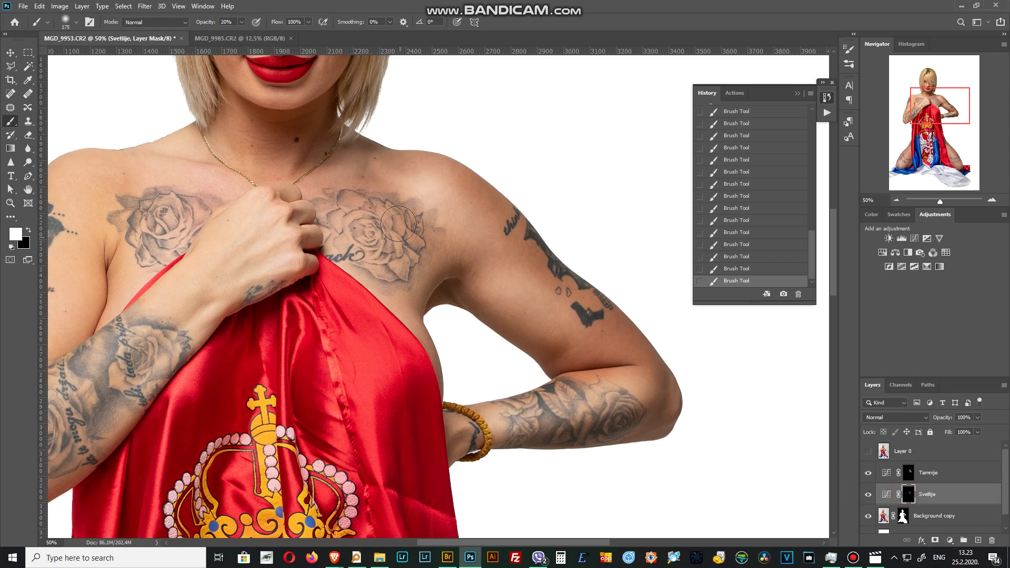
pyautogui.moveTo(448, 216); pyautogui.dragTo(476, 233)
pyautogui.click(426, 211)
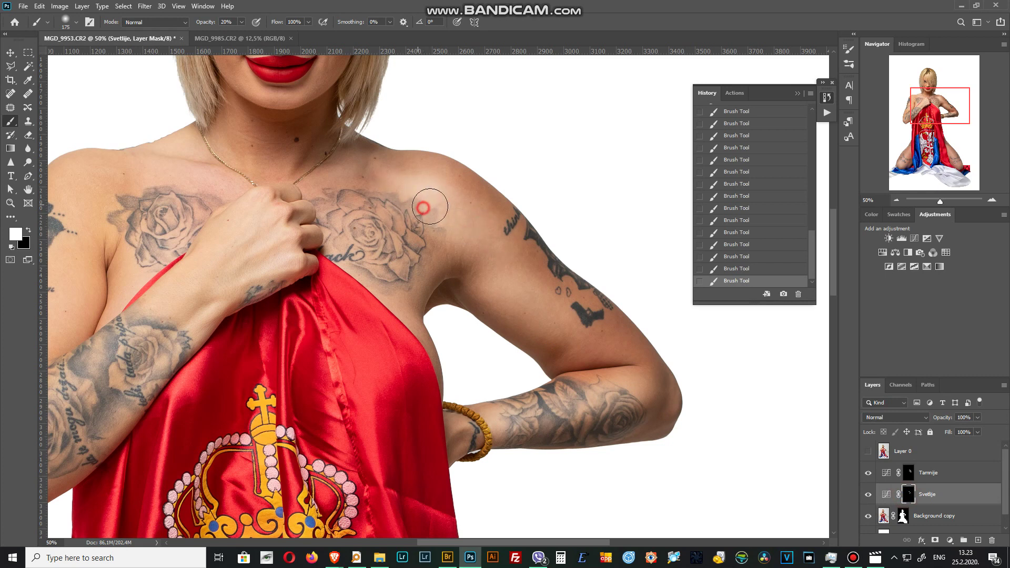
pyautogui.moveTo(350, 257)
pyautogui.mouseDown()
pyautogui.moveTo(503, 456)
pyautogui.moveTo(489, 470)
pyautogui.mouseUp()
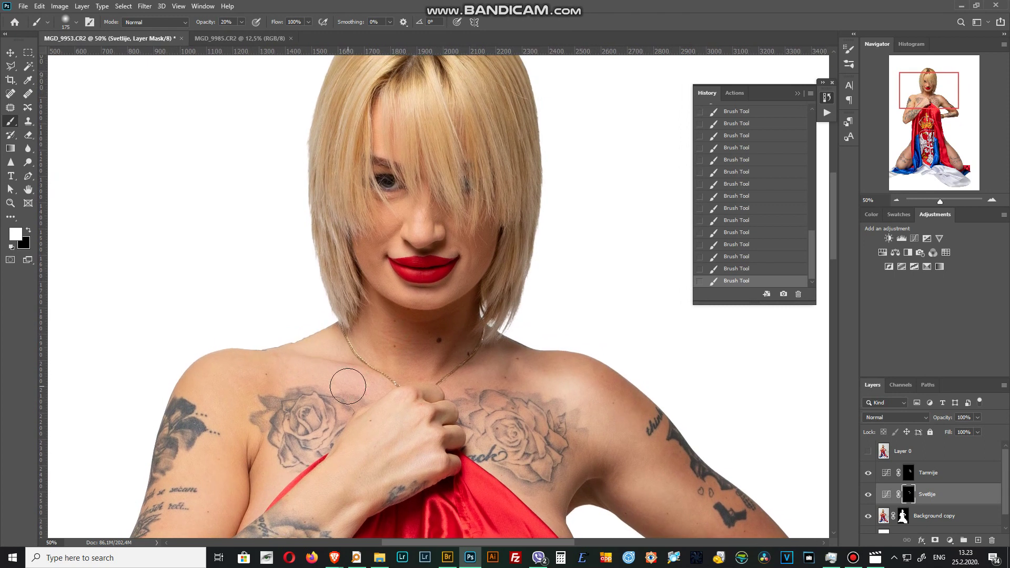
# Zoom to 66.67%, shrink the brush, and lighten the tip of the nose.
pyautogui.hotkey('ctrl', '+')
pyautogui.press('[')
pyautogui.press('[')
pyautogui.press('[')
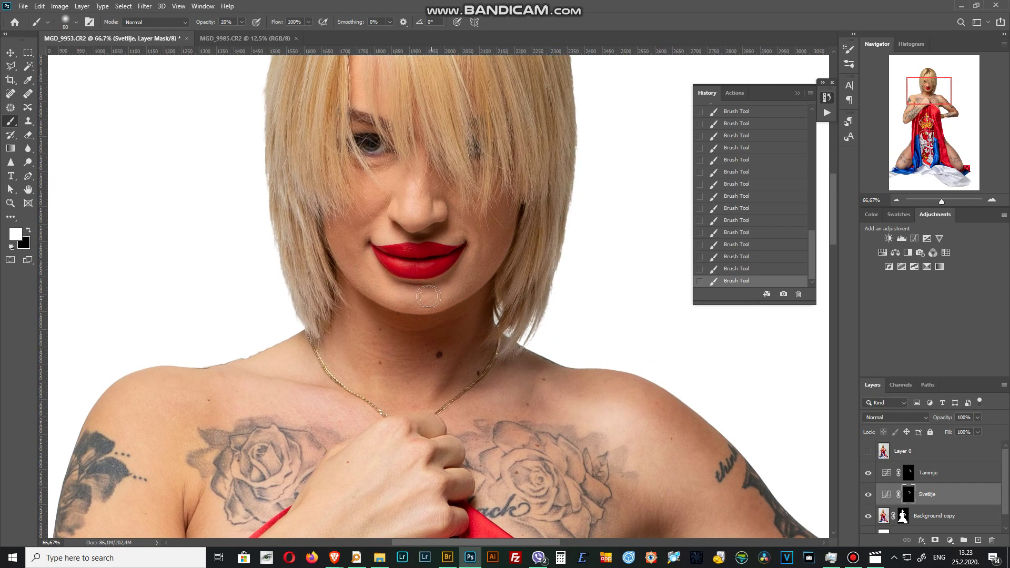
pyautogui.moveTo(419, 208); pyautogui.dragTo(419, 213)
pyautogui.press('[')
pyautogui.press('[')
pyautogui.press('[')
# Darken the cheek beside the nose on Tamnije, toggling Layer 0 to compare, then hide it.
pyautogui.click(906, 474)
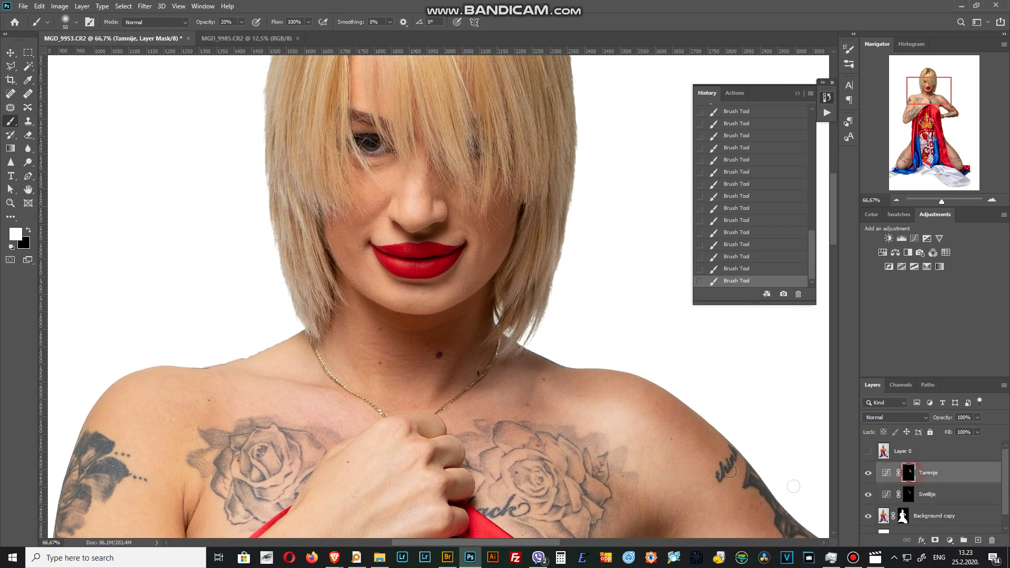
pyautogui.moveTo(389, 197); pyautogui.dragTo(358, 221)
pyautogui.click(867, 452)
pyautogui.click(867, 452)
pyautogui.click(867, 452)
pyautogui.click(867, 451)
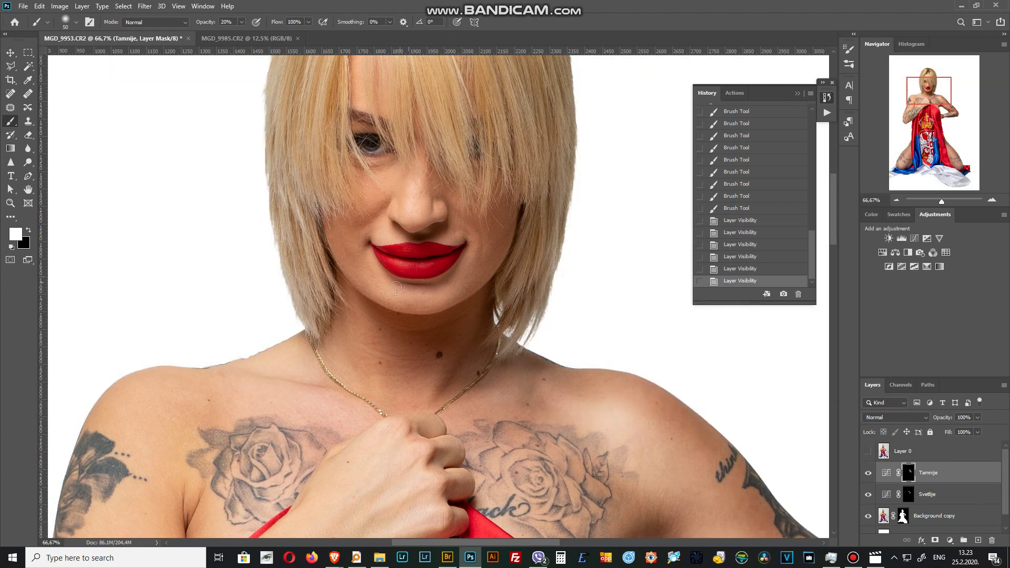
# Undo a chin darkening stroke, then lighten the chin, beside the lips, cheek and jaw on Svetlije.
pyautogui.moveTo(469, 264); pyautogui.dragTo(443, 301)
pyautogui.hotkey('ctrl', 'z')
pyautogui.click(928, 494)
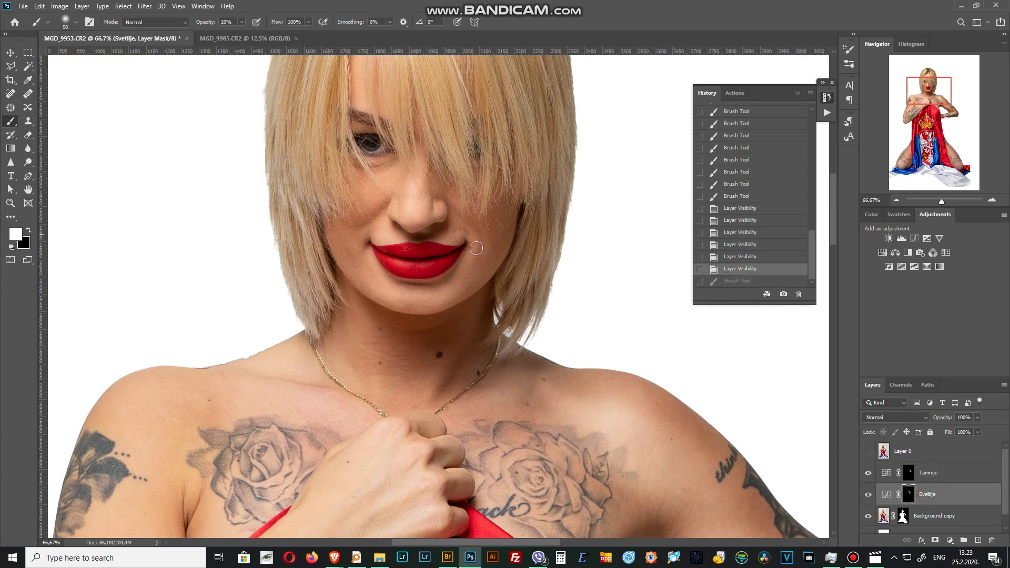
pyautogui.moveTo(460, 273); pyautogui.dragTo(470, 250)
pyautogui.moveTo(429, 286); pyautogui.dragTo(406, 278)
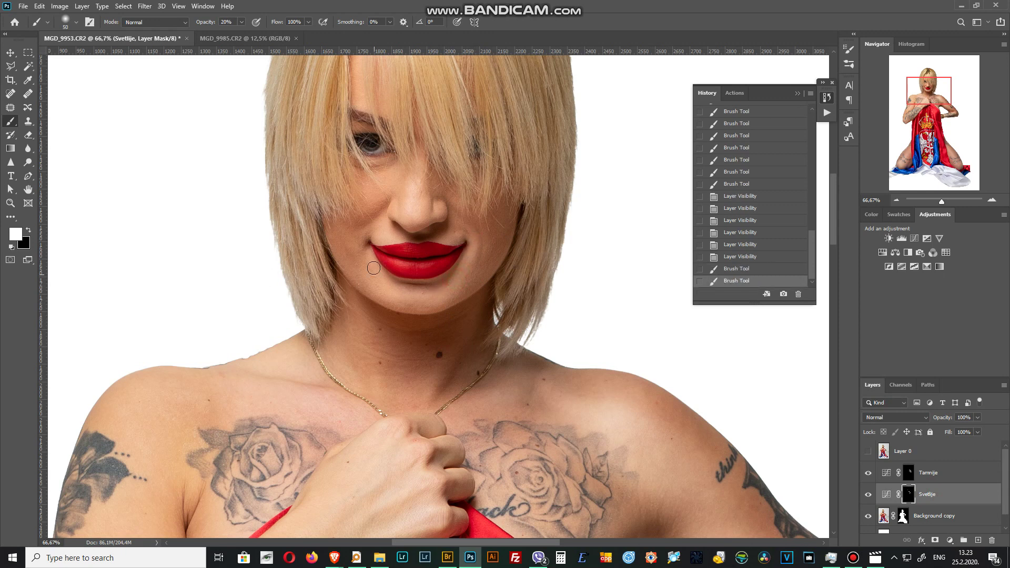
pyautogui.moveTo(365, 236); pyautogui.dragTo(371, 239)
pyautogui.moveTo(487, 265); pyautogui.dragTo(503, 265)
pyautogui.click(478, 243)
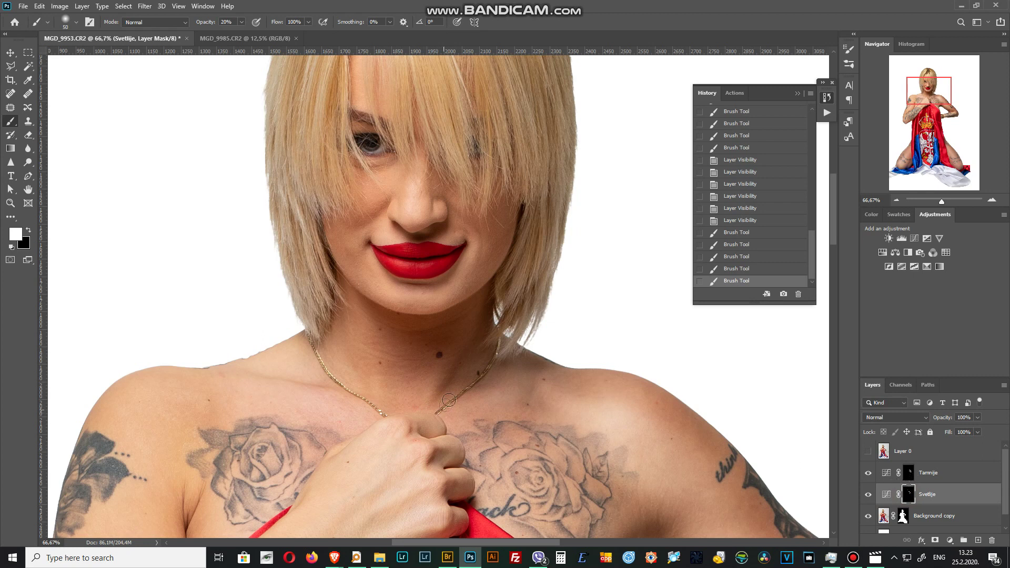
# Lighten the skin below the chin on the Svetlije mask.
pyautogui.click(908, 473)
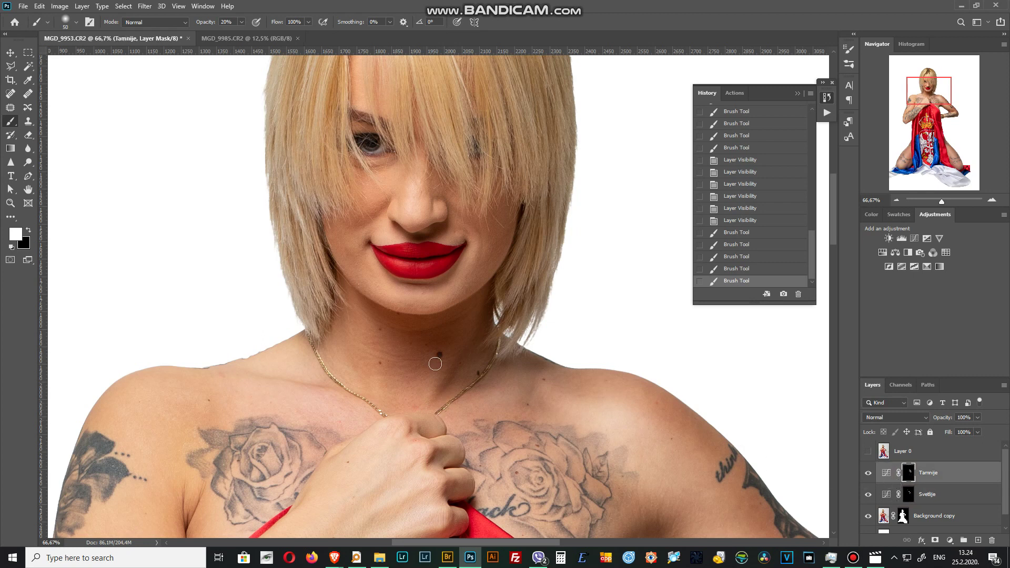
pyautogui.click(908, 495)
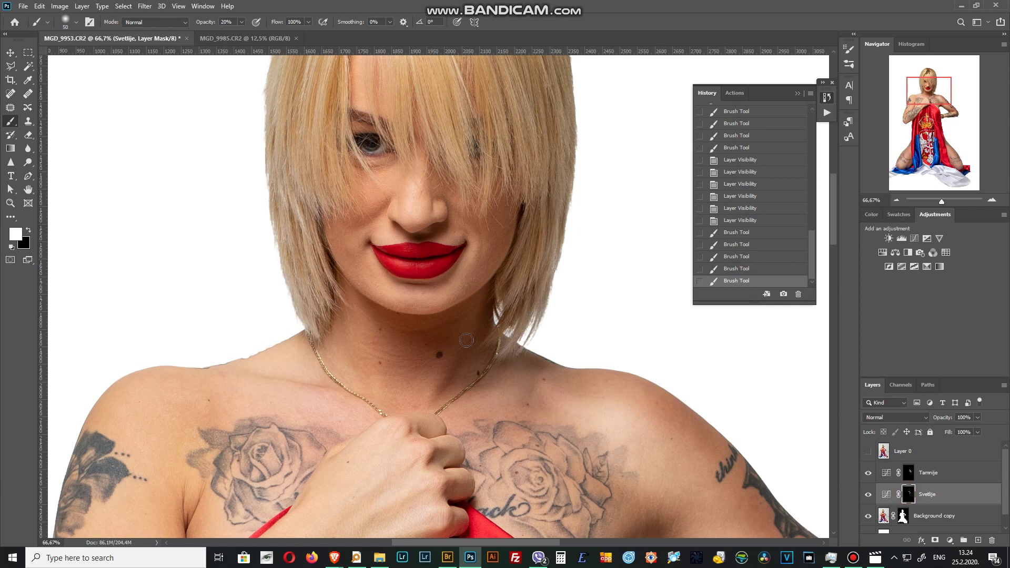
pyautogui.click(427, 376)
pyautogui.click(429, 375)
pyautogui.click(430, 373)
# Darken the neck with several dabs on Tamnije, then lighten one neck spot on Svetlije.
pyautogui.click(910, 479)
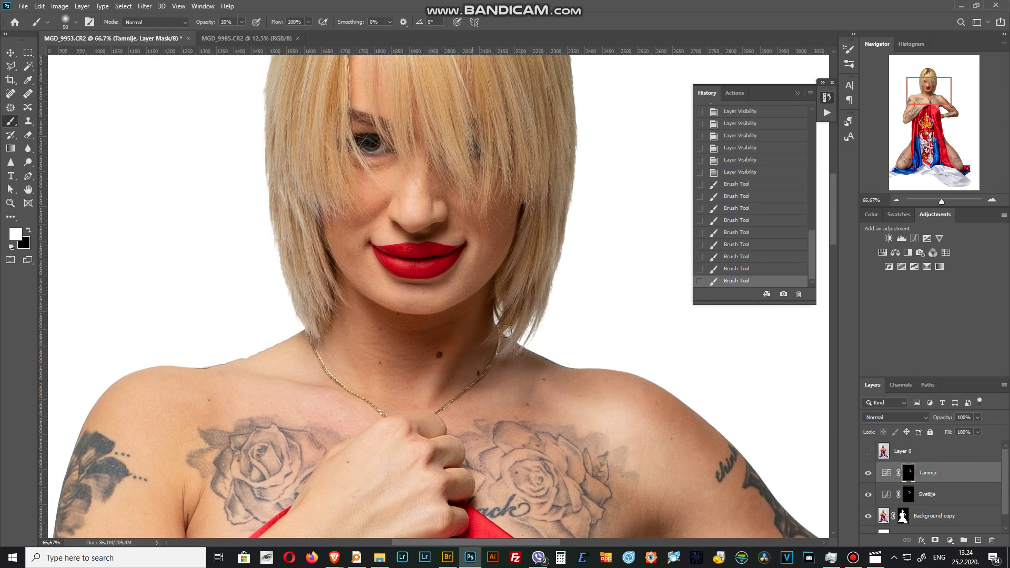
pyautogui.click(452, 362)
pyautogui.click(440, 392)
pyautogui.click(444, 390)
pyautogui.click(442, 415)
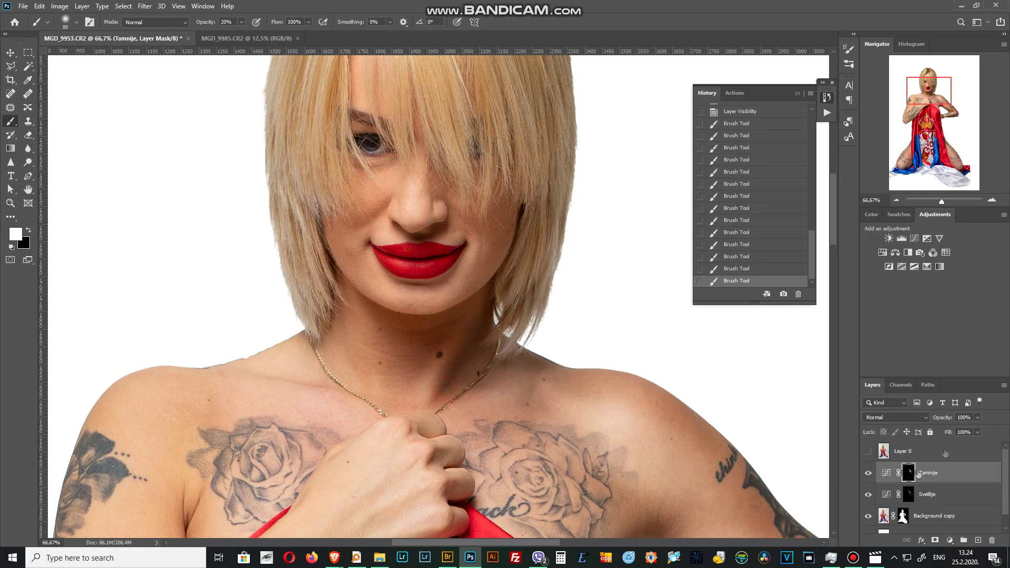
pyautogui.click(909, 495)
pyautogui.click(433, 373)
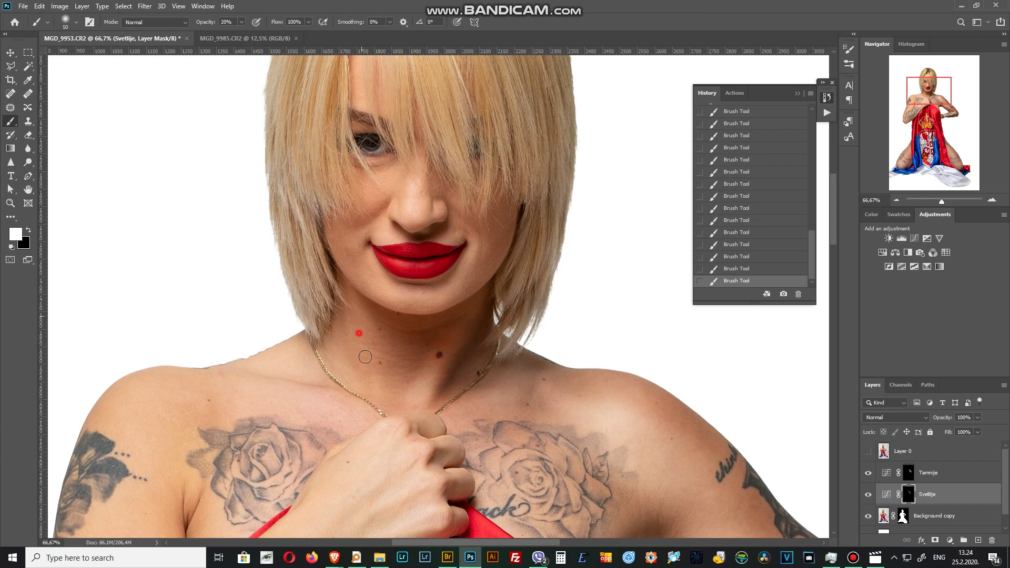
# Darken the neck toward the necklace, undo a shoulder stroke, and lighten the upper chest.
pyautogui.click(910, 474)
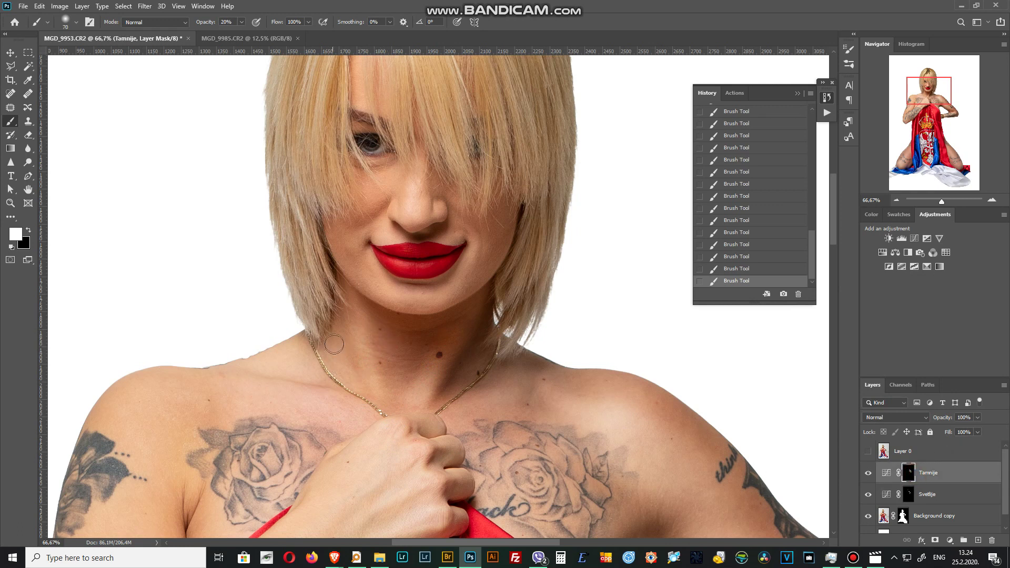
pyautogui.moveTo(337, 351); pyautogui.dragTo(356, 363)
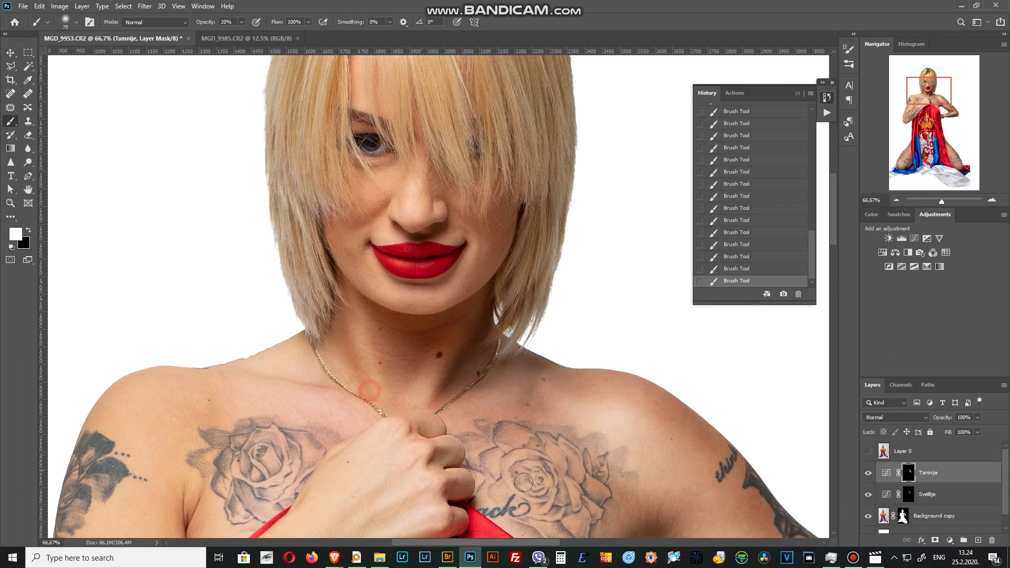
pyautogui.moveTo(550, 397); pyautogui.dragTo(597, 405)
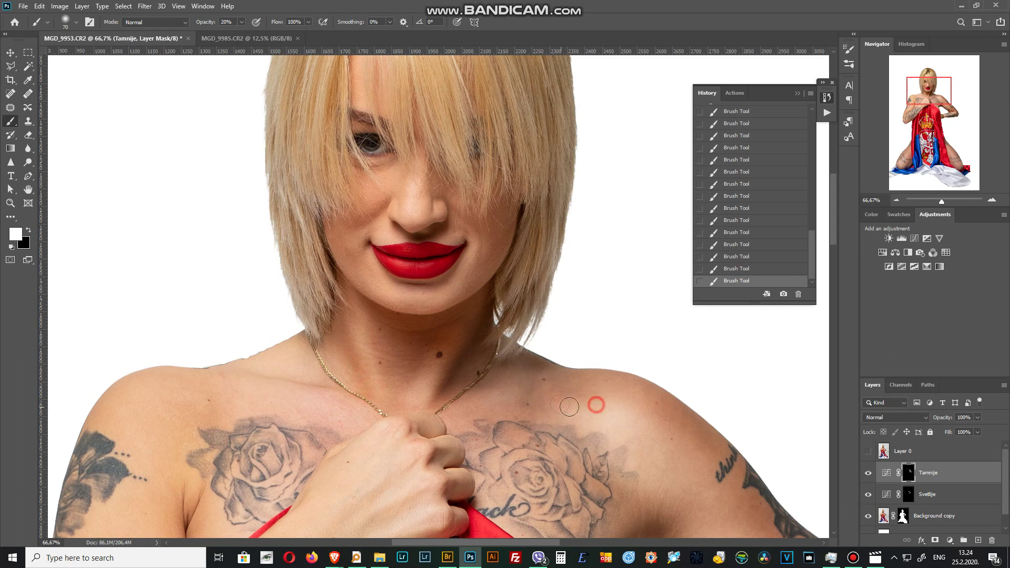
pyautogui.click(729, 269)
pyautogui.click(886, 473)
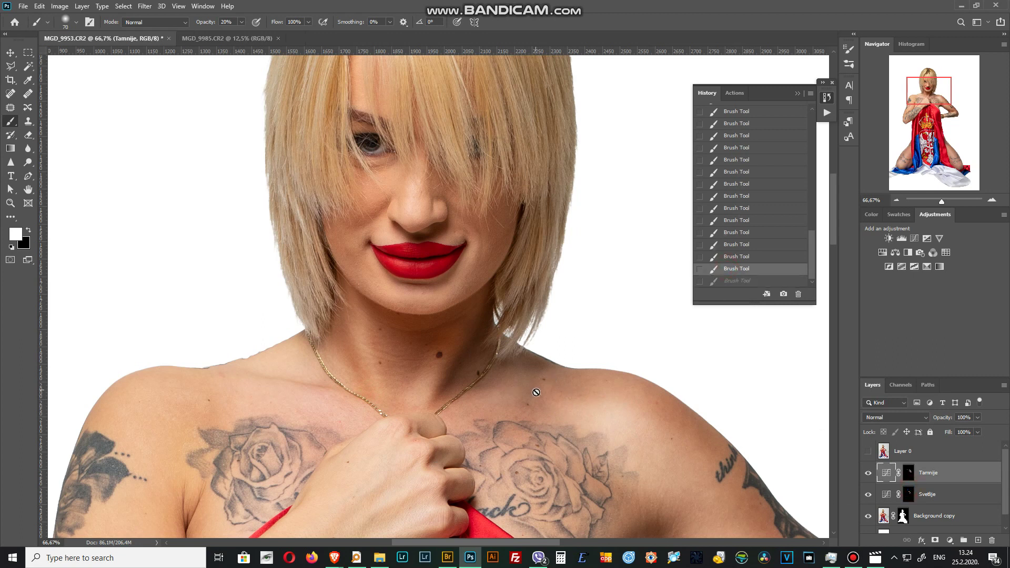
pyautogui.click(909, 495)
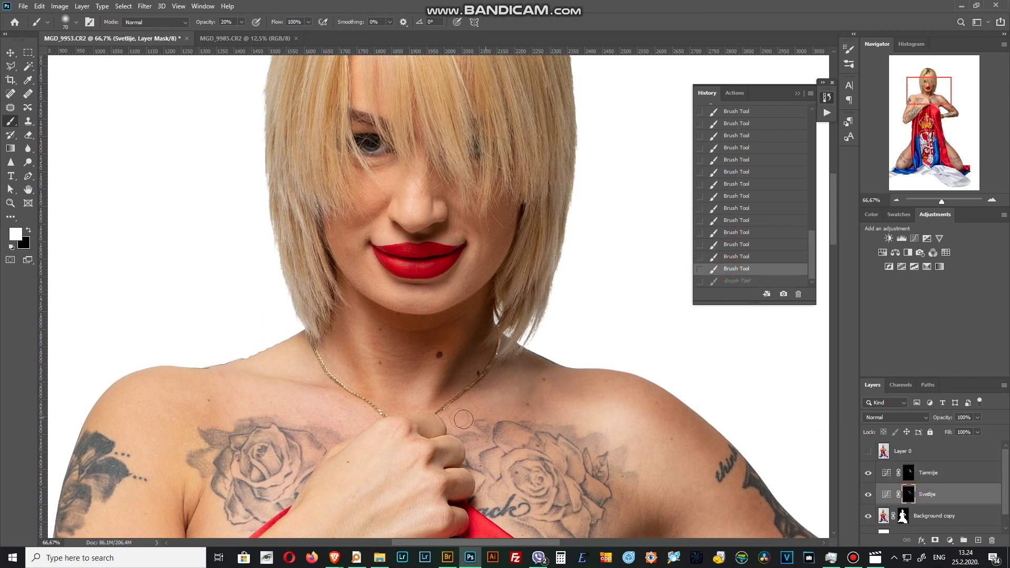
pyautogui.click(547, 395)
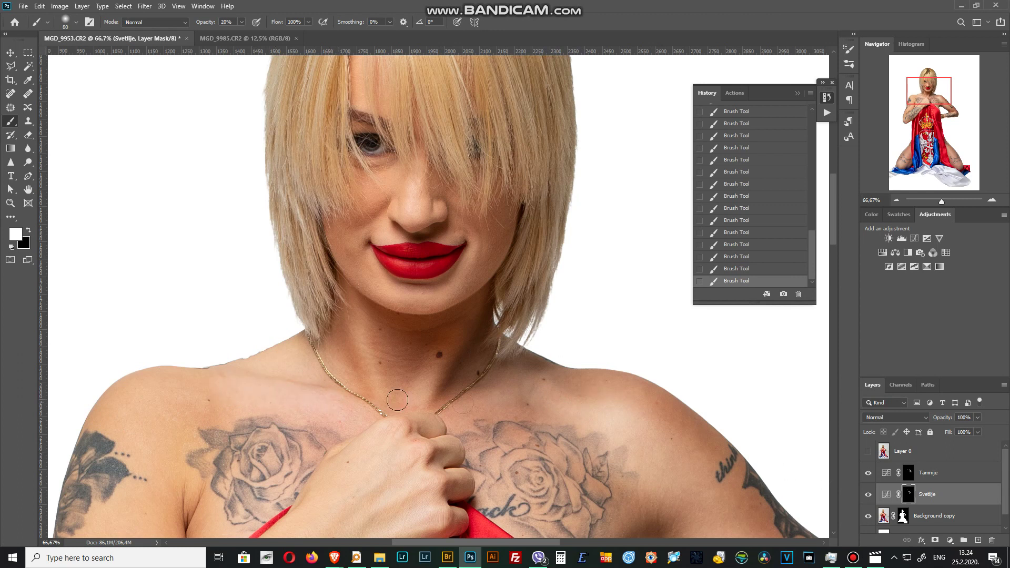
# Lighten the neck down to the collarbone, then darken the collarbone and side of the neck.
pyautogui.moveTo(285, 358); pyautogui.dragTo(297, 363)
pyautogui.click(909, 473)
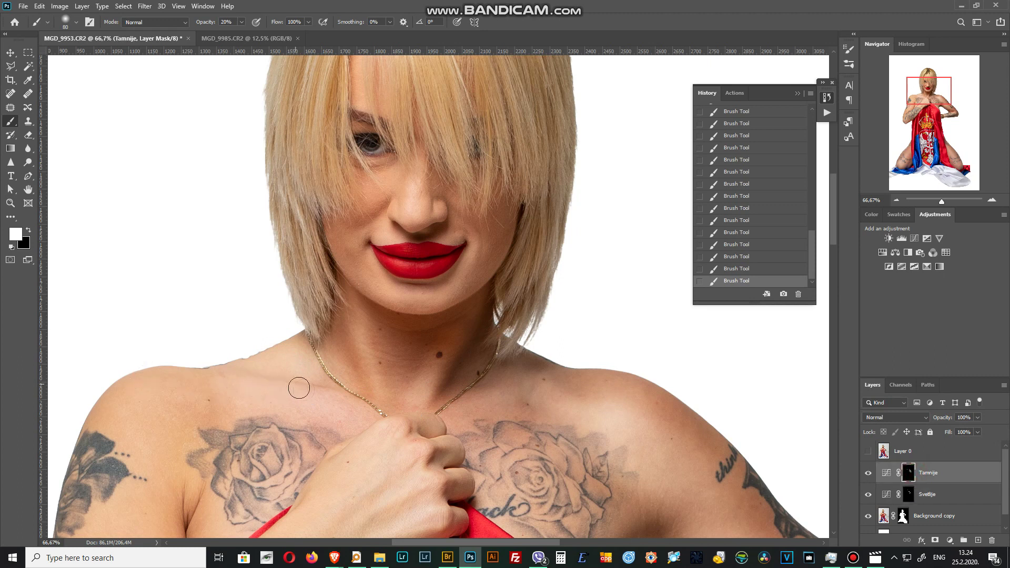
pyautogui.moveTo(248, 385)
pyautogui.mouseDown()
pyautogui.moveTo(305, 385)
pyautogui.moveTo(266, 384)
pyautogui.mouseUp()
pyautogui.press(']')
pyautogui.click(390, 375)
pyautogui.moveTo(415, 355); pyautogui.dragTo(421, 343)
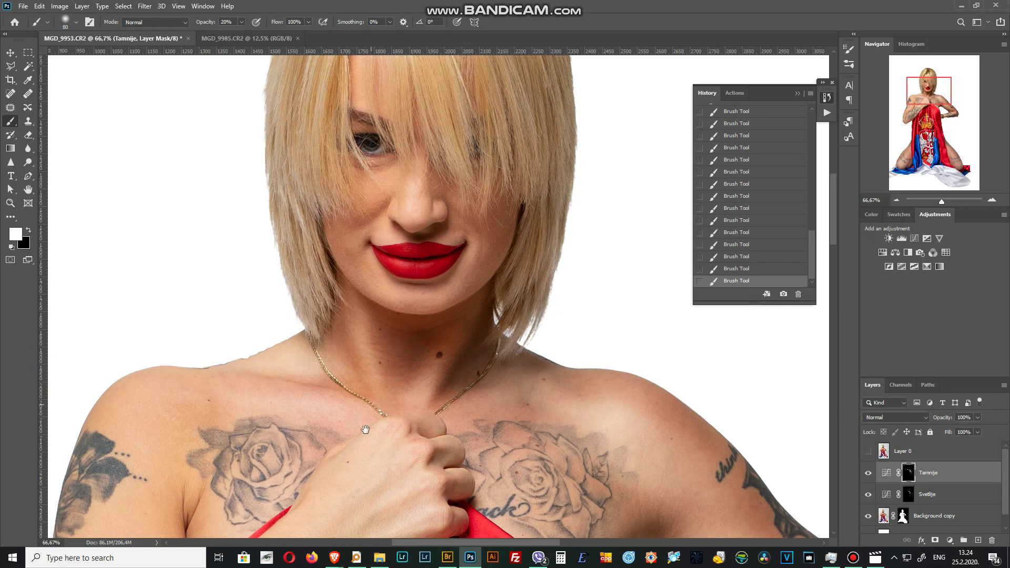
pyautogui.moveTo(366, 430); pyautogui.dragTo(407, 224)
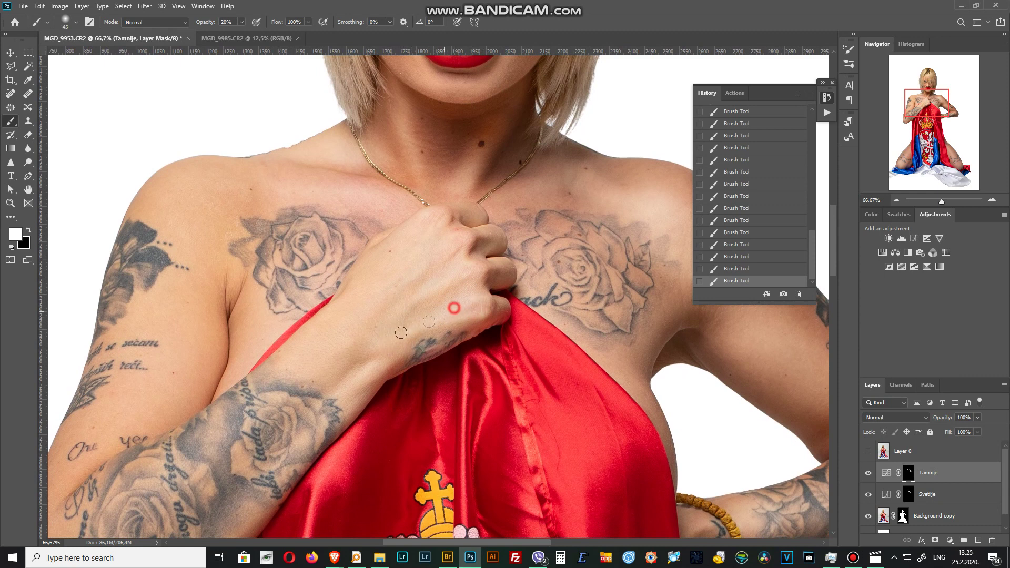
# Undo the last two strokes, then lighten a spot on the hand and the knuckles.
pyautogui.click(741, 257)
pyautogui.click(909, 496)
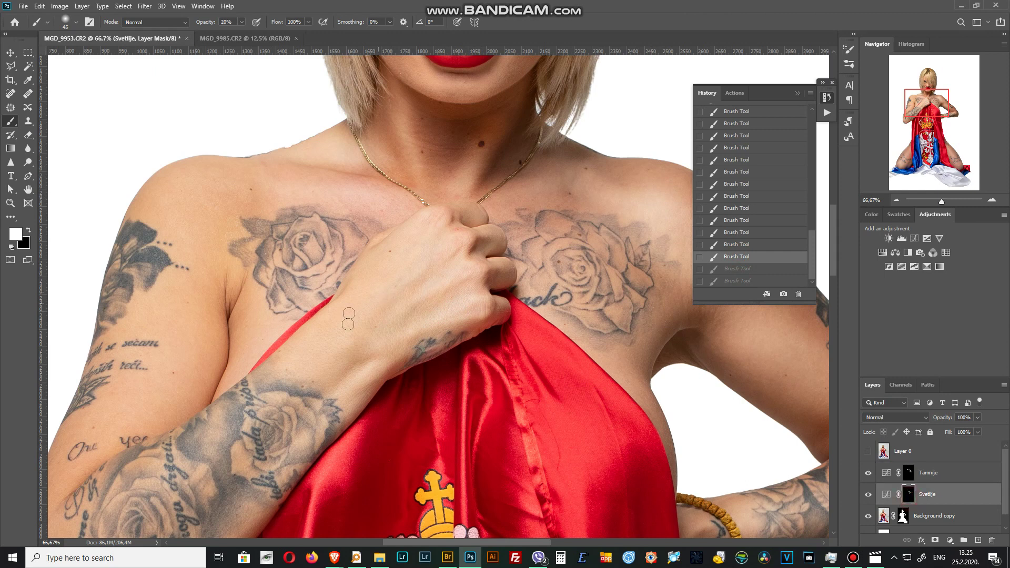
pyautogui.click(472, 301)
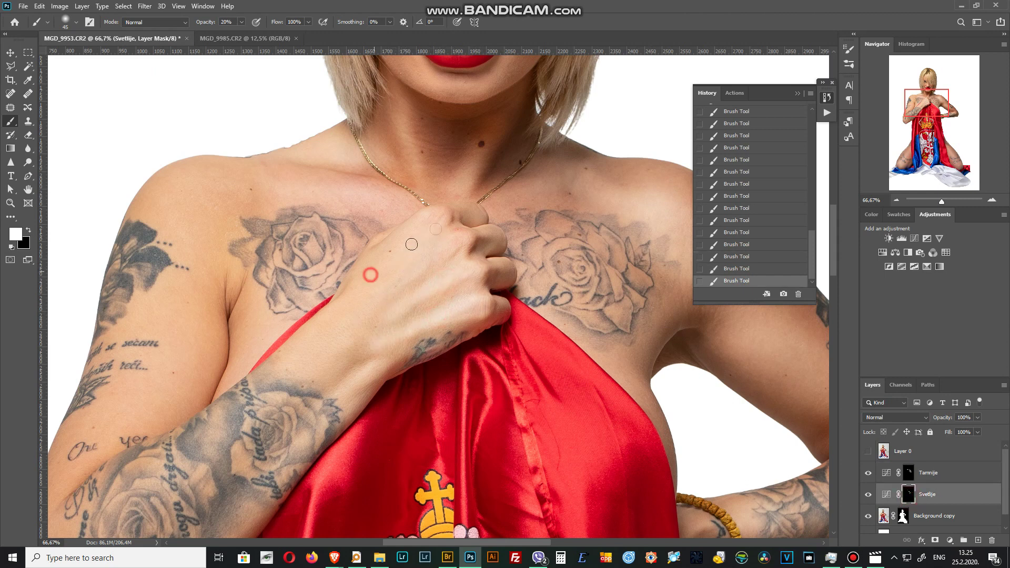
pyautogui.moveTo(427, 258); pyautogui.dragTo(450, 243)
# On the Tamnije mask, darken the wrist and the back of the hand.
pyautogui.doubleClick(908, 475)
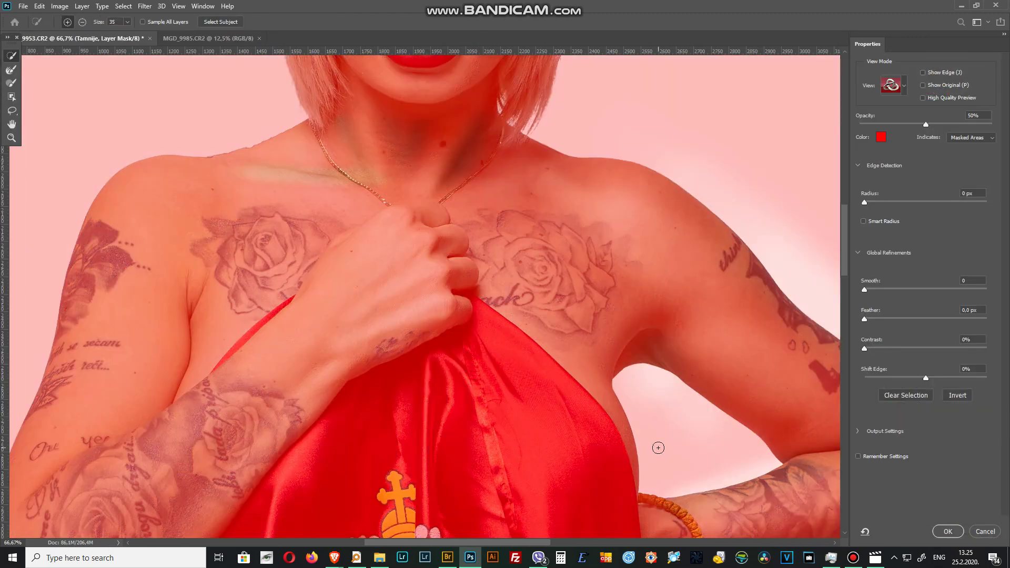
pyautogui.press('Escape')
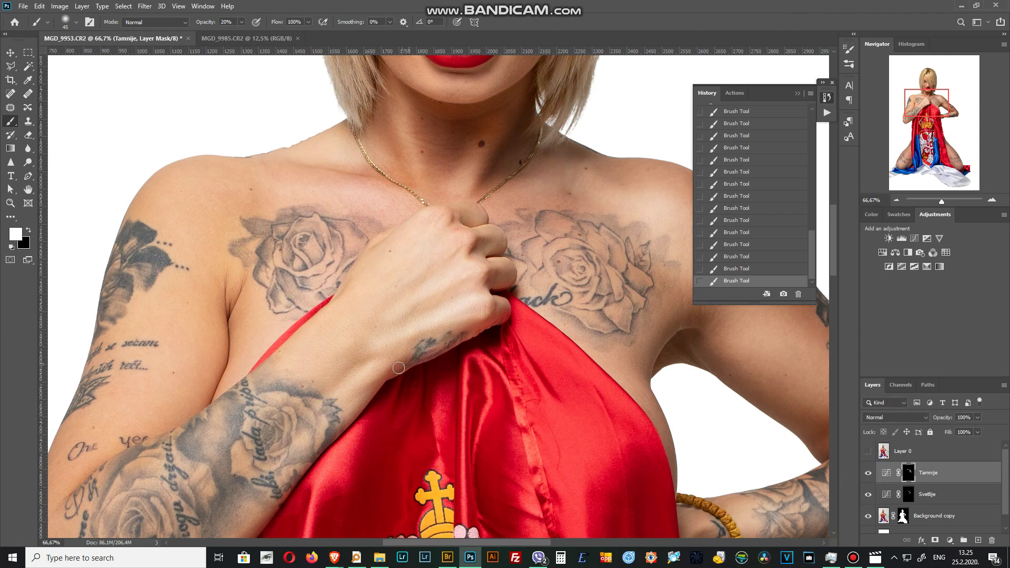
pyautogui.moveTo(435, 335); pyautogui.dragTo(393, 351)
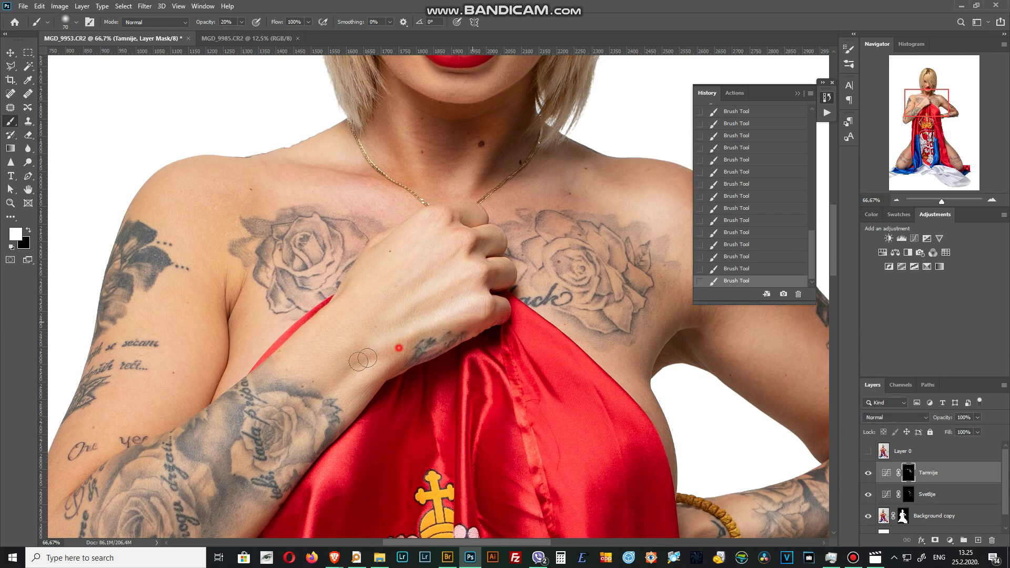
pyautogui.click(421, 300)
pyautogui.click(395, 318)
pyautogui.click(434, 299)
pyautogui.click(392, 290)
pyautogui.click(426, 275)
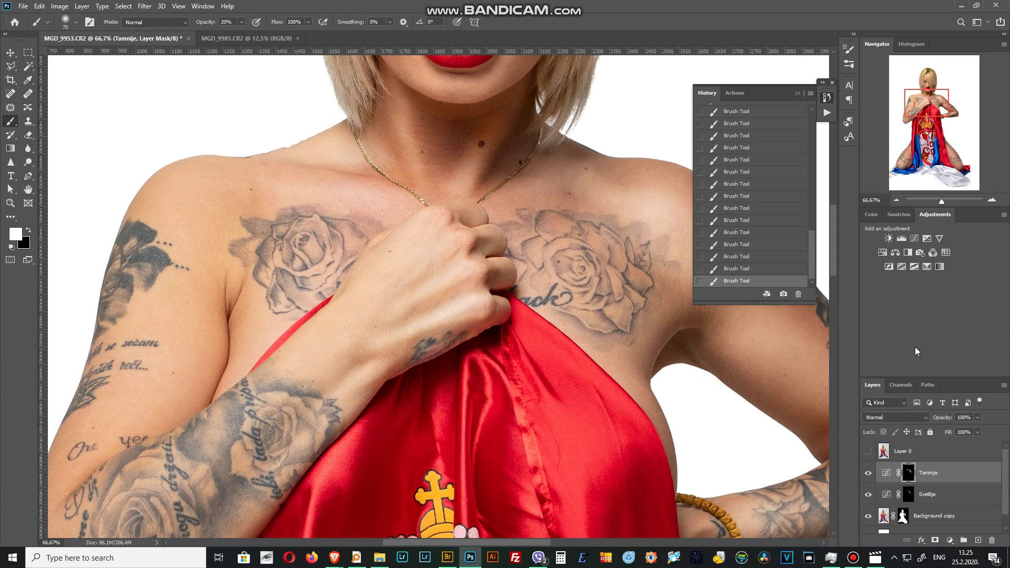
# Toggle Layer 0 to compare the shading, leaving it hidden over the white background.
pyautogui.click(867, 452)
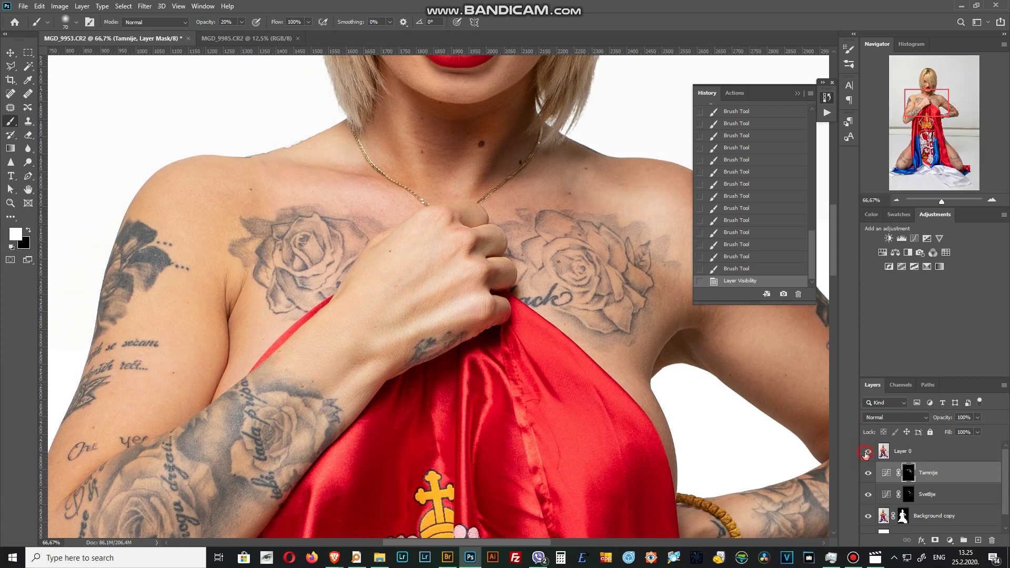
pyautogui.click(866, 453)
pyautogui.click(864, 455)
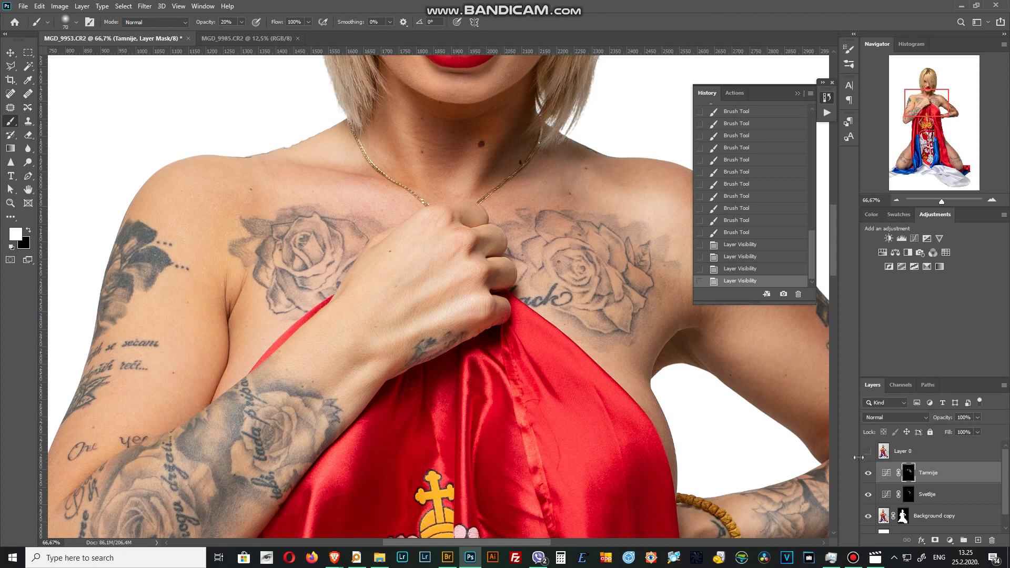
pyautogui.moveTo(583, 405); pyautogui.dragTo(524, 213)
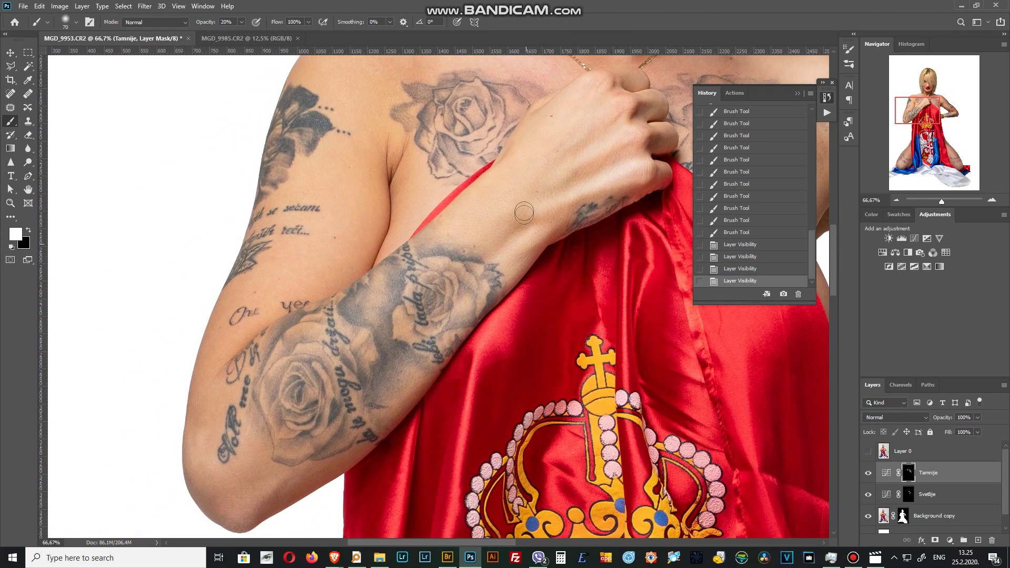
# Darken the red wrist spot, wrist crease, inner elbow and outer arm edge on the Tamnije mask.
pyautogui.click(500, 238)
pyautogui.click(501, 239)
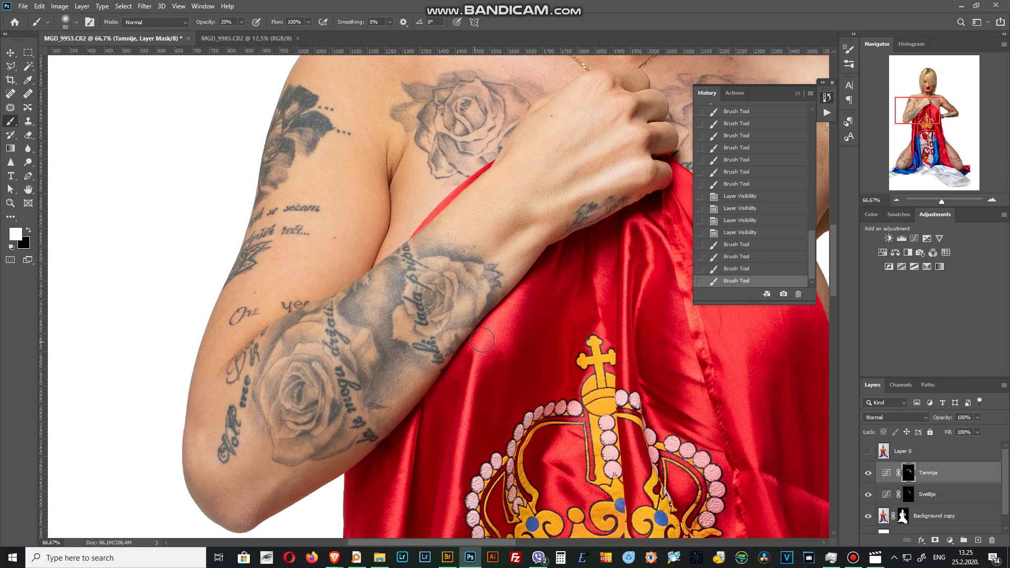
pyautogui.click(558, 244)
pyautogui.press(']')
pyautogui.press(']')
pyautogui.press(']')
pyautogui.click(421, 394)
pyautogui.moveTo(421, 395); pyautogui.dragTo(305, 500)
pyautogui.moveTo(369, 448); pyautogui.dragTo(288, 505)
pyautogui.press('[')
pyautogui.press('[')
pyautogui.moveTo(237, 523); pyautogui.dragTo(191, 466)
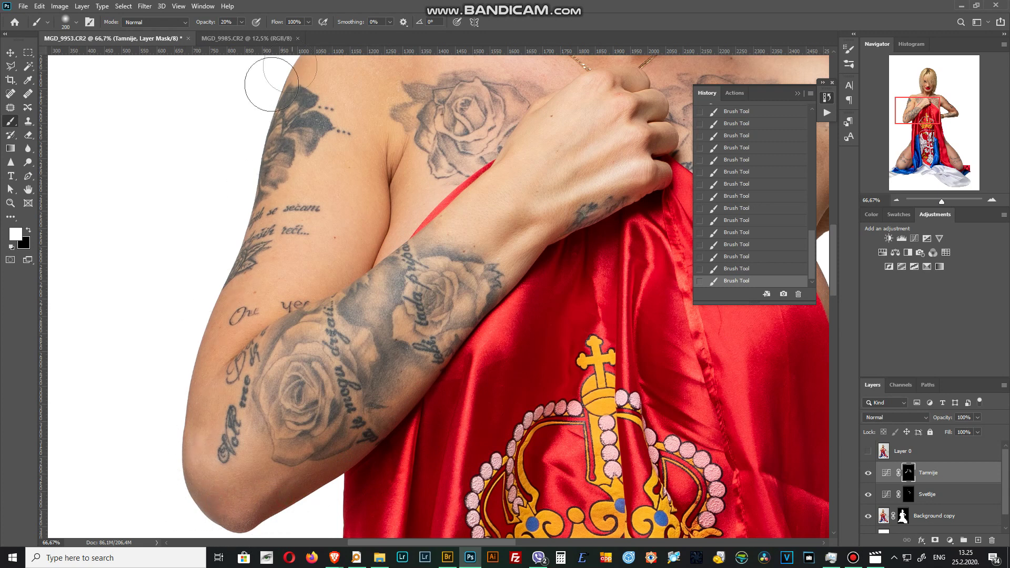
# Try darkening the armpit crease, then undo that stroke.
pyautogui.scroll(5, 251, 187)
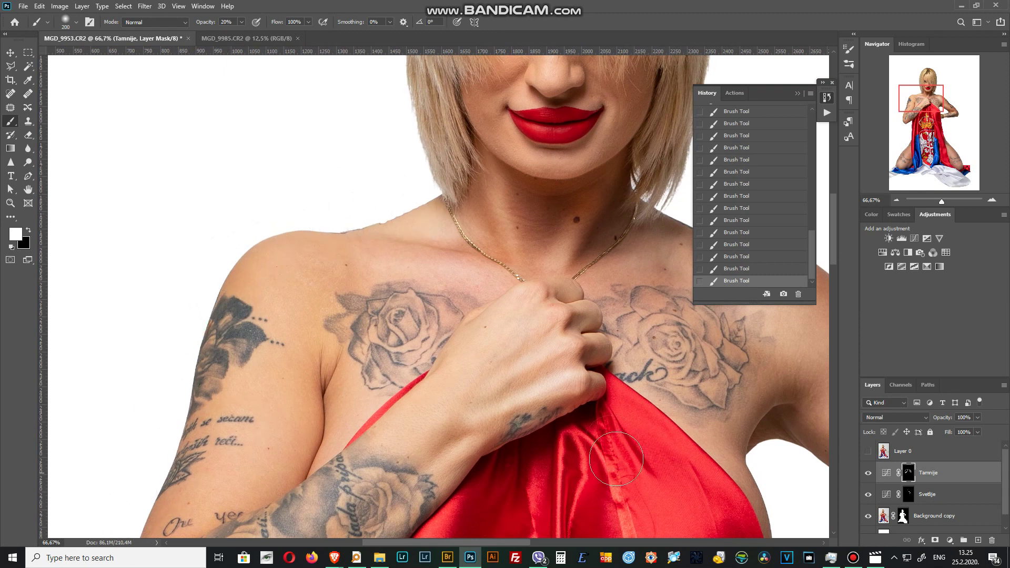
pyautogui.scroll(-3, 205, 316)
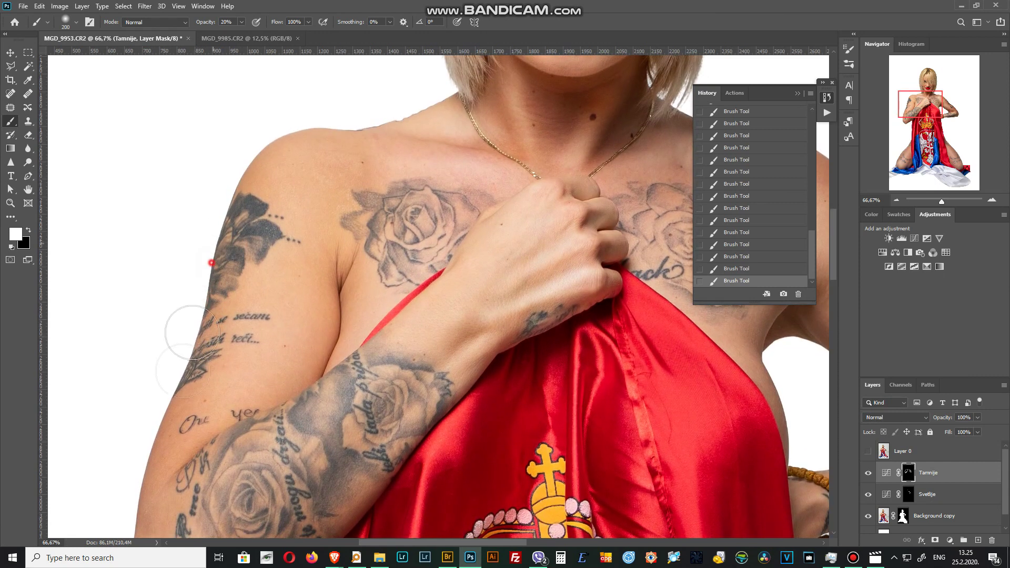
pyautogui.moveTo(348, 263); pyautogui.dragTo(336, 320)
pyautogui.hotkey('ctrl', 'z')
# On the Svetlije mask, lighten the haze above the chest rose, the wrist and forearm tattoo.
pyautogui.click(908, 495)
pyautogui.moveTo(399, 197); pyautogui.dragTo(395, 176)
pyautogui.click(422, 356)
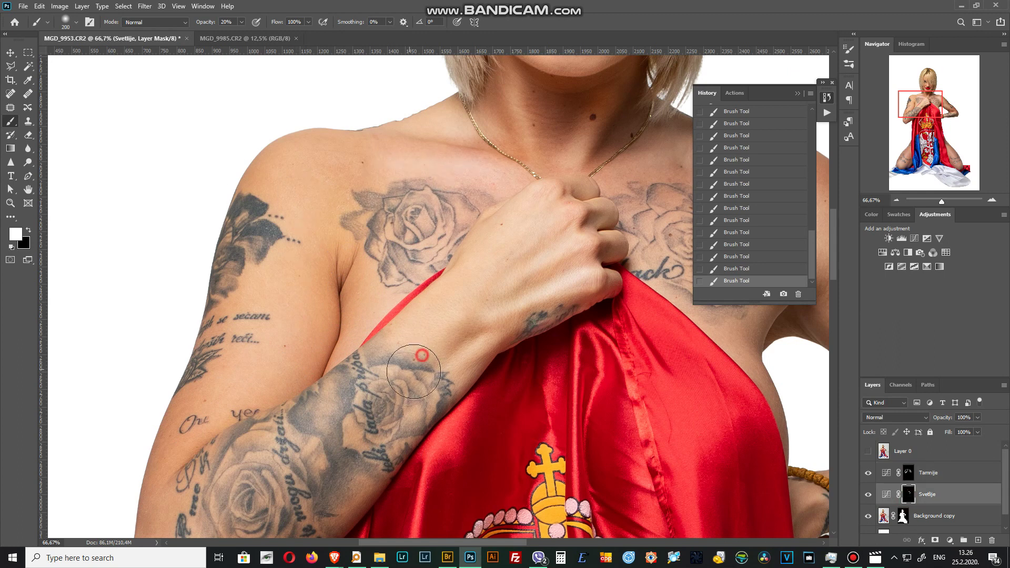
pyautogui.press('[')
pyautogui.press('[')
pyautogui.press('[')
pyautogui.click(464, 295)
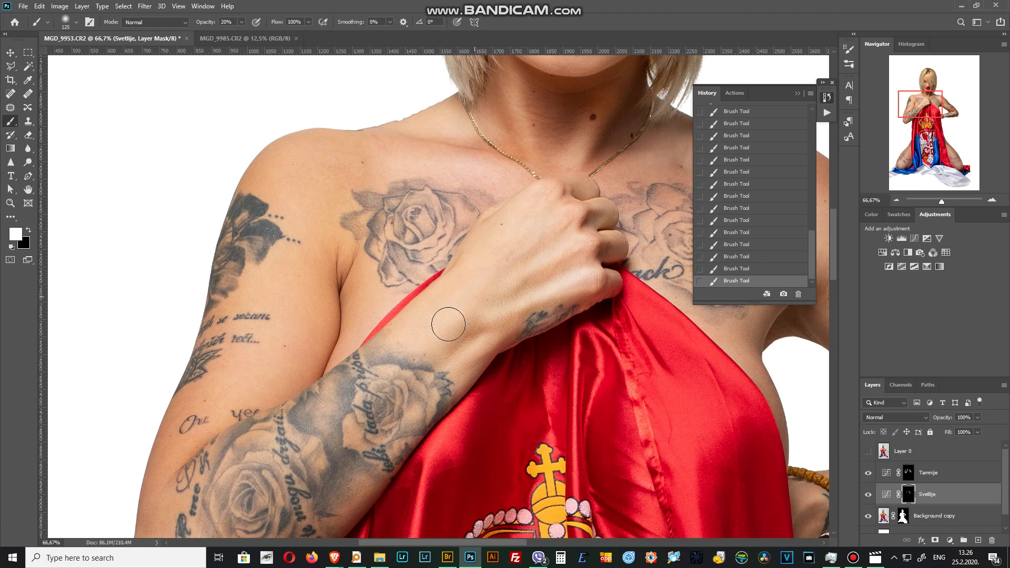
pyautogui.click(277, 494)
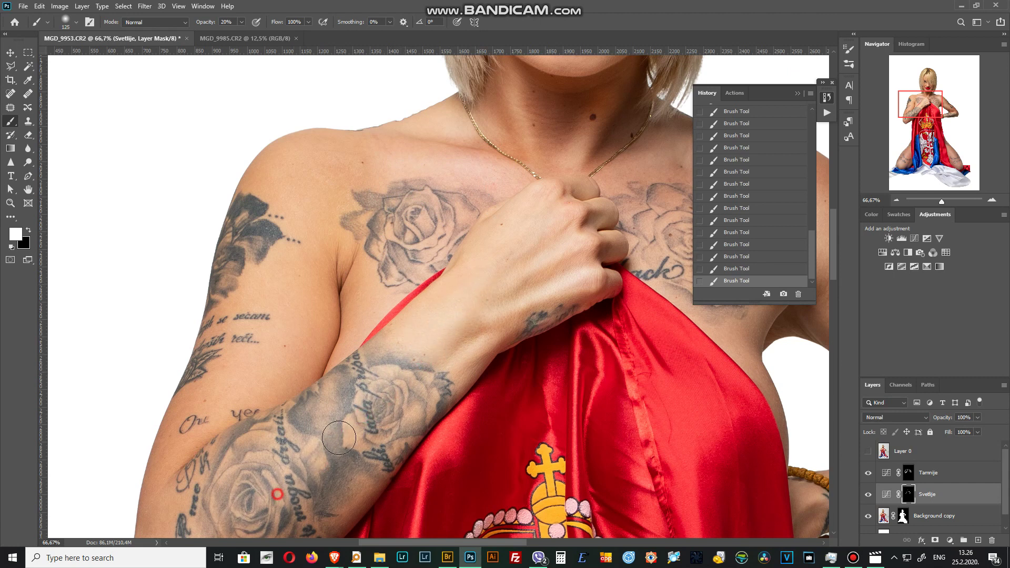
# Lighten the upper arm and shoulder skin with a smaller brush.
pyautogui.click(275, 329)
pyautogui.press('[')
pyautogui.click(259, 349)
pyautogui.click(268, 345)
pyautogui.click(268, 373)
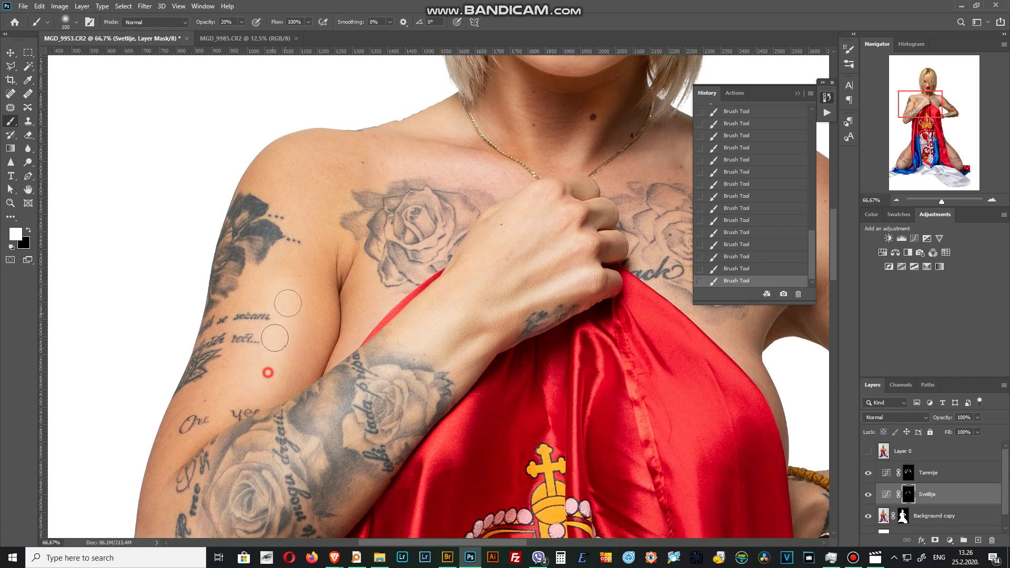
pyautogui.click(284, 171)
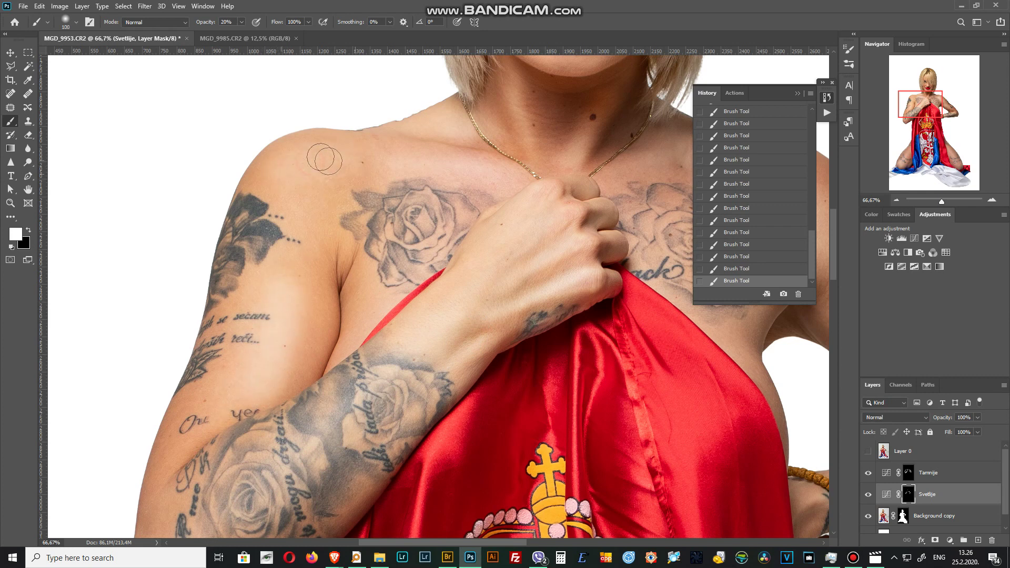
pyautogui.click(284, 343)
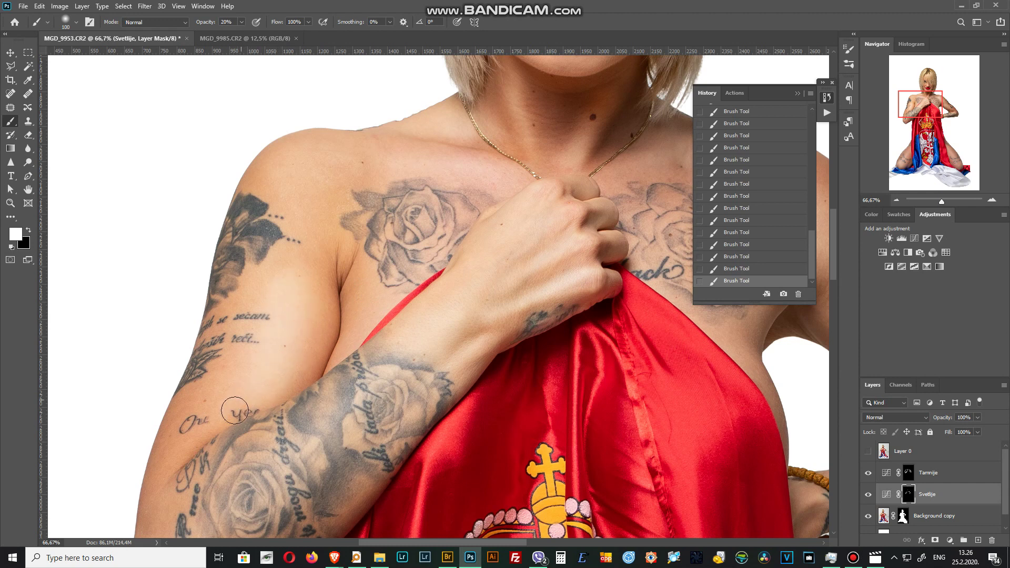
# Lighten remaining spots on the arm, then pan over the shoulder, chest, flag and crown.
pyautogui.click(293, 273)
pyautogui.click(293, 269)
pyautogui.moveTo(284, 432); pyautogui.dragTo(304, 263)
pyautogui.click(286, 306)
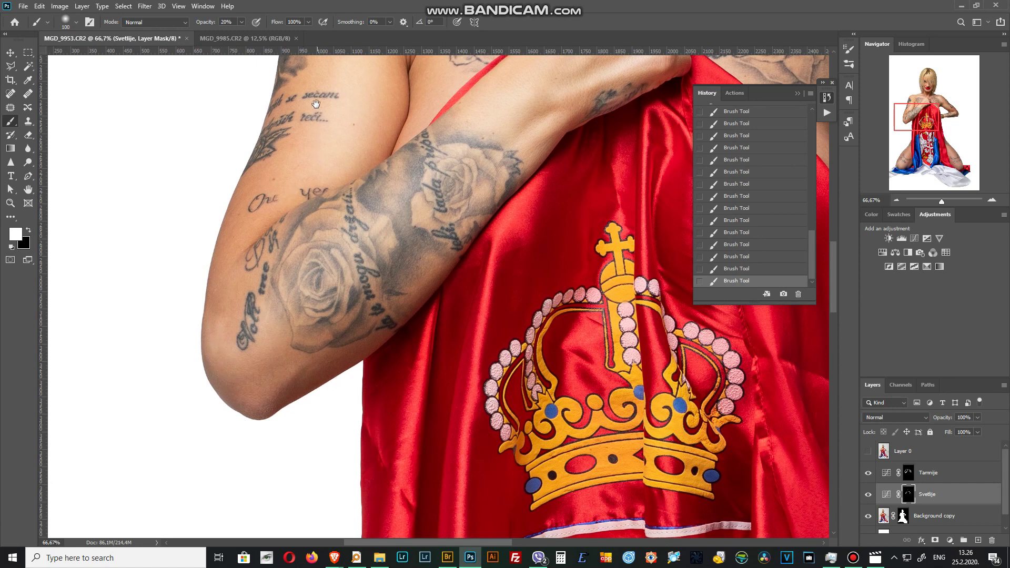
pyautogui.moveTo(315, 103); pyautogui.dragTo(237, 468)
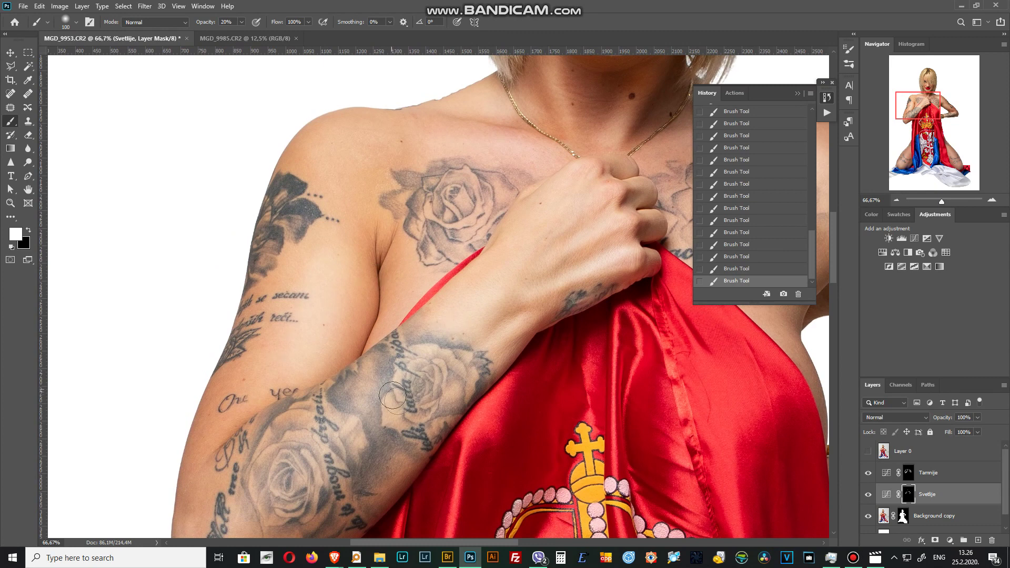
pyautogui.moveTo(403, 448); pyautogui.dragTo(290, 296)
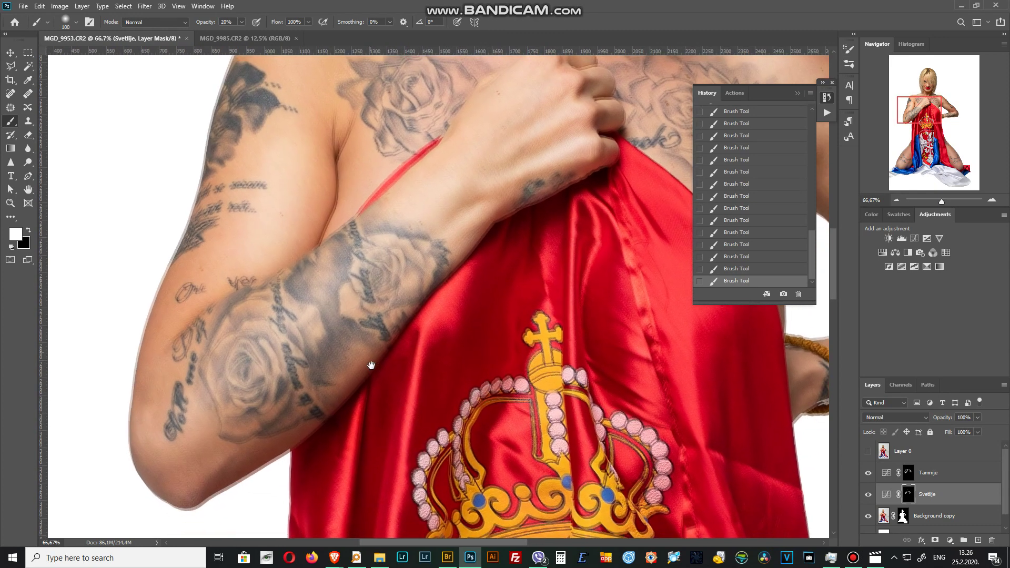
pyautogui.scroll(-10, 416, 249)
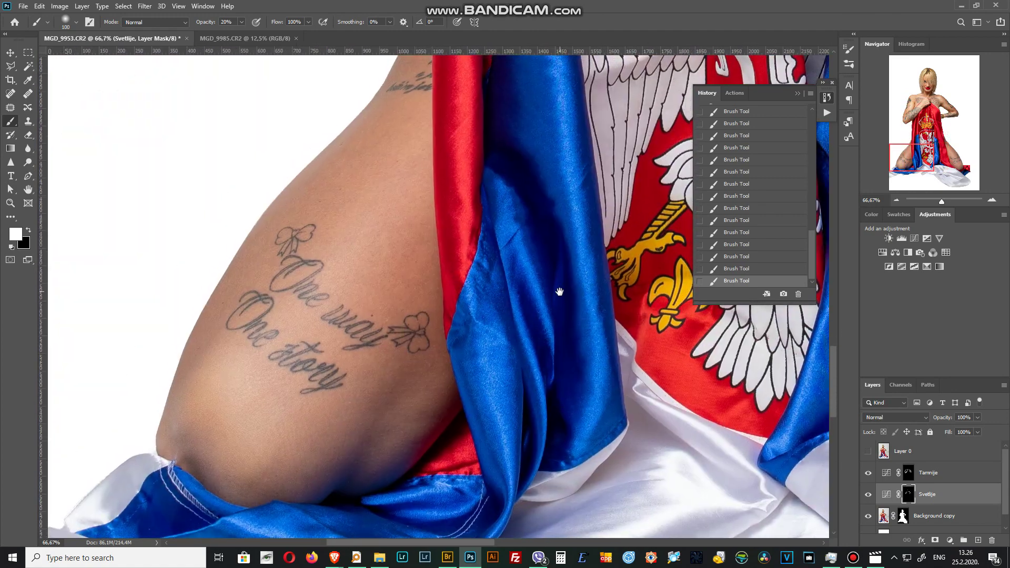
# Darken the crease along the hip on the Tamnije mask with a resized brush.
pyautogui.scroll(-3, 558, 293)
pyautogui.scroll(-3, 559, 292)
pyautogui.scroll(4, 514, 342)
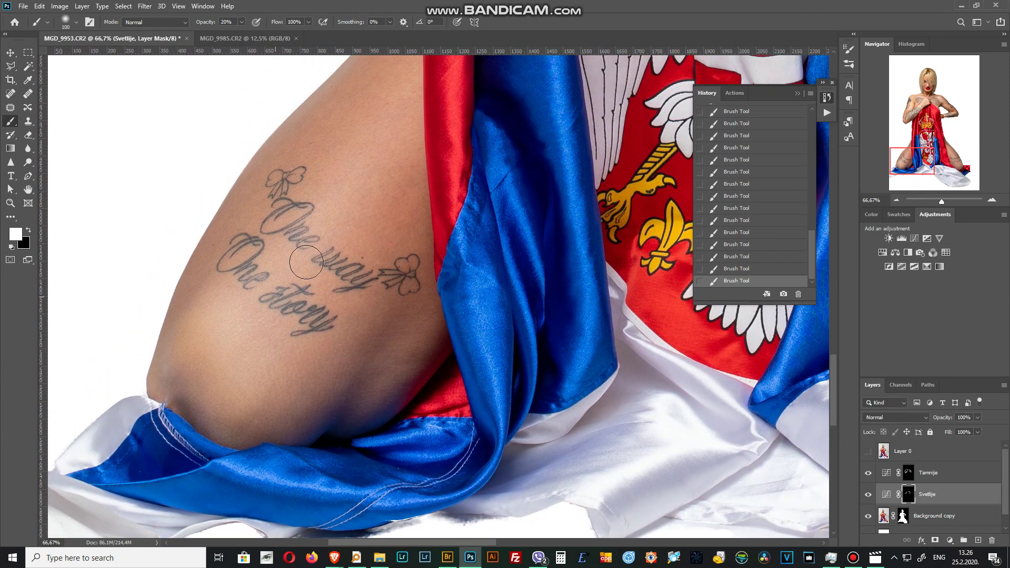
pyautogui.press(']')
pyautogui.press(']')
pyautogui.press(']')
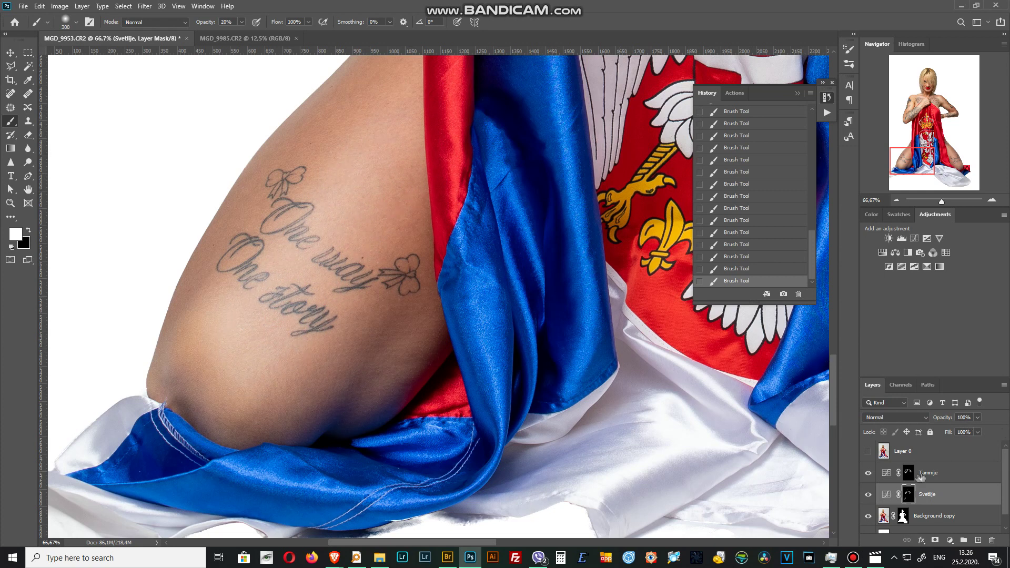
pyautogui.click(921, 476)
pyautogui.press('[')
pyautogui.press('[')
pyautogui.press('[')
pyautogui.moveTo(372, 350); pyautogui.dragTo(334, 440)
pyautogui.press(']')
# Pan along the thigh to the One life One love tattoo and switch to the Svetlije mask.
pyautogui.moveTo(222, 321); pyautogui.dragTo(180, 469)
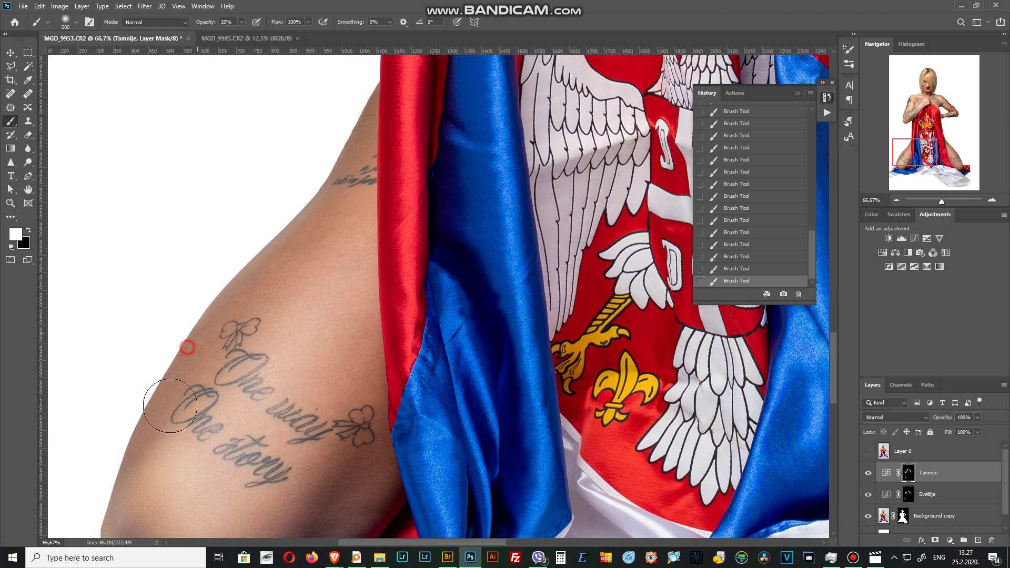
pyautogui.moveTo(121, 442); pyautogui.dragTo(303, 119)
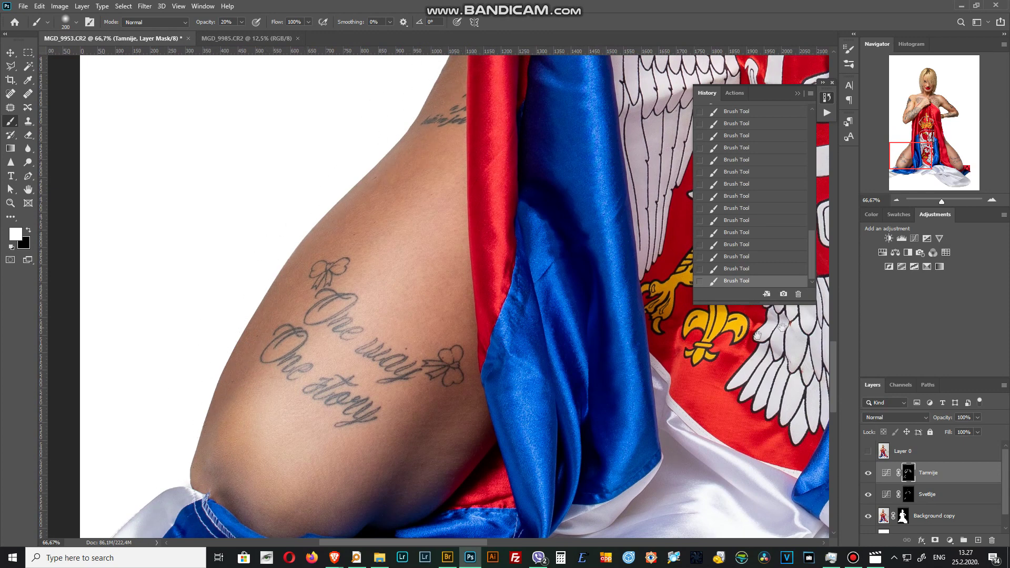
pyautogui.moveTo(758, 334); pyautogui.dragTo(286, 272)
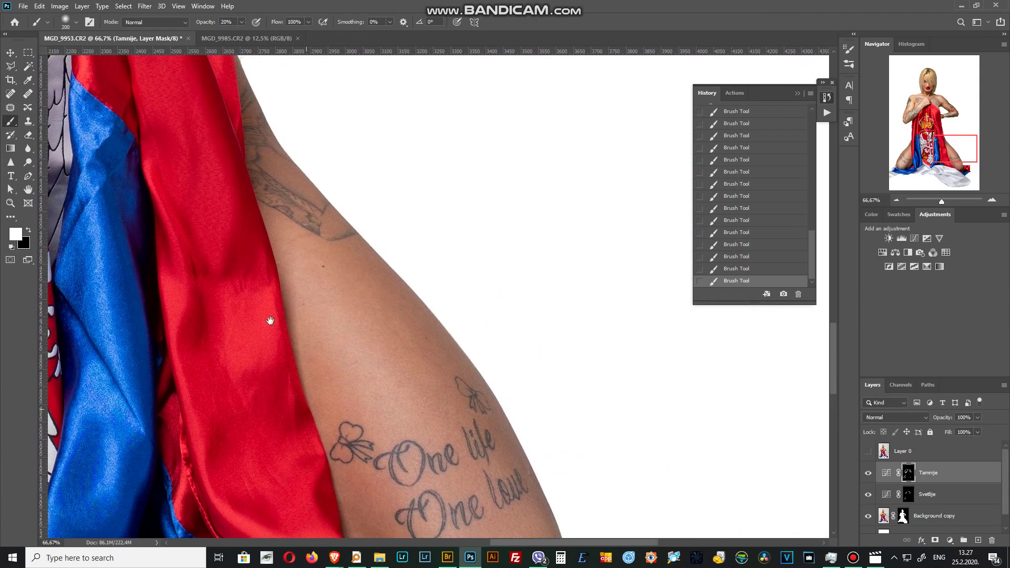
pyautogui.moveTo(277, 291); pyautogui.dragTo(242, 328)
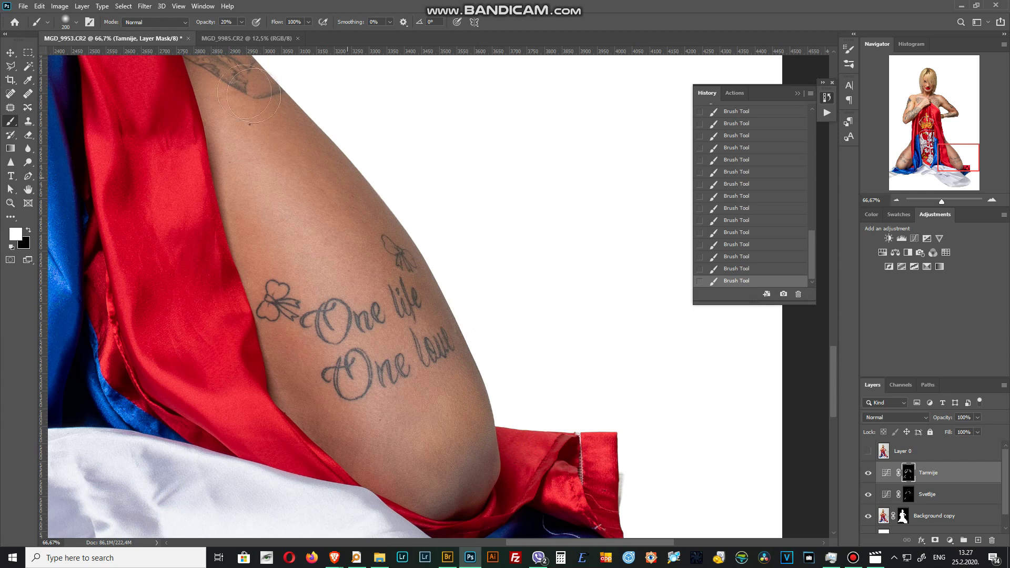
pyautogui.click(909, 497)
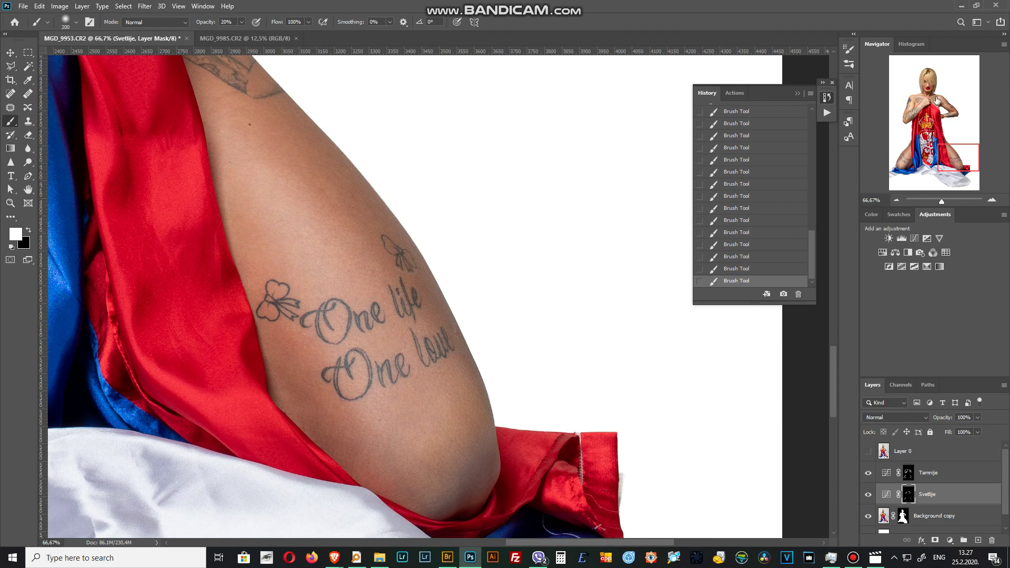
pyautogui.click(926, 80)
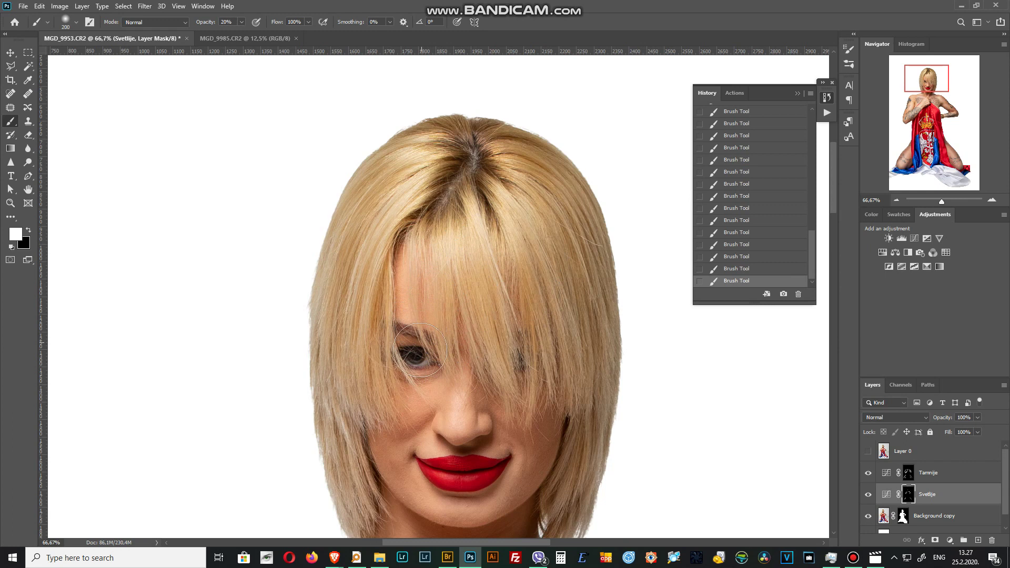
# With a smaller brush, lighten the hair across the top of the head toward the parting.
pyautogui.press('[')
pyautogui.press('[')
pyautogui.moveTo(452, 251); pyautogui.dragTo(498, 254)
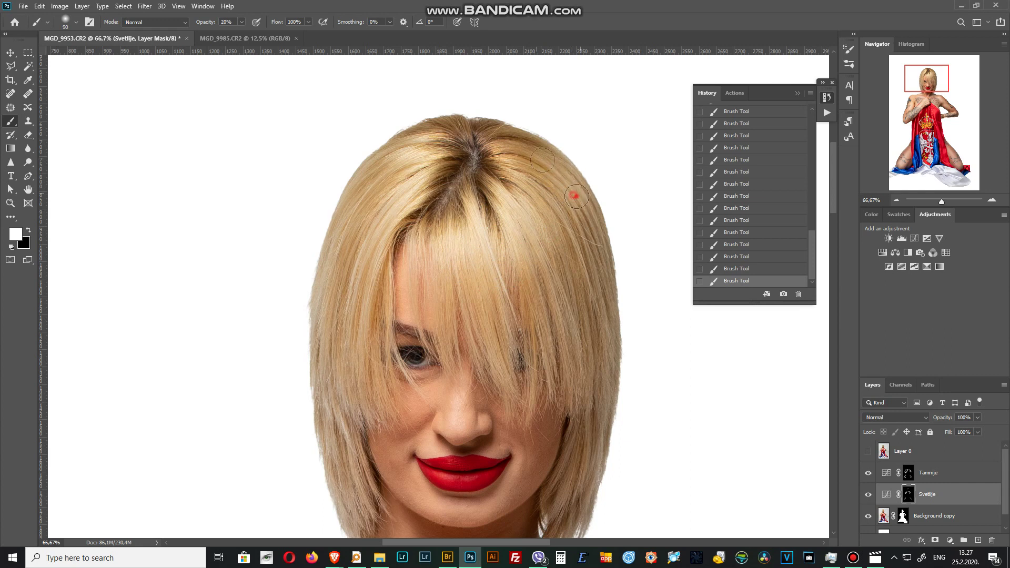
pyautogui.moveTo(550, 165)
pyautogui.mouseDown()
pyautogui.moveTo(470, 233)
pyautogui.moveTo(405, 159)
pyautogui.moveTo(414, 142)
pyautogui.mouseUp()
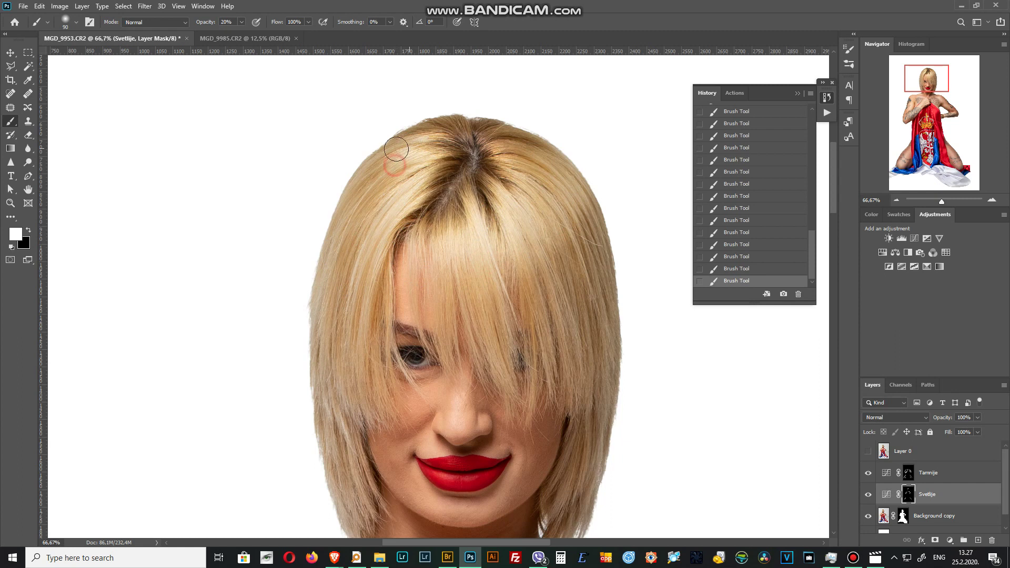
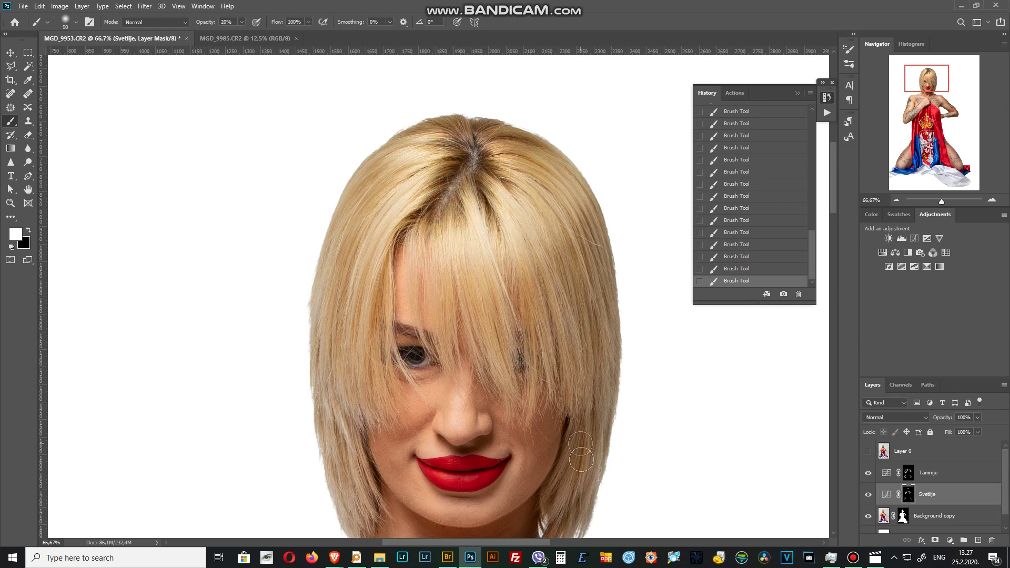
# Lighten the hair and cheek through the Svetlje mask, comparing against the original photo.
pyautogui.moveTo(587, 455); pyautogui.dragTo(592, 440)
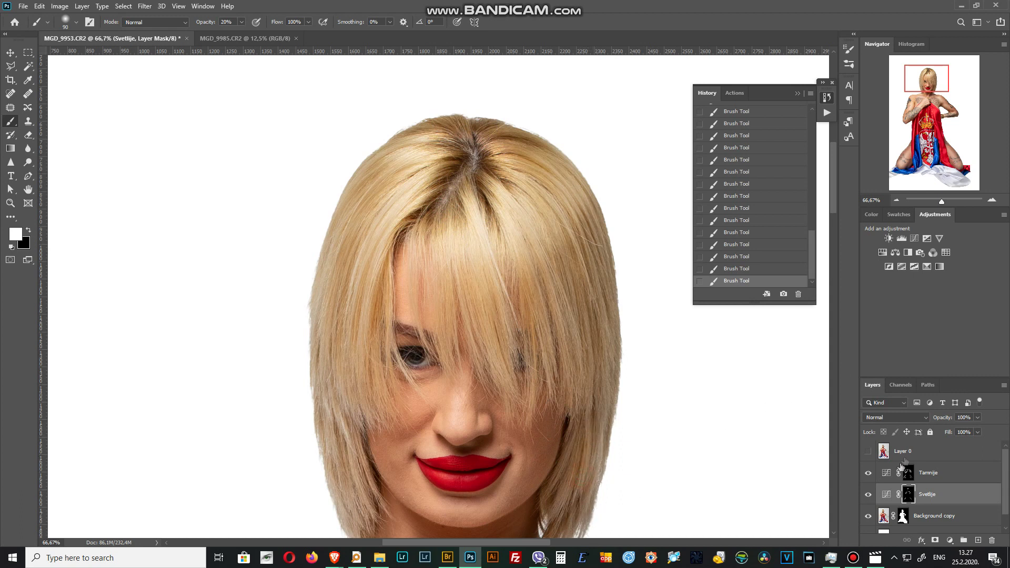
pyautogui.click(869, 451)
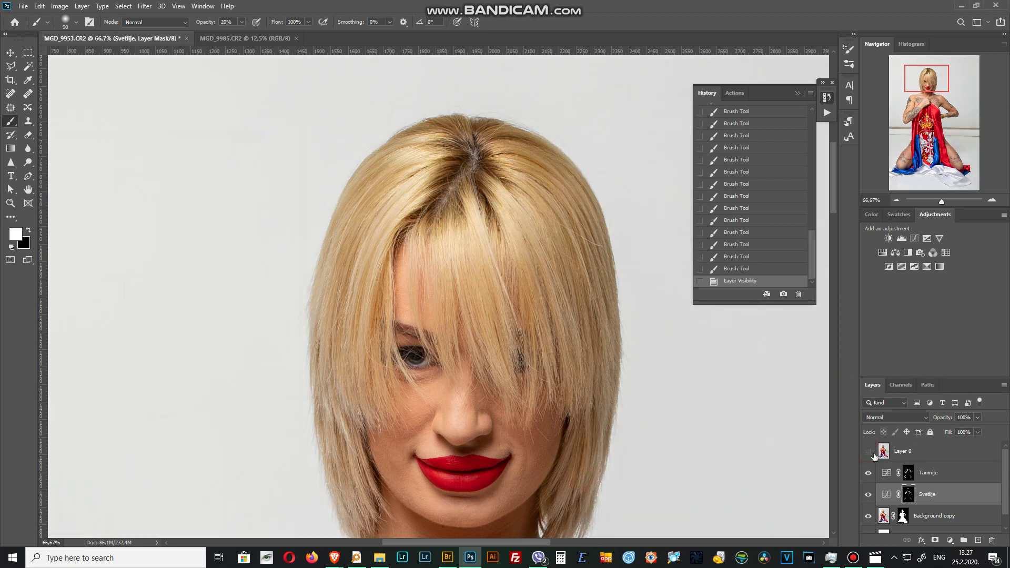
pyautogui.click(871, 452)
pyautogui.click(868, 452)
pyautogui.click(868, 454)
pyautogui.click(869, 451)
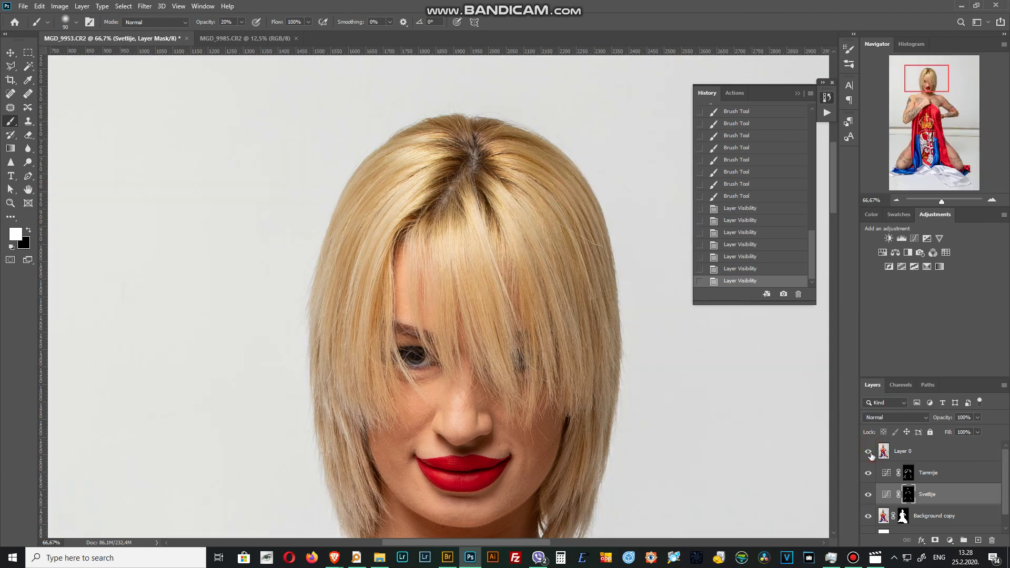
# Zoom out and toggle Layer 0 repeatedly to compare the edit with the original.
pyautogui.hotkey('ctrl', '-')
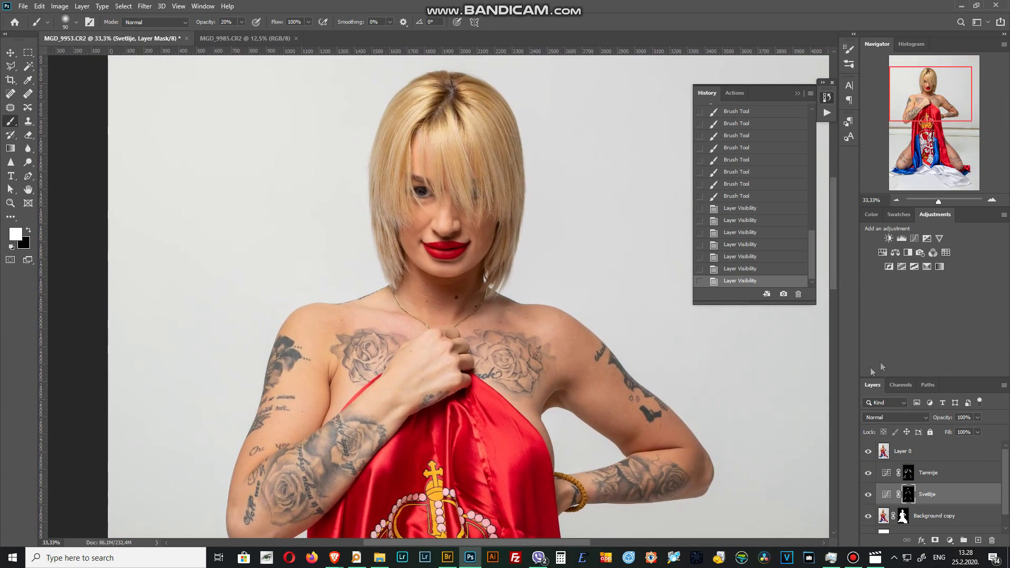
pyautogui.click(868, 452)
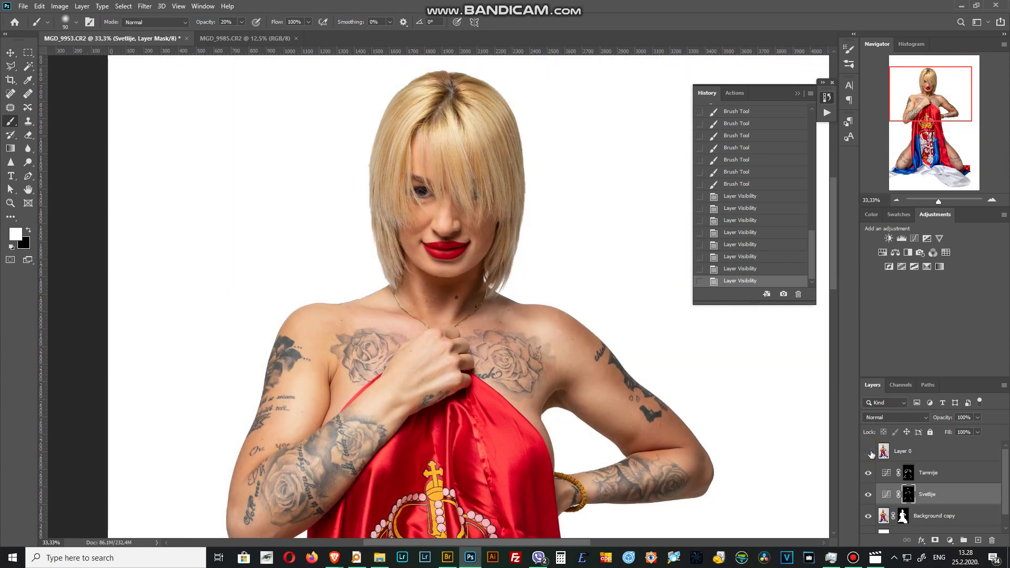
pyautogui.click(868, 452)
pyautogui.click(871, 452)
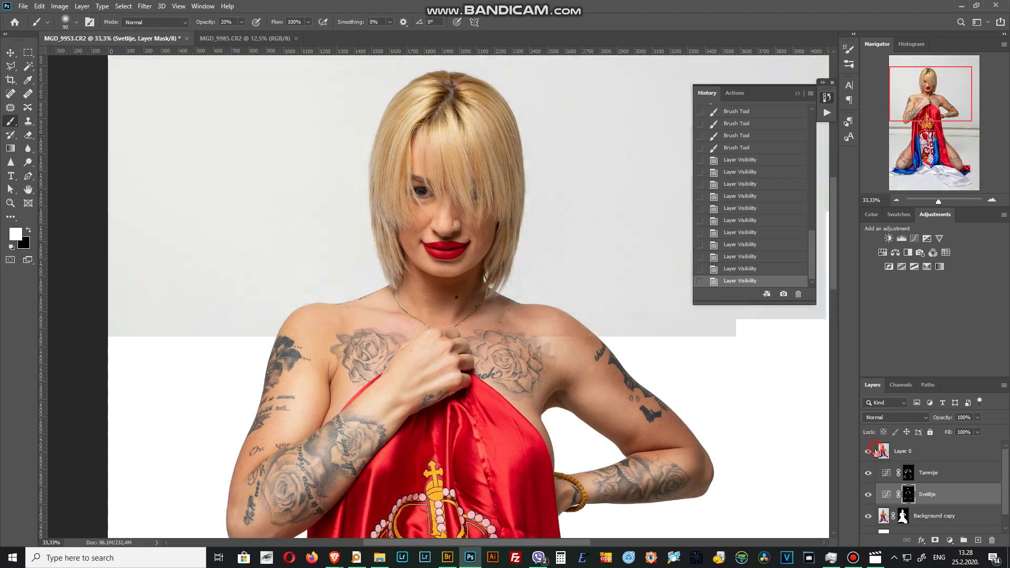
pyautogui.click(877, 453)
pyautogui.click(869, 452)
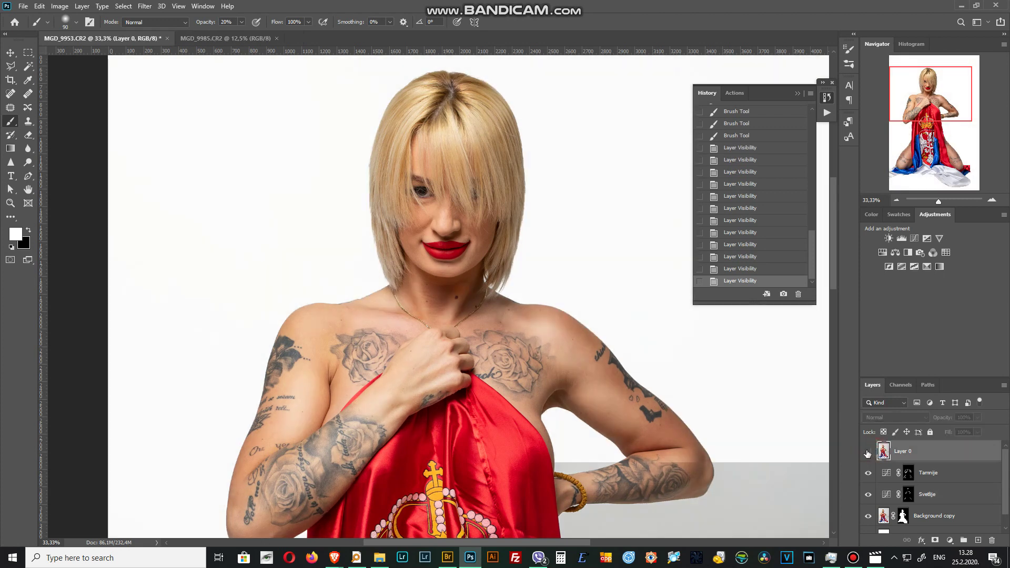
pyautogui.click(867, 452)
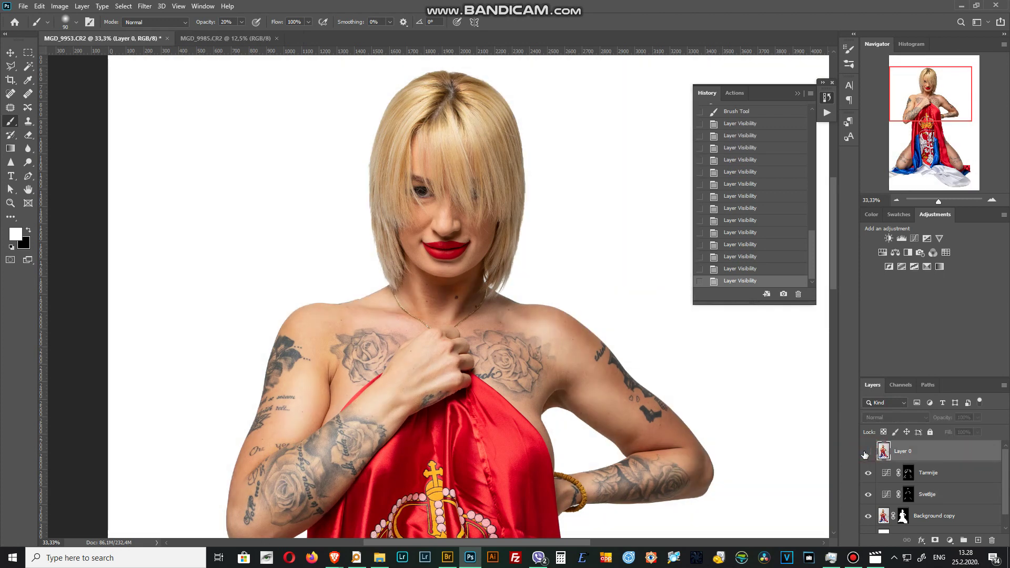
# Darken parts of the red cloth by painting on the Tamnije mask.
pyautogui.click(902, 492)
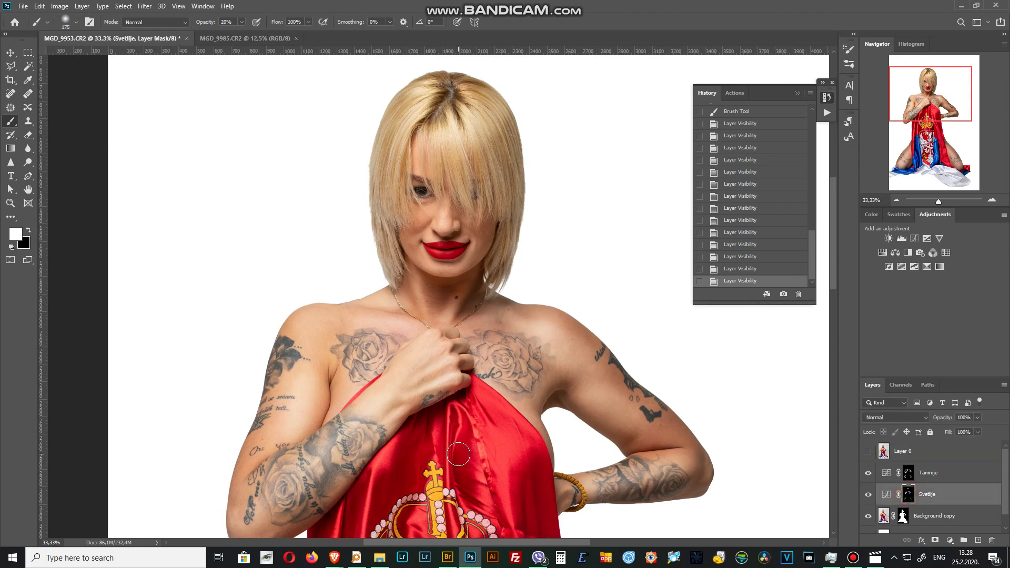
pyautogui.click(909, 472)
pyautogui.press(']')
pyautogui.press(']')
pyautogui.press('[')
pyautogui.press('[')
pyautogui.moveTo(459, 445); pyautogui.dragTo(465, 487)
pyautogui.moveTo(463, 479); pyautogui.dragTo(463, 484)
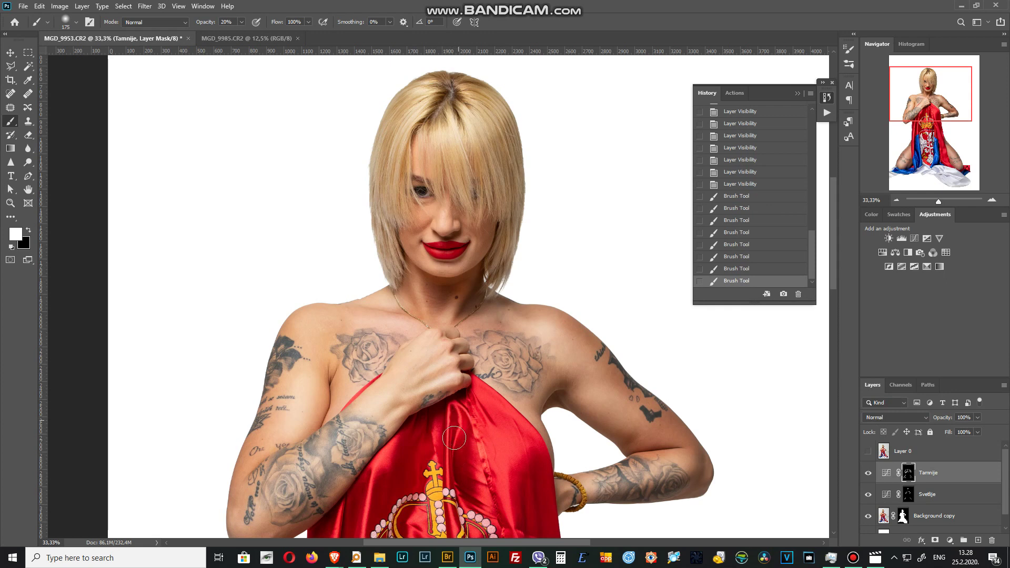
# Compare against the original again, then bring the flag and thighs into view.
pyautogui.click(868, 451)
pyautogui.click(868, 451)
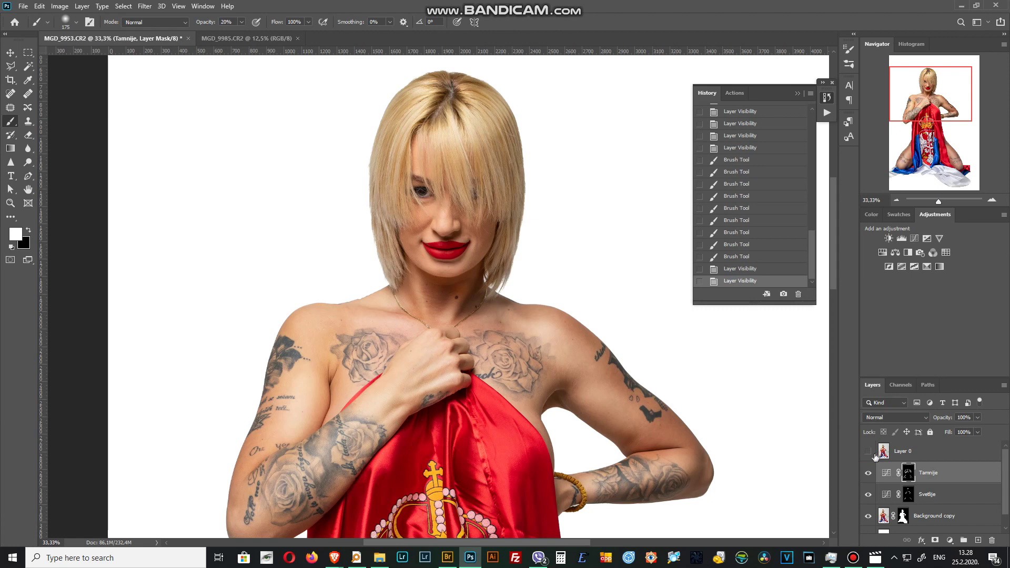
pyautogui.click(868, 452)
pyautogui.click(868, 451)
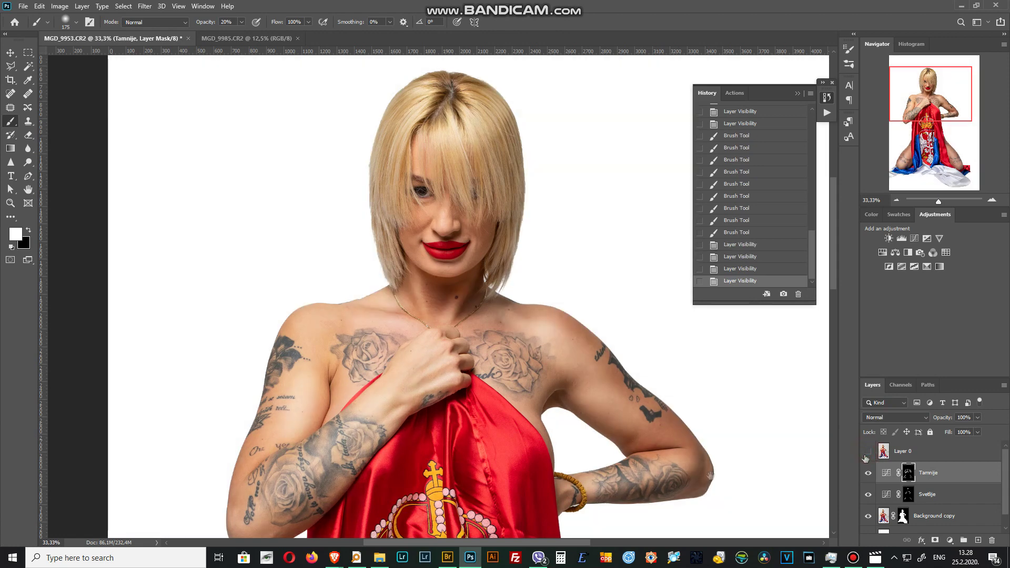
pyautogui.moveTo(368, 437); pyautogui.dragTo(401, 200)
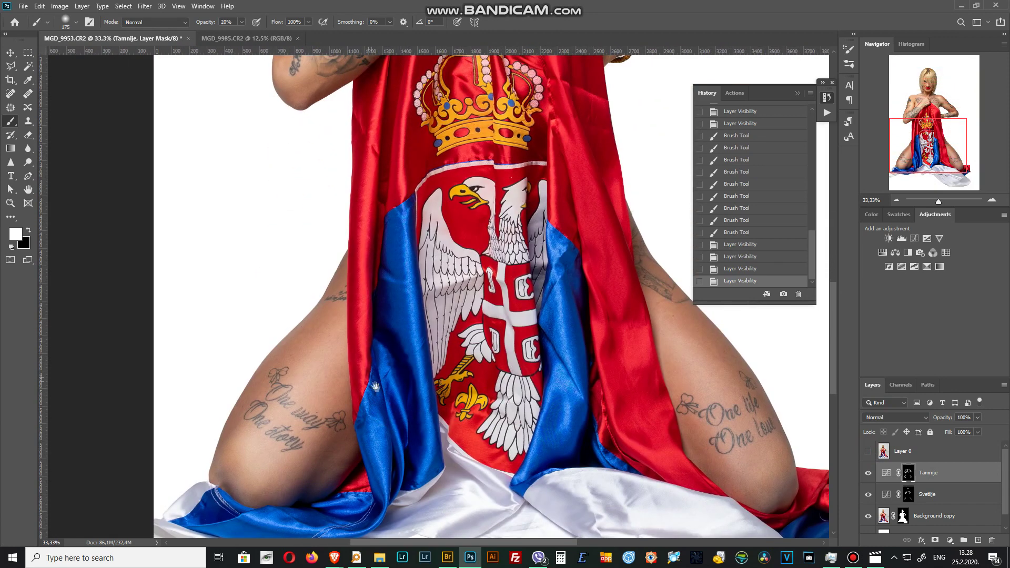
pyautogui.moveTo(377, 335); pyautogui.dragTo(365, 361)
# Fit the image on screen and compare the edit against Layer 0, leaving it hidden.
pyautogui.hotkey('ctrl', '0')
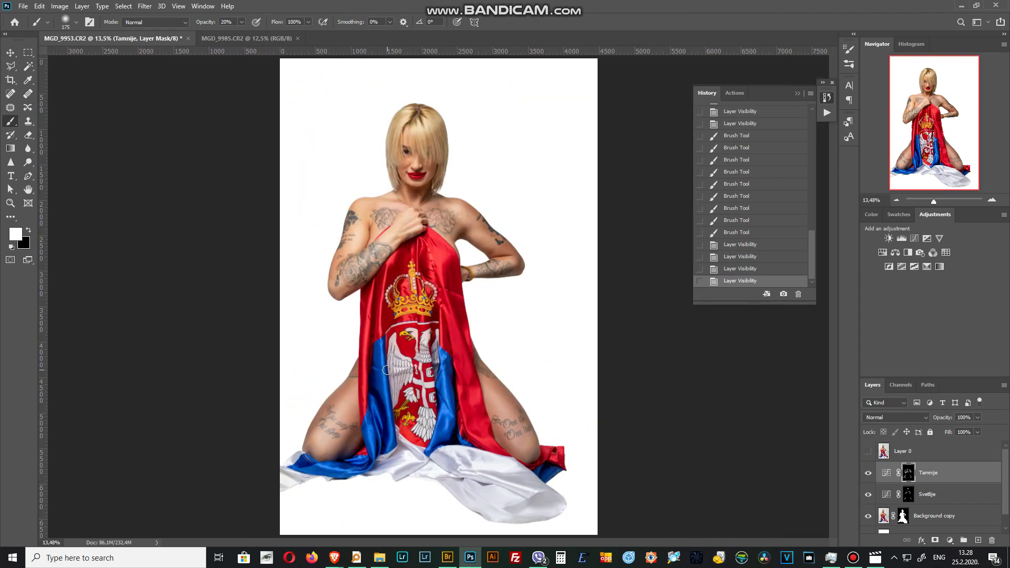
pyautogui.click(867, 453)
pyautogui.click(868, 453)
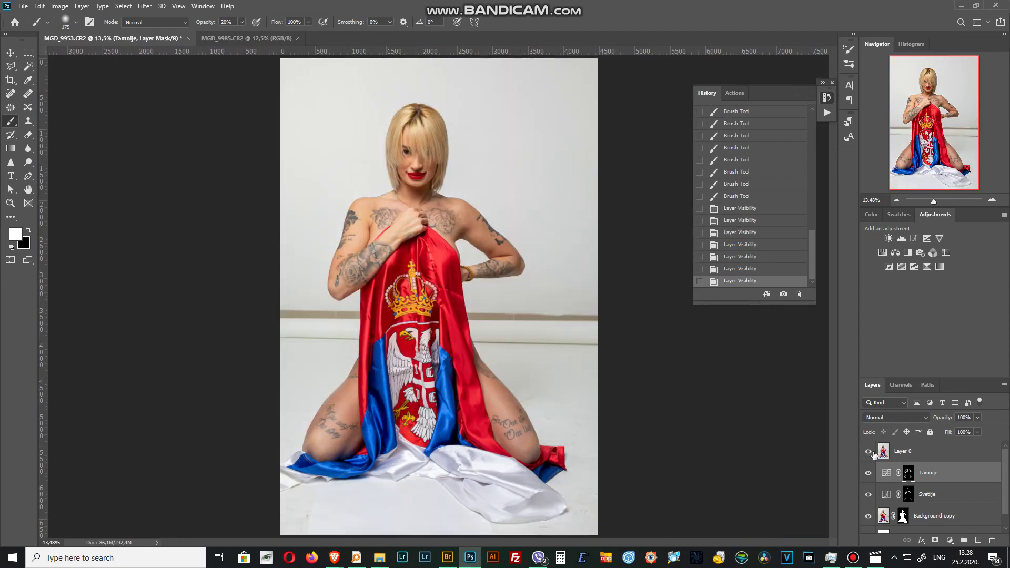
pyautogui.click(874, 455)
pyautogui.click(865, 453)
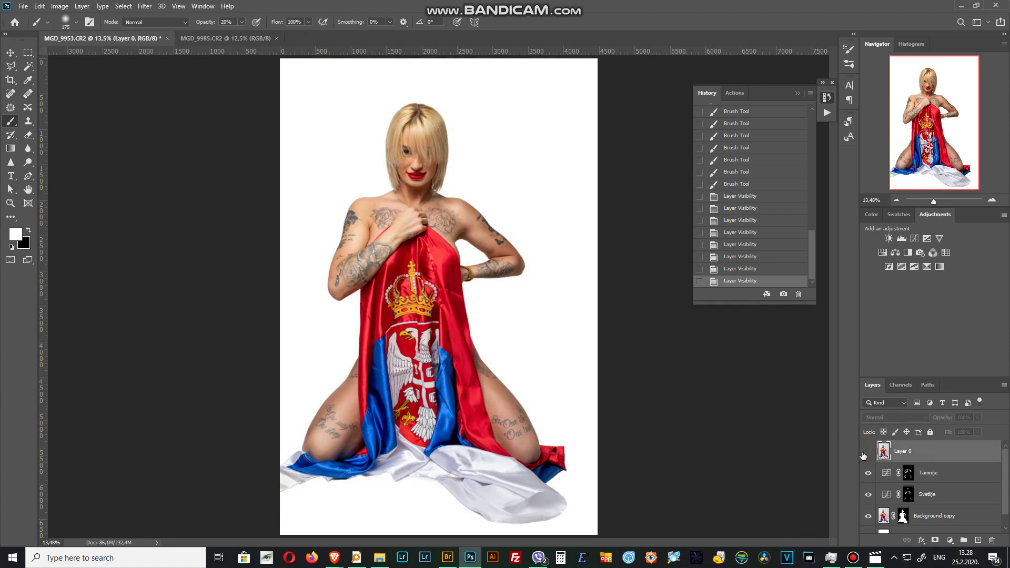
pyautogui.click(867, 453)
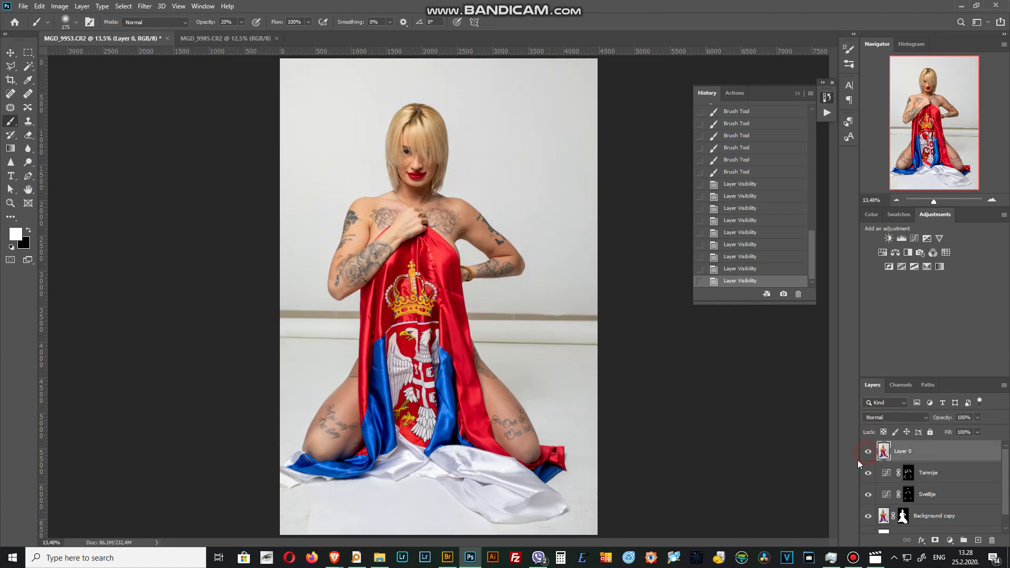
pyautogui.click(865, 455)
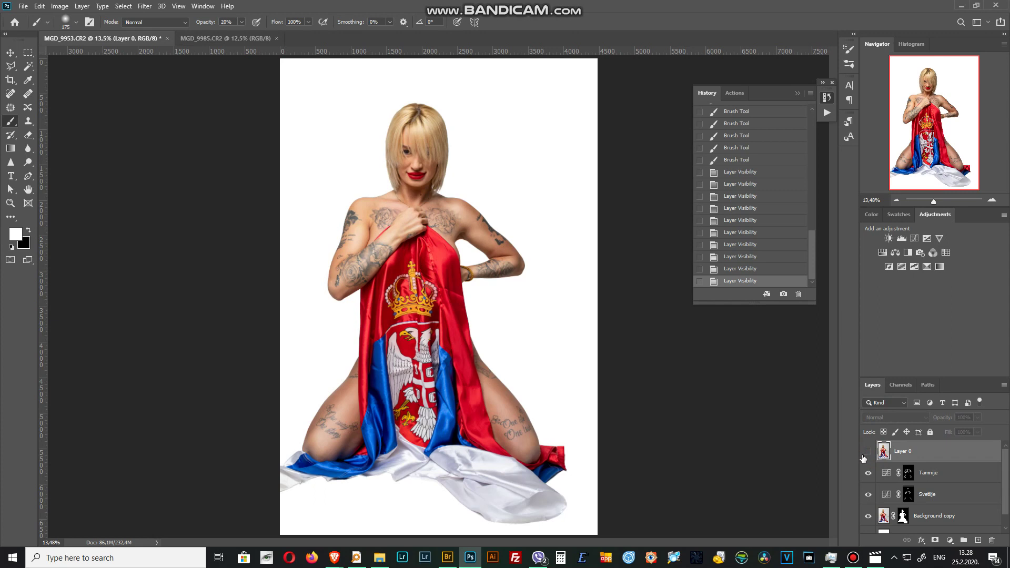
# Lighten near the thigh tattoo on Svetlje and darken the right thigh on Tamnije.
pyautogui.click(908, 496)
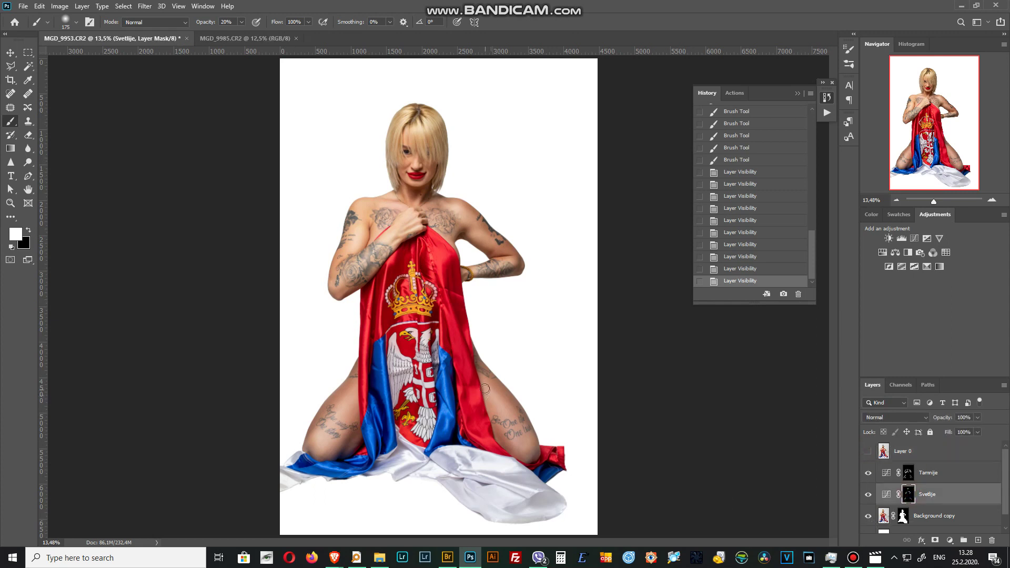
pyautogui.click(497, 409)
pyautogui.click(497, 408)
pyautogui.click(908, 471)
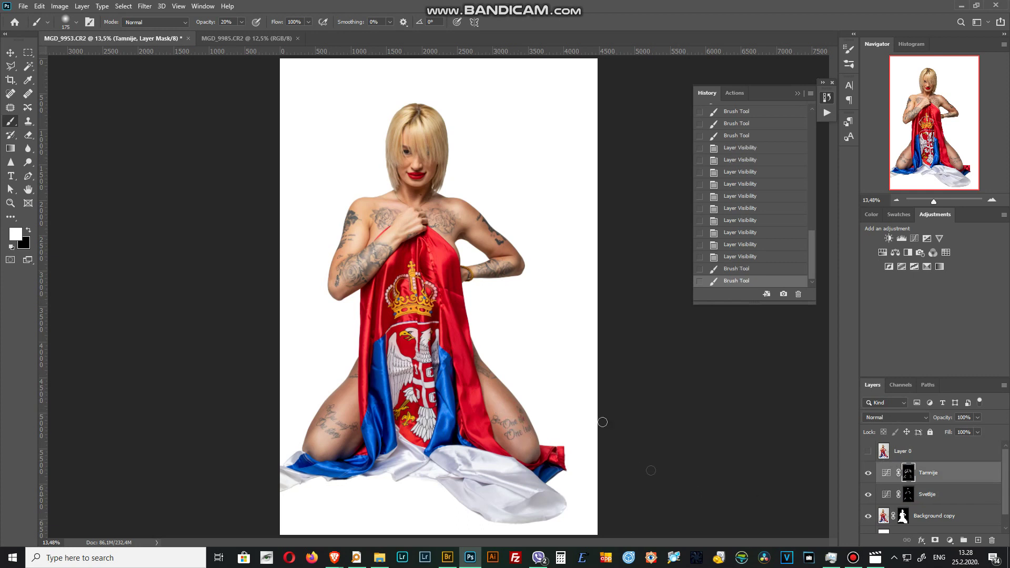
pyautogui.click(479, 372)
pyautogui.click(513, 392)
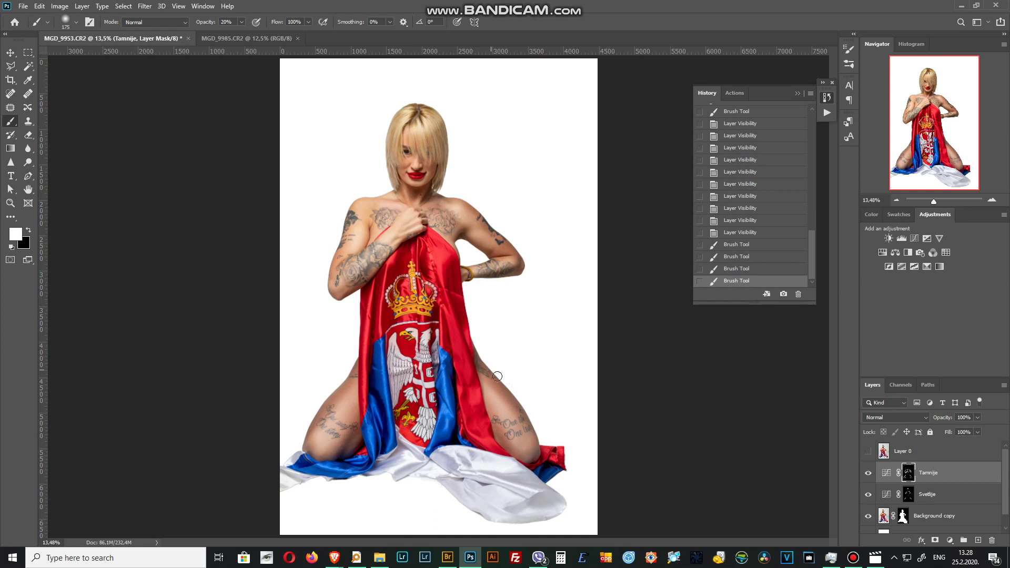
pyautogui.click(522, 409)
# Toggle Layer 0 to compare once more, ending with the original hidden.
pyautogui.click(868, 451)
pyautogui.click(868, 453)
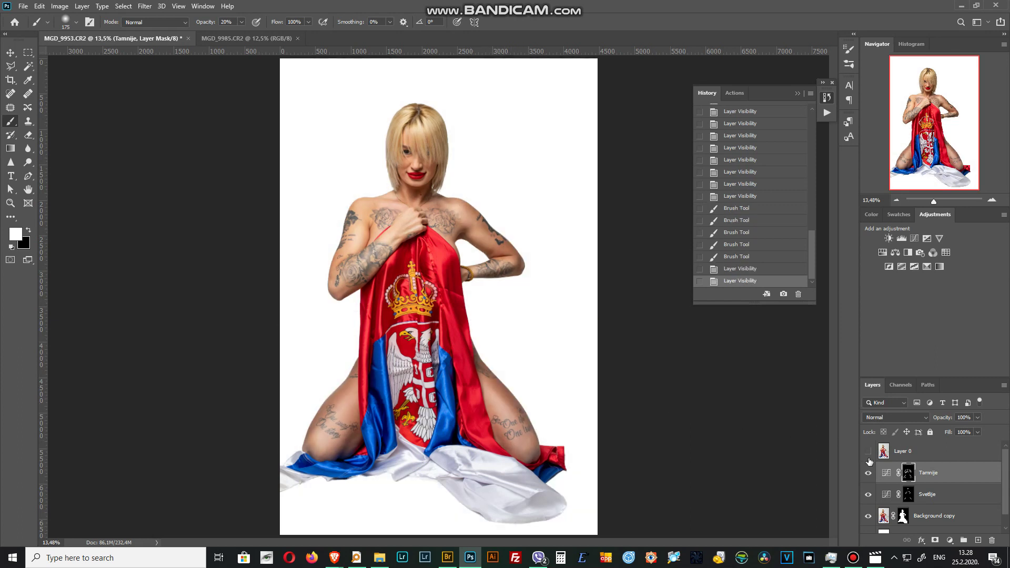
pyautogui.click(868, 452)
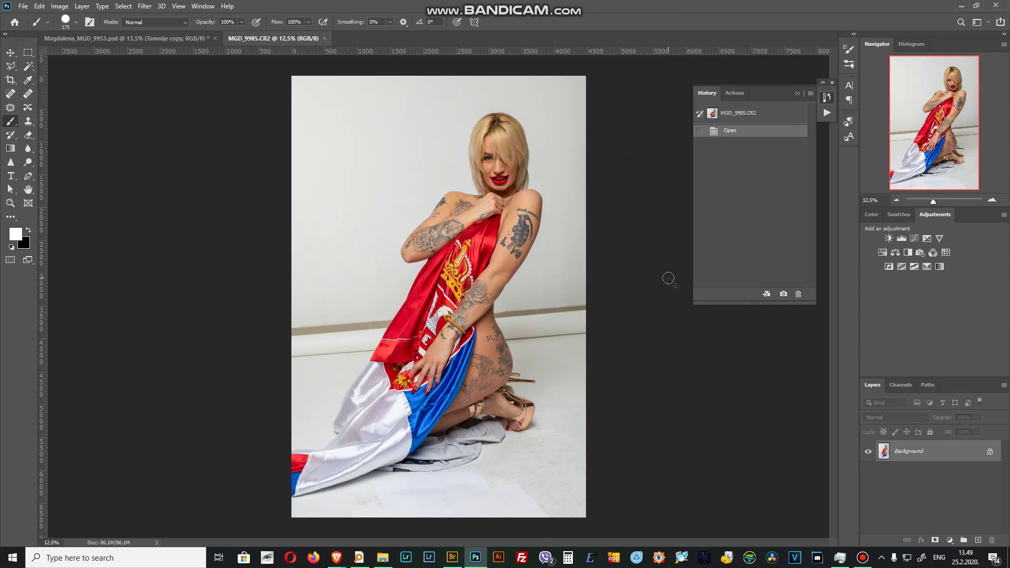
# Inspect the new photo at 100% and convert its Background into editable Layer 0.
pyautogui.hotkey('ctrl', '1')
pyautogui.moveTo(936, 126)
pyautogui.mouseDown()
pyautogui.moveTo(947, 98)
pyautogui.moveTo(950, 158)
pyautogui.mouseUp()
pyautogui.hotkey('ctrl', '0')
pyautogui.doubleClick(905, 451)
pyautogui.press('Return')
# Rotate the photo about 4° to straighten it and crop it to a 1:1 square.
pyautogui.hotkey('ctrl', 't')
pyautogui.moveTo(628, 71); pyautogui.dragTo(654, 83)
pyautogui.press('Return')
pyautogui.press('c')
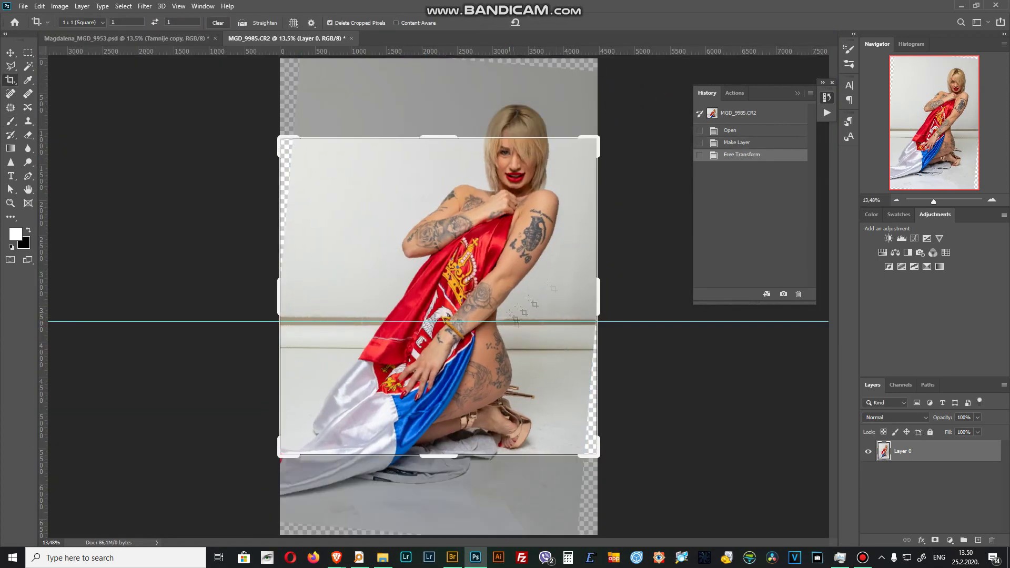
pyautogui.moveTo(595, 138); pyautogui.dragTo(634, 102)
pyautogui.moveTo(575, 225); pyautogui.dragTo(553, 226)
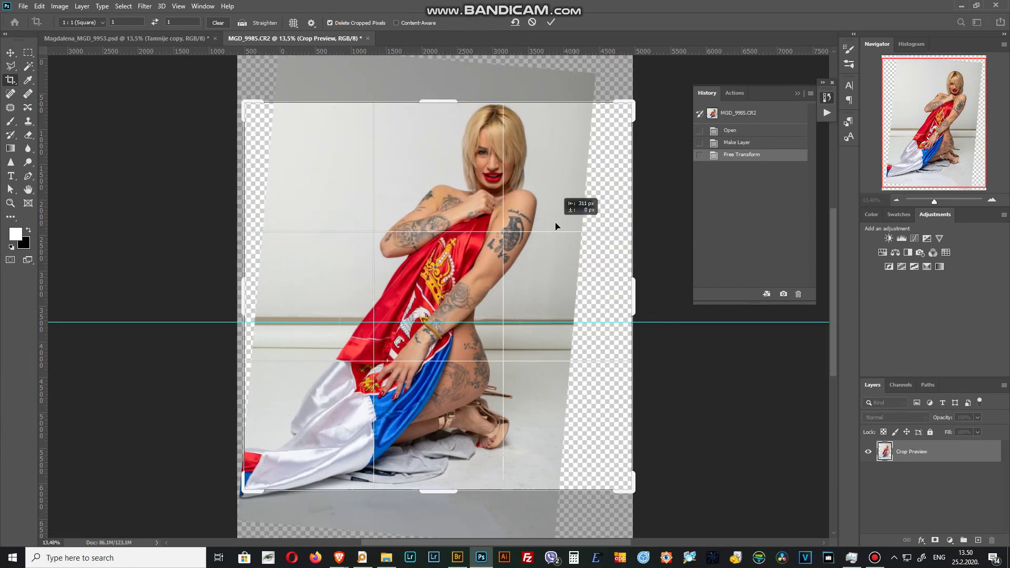
pyautogui.press('Return')
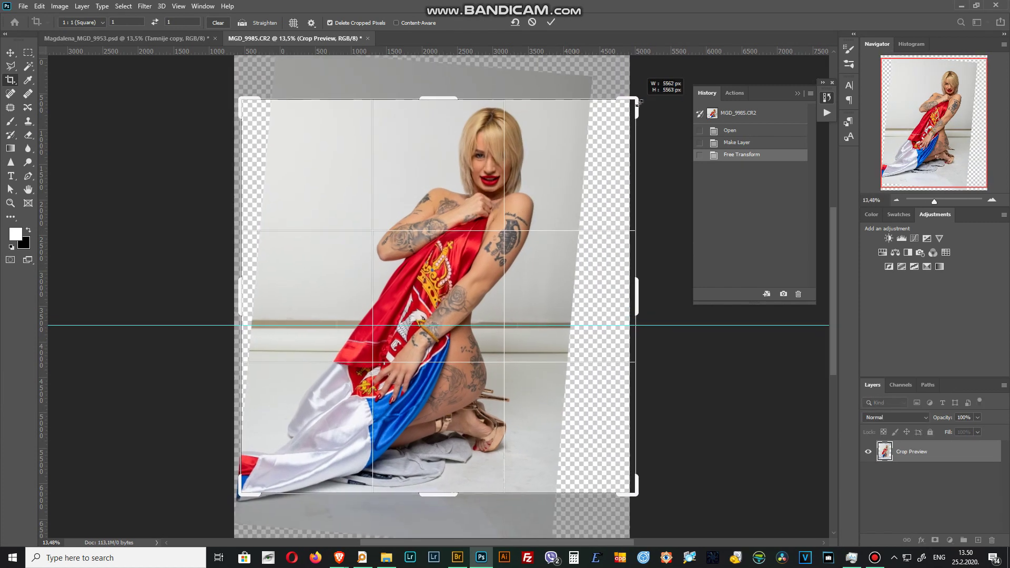
# Remove the horizontal guide line and launch Topaz ReMask on the layer copy.
pyautogui.press('v')
pyautogui.moveTo(613, 325); pyautogui.dragTo(613, 51)
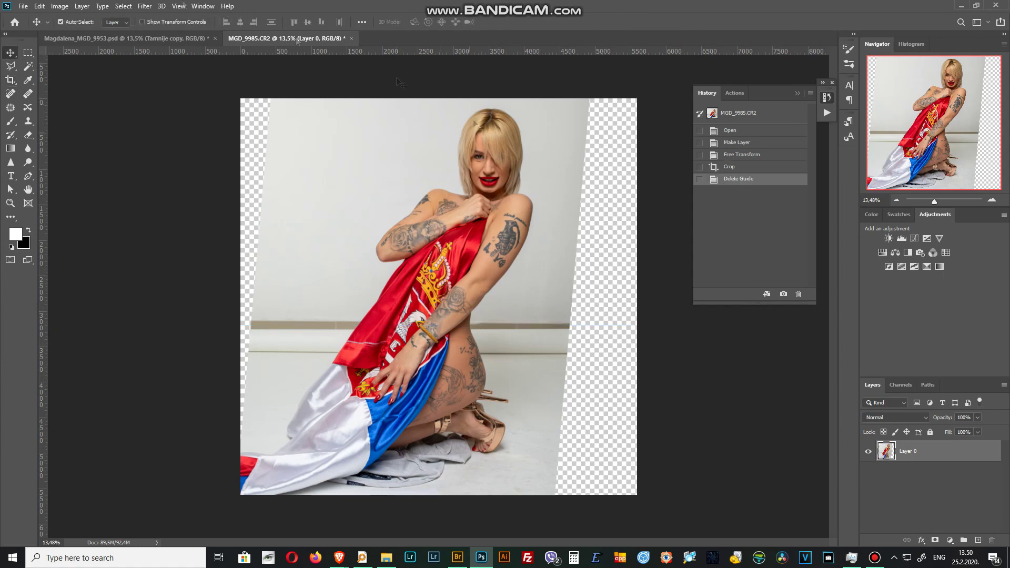
pyautogui.click(203, 6)
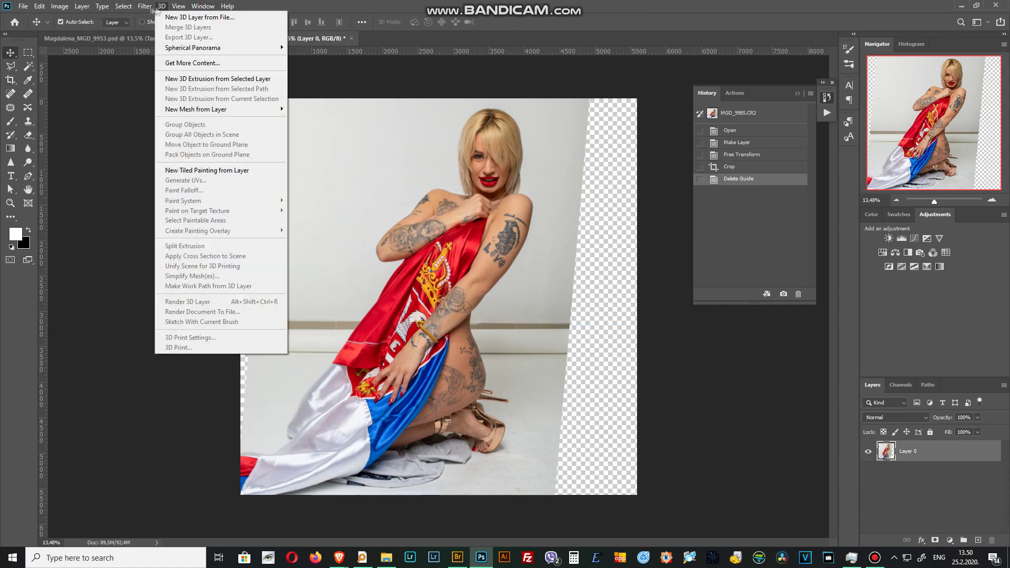
pyautogui.click(316, 260)
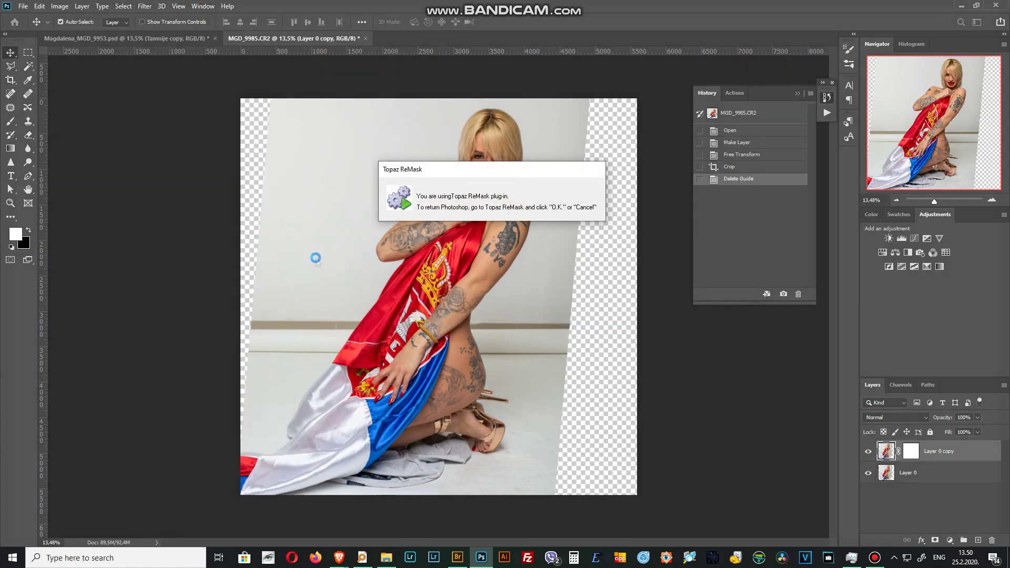
# Trace the flag's left edge and the body's right edge down to the toes and heel.
pyautogui.moveTo(315, 253)
pyautogui.mouseDown()
pyautogui.moveTo(364, 370)
pyautogui.moveTo(128, 286)
pyautogui.moveTo(350, 289)
pyautogui.moveTo(423, 497)
pyautogui.mouseUp()
pyautogui.press(']')
pyautogui.press(']')
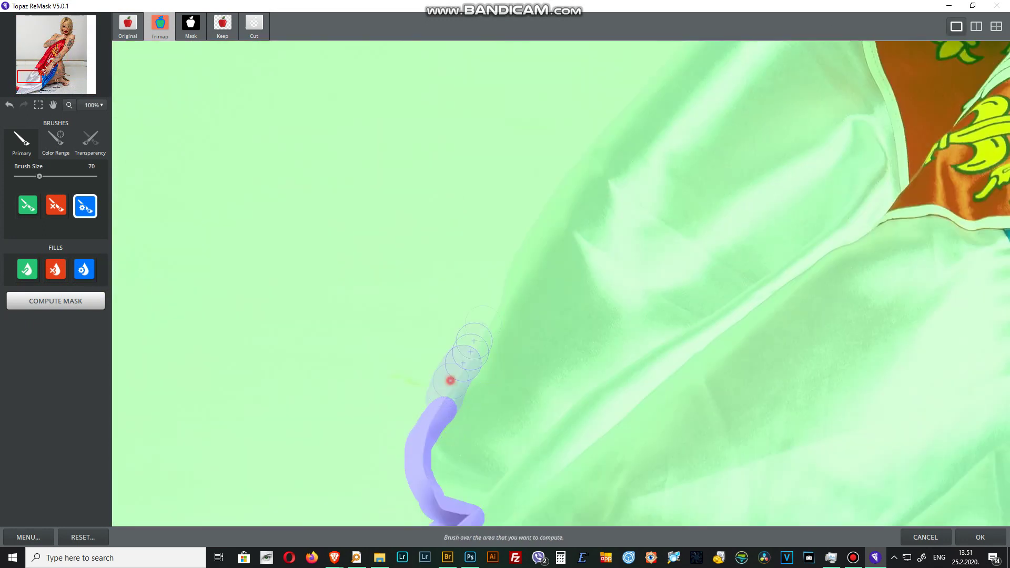
pyautogui.scroll(-1, 448, 368)
pyautogui.moveTo(326, 268)
pyautogui.mouseDown()
pyautogui.moveTo(456, 98)
pyautogui.moveTo(258, 425)
pyautogui.mouseUp()
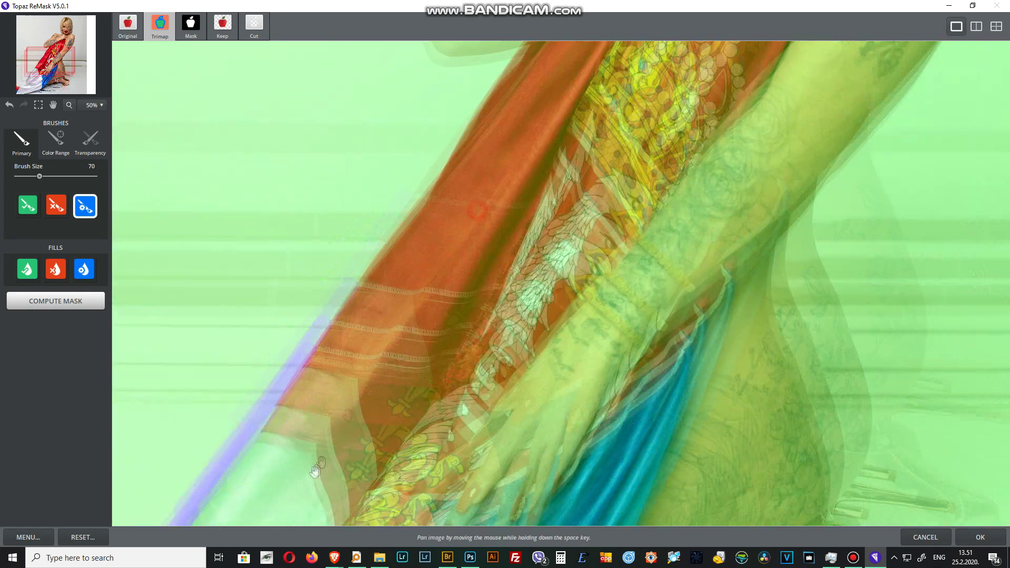
pyautogui.moveTo(295, 371); pyautogui.dragTo(416, 47)
pyautogui.moveTo(942, 45)
pyautogui.mouseDown()
pyautogui.moveTo(768, 379)
pyautogui.moveTo(795, 416)
pyautogui.moveTo(829, 518)
pyautogui.mouseUp()
pyautogui.moveTo(807, 526)
pyautogui.mouseDown()
pyautogui.moveTo(800, 203)
pyautogui.moveTo(813, 227)
pyautogui.mouseUp()
pyautogui.moveTo(760, 450)
pyautogui.mouseDown()
pyautogui.moveTo(842, 455)
pyautogui.moveTo(861, 391)
pyautogui.moveTo(847, 323)
pyautogui.moveTo(779, 260)
pyautogui.moveTo(813, 237)
pyautogui.moveTo(836, 238)
pyautogui.mouseUp()
# Trace along the bottom and bottom-left edge of the fabric.
pyautogui.press('[')
pyautogui.press('[')
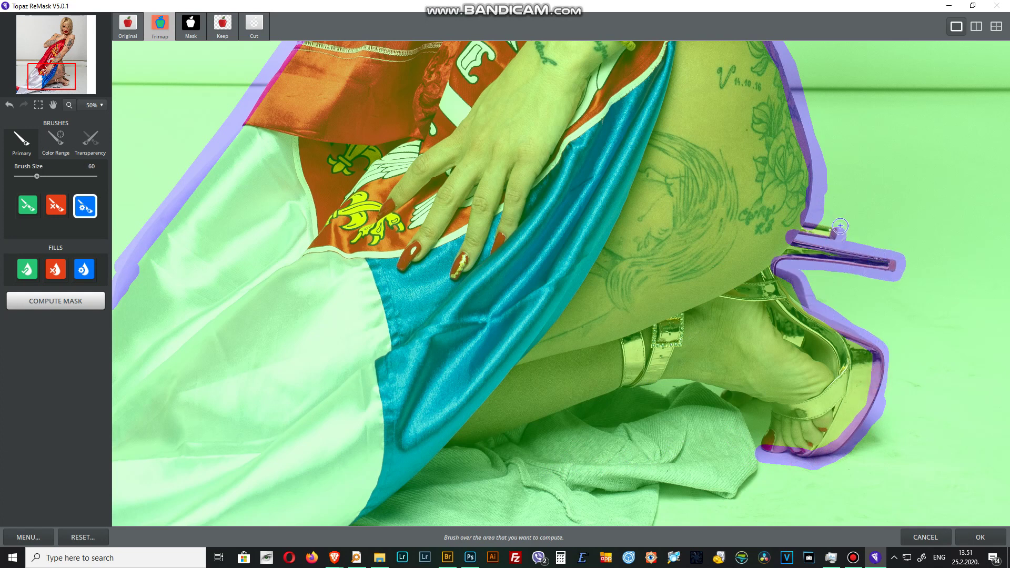
pyautogui.scroll(-2, 840, 226)
pyautogui.moveTo(778, 369)
pyautogui.mouseDown()
pyautogui.moveTo(700, 416)
pyautogui.moveTo(653, 474)
pyautogui.moveTo(455, 506)
pyautogui.moveTo(258, 474)
pyautogui.mouseUp()
pyautogui.hscroll(-3, 258, 473)
pyautogui.press(']')
pyautogui.press(']')
pyautogui.press(']')
pyautogui.moveTo(426, 473); pyautogui.dragTo(232, 529)
# Trace the left arm and left shoulder edges with a smaller brush.
pyautogui.click(84, 270)
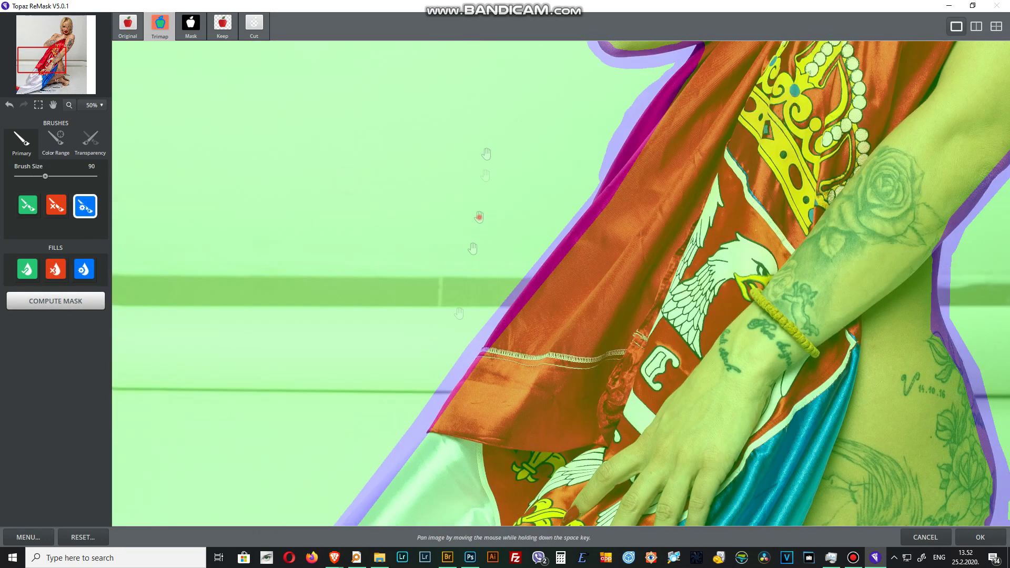
pyautogui.scroll(5, 90, 216)
pyautogui.click(84, 205)
pyautogui.scroll(2, 266, 413)
pyautogui.hscroll(3, 266, 412)
pyautogui.press('[')
pyautogui.press('[')
pyautogui.press('[')
pyautogui.moveTo(310, 473)
pyautogui.mouseDown()
pyautogui.moveTo(363, 379)
pyautogui.moveTo(442, 329)
pyautogui.mouseUp()
pyautogui.moveTo(474, 281)
pyautogui.mouseDown()
pyautogui.moveTo(547, 237)
pyautogui.moveTo(665, 258)
pyautogui.mouseUp()
# Trace the right upper arm, right shoulder and both sides of the hair.
pyautogui.moveTo(841, 479); pyautogui.dragTo(890, 350)
pyautogui.moveTo(898, 299)
pyautogui.mouseDown()
pyautogui.moveTo(857, 255)
pyautogui.moveTo(826, 242)
pyautogui.moveTo(853, 42)
pyautogui.mouseUp()
pyautogui.press(']')
pyautogui.press(']')
pyautogui.press(']')
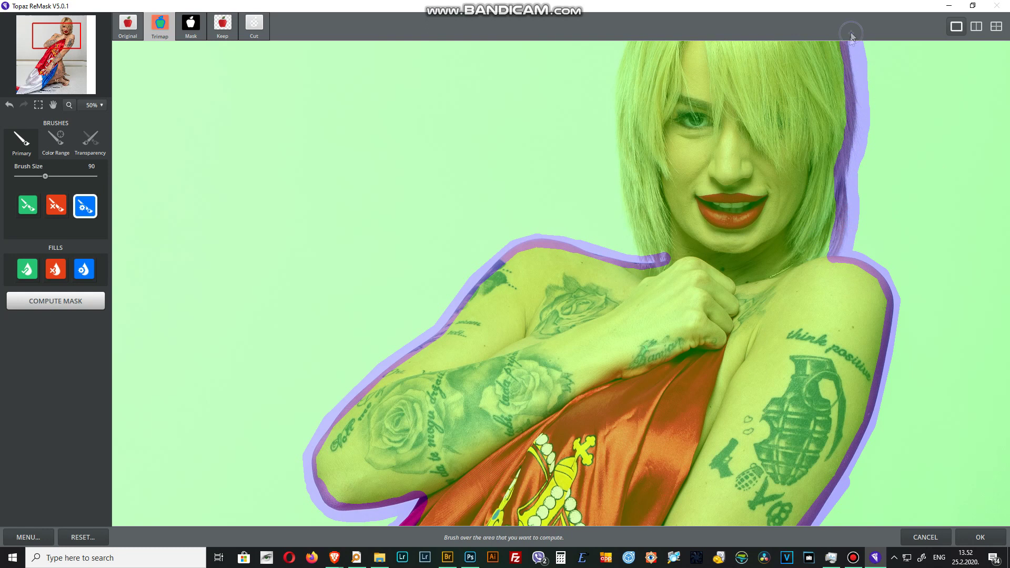
pyautogui.moveTo(653, 258); pyautogui.dragTo(629, 61)
pyautogui.scroll(2, 628, 61)
pyautogui.moveTo(574, 179); pyautogui.dragTo(805, 168)
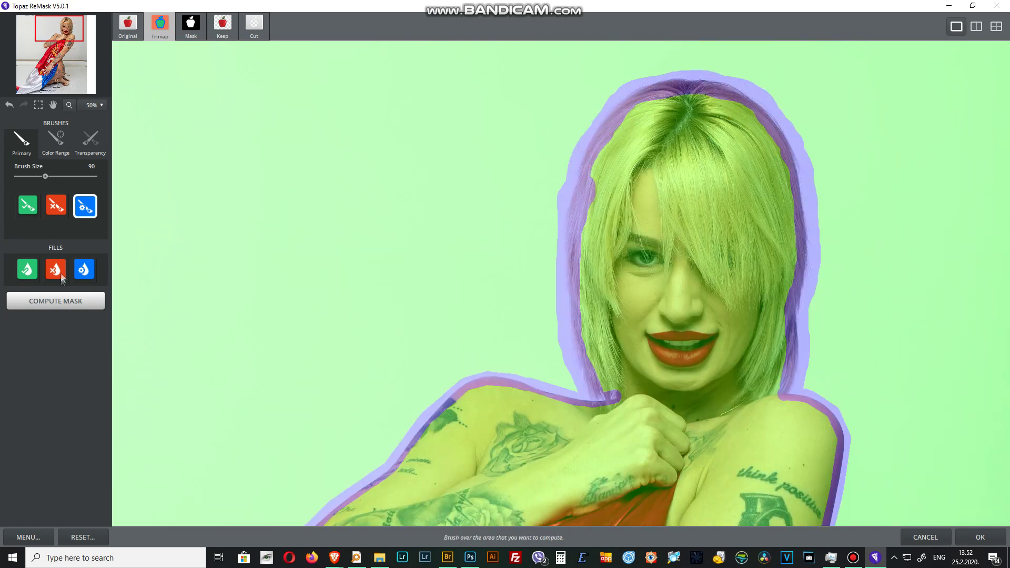
# Mark the whole background for removal and compute the mask.
pyautogui.click(56, 269)
pyautogui.click(173, 342)
pyautogui.scroll(2, 473, 210)
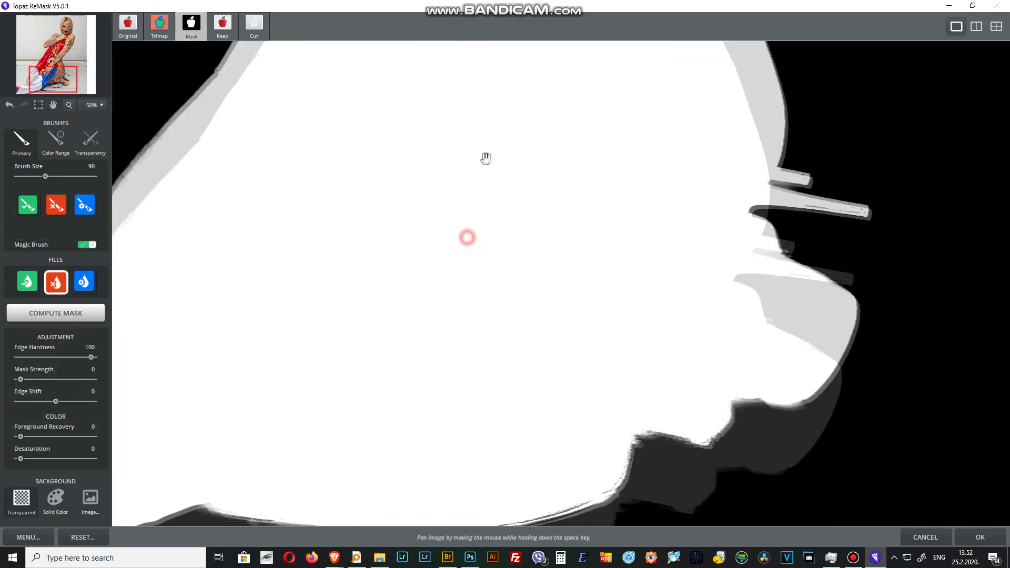
pyautogui.moveTo(484, 158); pyautogui.dragTo(406, 221)
# Touch up leftover background with the cut and keep brushes, then apply the mask.
pyautogui.click(56, 205)
pyautogui.press('[')
pyautogui.press('[')
pyautogui.press('[')
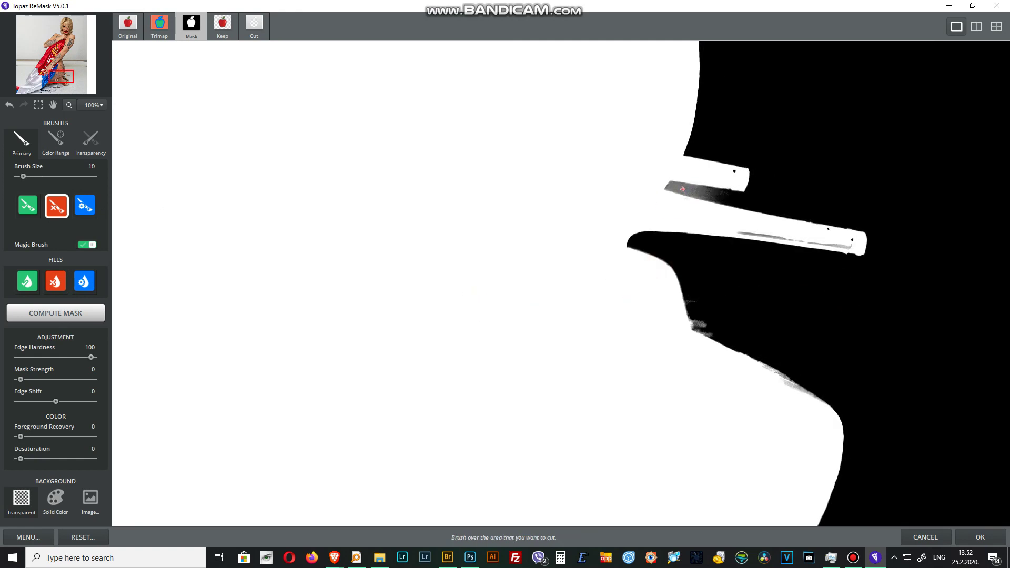
pyautogui.moveTo(780, 358); pyautogui.dragTo(800, 95)
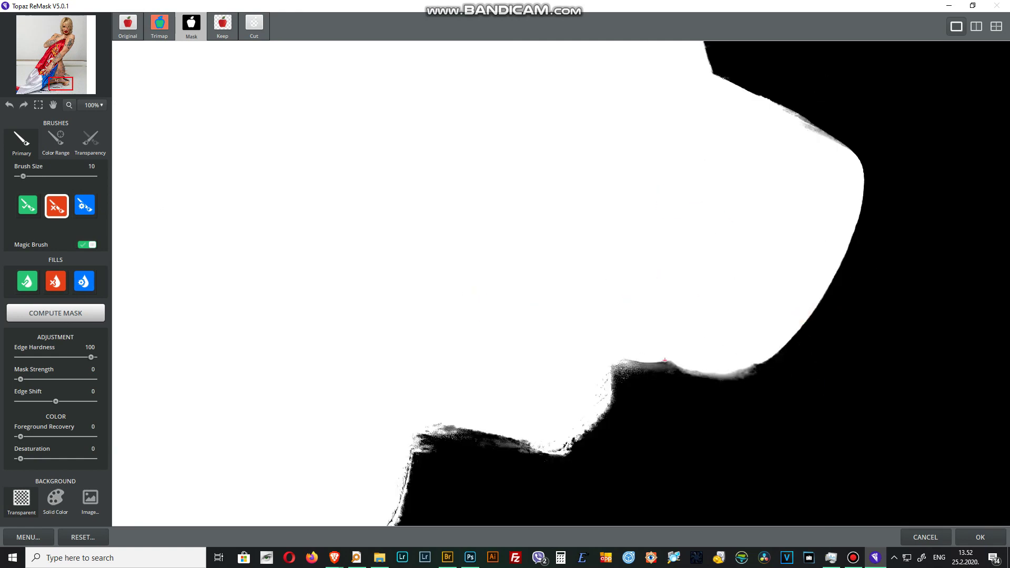
pyautogui.moveTo(738, 382); pyautogui.dragTo(416, 437)
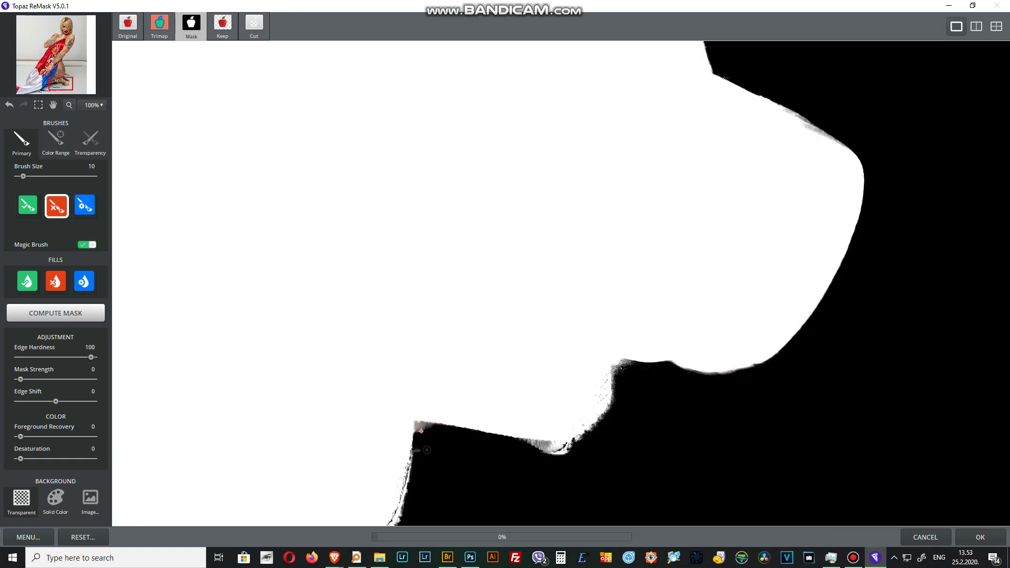
pyautogui.hotkey('ctrl', 'z')
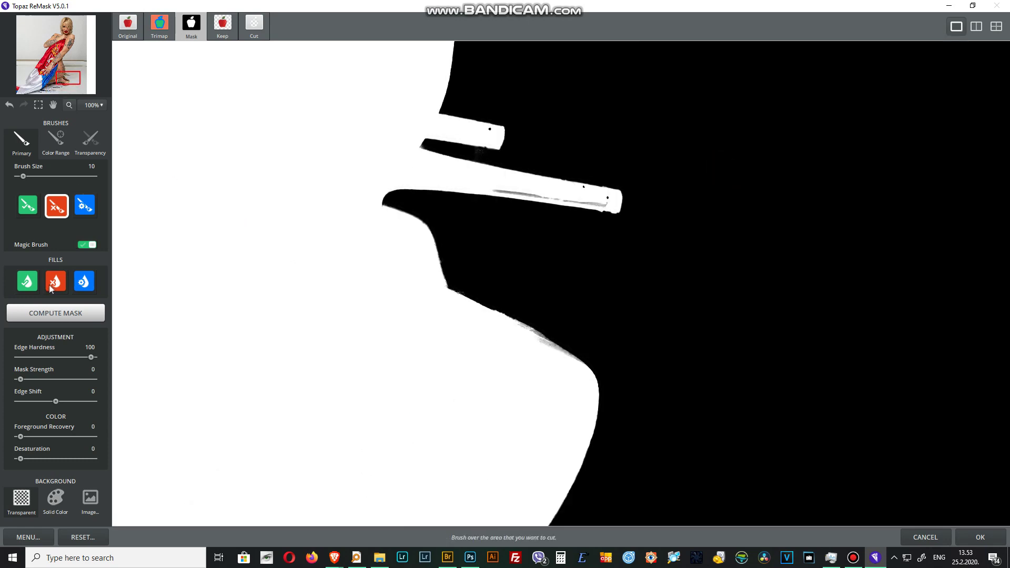
pyautogui.click(29, 205)
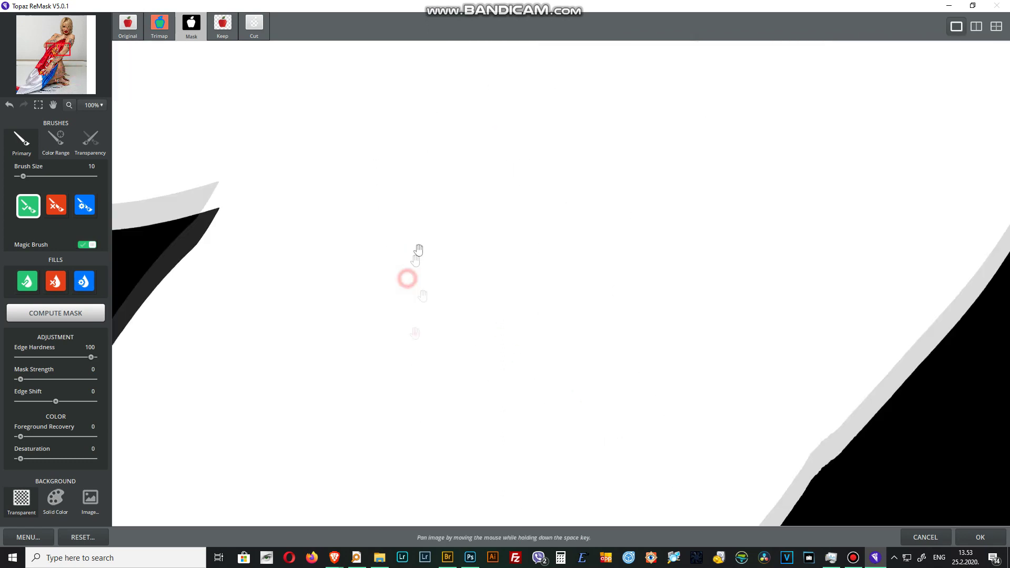
pyautogui.press('Return')
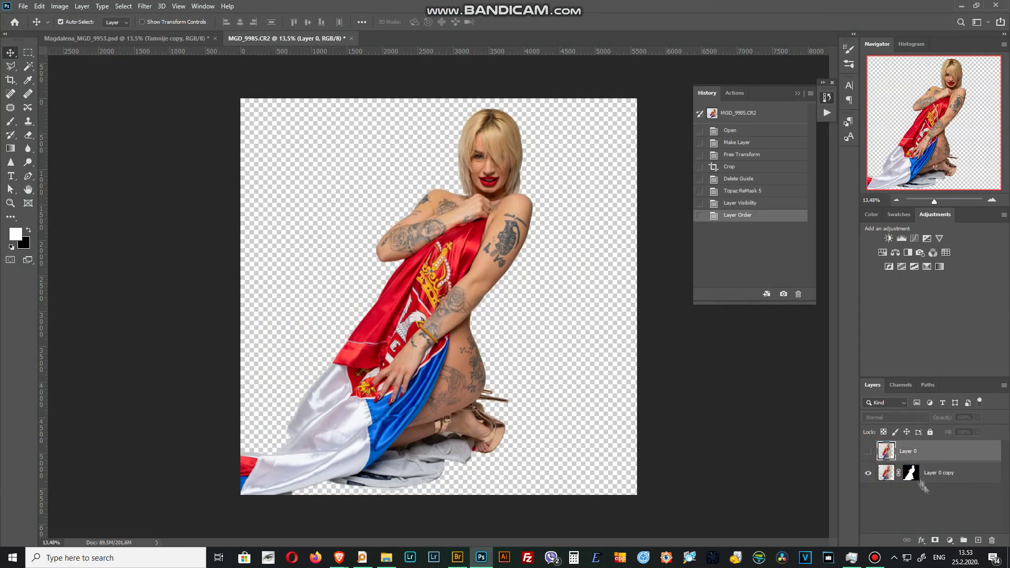
# Fill the new background layer with white and run the Sencenje action on the cut-out.
pyautogui.press('g')
pyautogui.click(693, 402)
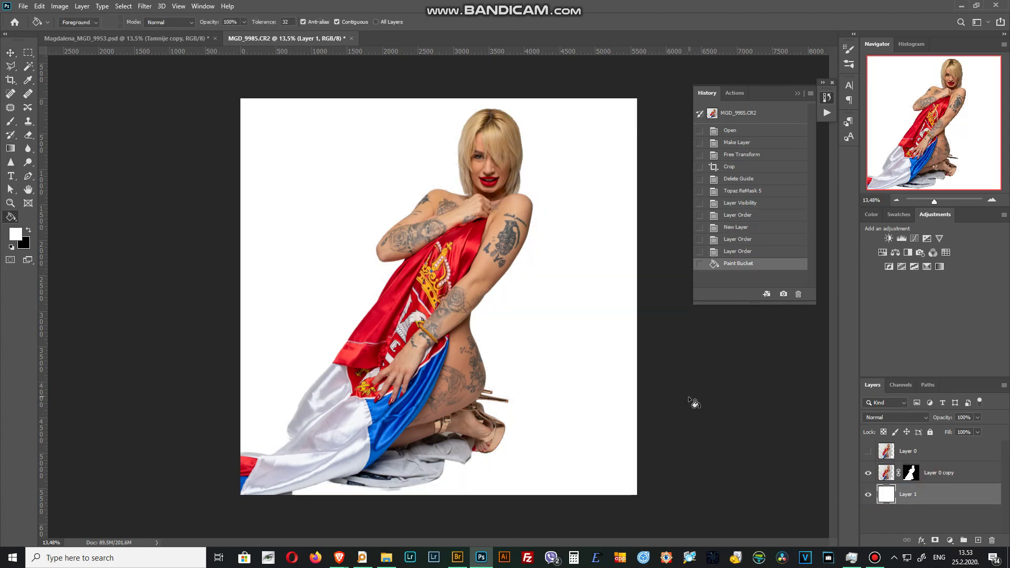
pyautogui.click(894, 473)
pyautogui.click(735, 92)
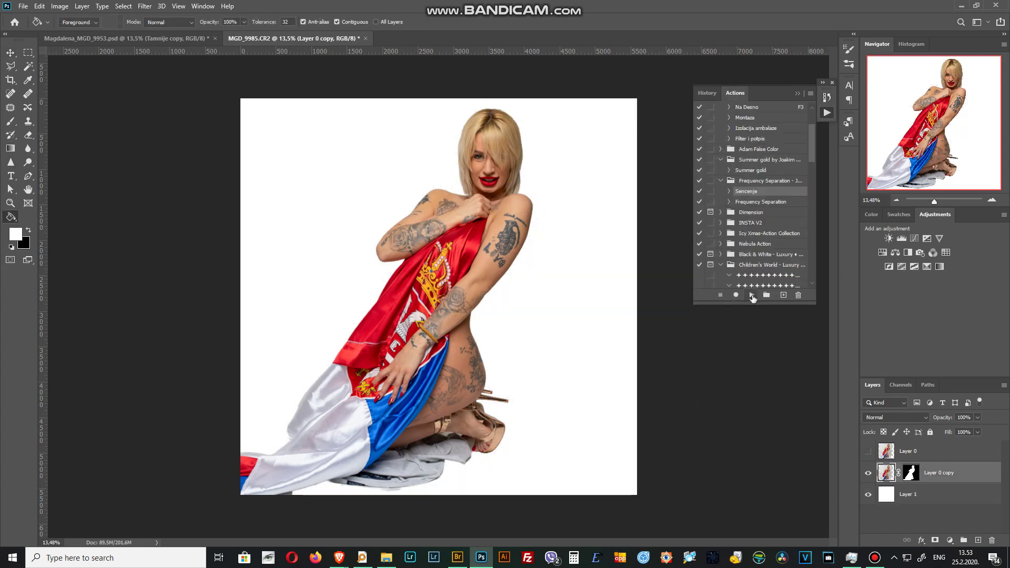
pyautogui.click(752, 296)
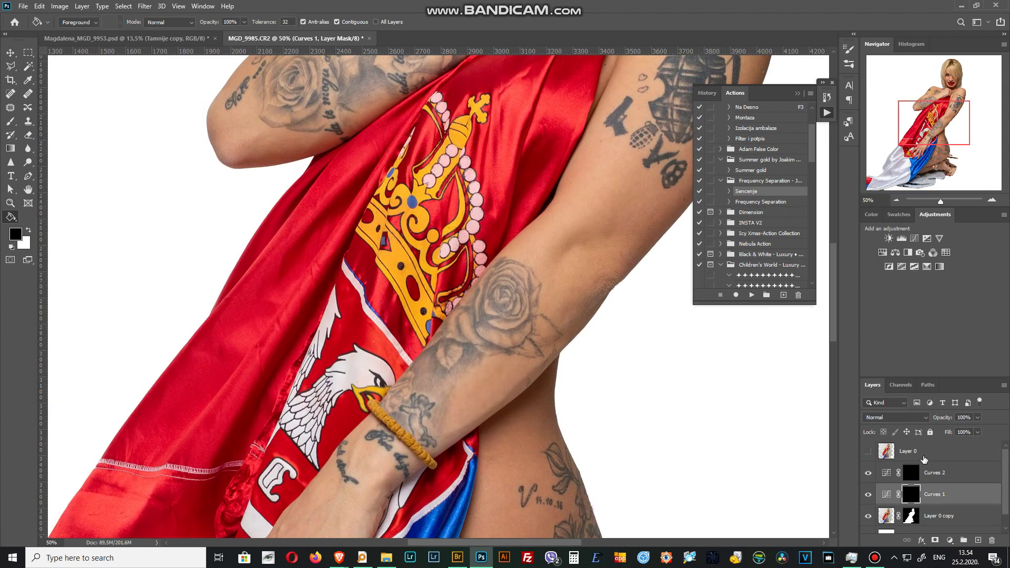
# Brighten the inner arm on the Curves 1 mask with a 20% opacity brush.
pyautogui.press('b')
pyautogui.press('2')
pyautogui.press('[')
pyautogui.press('[')
pyautogui.press('[')
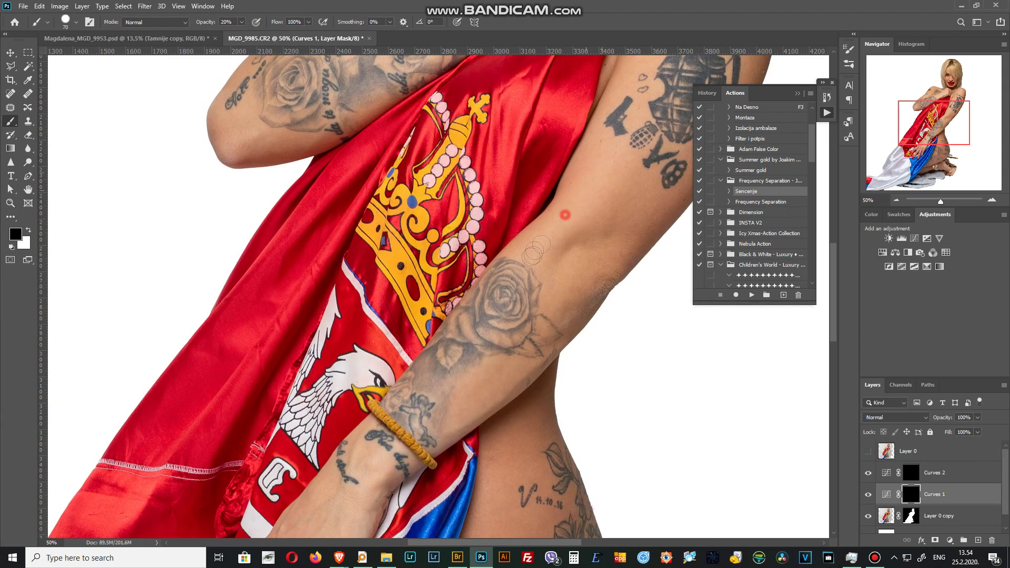
pyautogui.click(29, 232)
pyautogui.press(']')
pyautogui.press(']')
pyautogui.press(']')
pyautogui.moveTo(542, 232)
pyautogui.mouseDown()
pyautogui.moveTo(576, 198)
pyautogui.moveTo(565, 250)
pyautogui.mouseUp()
# Switch to a soft brush tip and brighten more of the arm and the grenade tattoo skin at size 200.
pyautogui.click(707, 92)
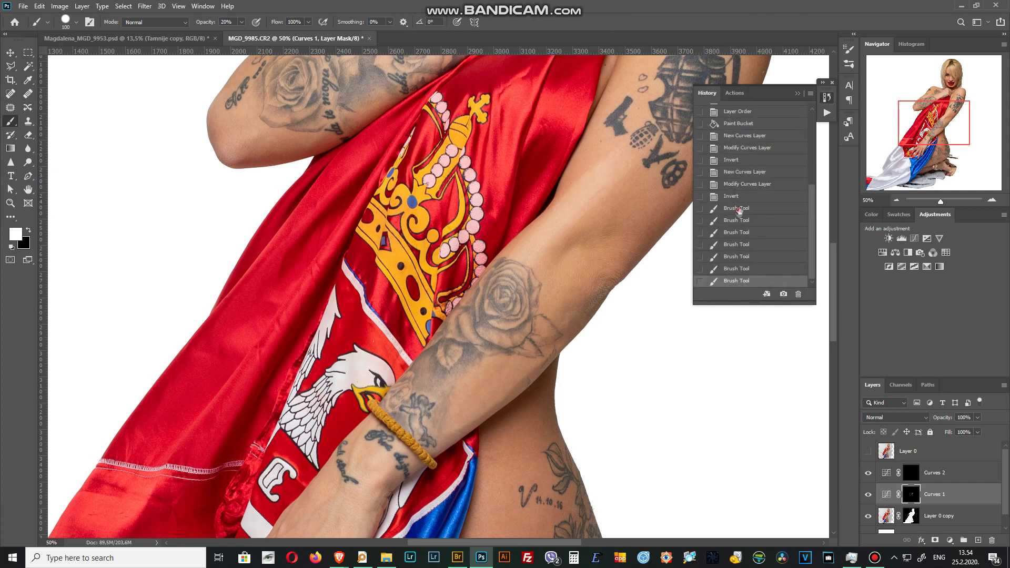
pyautogui.rightClick(547, 237)
pyautogui.click(582, 203)
pyautogui.click(547, 232)
pyautogui.moveTo(547, 231); pyautogui.dragTo(363, 528)
pyautogui.press(']')
pyautogui.press(']')
pyautogui.press(']')
pyautogui.moveTo(582, 255); pyautogui.dragTo(500, 390)
# Brighten the forearm rose tattoo and the upper-arm red spots with a 100 brush.
pyautogui.press('[')
pyautogui.press('[')
pyautogui.press('[')
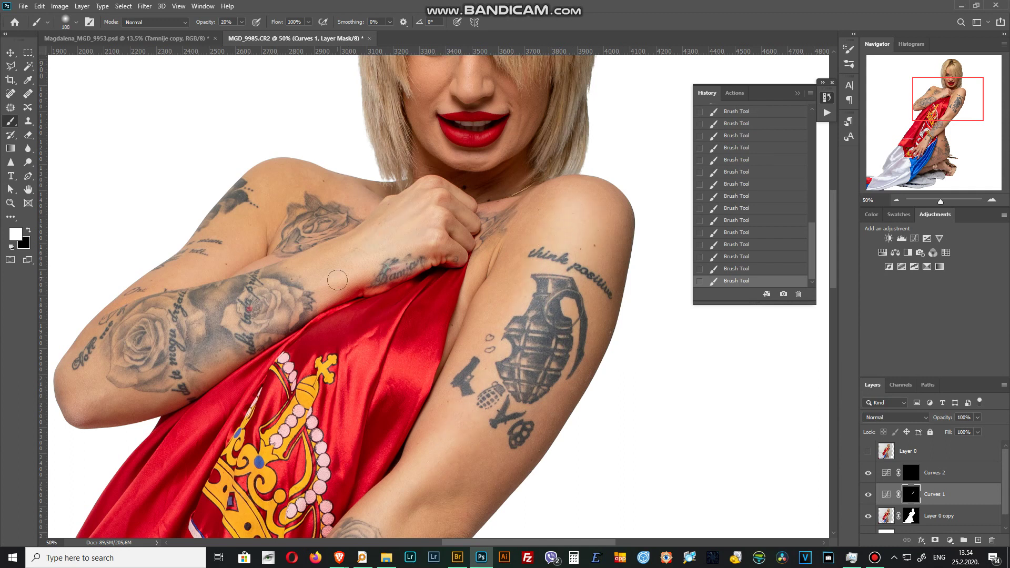
pyautogui.moveTo(242, 329); pyautogui.dragTo(272, 306)
pyautogui.moveTo(235, 215); pyautogui.dragTo(242, 199)
pyautogui.press('[')
pyautogui.press('[')
pyautogui.press('[')
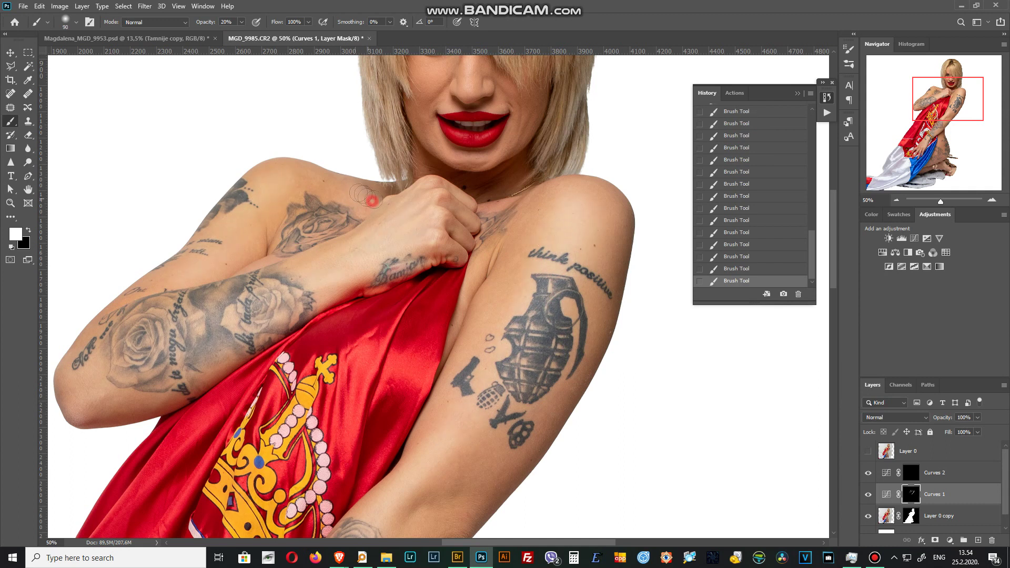
pyautogui.click(936, 472)
pyautogui.press(']')
pyautogui.press(']')
pyautogui.press(']')
pyautogui.press(']')
pyautogui.press(']')
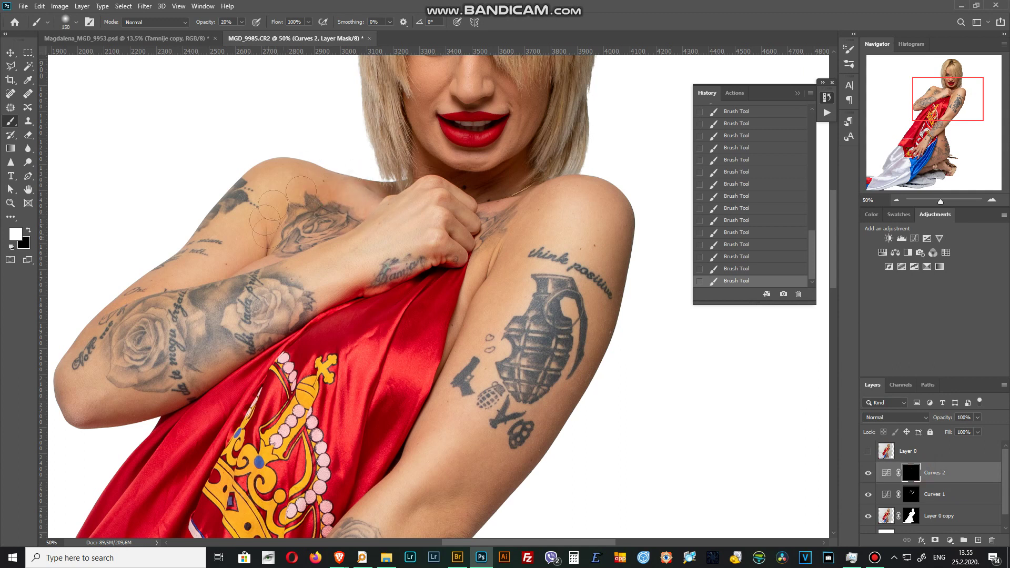
pyautogui.click(912, 498)
pyautogui.press('[')
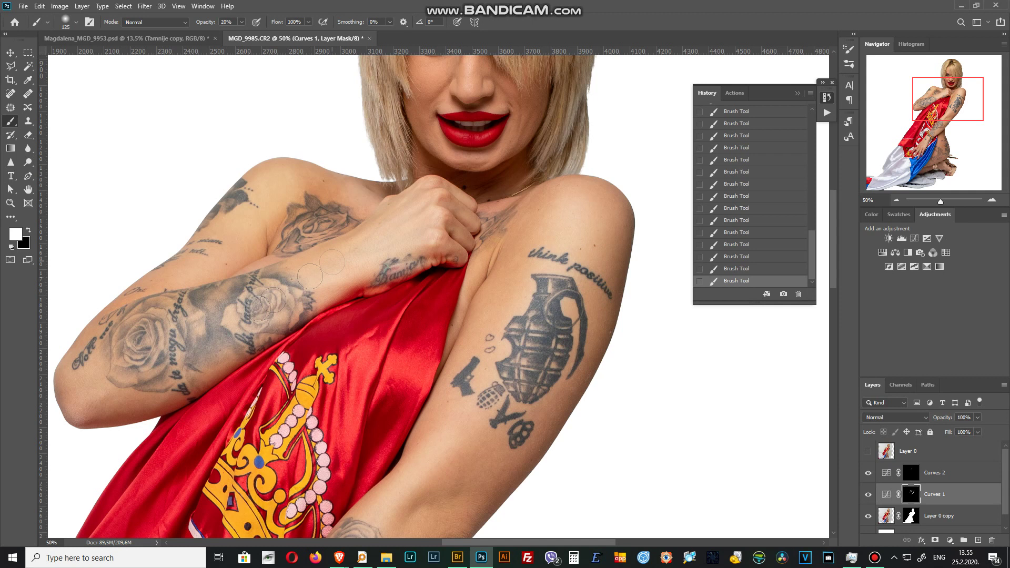
# Darken the right arm's edge and inner upper arm on Curves 2 at brush size 200.
pyautogui.hotkey('alt', ']')
pyautogui.press(']')
pyautogui.press(']')
pyautogui.press(']')
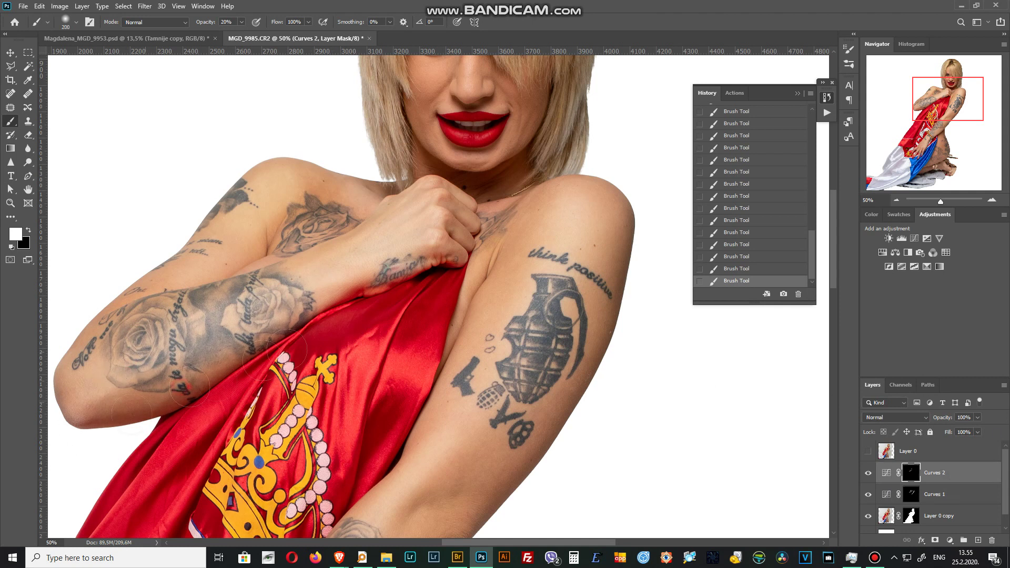
pyautogui.moveTo(613, 325); pyautogui.dragTo(636, 291)
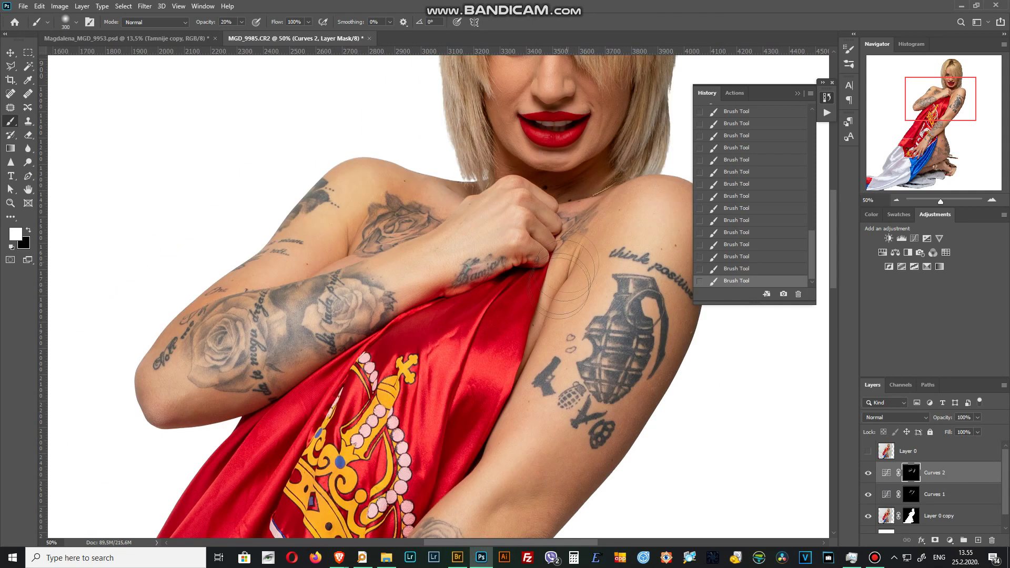
pyautogui.moveTo(492, 298); pyautogui.dragTo(571, 285)
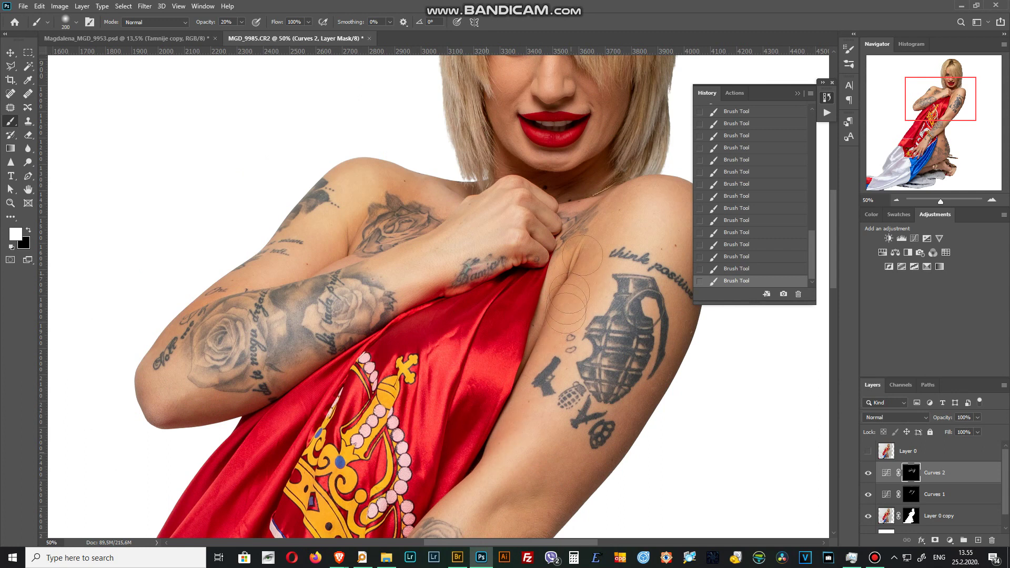
pyautogui.scroll(-5, 570, 292)
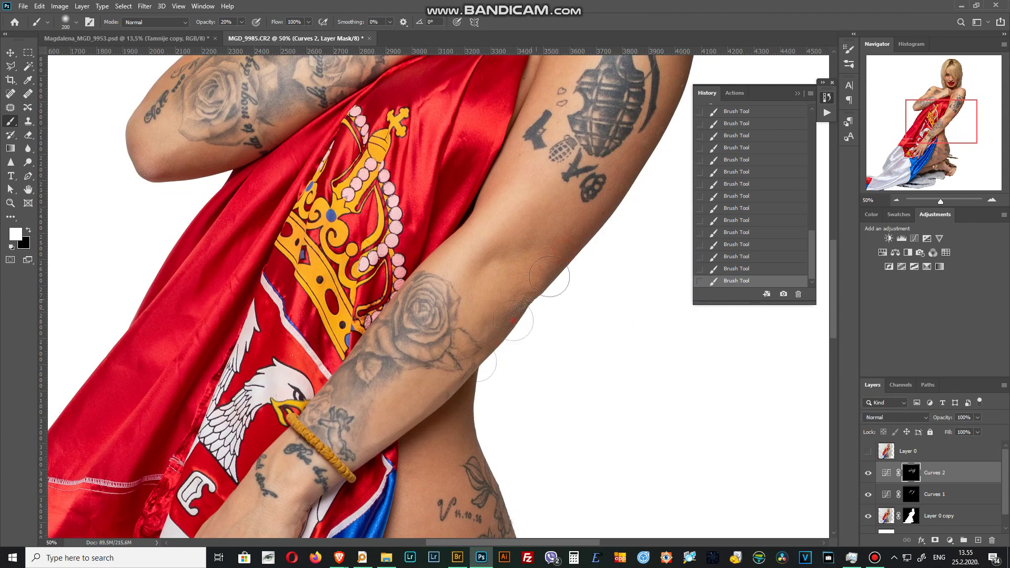
pyautogui.hotkey('ctrl', '-')
# Alternate between the Curves 1 and Curves 2 masks while resizing the brush, up to 400, over the legs.
pyautogui.hotkey('alt', '[')
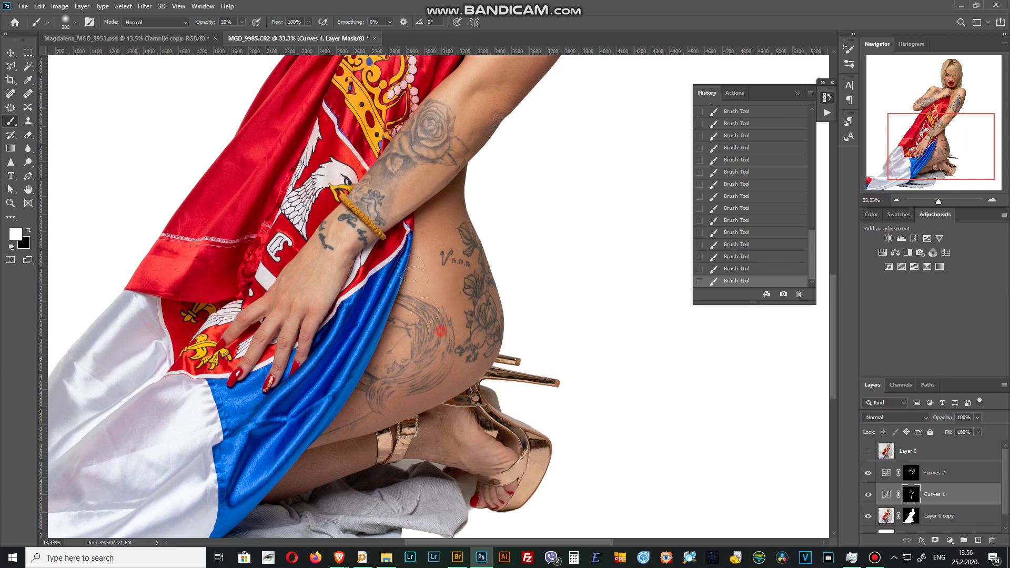
pyautogui.hotkey('alt', ']')
pyautogui.press(']')
pyautogui.press(']')
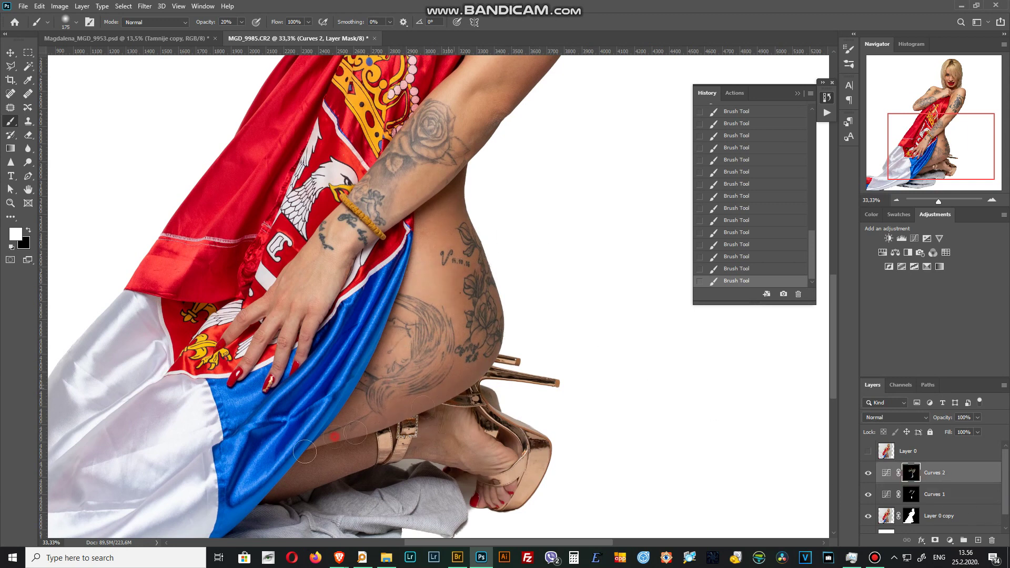
pyautogui.click(910, 493)
pyautogui.press('[')
pyautogui.press('[')
pyautogui.press('[')
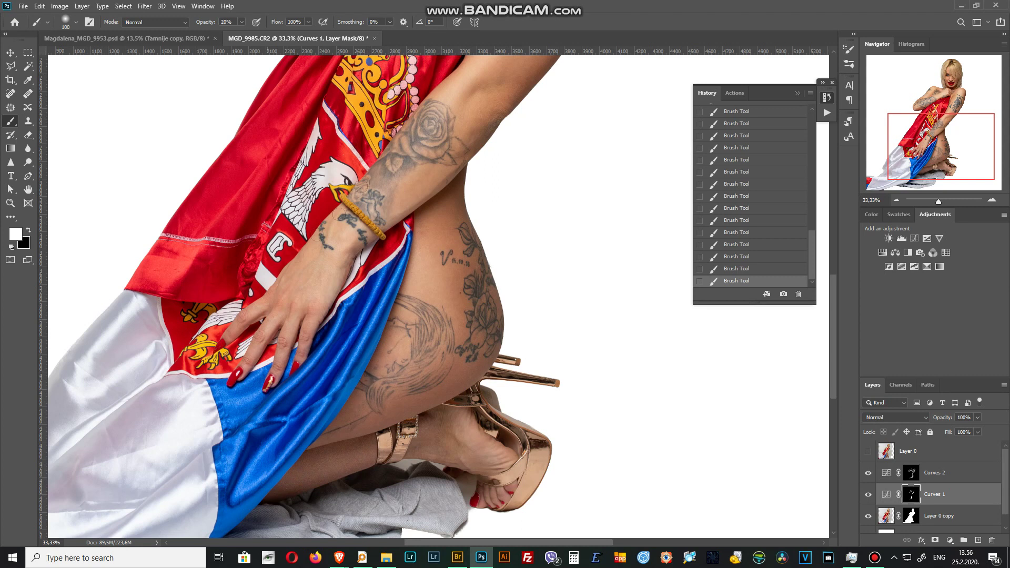
pyautogui.hotkey('alt', ']')
pyautogui.press(']')
pyautogui.press(']')
pyautogui.press(']')
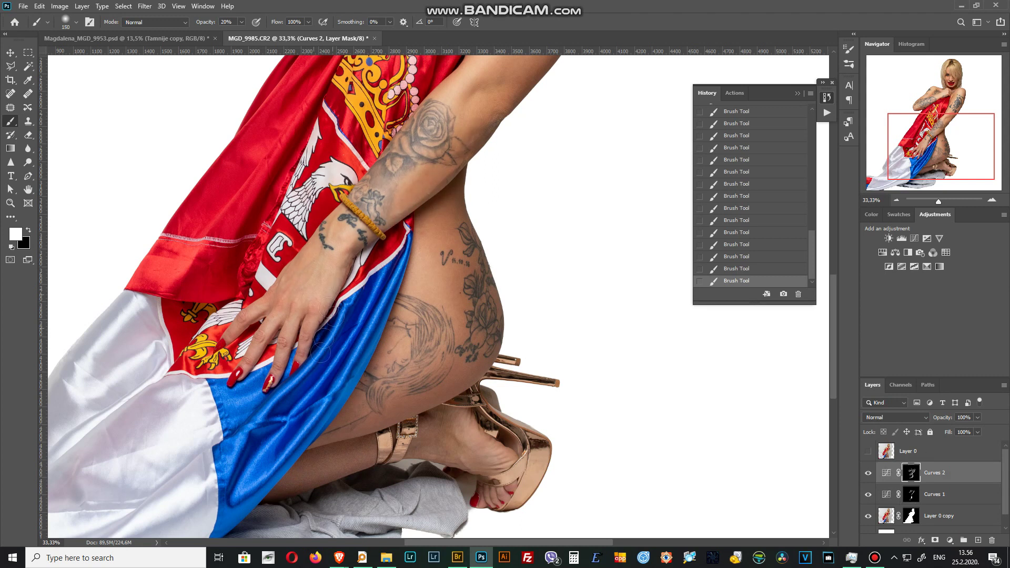
pyautogui.hotkey('alt', '[')
pyautogui.press('[')
pyautogui.press('[')
pyautogui.press('[')
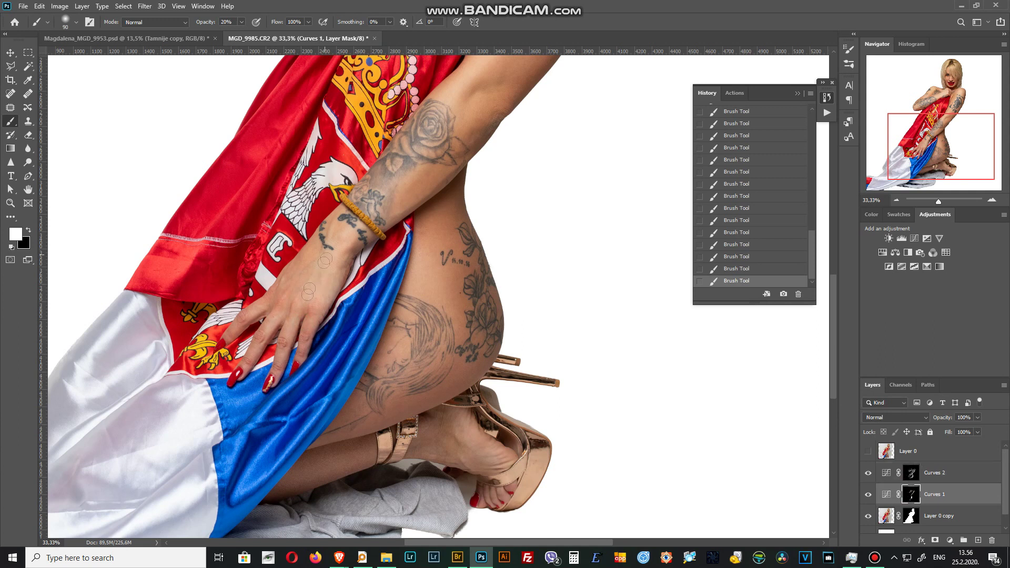
# Fit the image in view, compare with Layer 0, and give Layer 0 its own mask.
pyautogui.hotkey('ctrl', '0')
pyautogui.click(868, 451)
pyautogui.click(907, 451)
pyautogui.click(868, 451)
pyautogui.click(869, 451)
pyautogui.click(944, 515)
pyautogui.hotkey('ctrl', 'j')
pyautogui.hotkey('ctrl', 'j')
pyautogui.click(868, 451)
pyautogui.press('Delete')
pyautogui.press('Delete')
# Toggle Layer 0 visibility and paint the Curves 2 adjustment onto the arm.
pyautogui.click(869, 452)
pyautogui.click(869, 452)
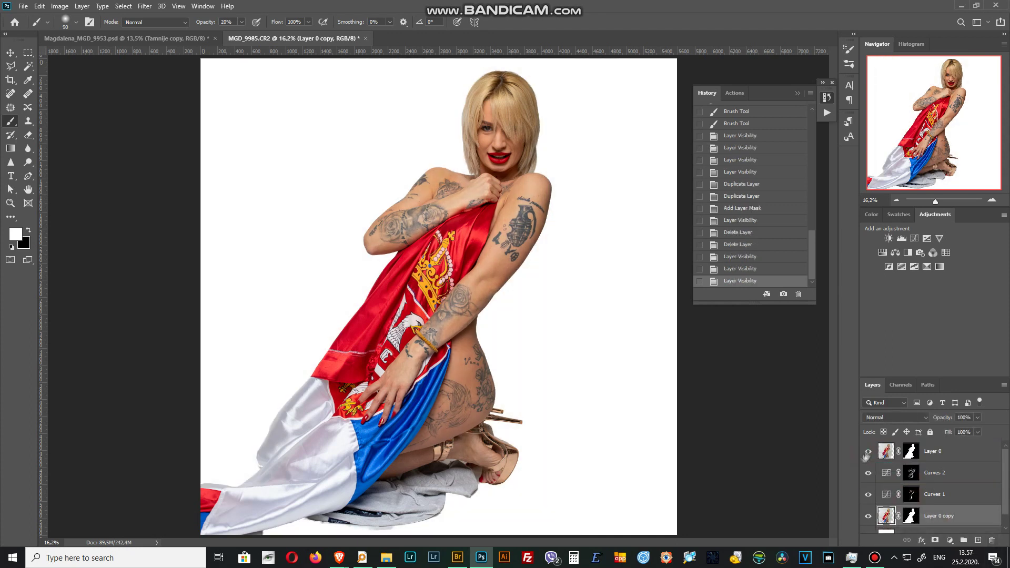
pyautogui.click(868, 452)
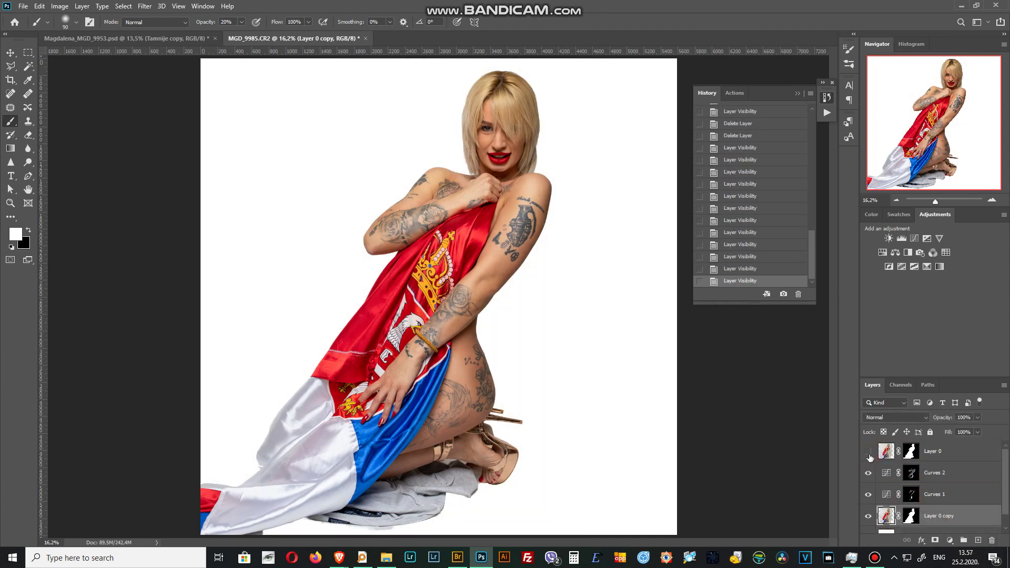
pyautogui.click(911, 473)
pyautogui.moveTo(443, 447)
pyautogui.mouseDown()
pyautogui.moveTo(436, 390)
pyautogui.moveTo(426, 416)
pyautogui.mouseUp()
pyautogui.hotkey('ctrl', '1')
pyautogui.click(954, 74)
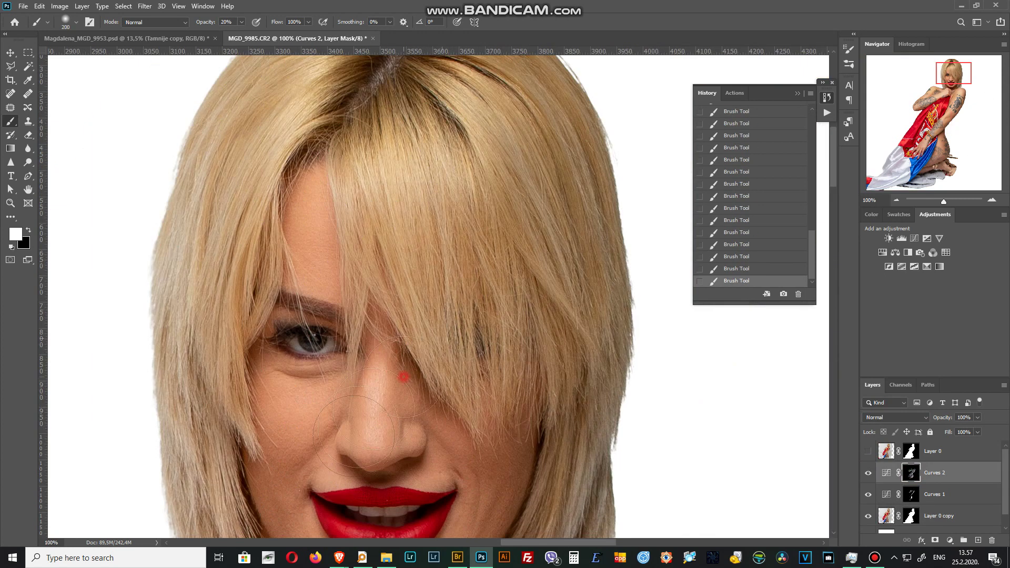
# Dab the Curves 1 adjustment onto the nose and face, bringing the top of the head into view.
pyautogui.click(911, 494)
pyautogui.press('[')
pyautogui.press('[')
pyautogui.press('[')
pyautogui.click(370, 410)
pyautogui.click(399, 215)
pyautogui.press(']')
pyautogui.press(']')
pyautogui.press(']')
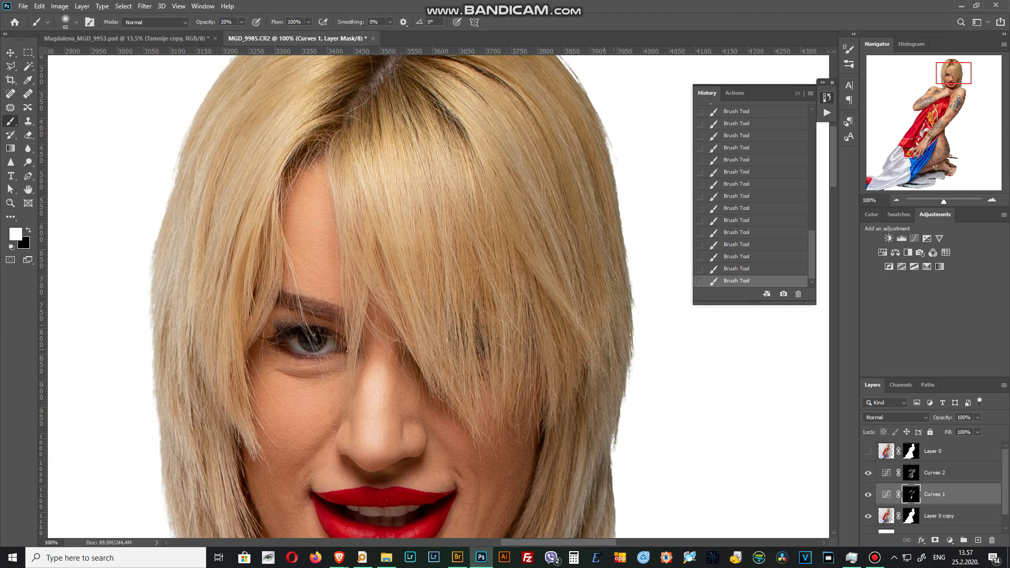
pyautogui.moveTo(378, 348); pyautogui.dragTo(366, 534)
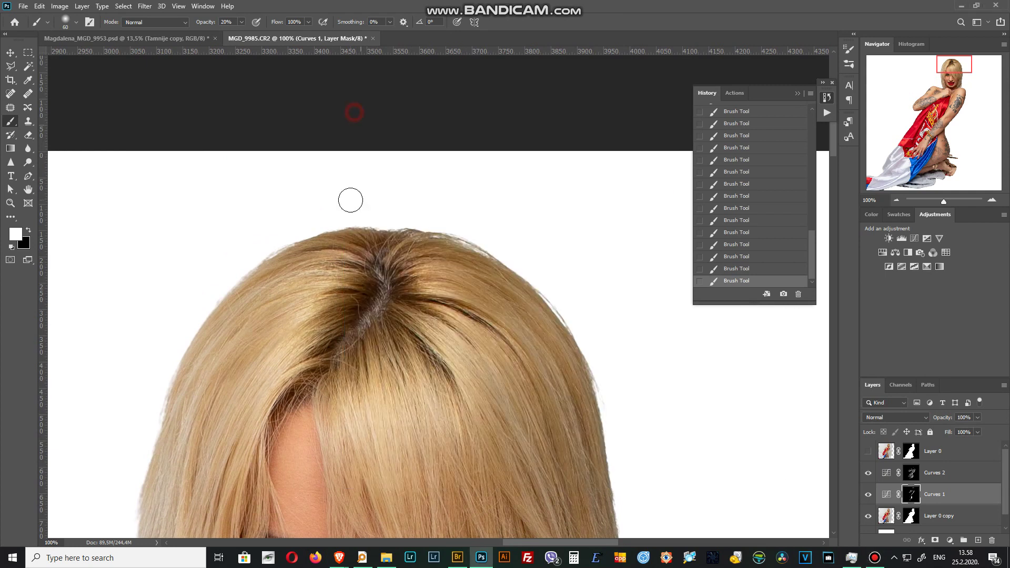
pyautogui.scroll(-10, 349, 198)
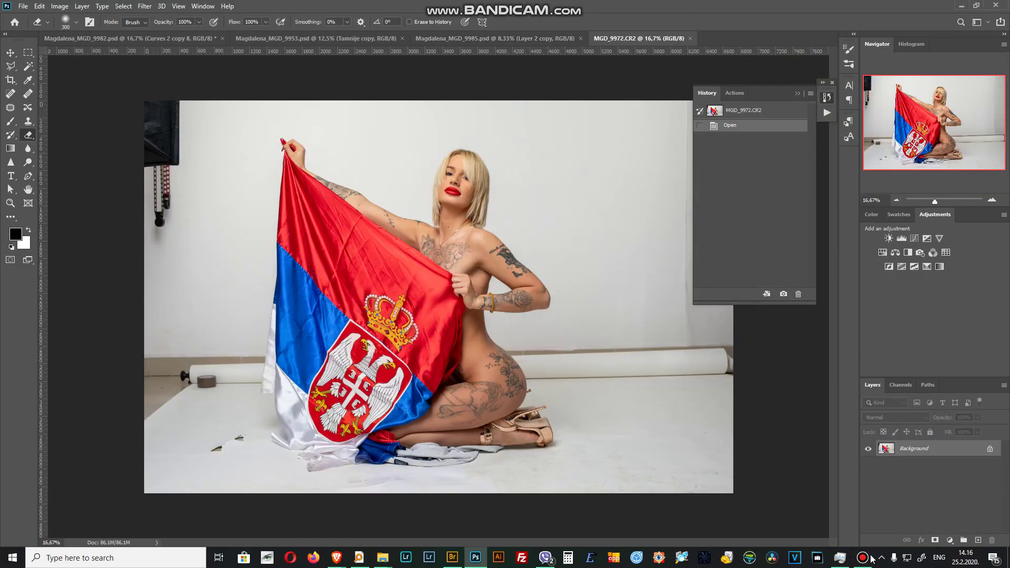
# Crop MGD_9972.CR2 to a tight 1:1 square around the woman and launch Topaz ReMask.
pyautogui.press('c')
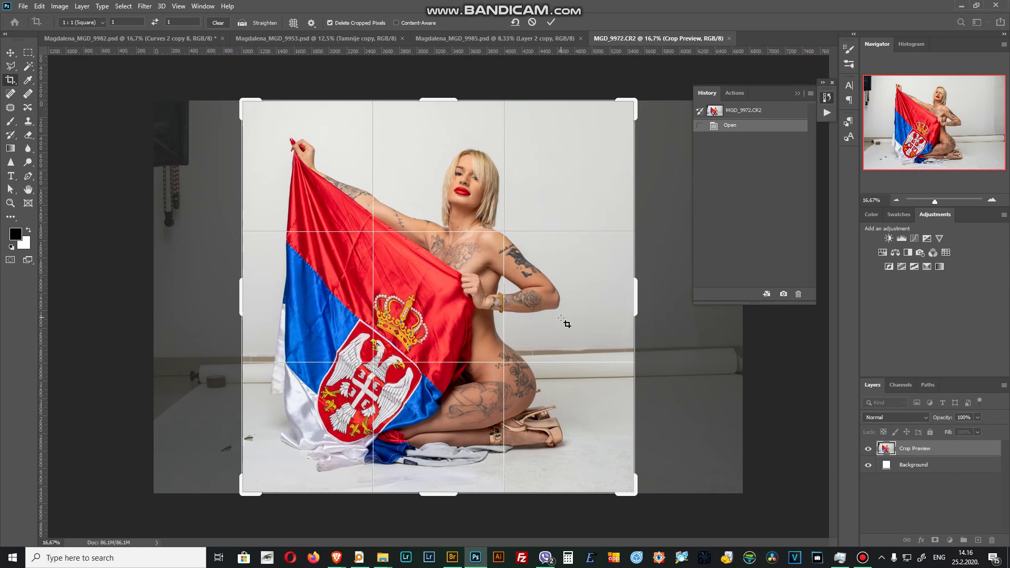
pyautogui.press('Left')
pyautogui.press('Left')
pyautogui.press('Left')
pyautogui.moveTo(633, 102); pyautogui.dragTo(610, 125)
pyautogui.press('Return')
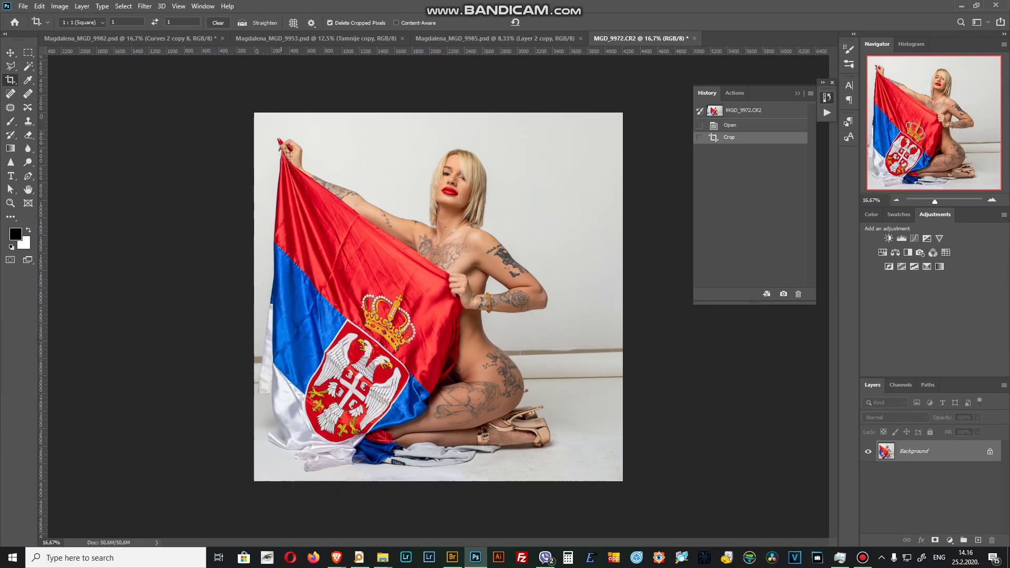
pyautogui.click(145, 6)
pyautogui.click(318, 262)
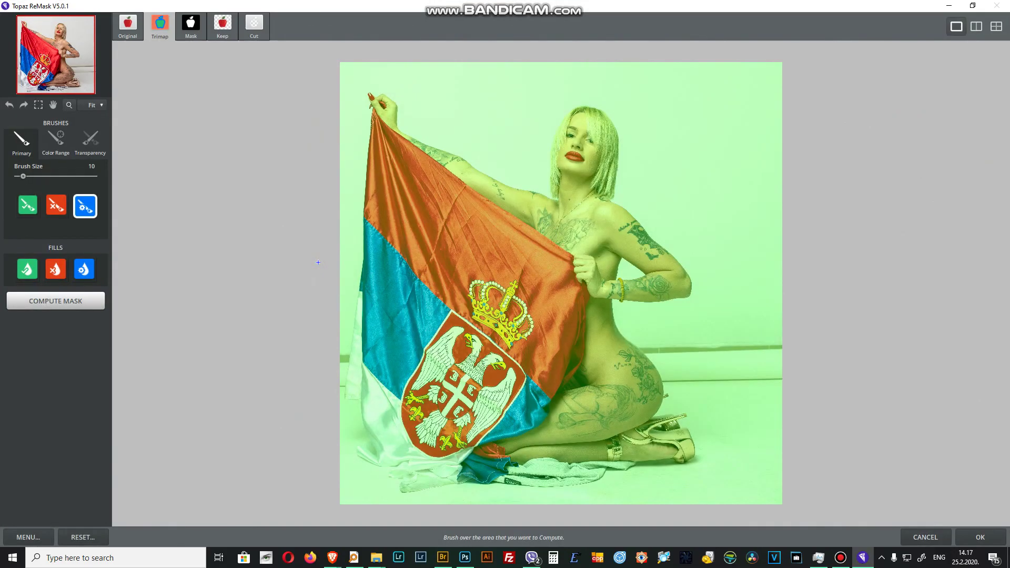
# Trace compute edges around the arm-body gap, the arm's underside and down from the wrist.
pyautogui.scroll(3, 318, 262)
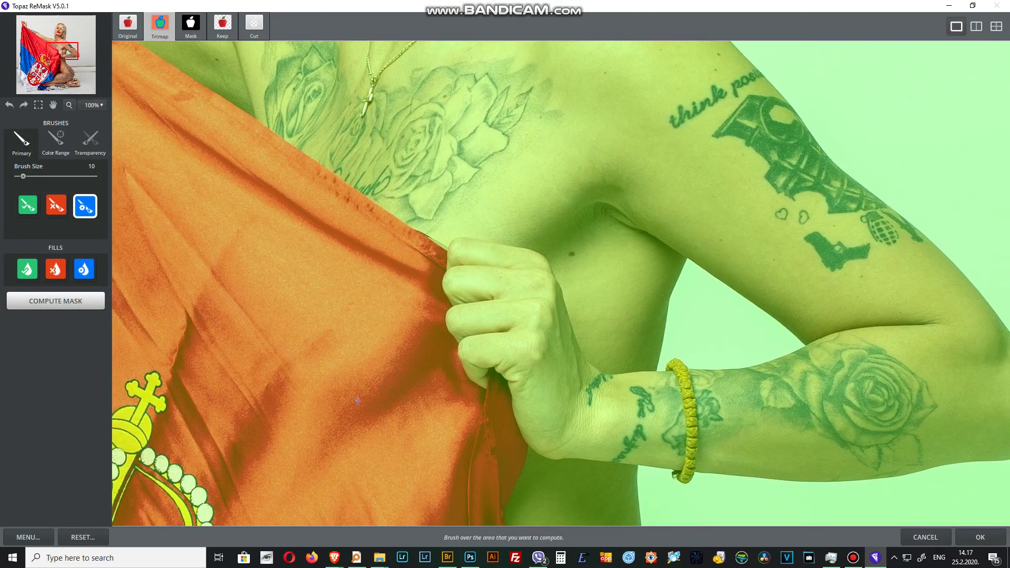
pyautogui.moveTo(658, 372)
pyautogui.mouseDown()
pyautogui.moveTo(686, 258)
pyautogui.moveTo(789, 352)
pyautogui.moveTo(684, 365)
pyautogui.mouseUp()
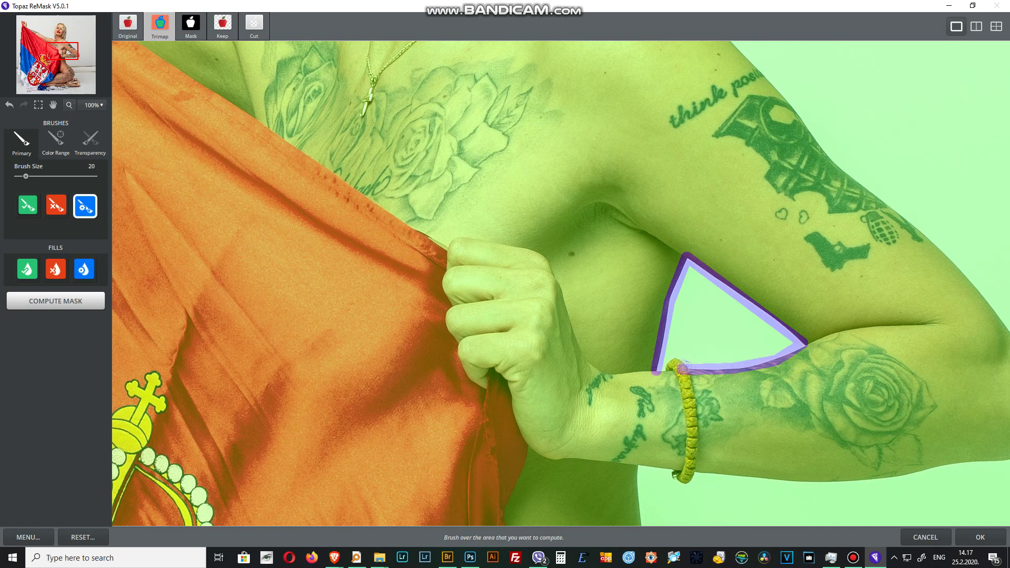
pyautogui.moveTo(672, 467); pyautogui.dragTo(994, 461)
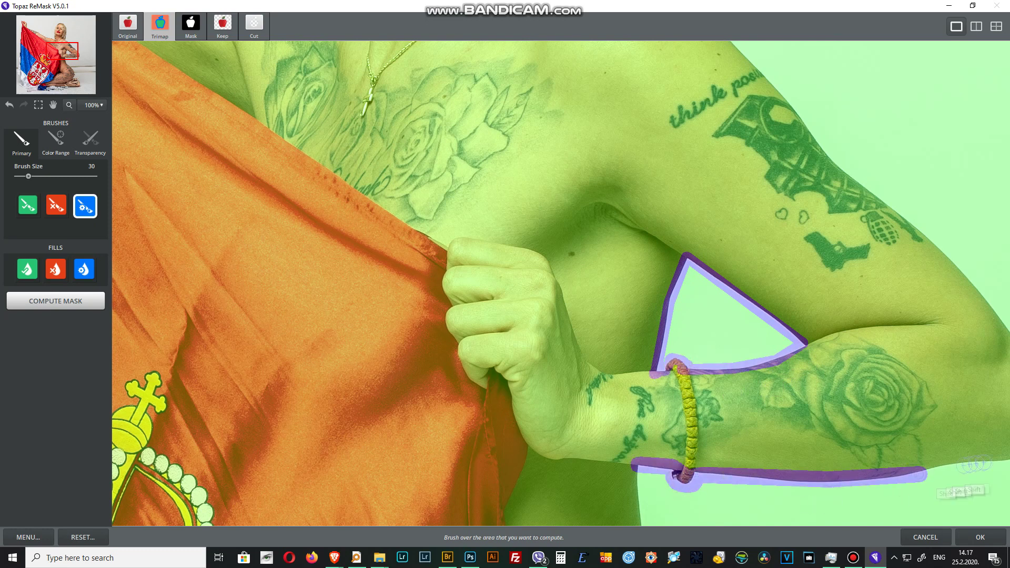
pyautogui.scroll(-3, 994, 461)
pyautogui.moveTo(636, 260); pyautogui.dragTo(673, 425)
# Trace the buttock edge, the shoe heel and the sole in the lower body.
pyautogui.moveTo(741, 483); pyautogui.dragTo(665, 338)
pyautogui.moveTo(541, 214)
pyautogui.mouseDown()
pyautogui.moveTo(736, 458)
pyautogui.moveTo(747, 507)
pyautogui.mouseUp()
pyautogui.moveTo(747, 508); pyautogui.dragTo(718, 278)
pyautogui.moveTo(734, 315)
pyautogui.mouseDown()
pyautogui.moveTo(789, 421)
pyautogui.moveTo(794, 473)
pyautogui.moveTo(860, 491)
pyautogui.mouseUp()
pyautogui.moveTo(860, 492); pyautogui.dragTo(871, 323)
pyautogui.moveTo(885, 386)
pyautogui.mouseDown()
pyautogui.moveTo(897, 463)
pyautogui.moveTo(842, 497)
pyautogui.moveTo(763, 469)
pyautogui.mouseUp()
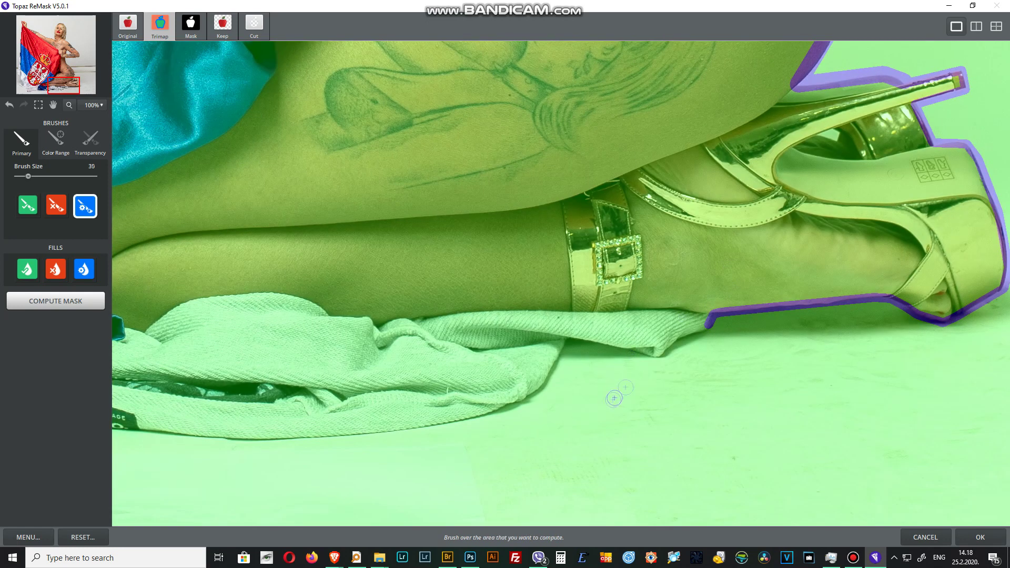
# Trace the outline along the edge of the cloth on the floor.
pyautogui.moveTo(707, 326)
pyautogui.mouseDown()
pyautogui.moveTo(536, 395)
pyautogui.moveTo(306, 441)
pyautogui.mouseUp()
pyautogui.moveTo(197, 465); pyautogui.dragTo(636, 463)
pyautogui.moveTo(581, 447)
pyautogui.mouseDown()
pyautogui.moveTo(440, 417)
pyautogui.moveTo(291, 429)
pyautogui.moveTo(225, 463)
pyautogui.moveTo(450, 481)
pyautogui.moveTo(369, 336)
pyautogui.moveTo(195, 274)
pyautogui.moveTo(268, 210)
pyautogui.mouseUp()
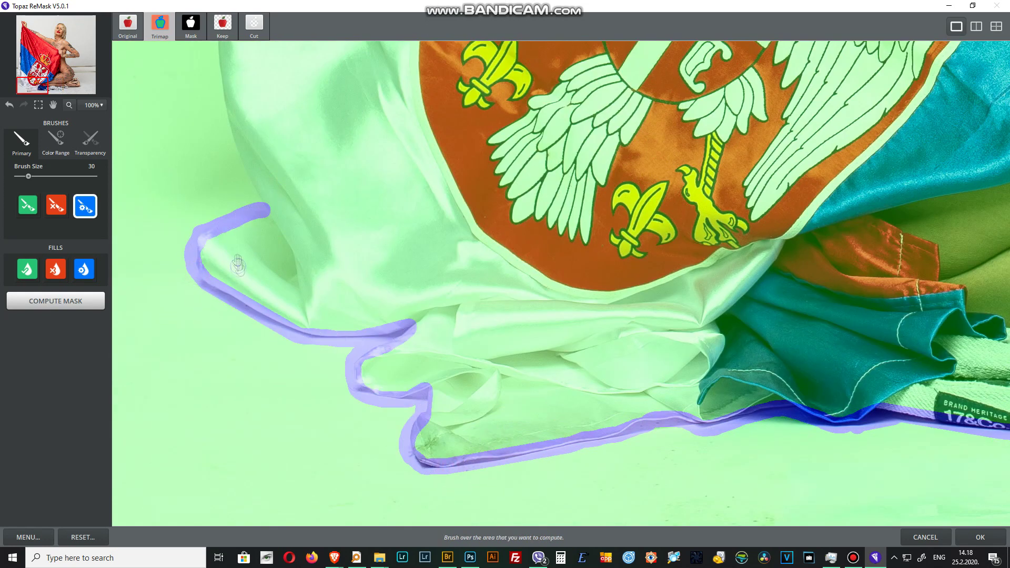
pyautogui.moveTo(239, 145); pyautogui.dragTo(211, 48)
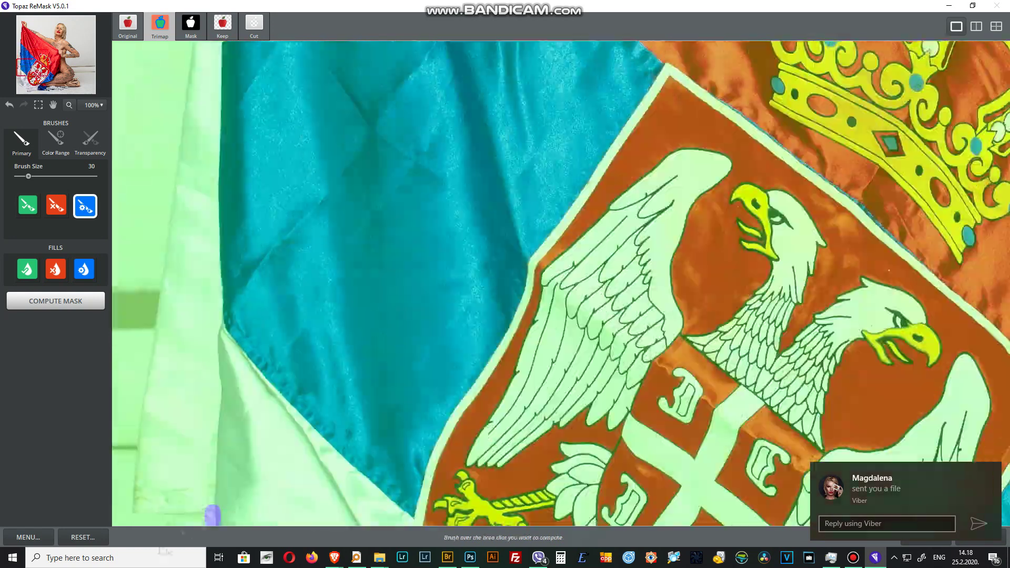
pyautogui.moveTo(262, 290)
pyautogui.mouseDown()
pyautogui.moveTo(208, 297)
pyautogui.moveTo(245, 222)
pyautogui.mouseUp()
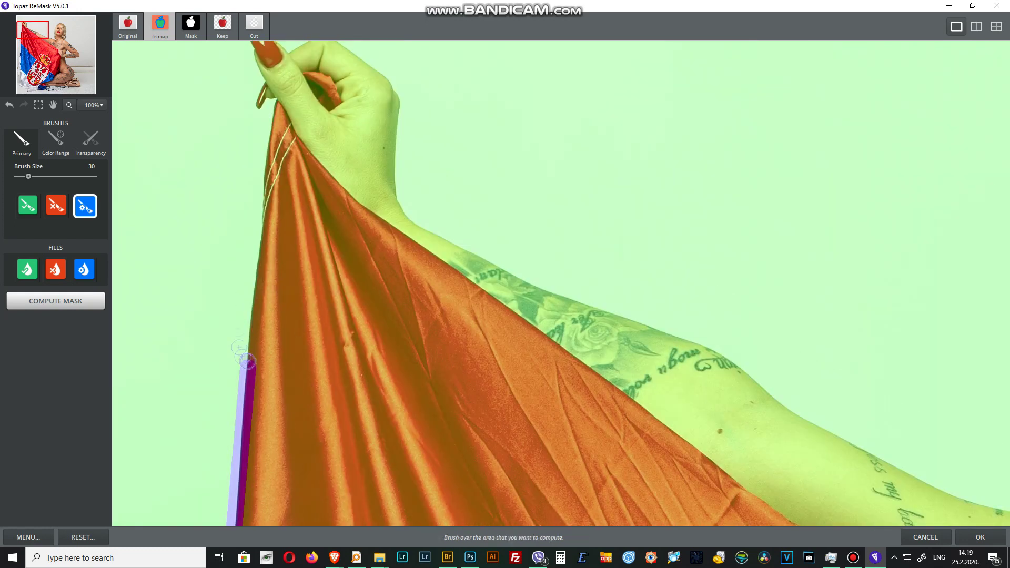
# Trace the left flag edge, the raised arm toward the neck, the hair and the arm's right edge.
pyautogui.moveTo(255, 230)
pyautogui.mouseDown()
pyautogui.moveTo(248, 107)
pyautogui.moveTo(406, 371)
pyautogui.moveTo(639, 481)
pyautogui.mouseUp()
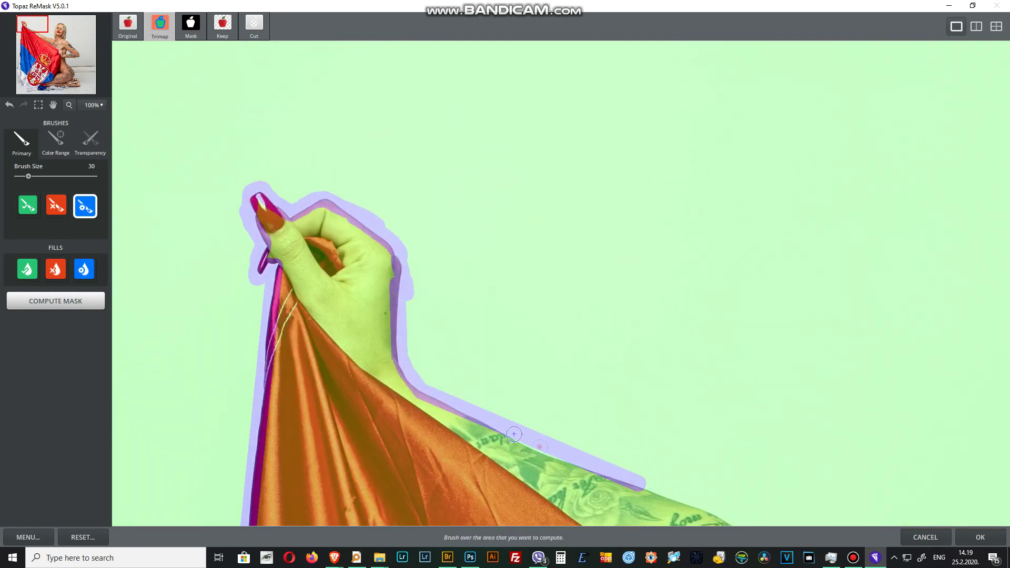
pyautogui.moveTo(510, 432); pyautogui.dragTo(603, 332)
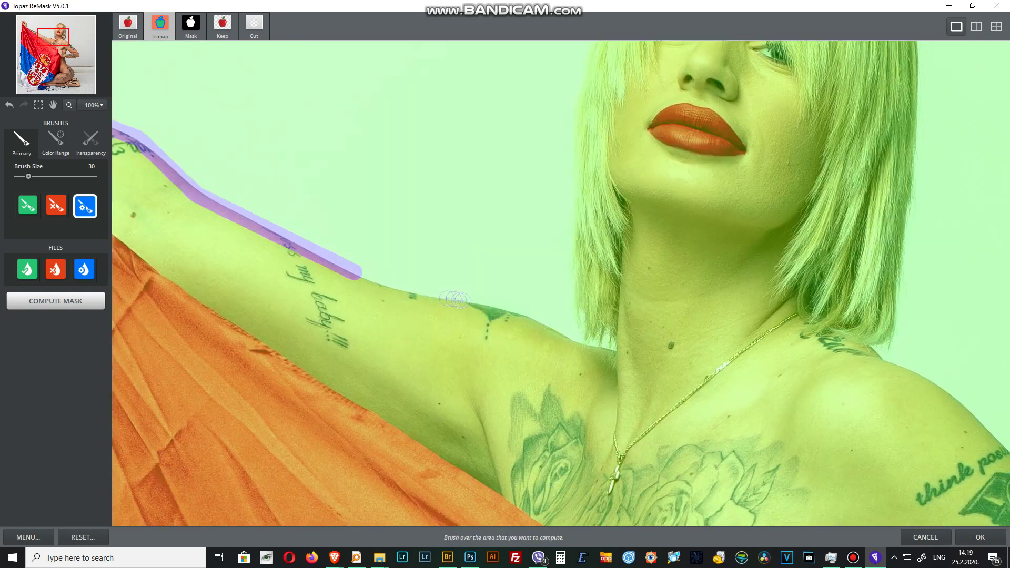
pyautogui.moveTo(602, 332)
pyautogui.mouseDown()
pyautogui.moveTo(569, 269)
pyautogui.moveTo(889, 505)
pyautogui.mouseUp()
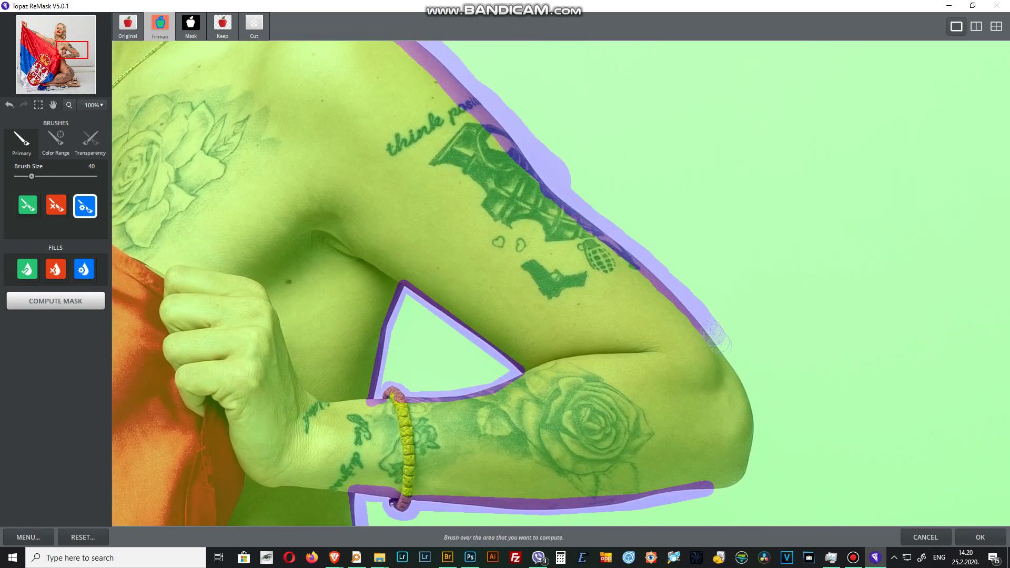
pyautogui.moveTo(884, 394); pyautogui.dragTo(715, 495)
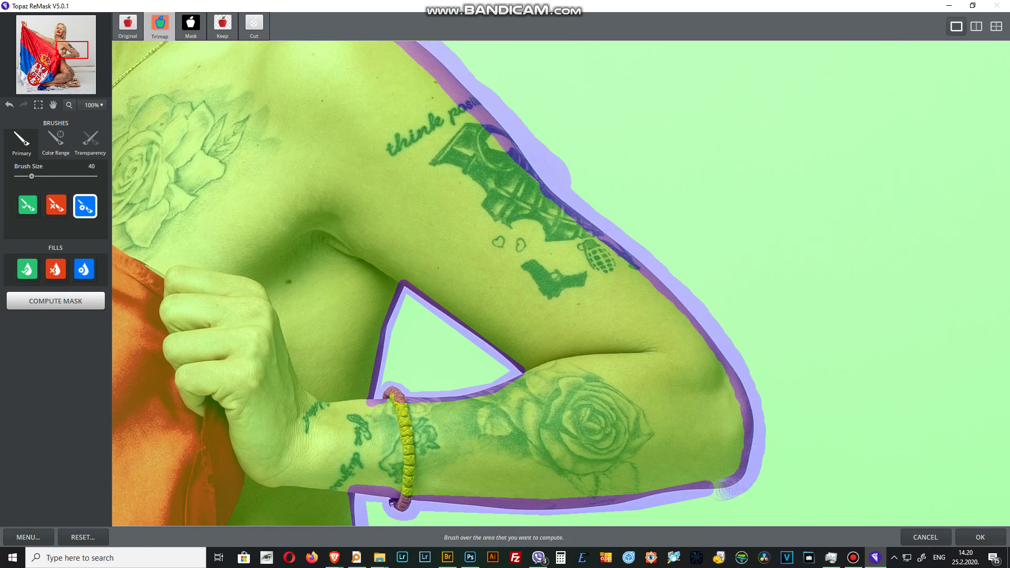
# Fill the background with the red Cut zone and compute the mask.
pyautogui.click(55, 270)
pyautogui.click(567, 317)
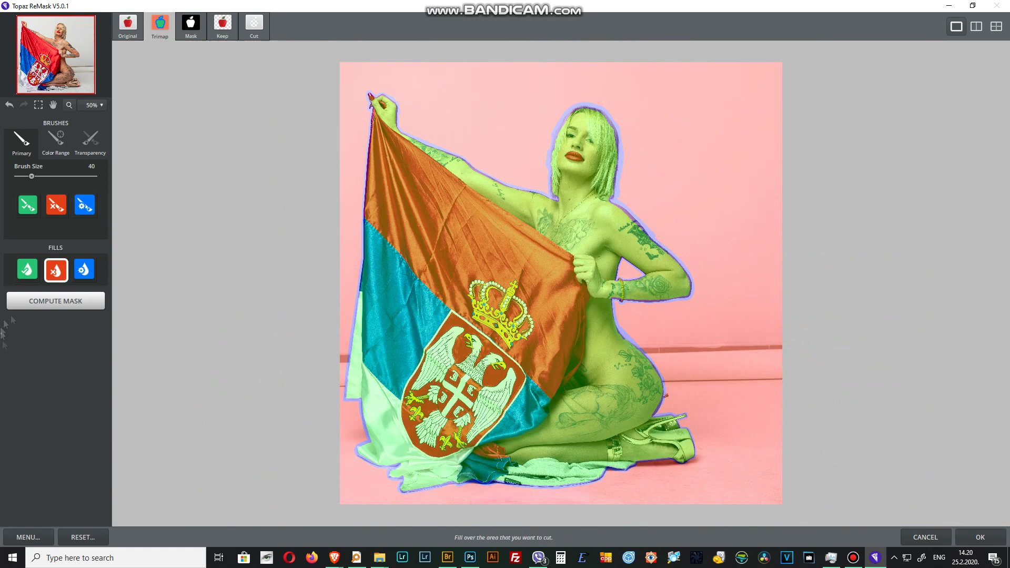
pyautogui.click(55, 301)
# Set Edge Hardness to 100 and preview the cut-out around the thigh and shoe.
pyautogui.moveTo(77, 362); pyautogui.dragTo(100, 363)
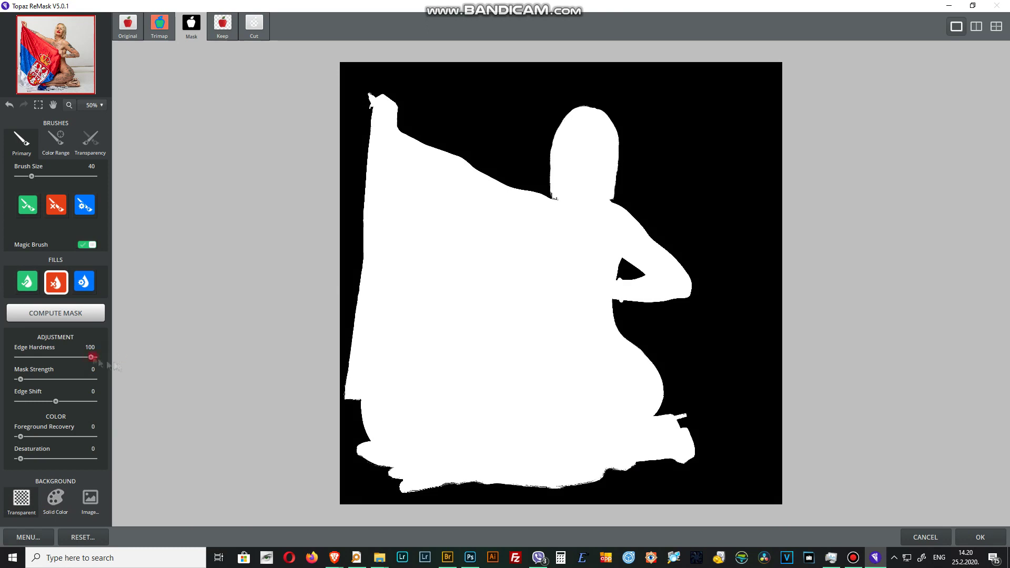
pyautogui.scroll(2, 121, 356)
pyautogui.scroll(-3, 327, 372)
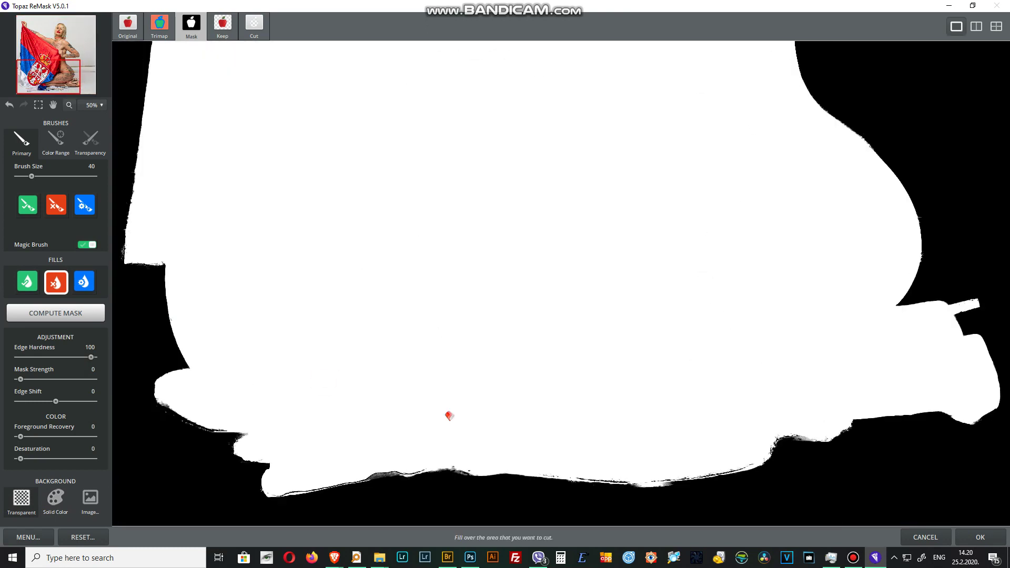
pyautogui.scroll(2, 449, 416)
pyautogui.press('k')
pyautogui.press('c')
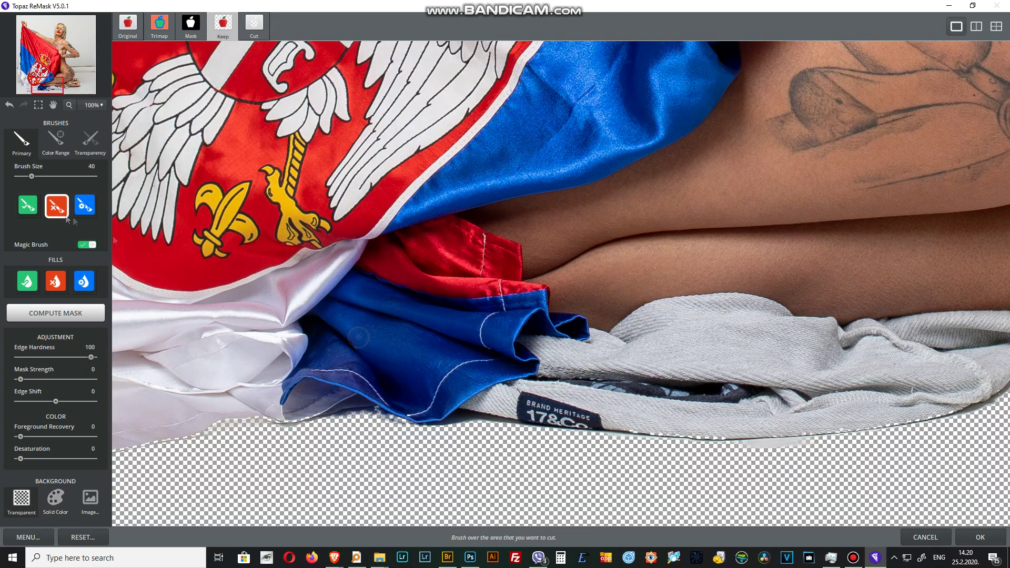
pyautogui.moveTo(757, 453); pyautogui.dragTo(347, 130)
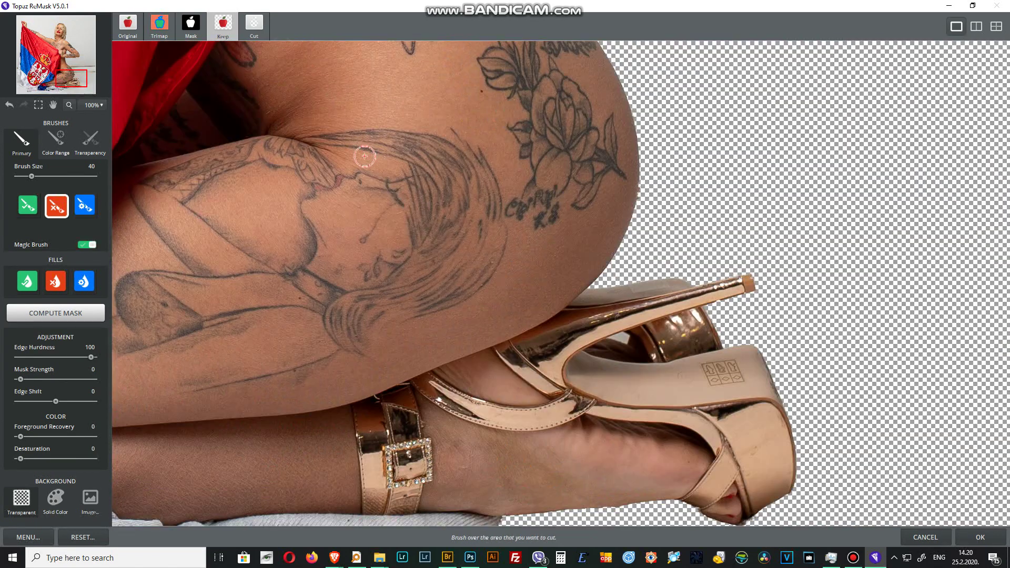
# Touch up the heel in Mask view with Keep and Cut brushes, apply, and add a new empty layer.
pyautogui.press('m')
pyautogui.scroll(1, 772, 104)
pyautogui.press('k')
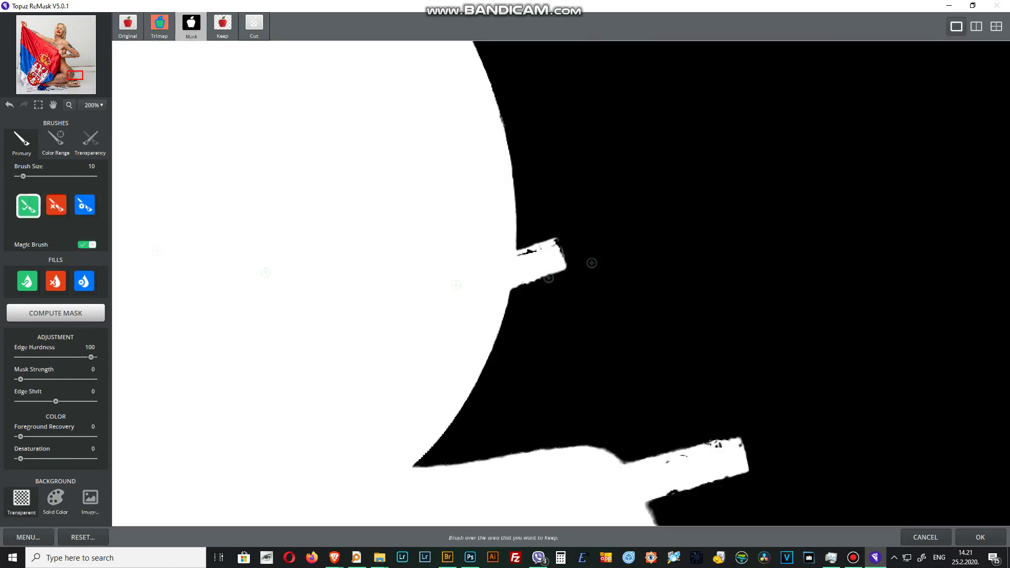
pyautogui.scroll(-1, 694, 468)
pyautogui.press('c')
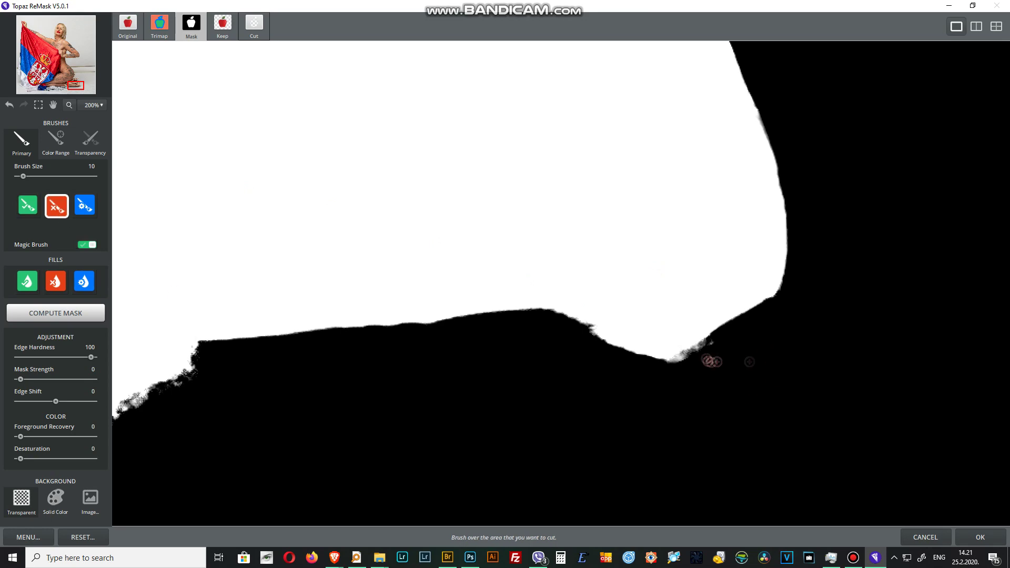
pyautogui.press('Return')
pyautogui.click(978, 540)
# Fill the new layer and invert it to white, then run the Sencenje action for Curves 1 and 2.
pyautogui.press('g')
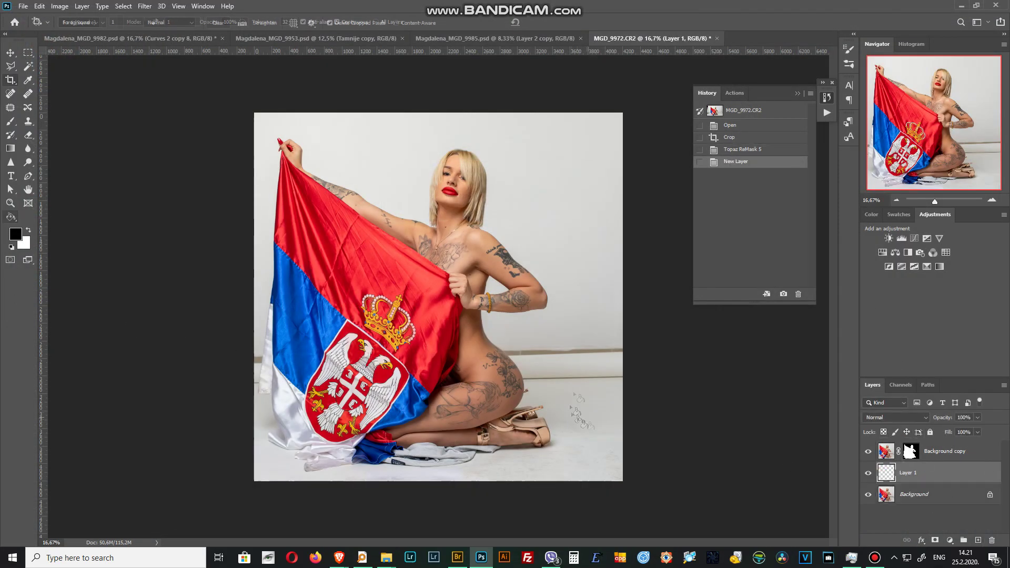
pyautogui.click(619, 402)
pyautogui.hotkey('ctrl', 'i')
pyautogui.click(911, 451)
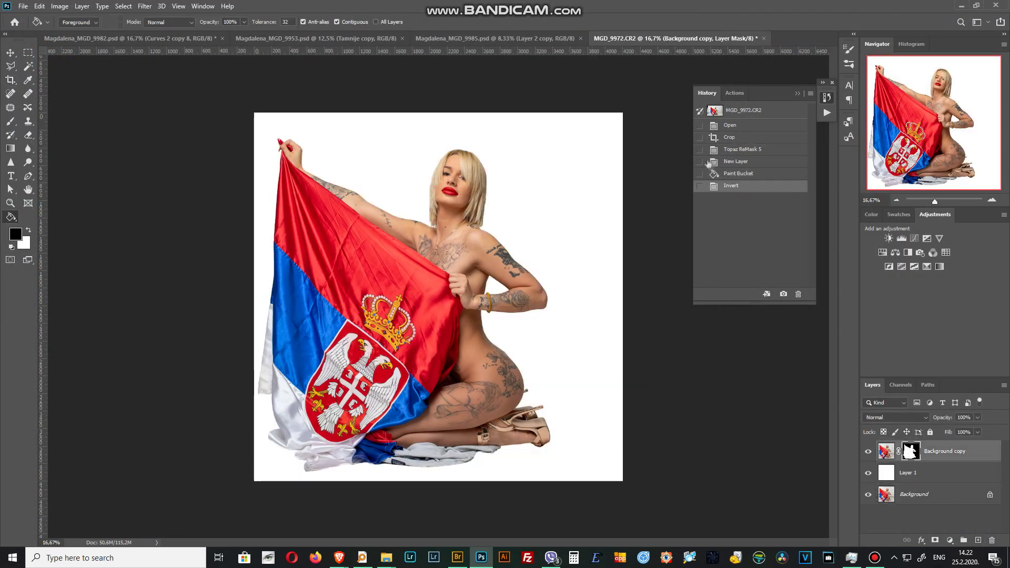
pyautogui.press('F4')
# Target the Curves 1 mask with a white soft round brush at 100% zoom, undoing a test stroke.
pyautogui.click(918, 468)
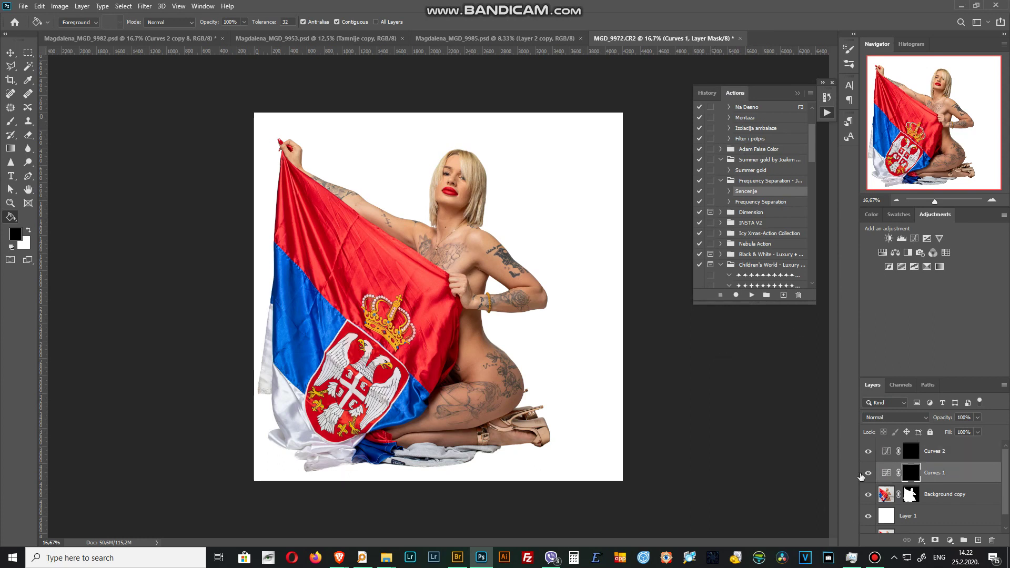
pyautogui.hotkey('ctrl', '1')
pyautogui.scroll(5, 491, 342)
pyautogui.press('b')
pyautogui.press('x')
pyautogui.moveTo(487, 358); pyautogui.dragTo(560, 260)
pyautogui.hotkey('ctrl', 'z')
pyautogui.rightClick(531, 309)
pyautogui.doubleClick(550, 322)
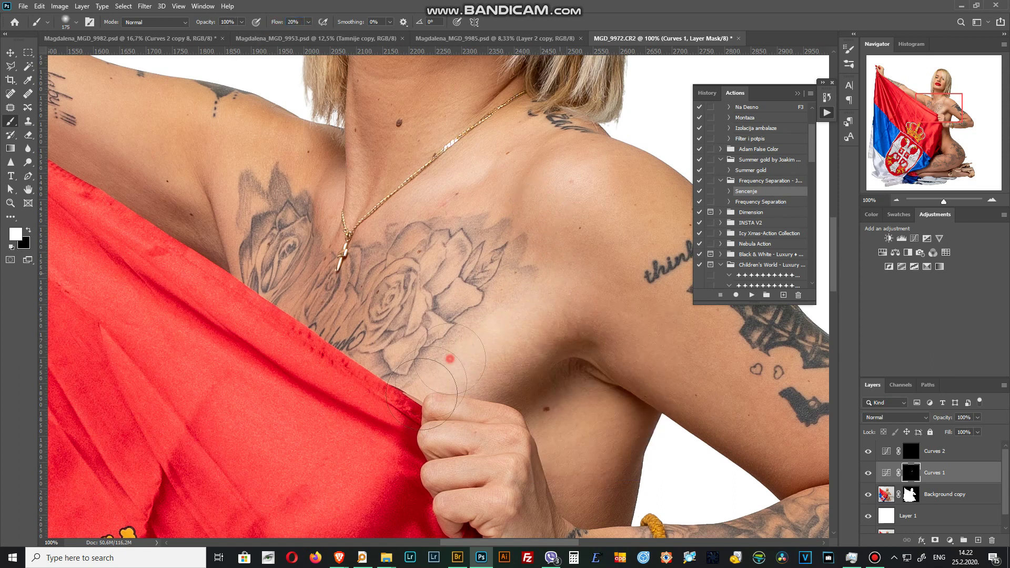
# Brighten the collarbone and neck mole on Curves 1, then dab darkening on the chest via Curves 2.
pyautogui.hotkey('alt', ']')
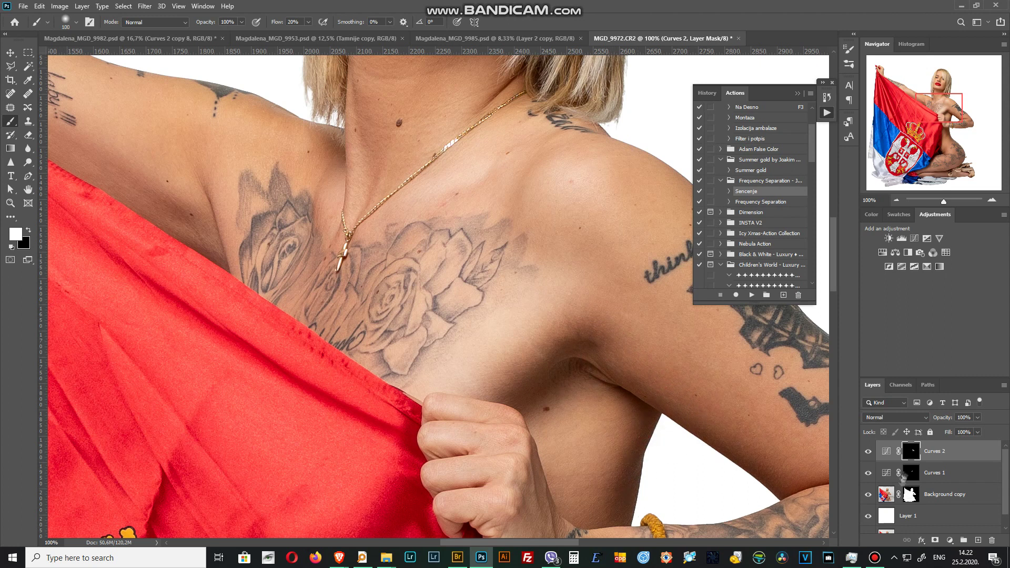
pyautogui.hotkey('alt', '[')
pyautogui.press(']')
pyautogui.press(']')
pyautogui.press(']')
pyautogui.press('[')
pyautogui.press('[')
pyautogui.press('[')
pyautogui.moveTo(496, 167); pyautogui.dragTo(423, 202)
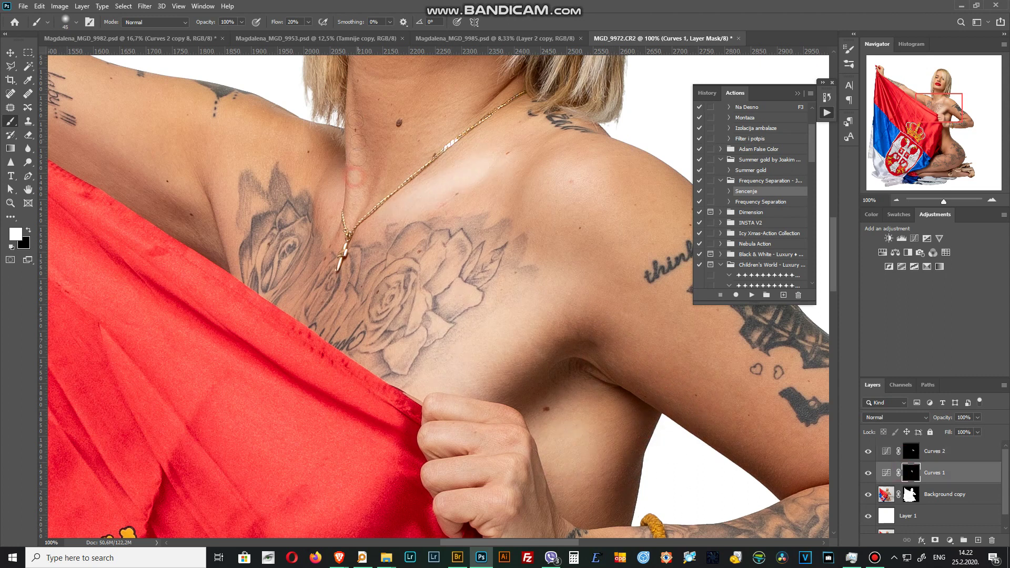
pyautogui.press('[')
pyautogui.press('[')
pyautogui.press('[')
pyautogui.click(399, 155)
pyautogui.click(963, 451)
pyautogui.press(']')
pyautogui.press(']')
pyautogui.press(']')
pyautogui.click(326, 215)
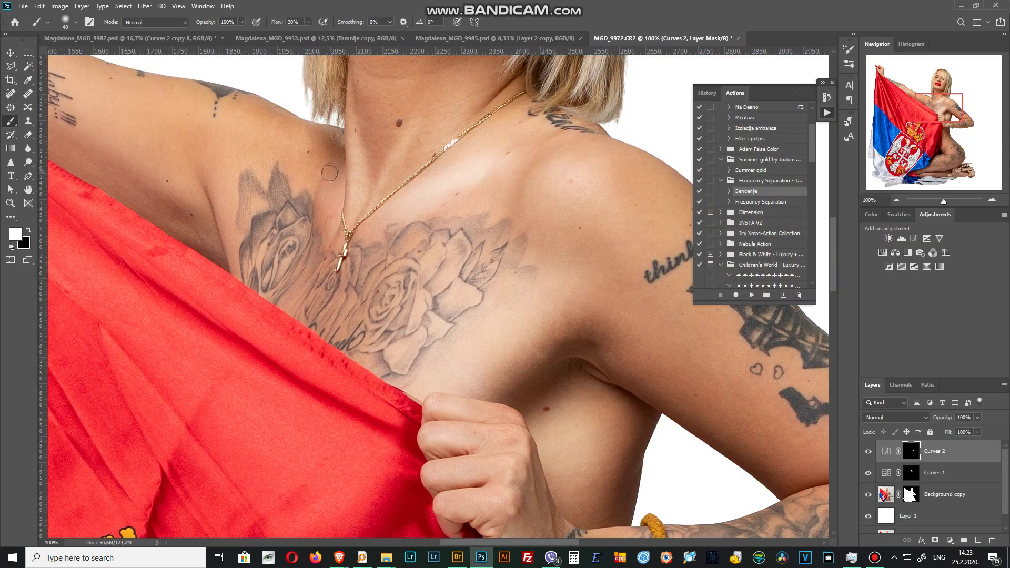
# Dab brightening across the chest on the Curves 1 mask with 125 and 50 brushes.
pyautogui.hotkey('alt', '[')
pyautogui.moveTo(333, 210); pyautogui.dragTo(575, 354)
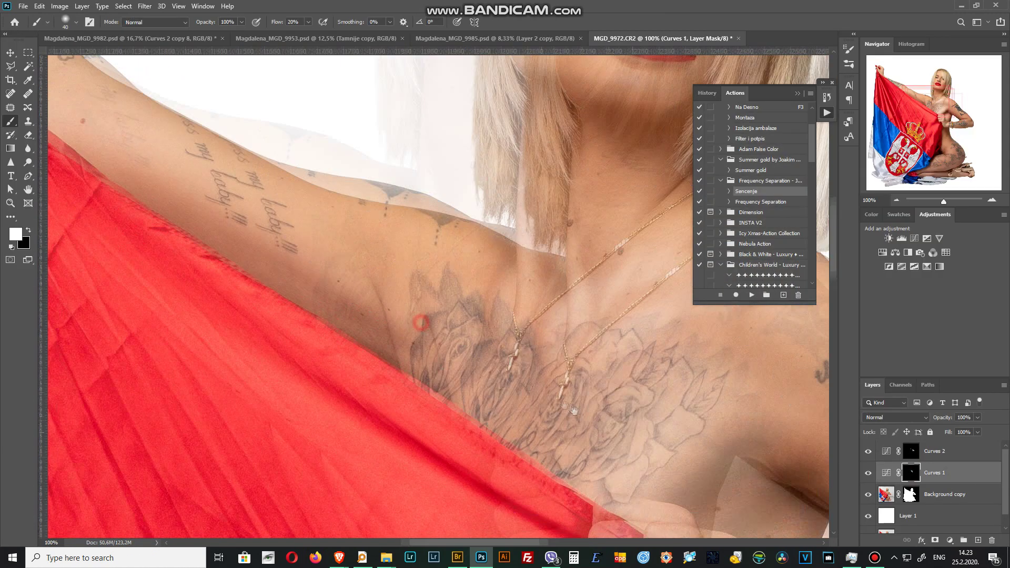
pyautogui.press(']')
pyautogui.press(']')
pyautogui.press(']')
pyautogui.click(434, 260)
pyautogui.click(428, 305)
pyautogui.press('[')
pyautogui.press('[')
pyautogui.press('[')
pyautogui.click(458, 334)
pyautogui.click(573, 363)
# Darken along the top edge of the raised arm on Curves 2 with a 35 brush.
pyautogui.click(911, 451)
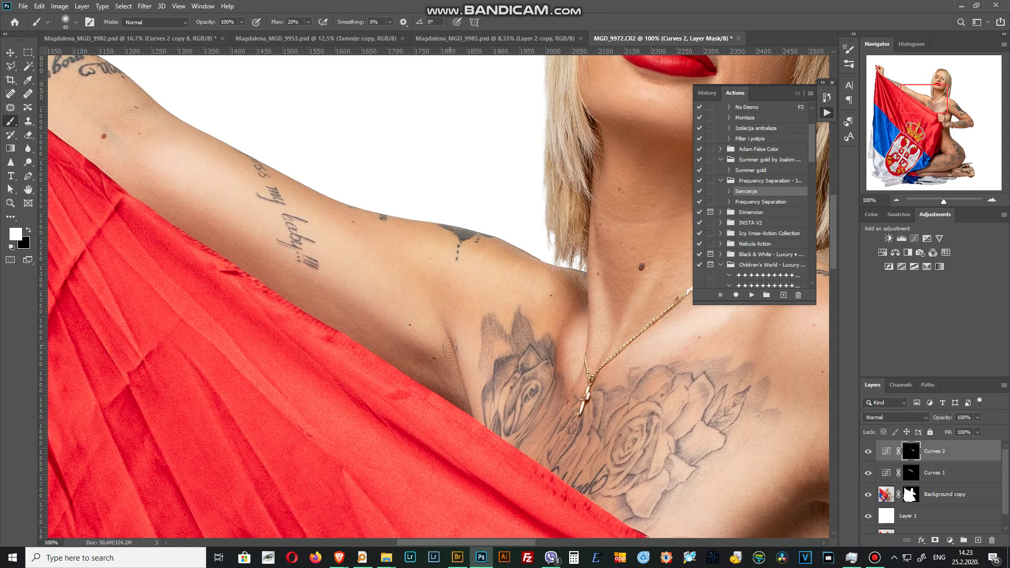
pyautogui.press('[')
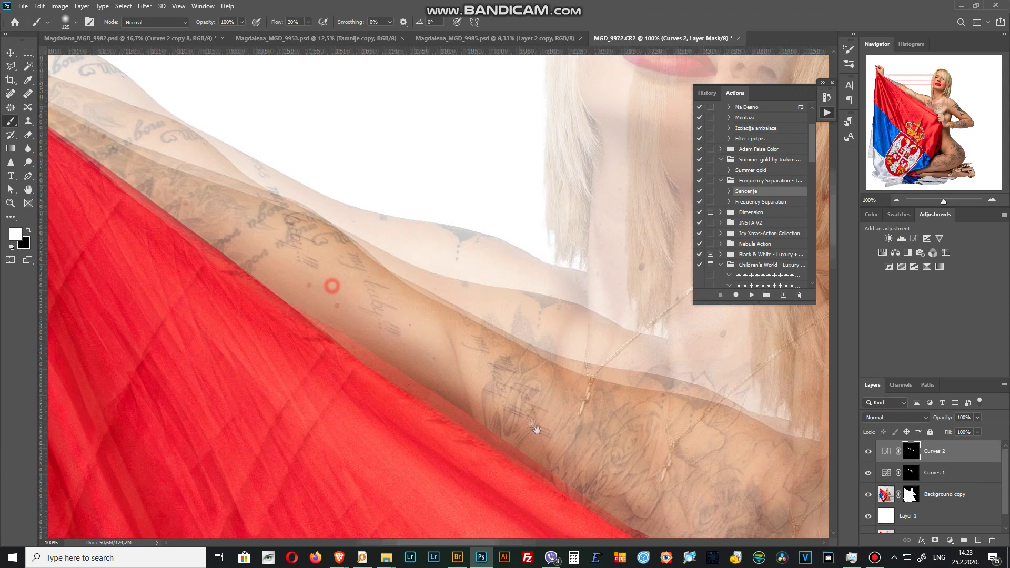
pyautogui.scroll(5, 414, 397)
pyautogui.hscroll(-5, 415, 398)
pyautogui.moveTo(158, 147); pyautogui.dragTo(416, 271)
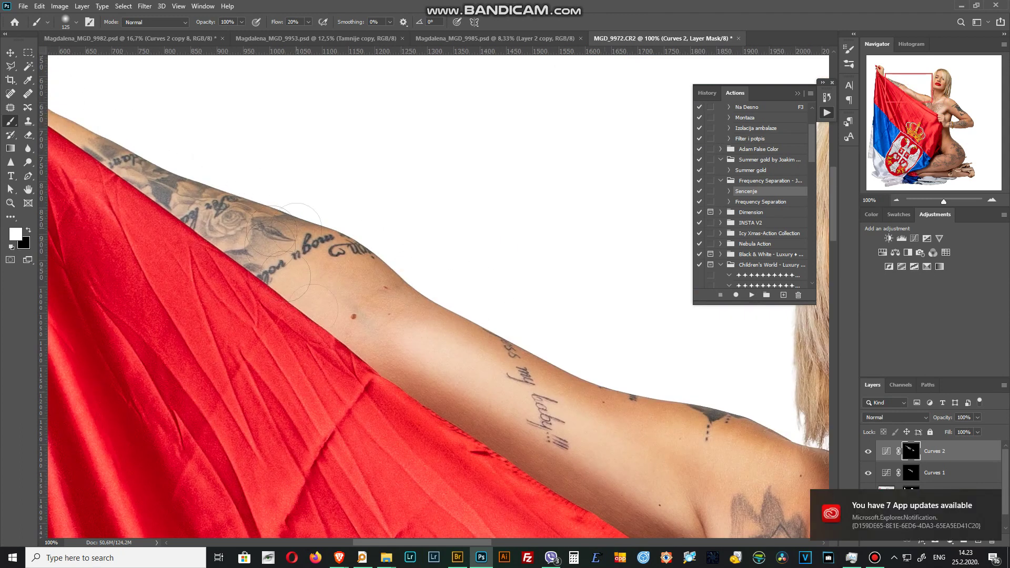
pyautogui.hotkey('alt', '[')
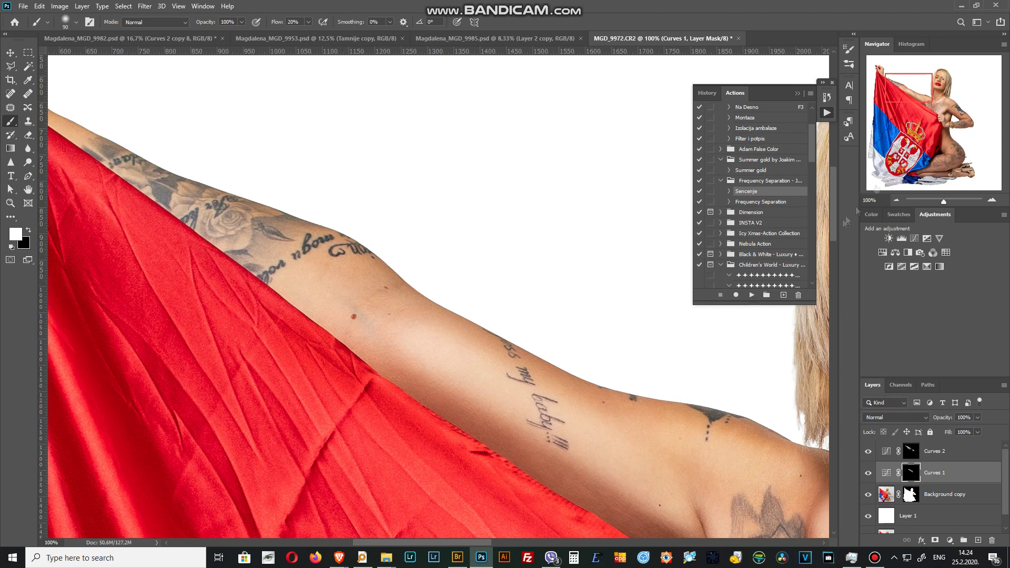
pyautogui.hscroll(9, 534, 189)
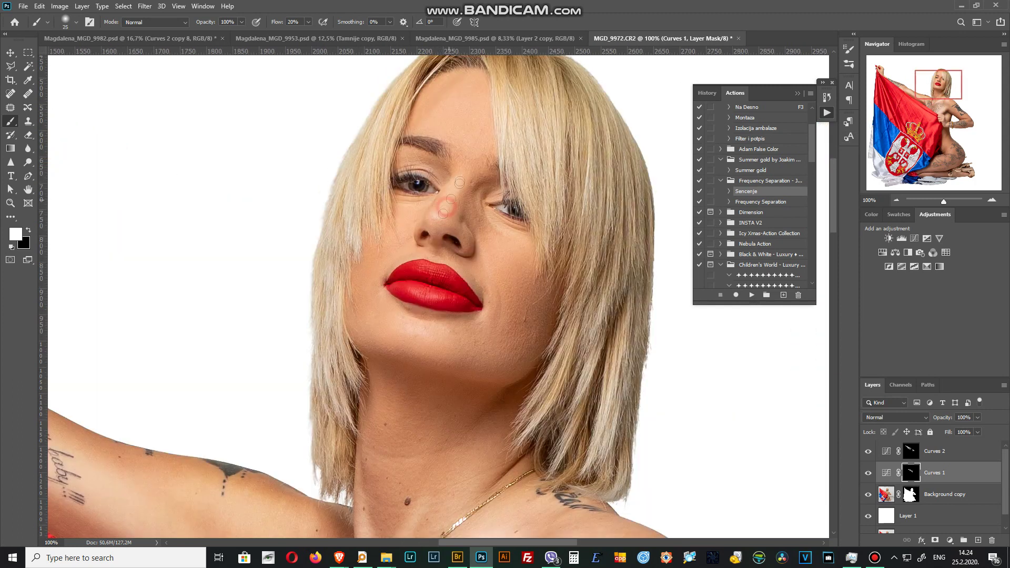
# Burn under the chin and neck on the Curves 2 mask, brush enlarged from 50 to 126.
pyautogui.press(']')
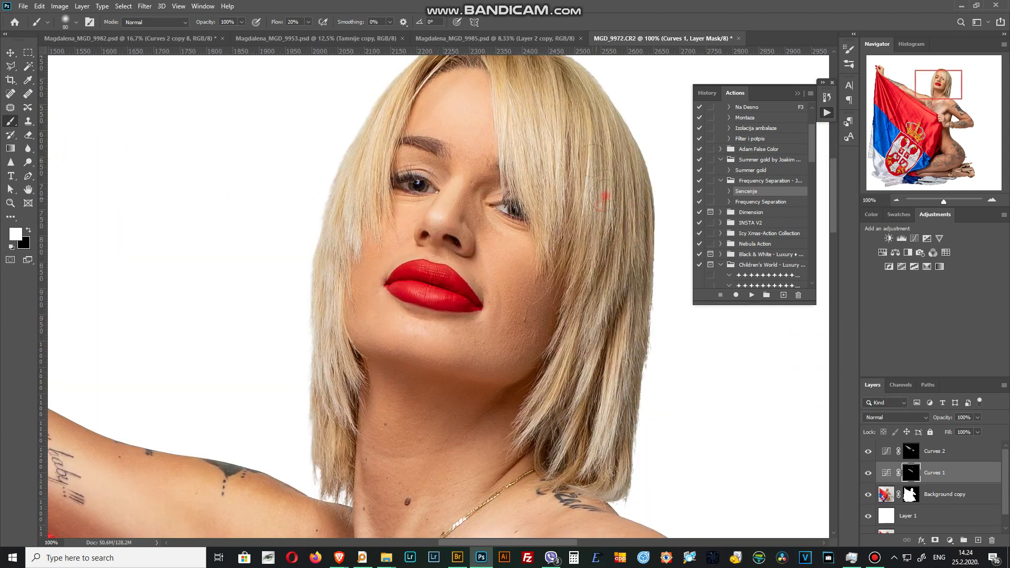
pyautogui.press(']')
pyautogui.press(']')
pyautogui.hotkey('alt', ']')
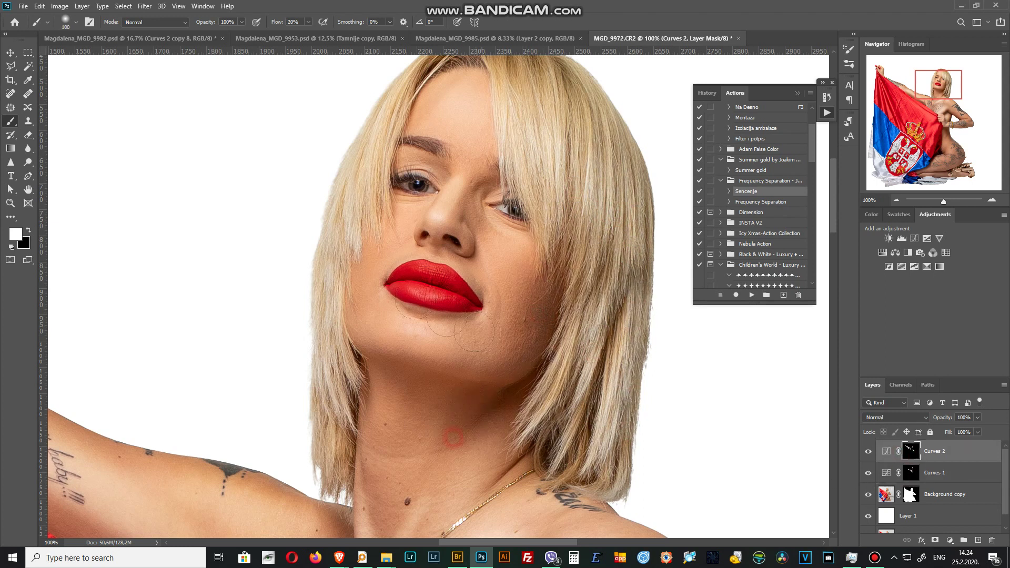
pyautogui.moveTo(350, 310); pyautogui.dragTo(431, 407)
pyautogui.press(']')
pyautogui.press(']')
pyautogui.press(']')
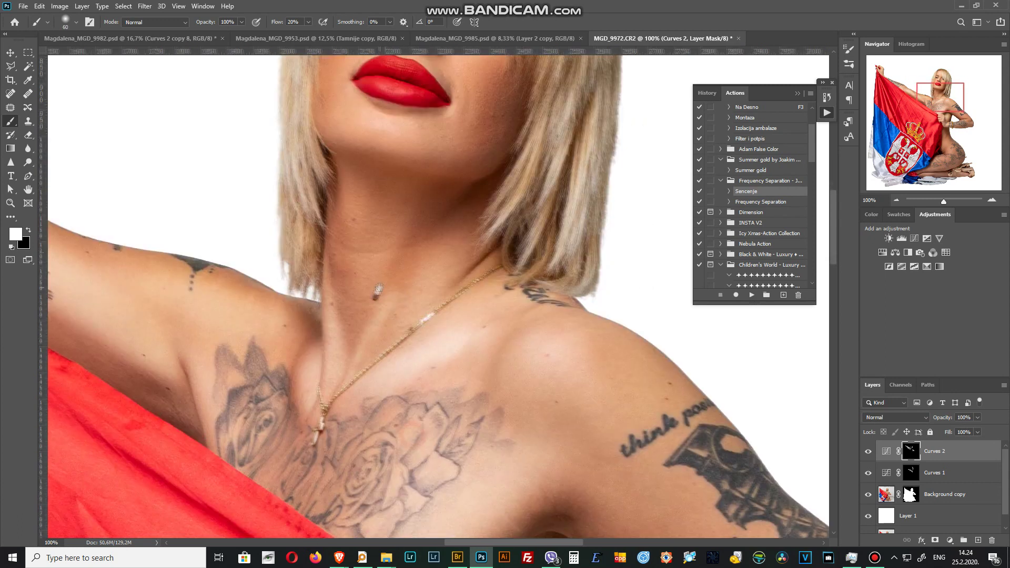
pyautogui.moveTo(367, 483); pyautogui.dragTo(337, 287)
# Dodge and burn the neck and chest on the Curves 1 and Curves 2 masks, brush up to 175.
pyautogui.click(889, 469)
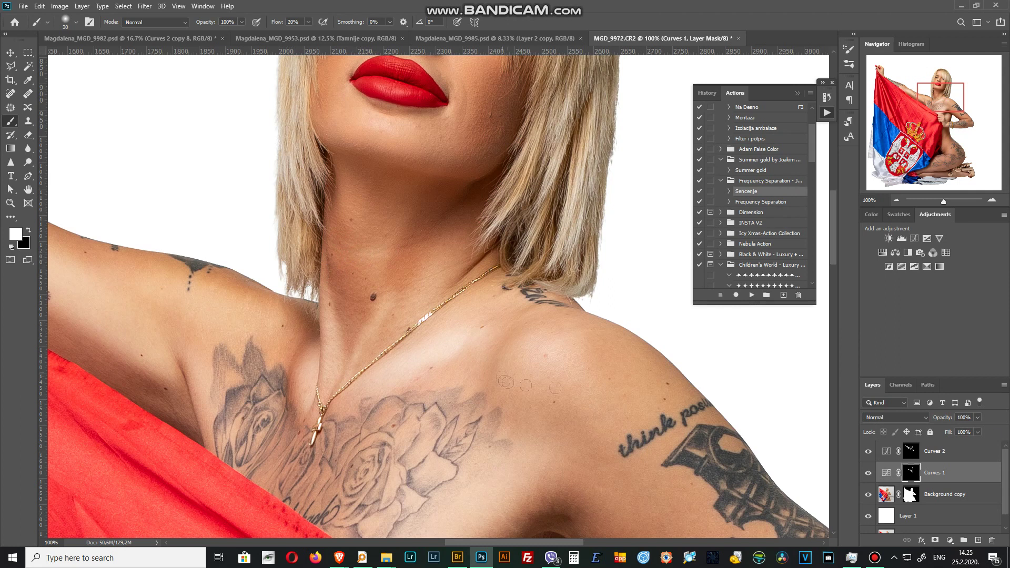
pyautogui.hotkey('alt', ']')
pyautogui.press(']')
pyautogui.press(']')
pyautogui.press(']')
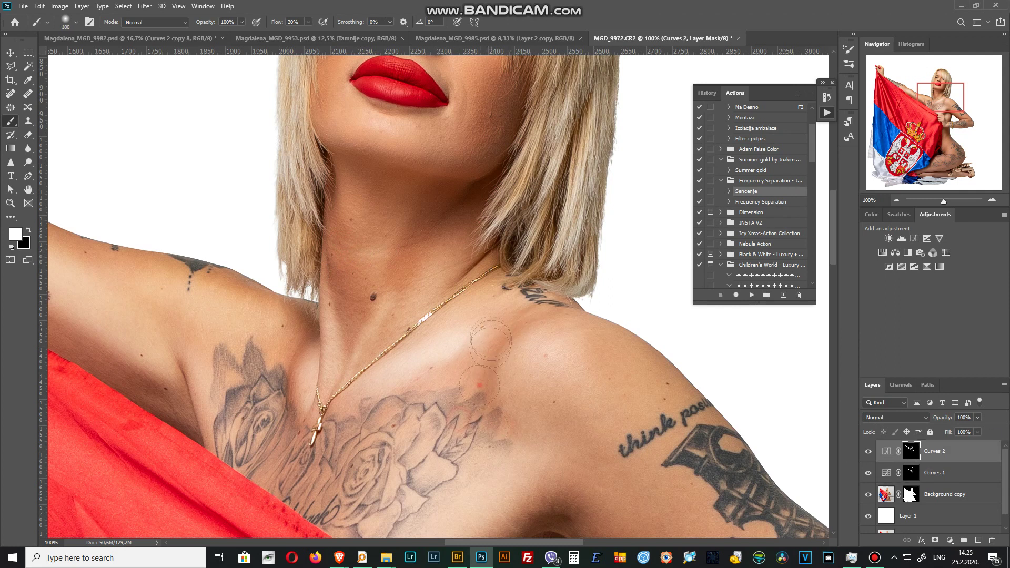
pyautogui.hotkey('alt', '[')
pyautogui.press(']')
pyautogui.press(']')
pyautogui.press(']')
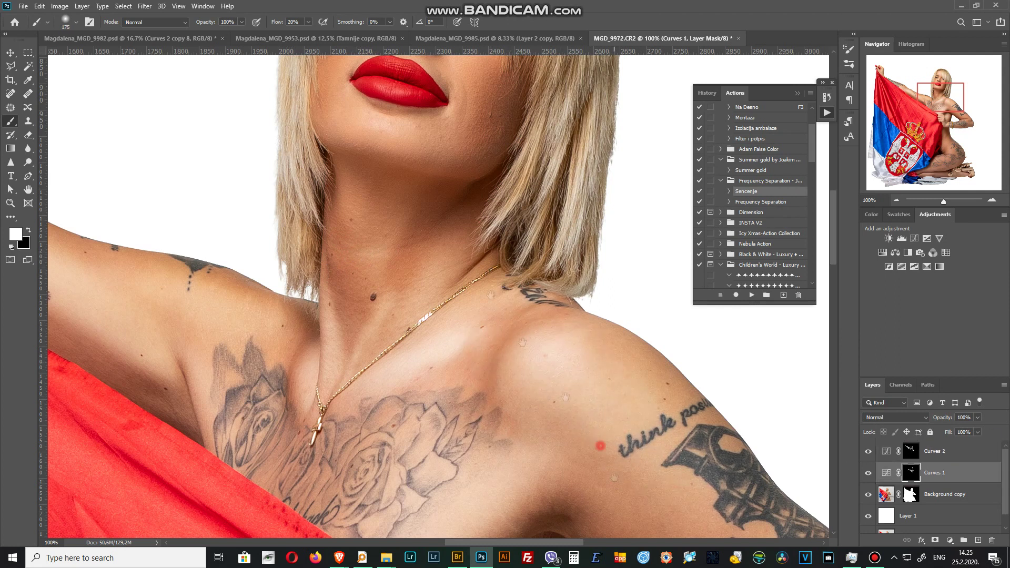
pyautogui.moveTo(600, 446); pyautogui.dragTo(452, 230)
# Paint the tattooed arm toward the elbow on both curves masks, brush shrinking from 125 to 50.
pyautogui.hotkey('alt', ']')
pyautogui.press('[')
pyautogui.press('[')
pyautogui.hotkey('alt', '[')
pyautogui.press('[')
pyautogui.press('[')
pyautogui.press('[')
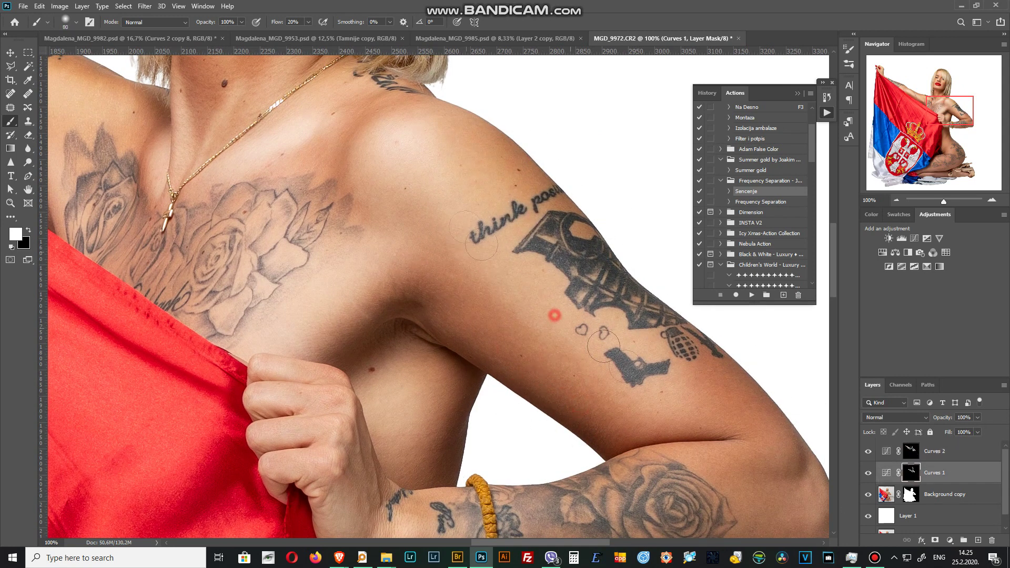
pyautogui.moveTo(694, 415); pyautogui.dragTo(616, 307)
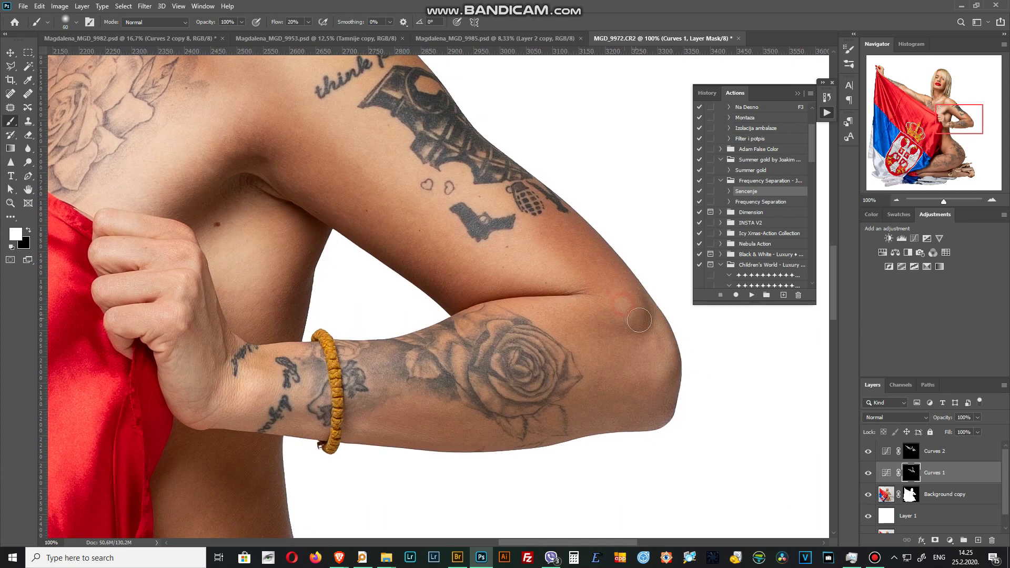
pyautogui.hotkey('alt', ']')
pyautogui.press('[')
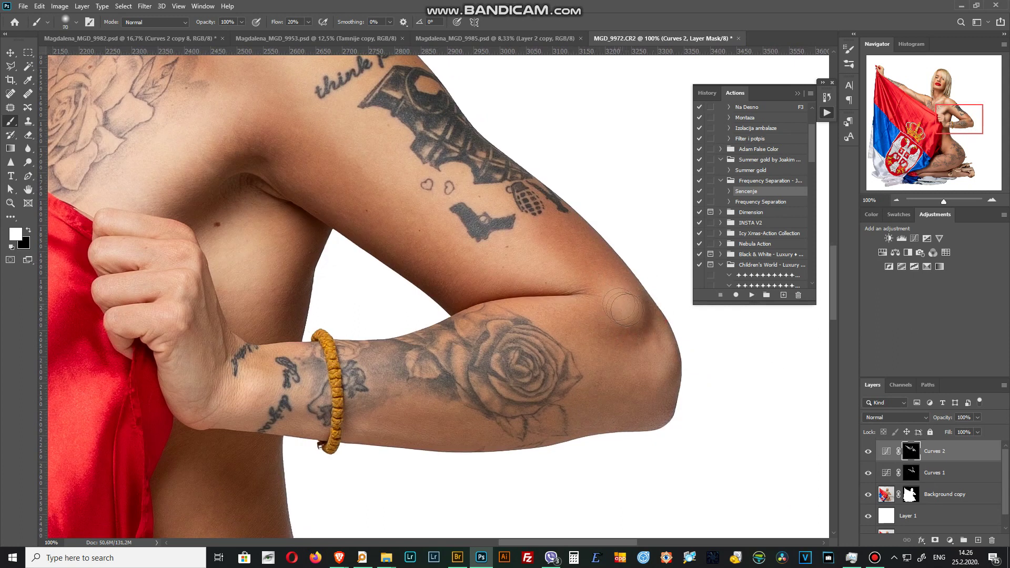
# Finish the forearm on both curves masks with a 100-150 brush, then fit the image on screen.
pyautogui.hotkey('alt', '[')
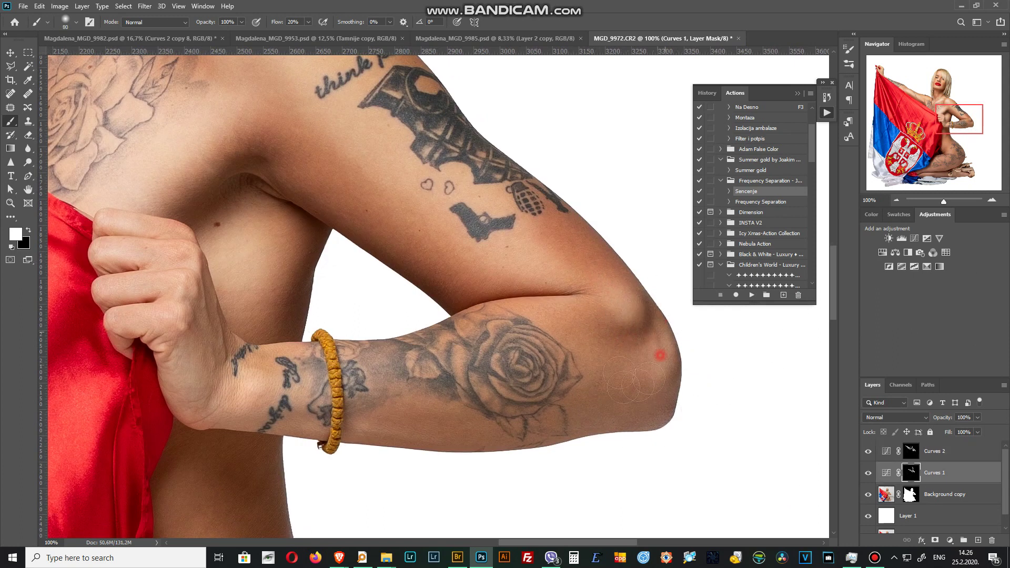
pyautogui.hotkey('alt', ']')
pyautogui.press(']')
pyautogui.press(']')
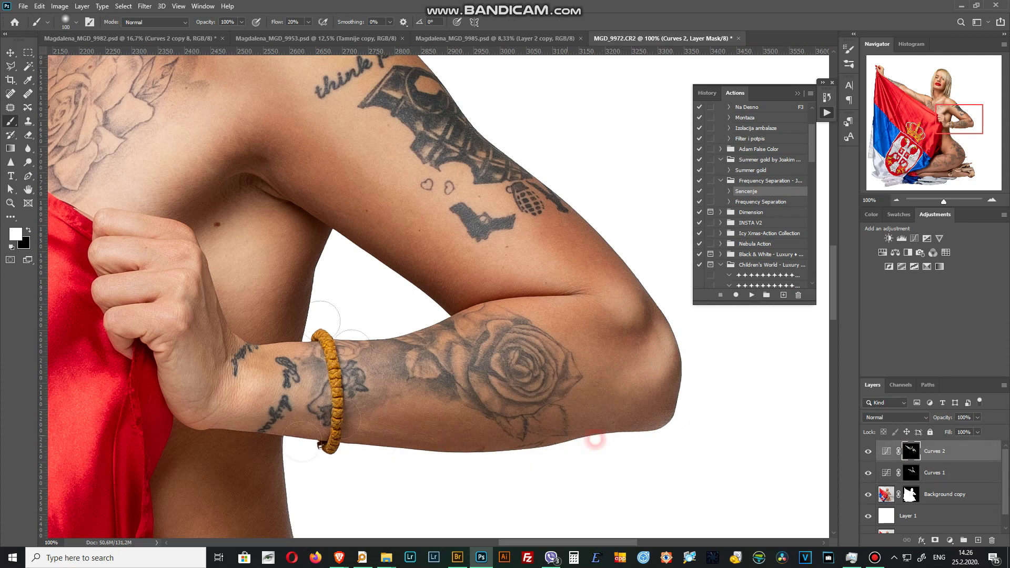
pyautogui.hotkey('alt', '[')
pyautogui.press(']')
pyautogui.press(']')
pyautogui.hotkey('ctrl', '0')
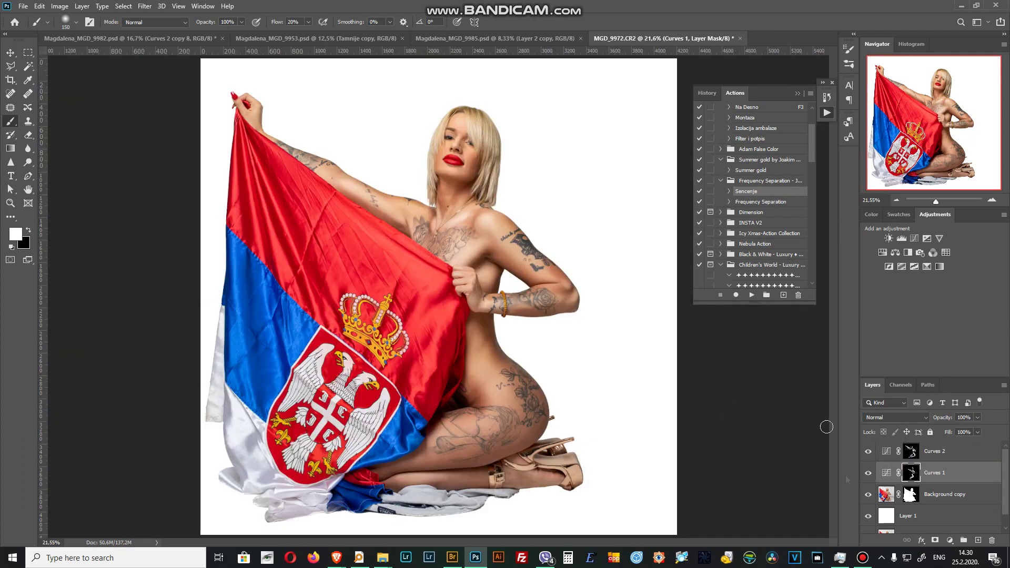
# Toggle Curves 2 visibility repeatedly for a before/after comparison, ending with Curves 2 hidden.
pyautogui.click(869, 452)
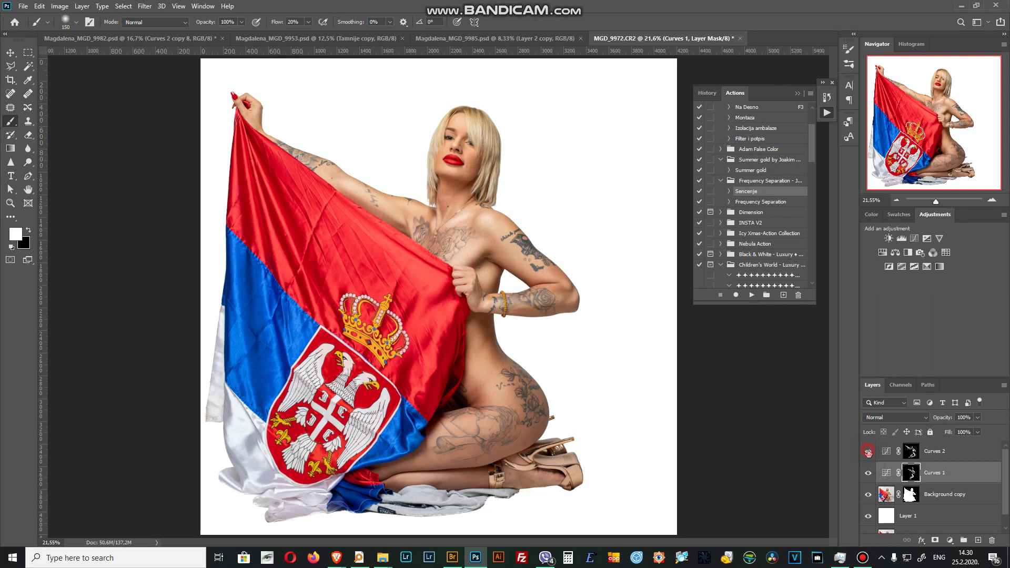
pyautogui.click(869, 452)
pyautogui.click(869, 450)
pyautogui.click(869, 449)
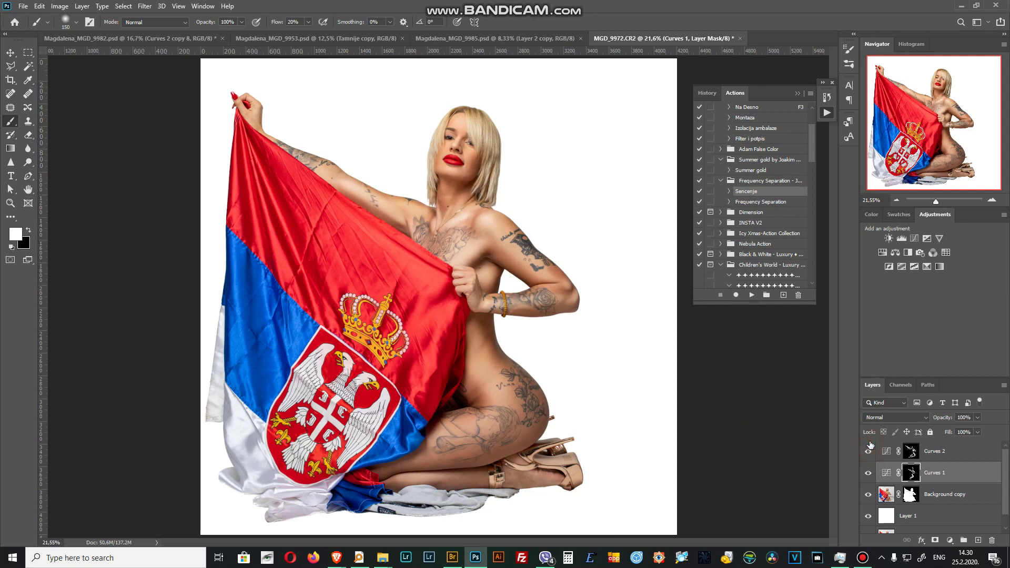
pyautogui.click(870, 447)
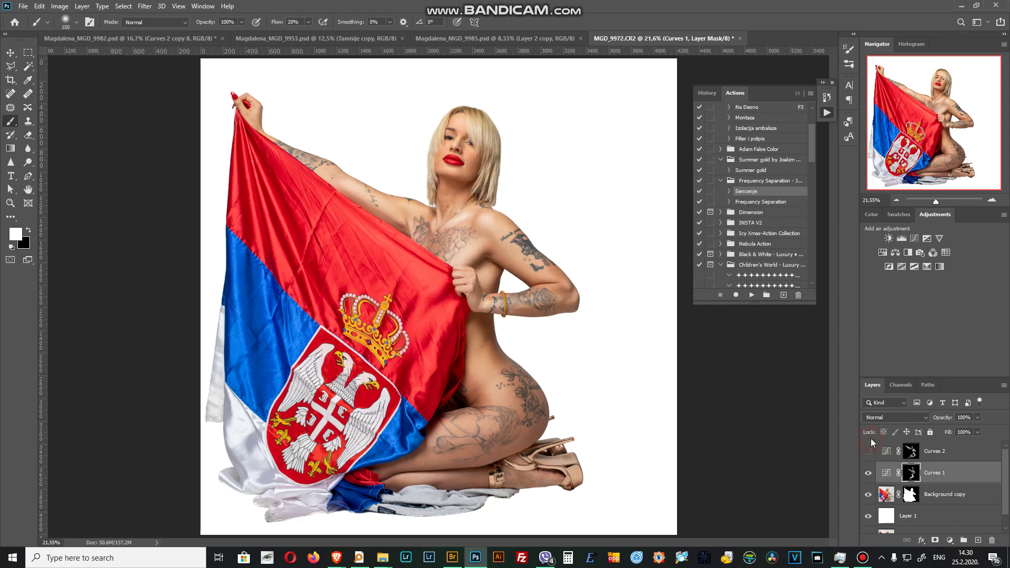